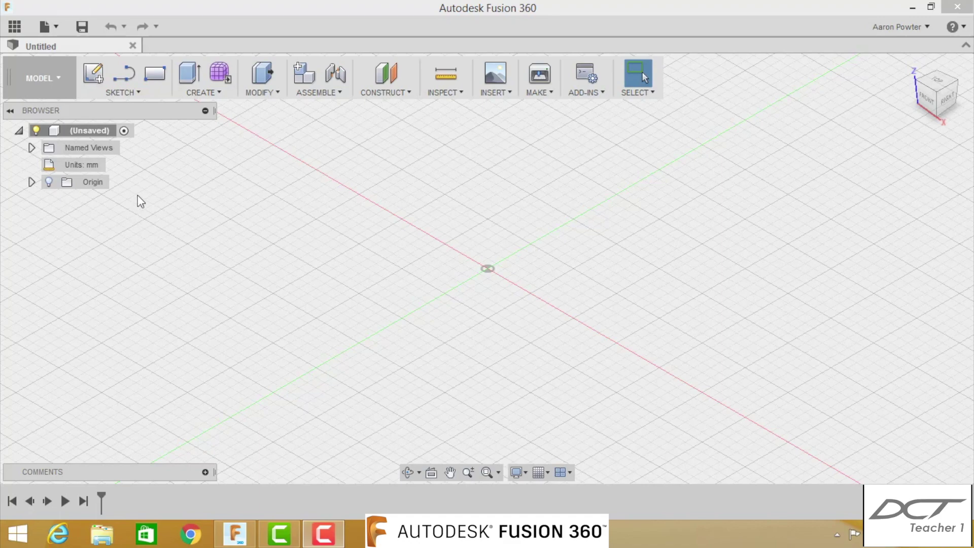
- Browse the component files in the Dovetail Jig Bottom Up folder of the project data
left_click(16, 26)
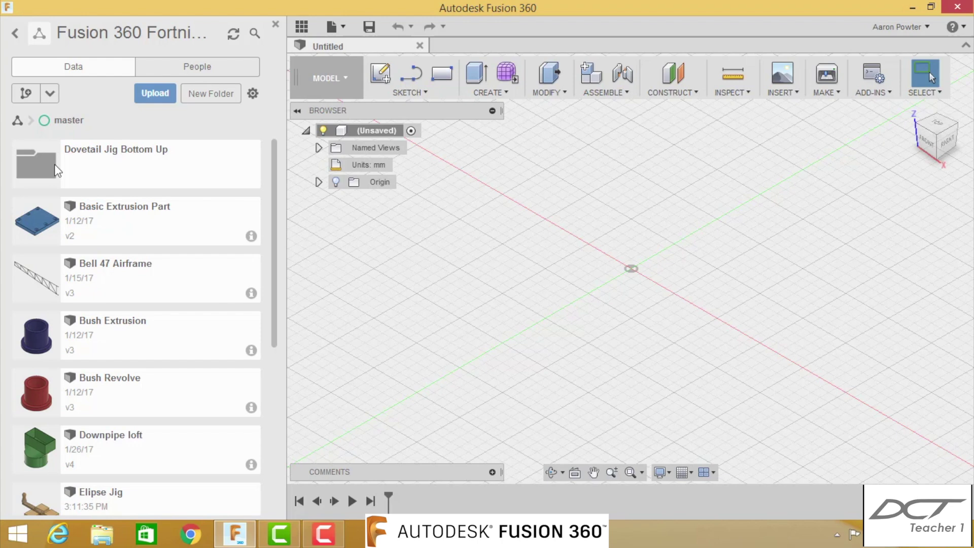
double_click(53, 163)
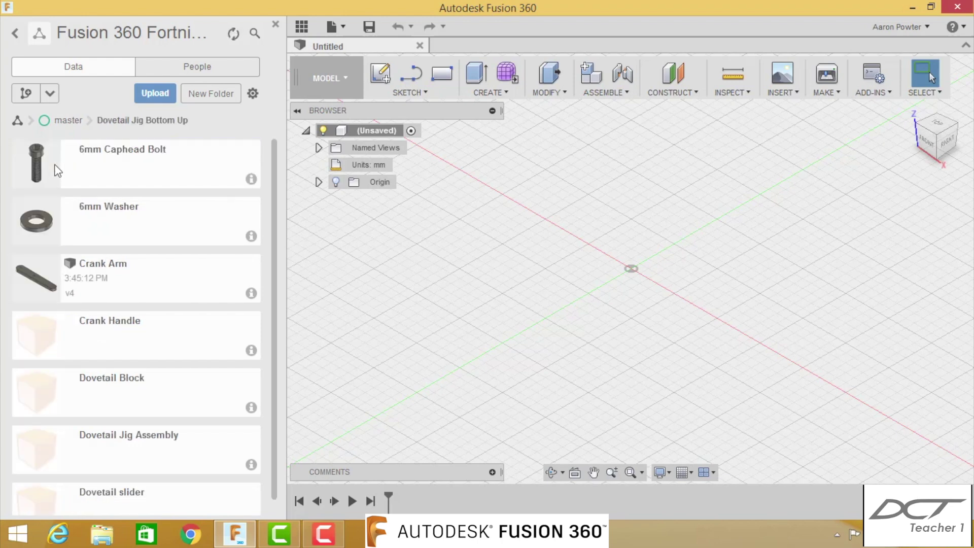
scroll(120, 320, "down", 1)
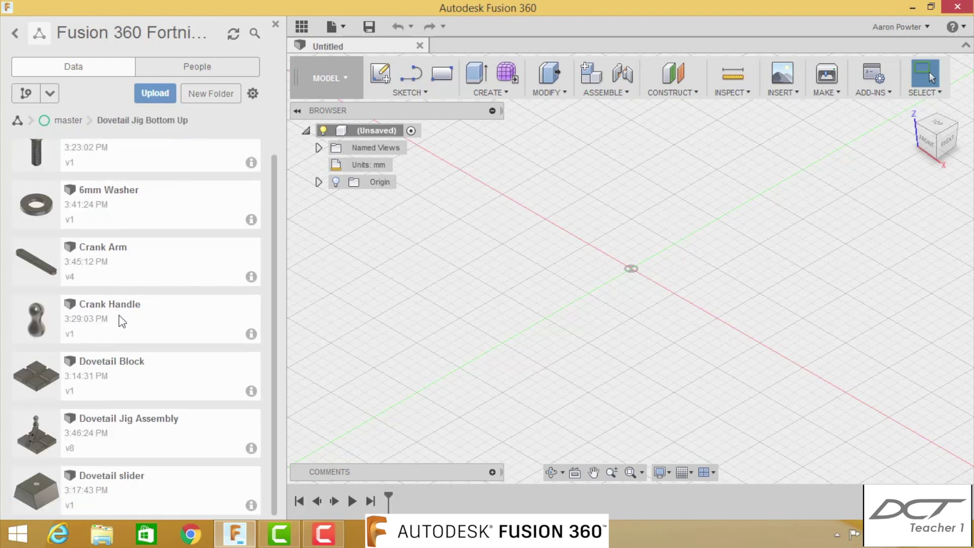
scroll(121, 322, "up", 1)
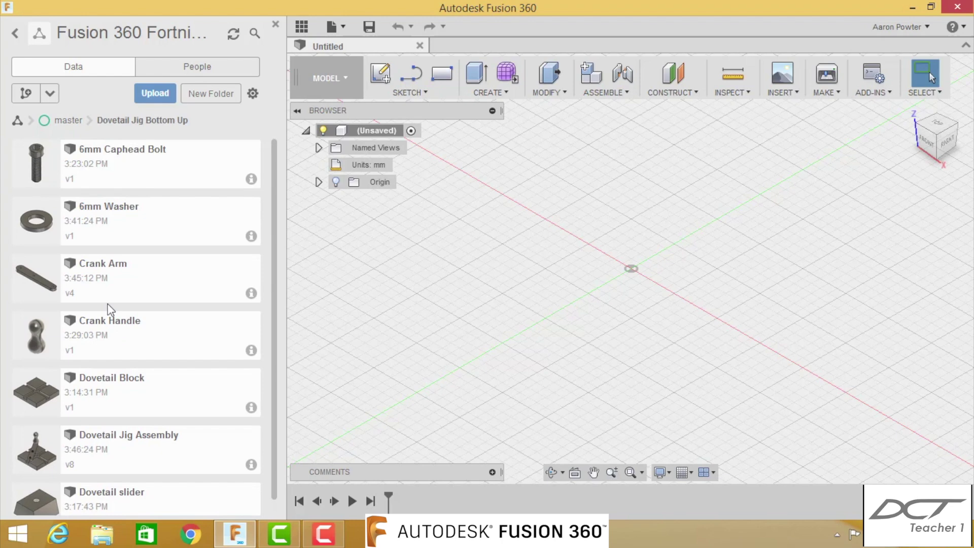
scroll(110, 307, "down", 1)
scroll(114, 306, "up", 1)
scroll(102, 408, "down", 1)
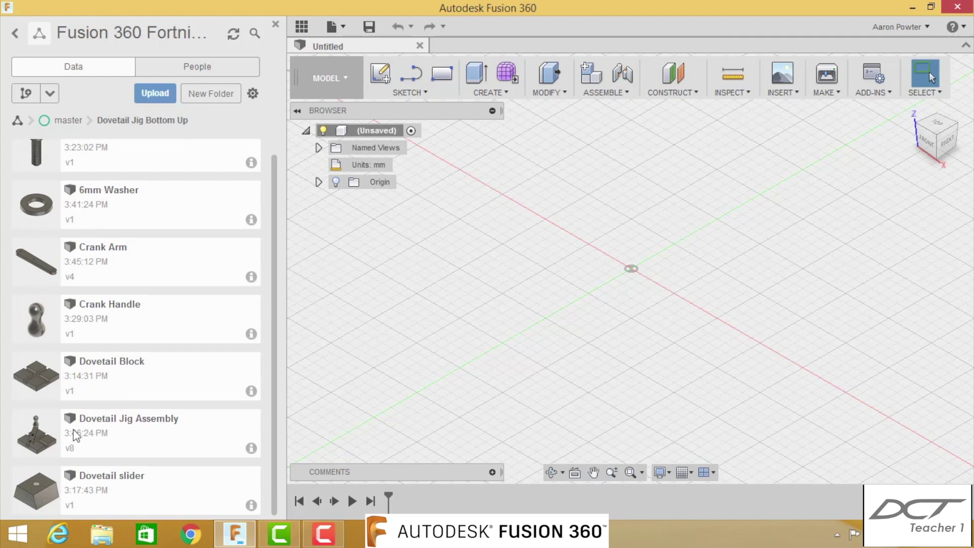
scroll(92, 423, "up", 1)
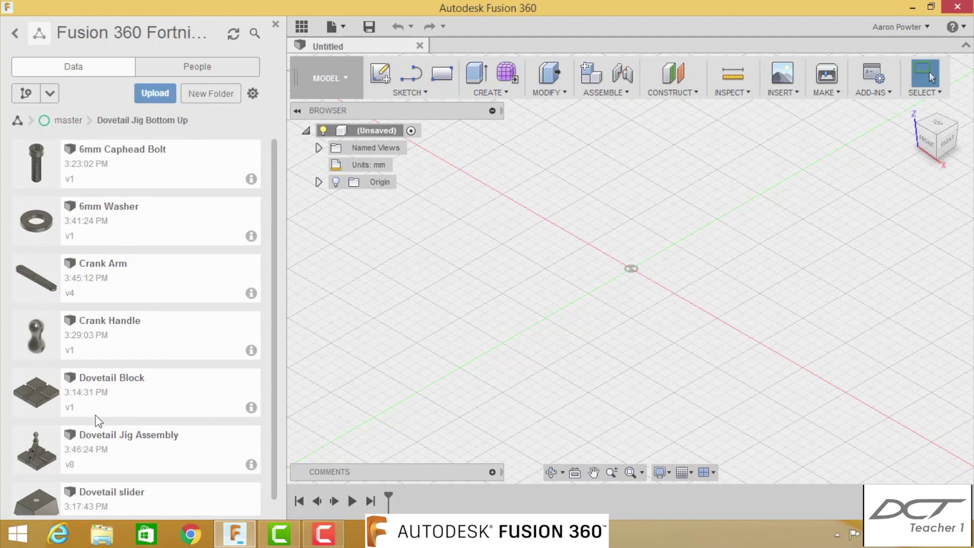
scroll(109, 183, "down", 1)
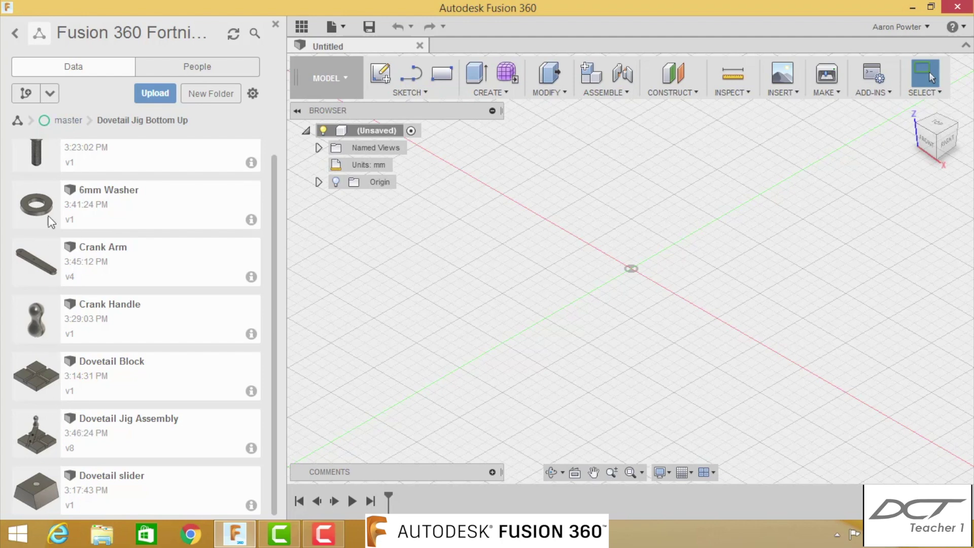
- Open the Elipse Jig design from the Fusion 360 Fortnight project
left_click(16, 36)
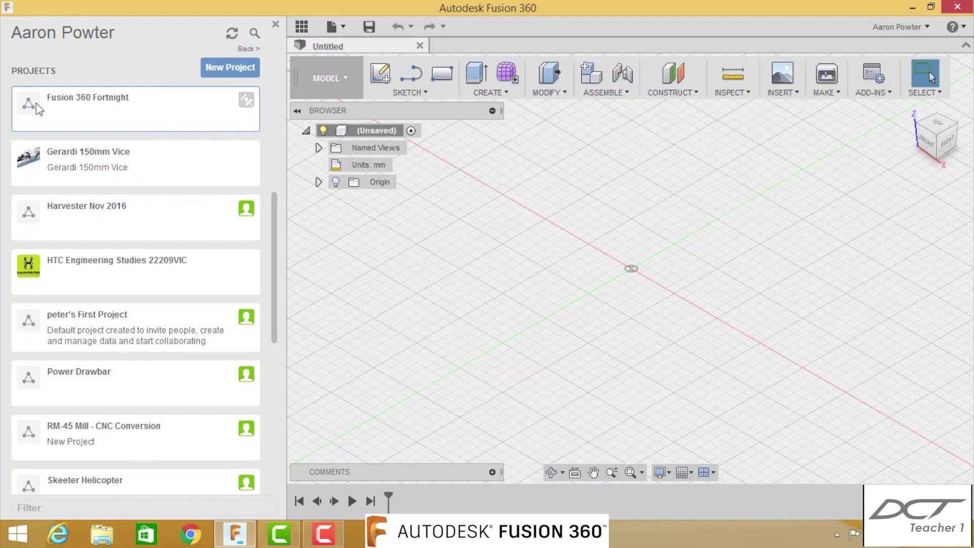
left_click(39, 108)
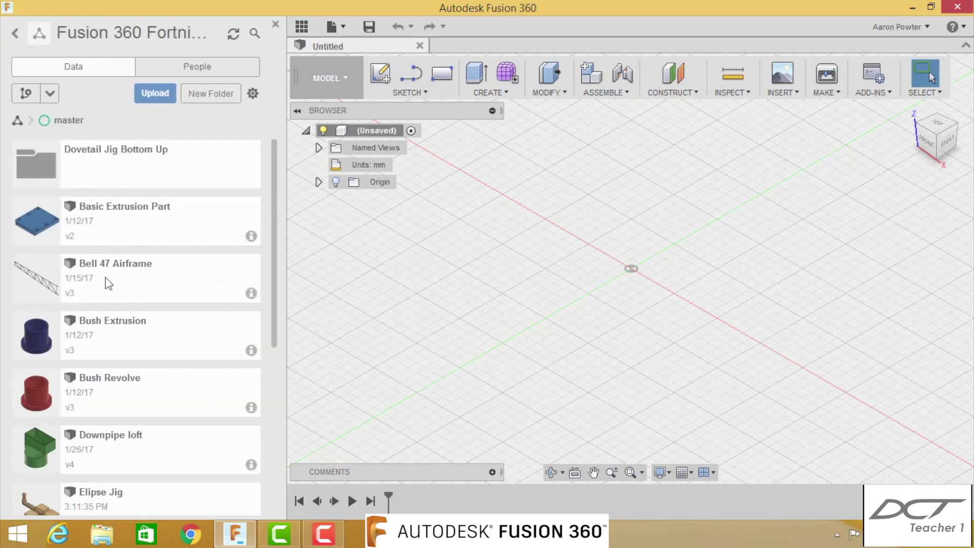
scroll(121, 304, "down", 3)
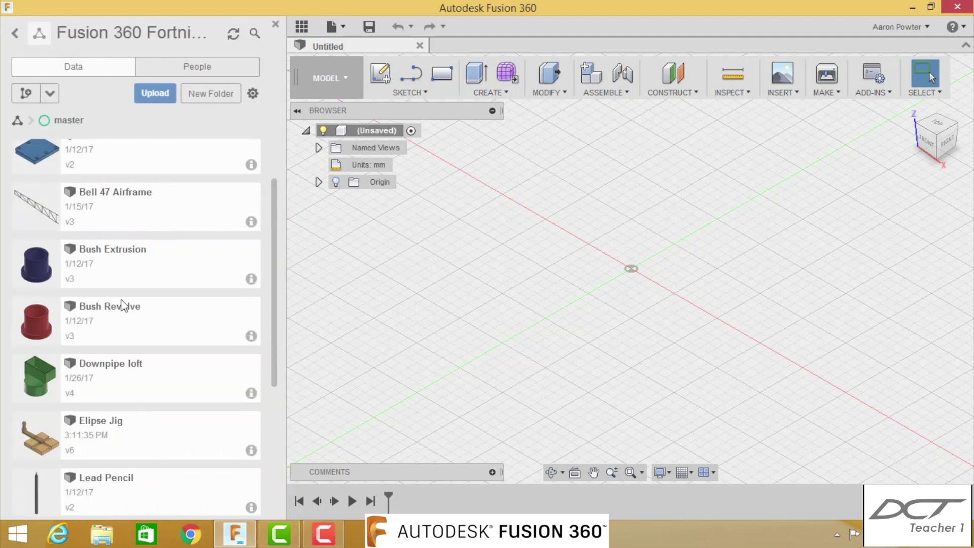
double_click(66, 440)
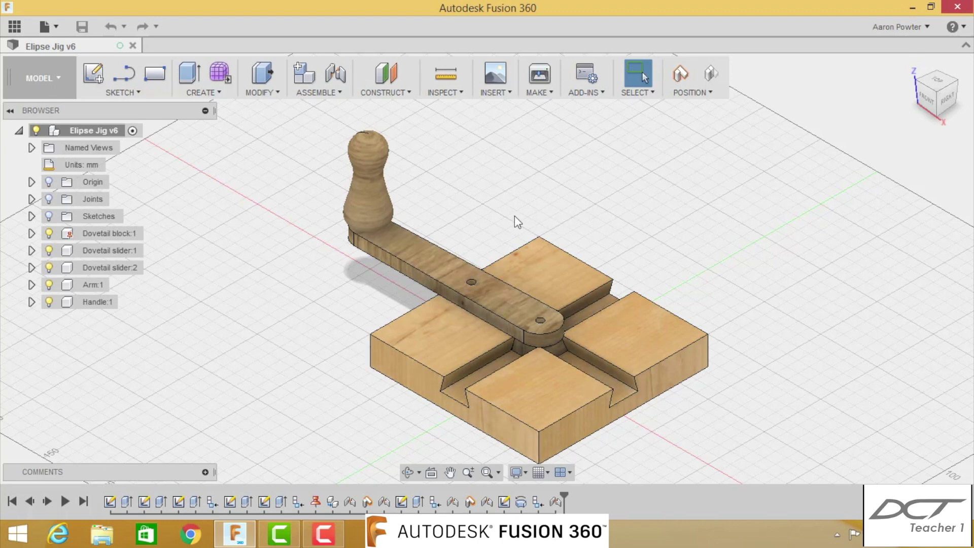
- Swing the jig's handle around to try the mechanism's motion, and close the design without saving
left_click_drag(359, 155, 300, 443)
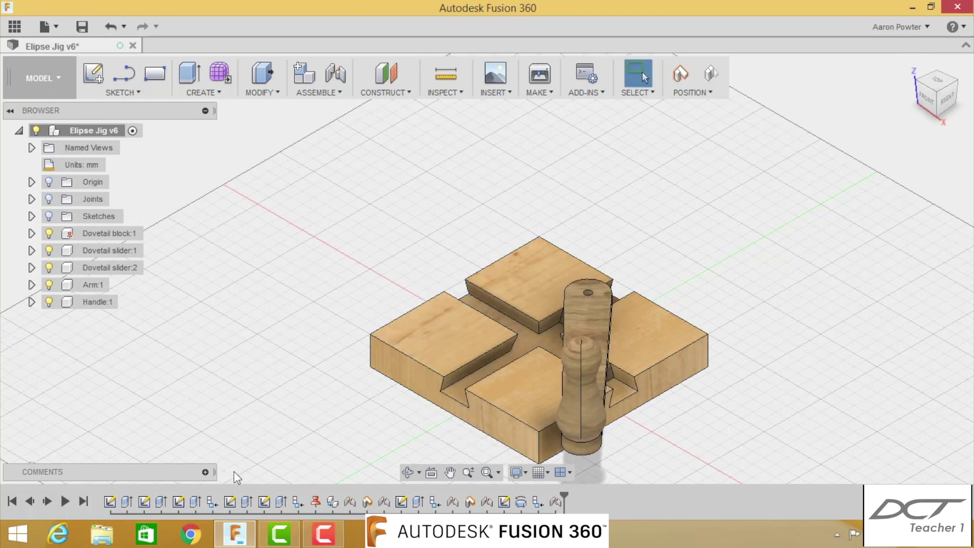
left_click(133, 45)
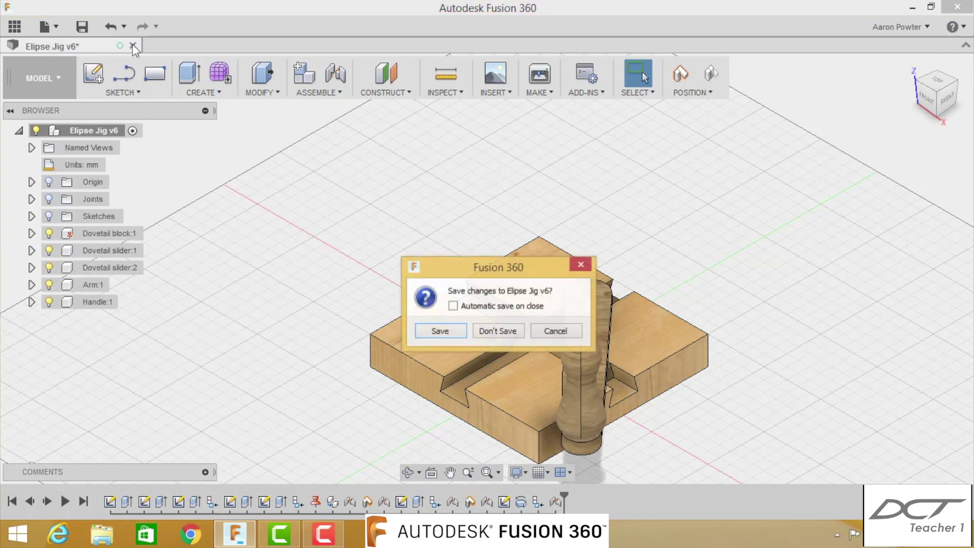
left_click(507, 333)
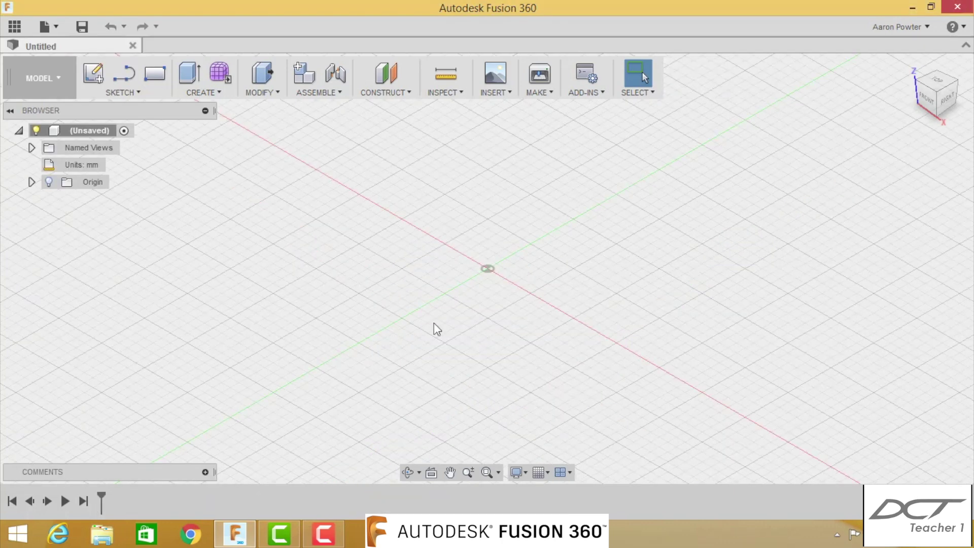
- Check the default modeling orientation in the general preferences and the active unit type of the untitled design
left_click(920, 29)
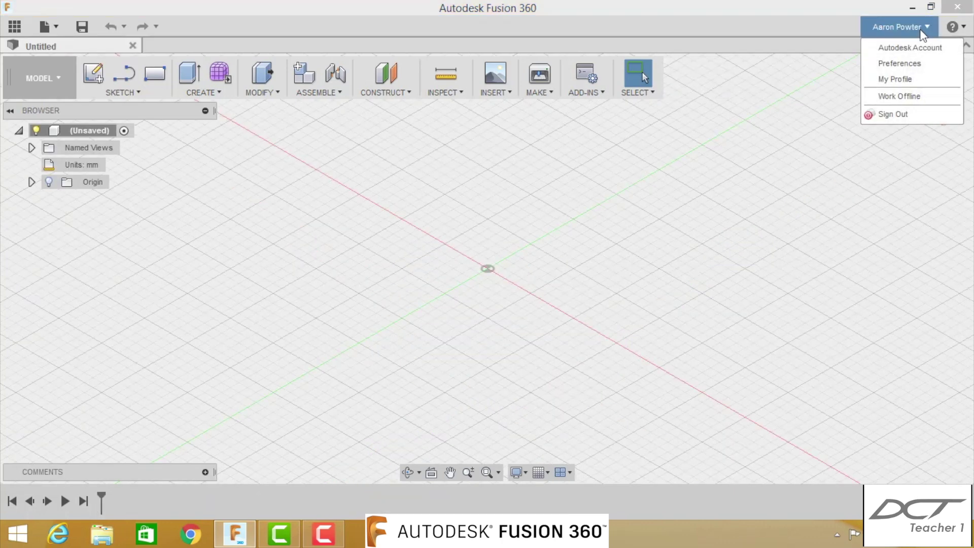
left_click(914, 62)
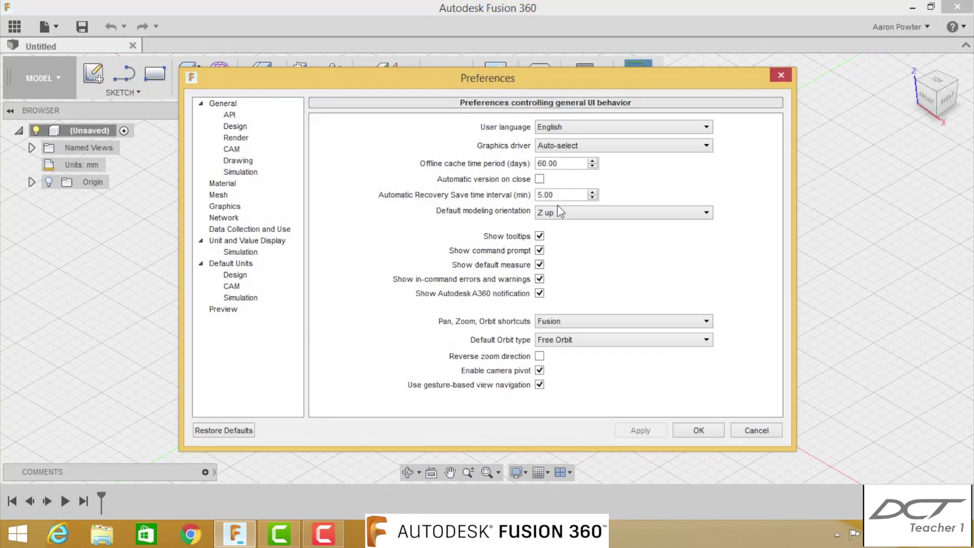
left_click(688, 434)
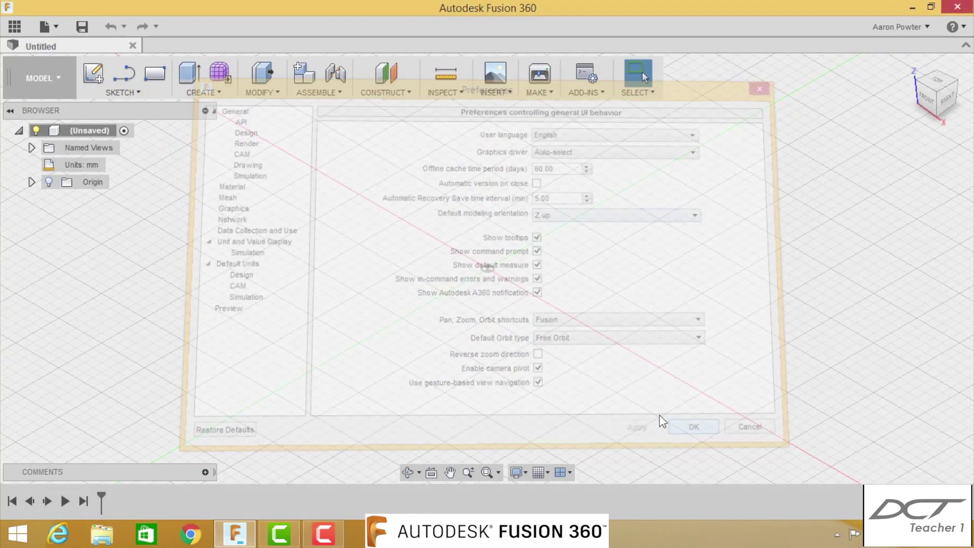
left_click(113, 164)
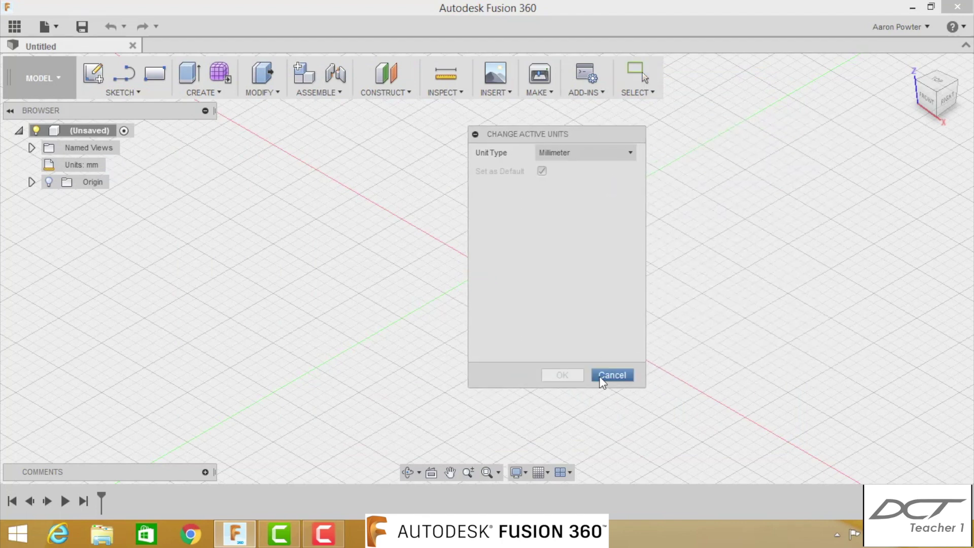
left_click(601, 376)
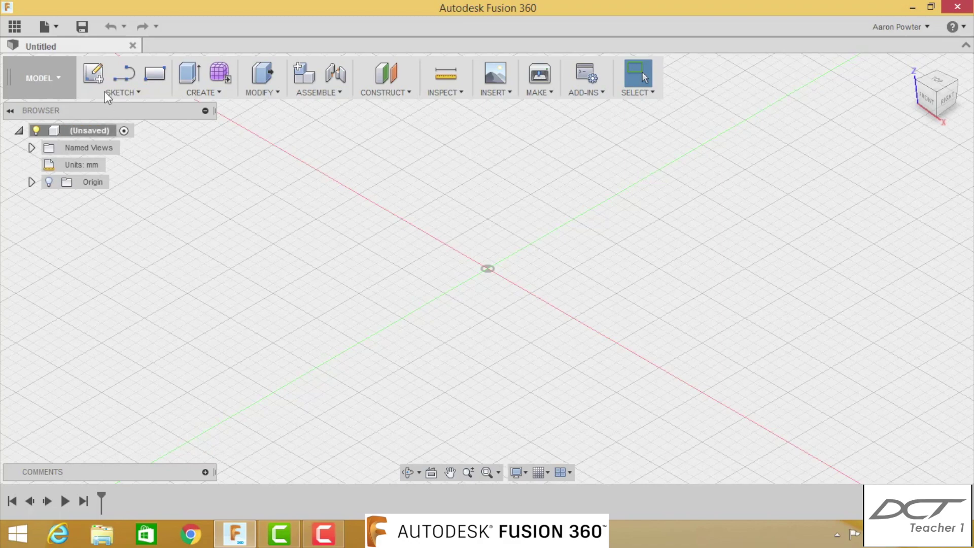
- Sketch a 150 x 150 mm center rectangle on the horizontal origin plane, centred on the origin
left_click(100, 79)
left_click(559, 272)
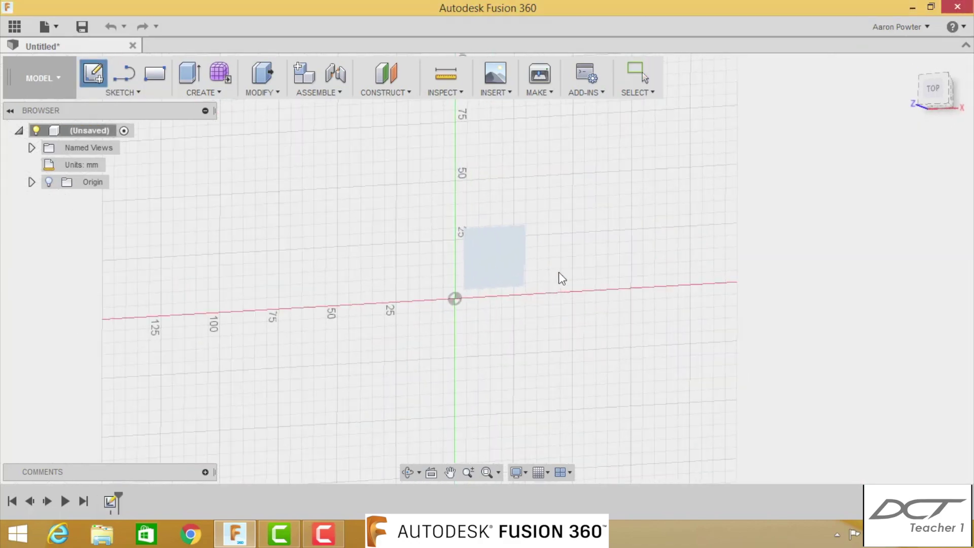
key("r")
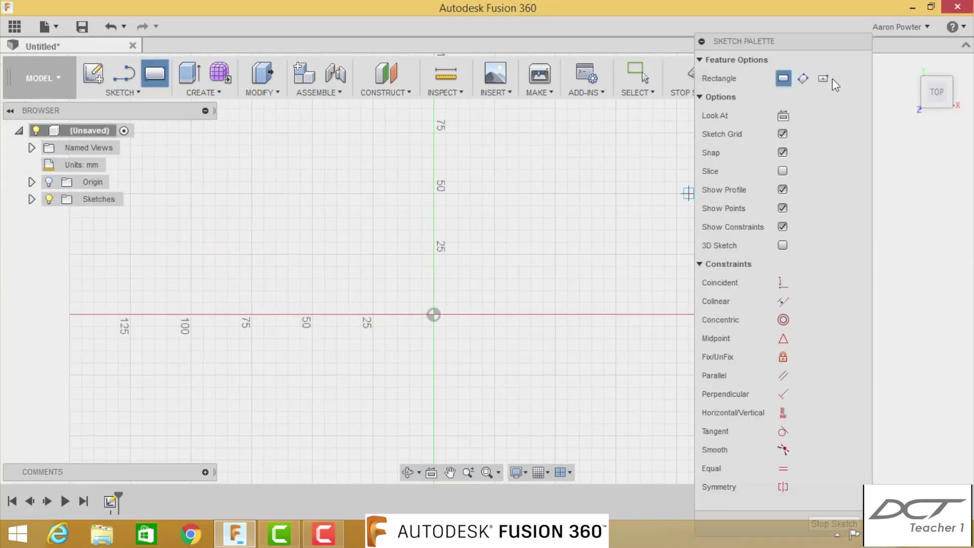
left_click(823, 79)
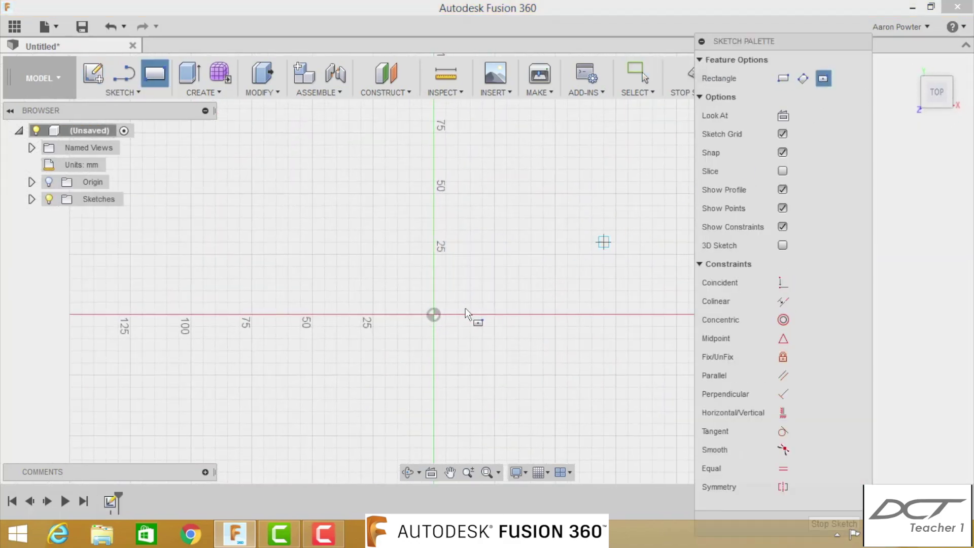
left_click(434, 315)
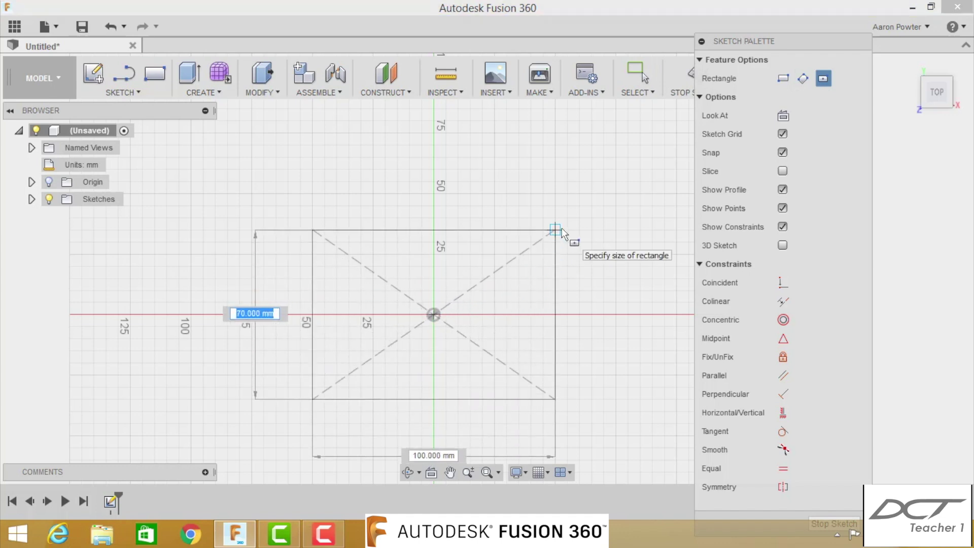
type("150")
key("Tab")
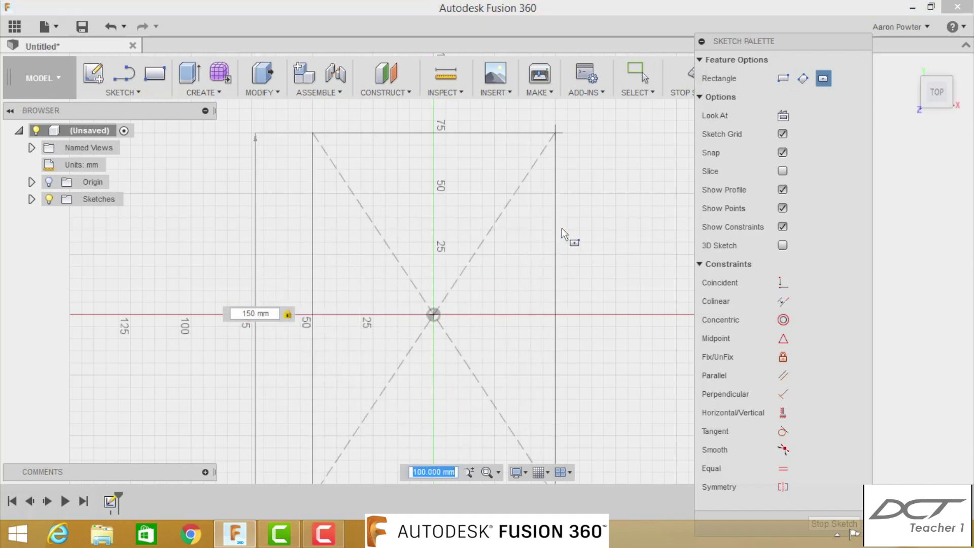
type("150")
key("Return")
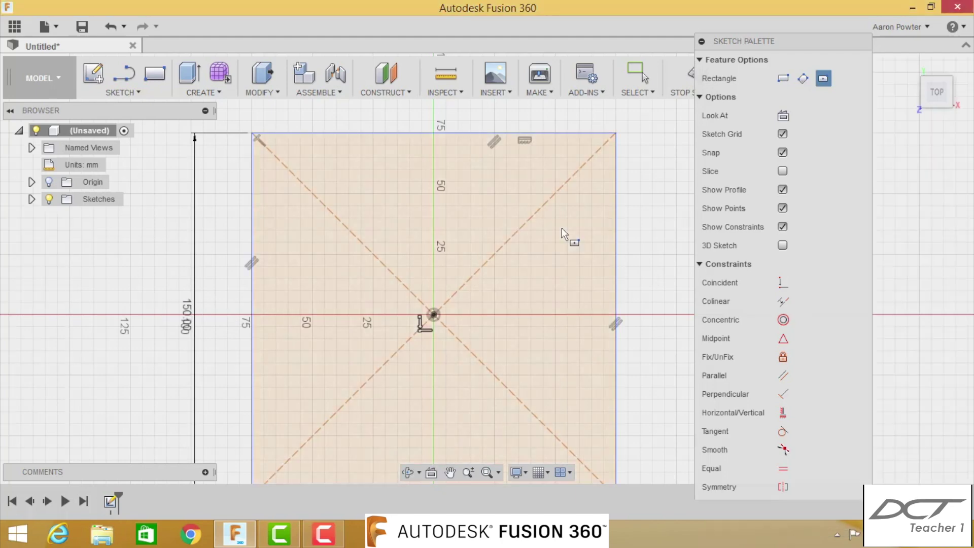
key("Escape")
- Extrude the square profile 25 mm upward as a new body
key("e")
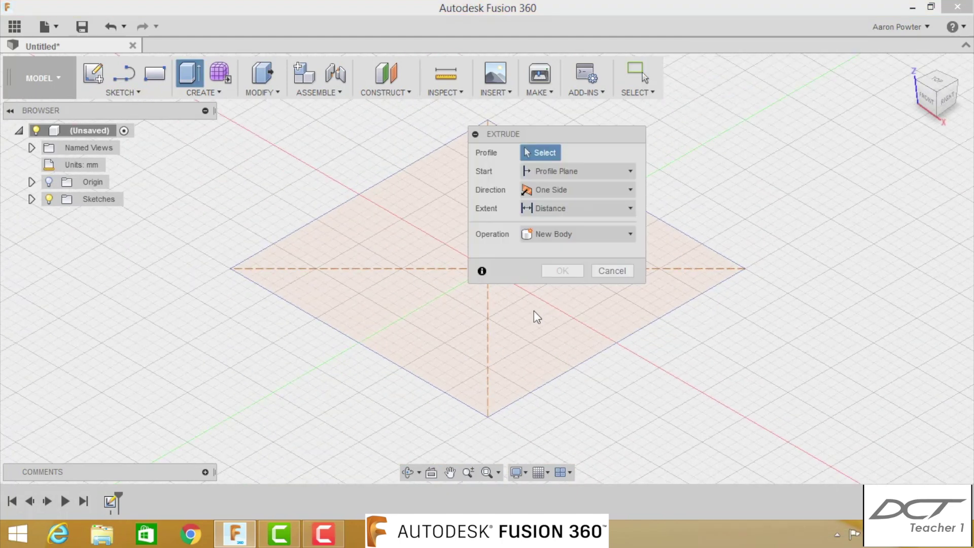
left_click(534, 311)
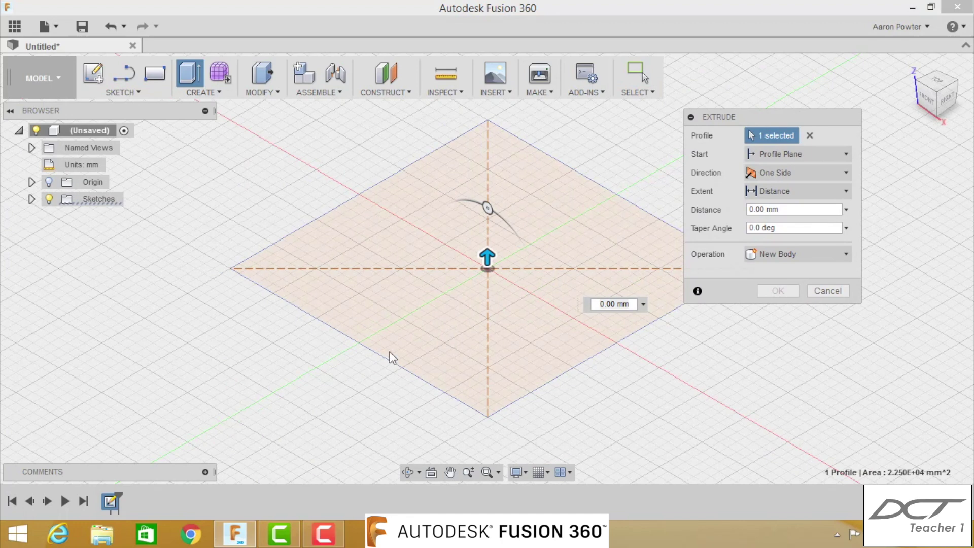
left_click_drag(487, 259, 487, 196)
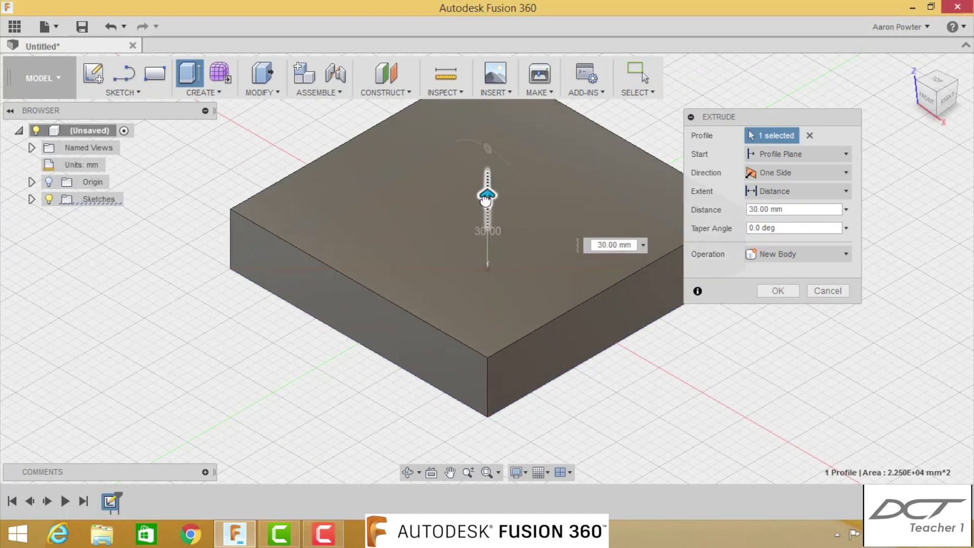
type("25")
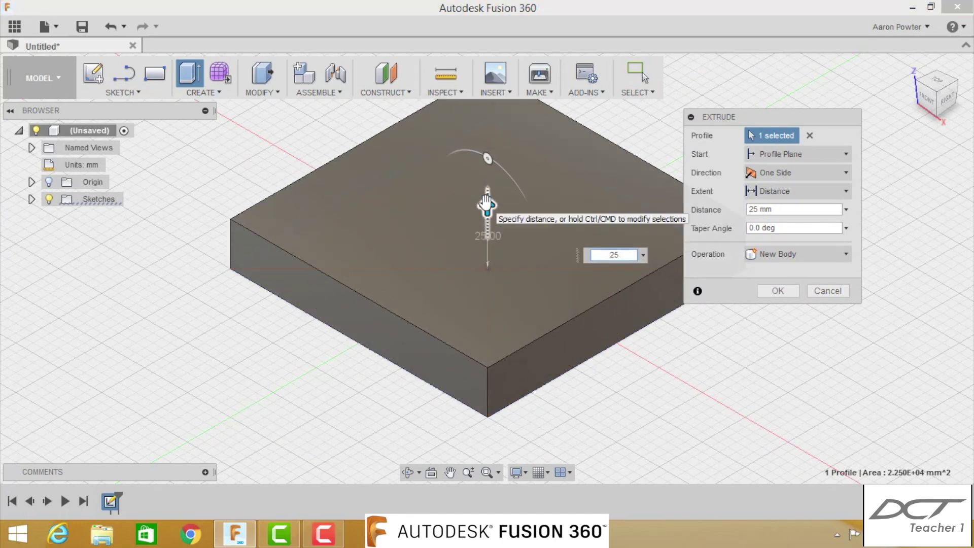
key("Return")
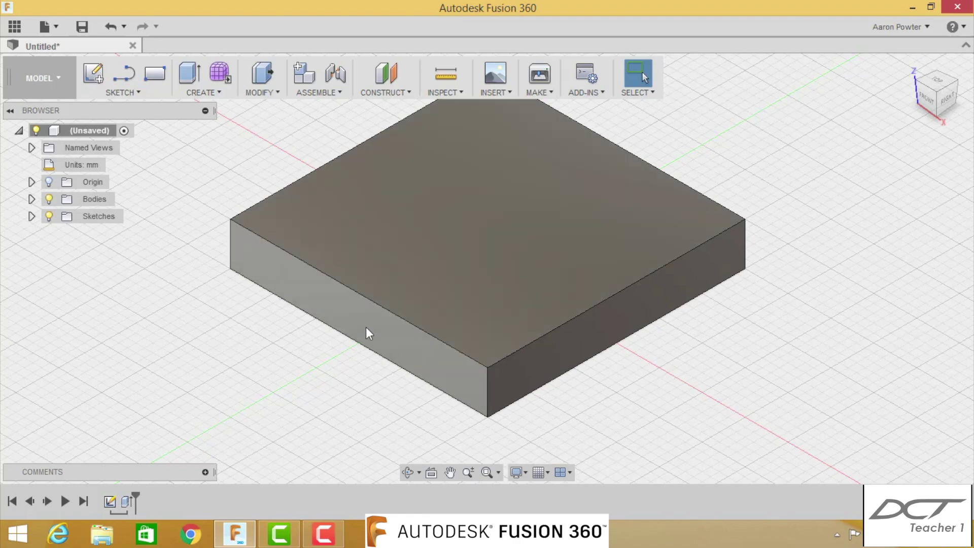
- On the block's front face, sketch a closed half-dovetail outline above the block, about 25 mm high, 10 mm wide at top and 25 mm at base
left_click(366, 328)
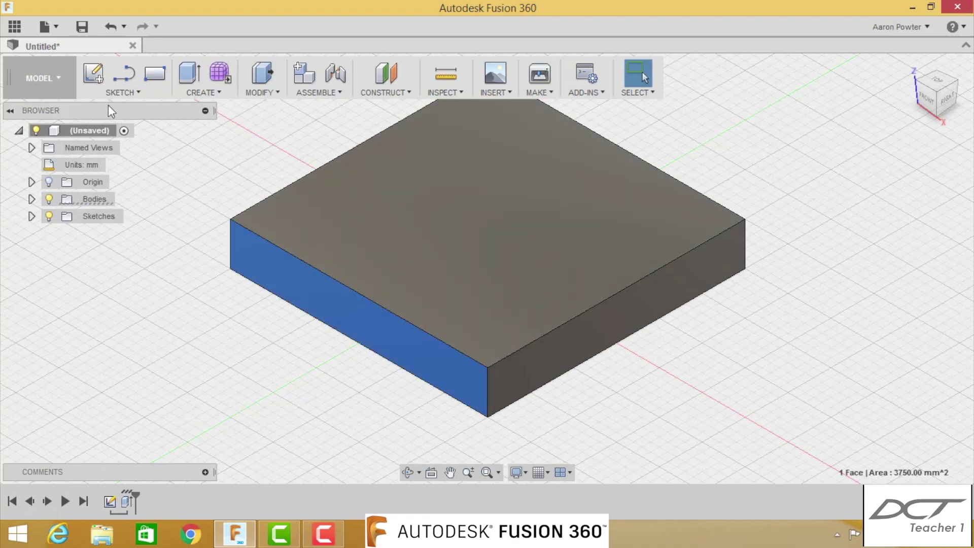
left_click(93, 75)
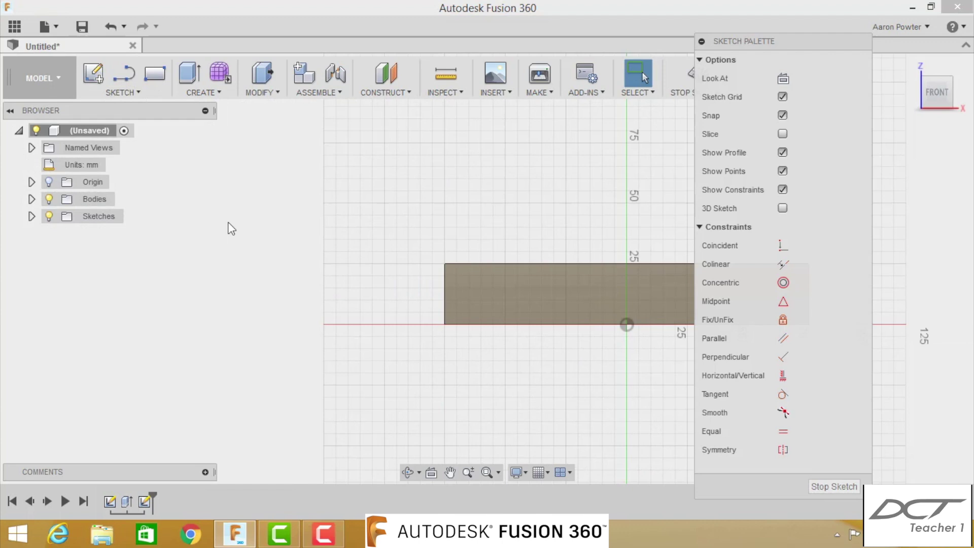
key("l")
mouse_move(502, 384)
middle_mouse_down()
mouse_move(364, 357)
mouse_move(298, 370)
middle_mouse_up()
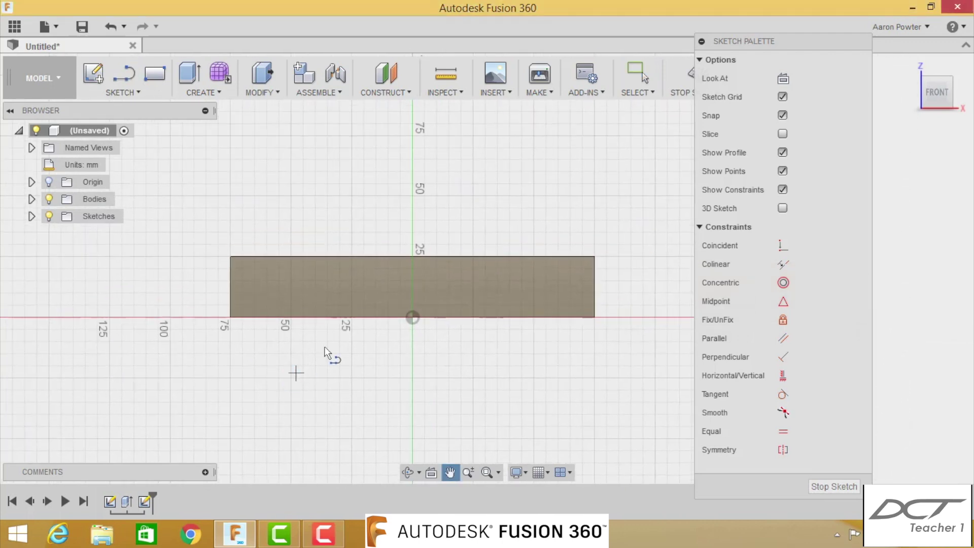
left_click(412, 232)
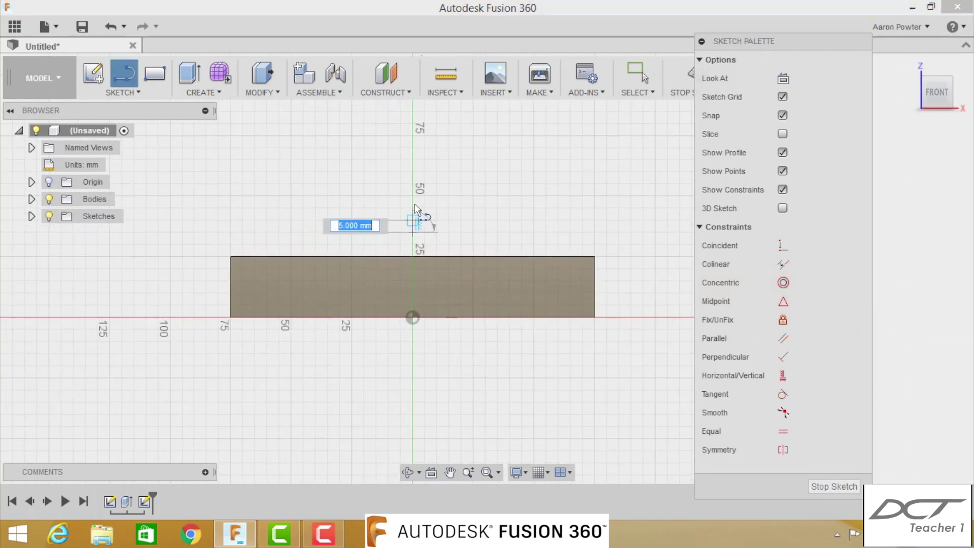
left_click(413, 175)
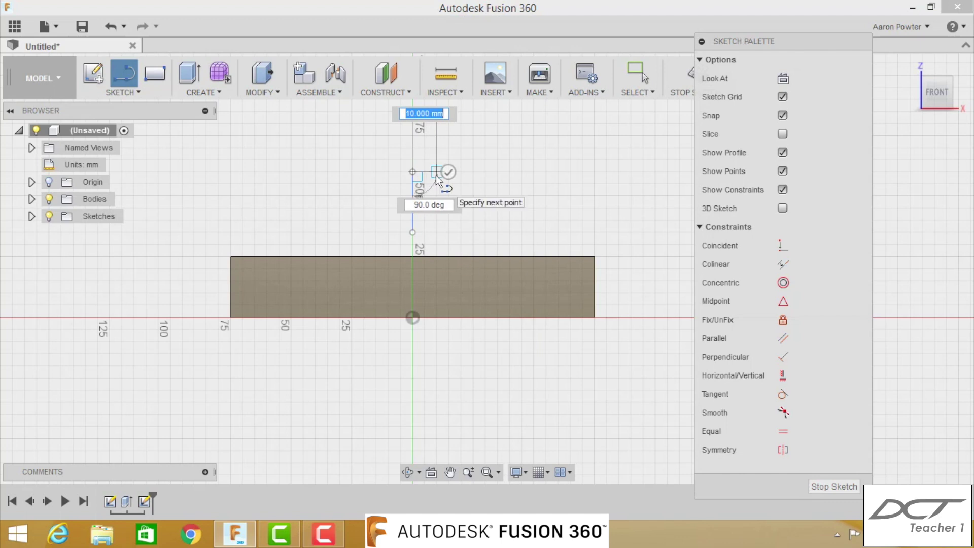
left_click(436, 173)
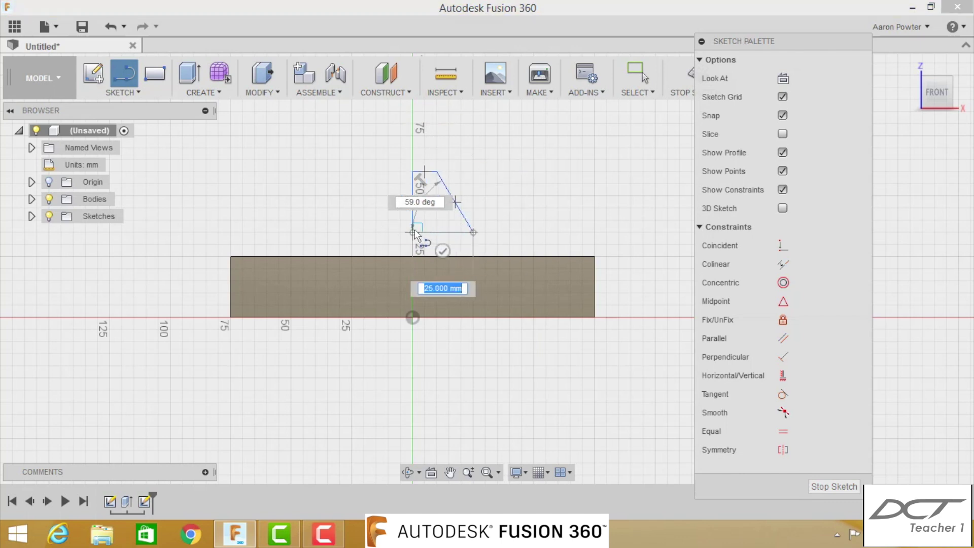
left_click(473, 232)
key("Escape")
key("Escape")
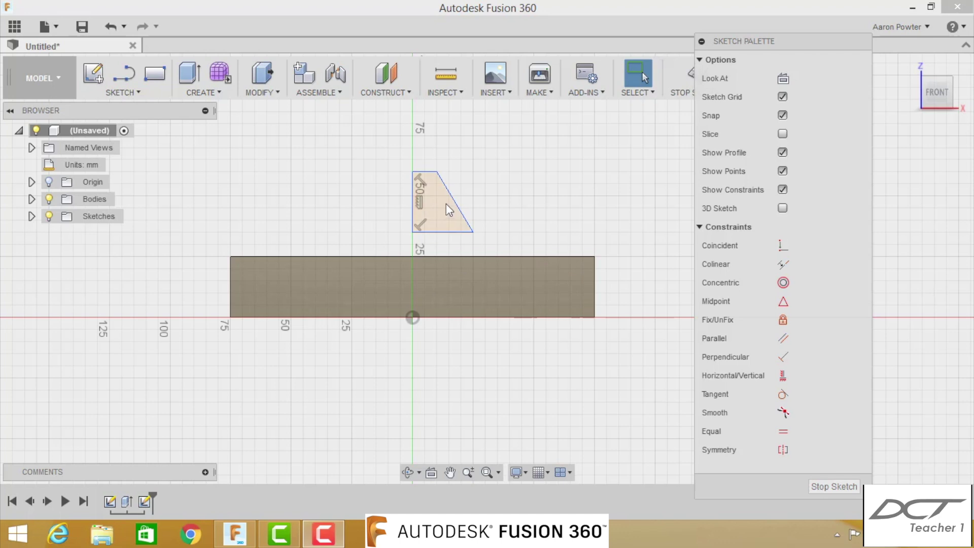
- Dimension the half-dovetail's base width and its height to 12.5 mm each
left_click(482, 199)
key("d")
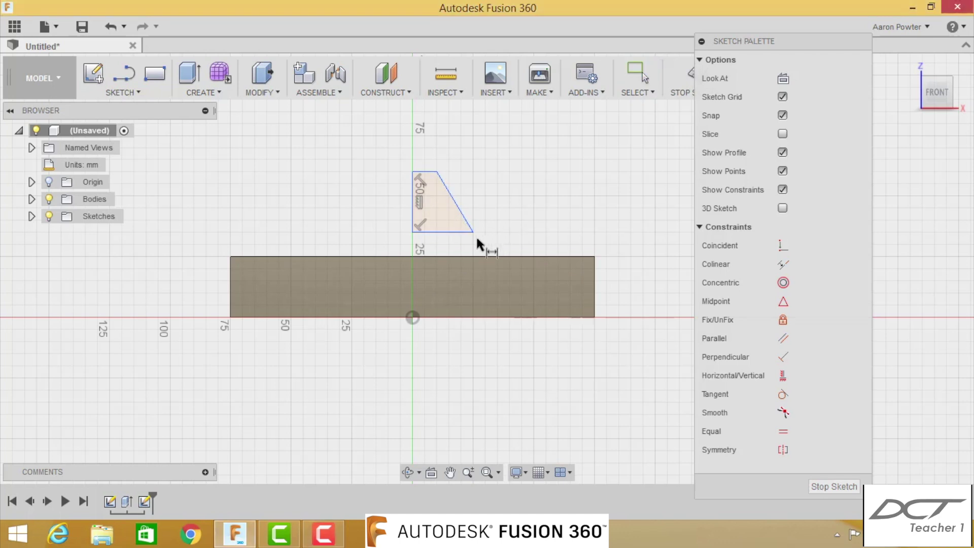
left_click(443, 233)
left_click(445, 246)
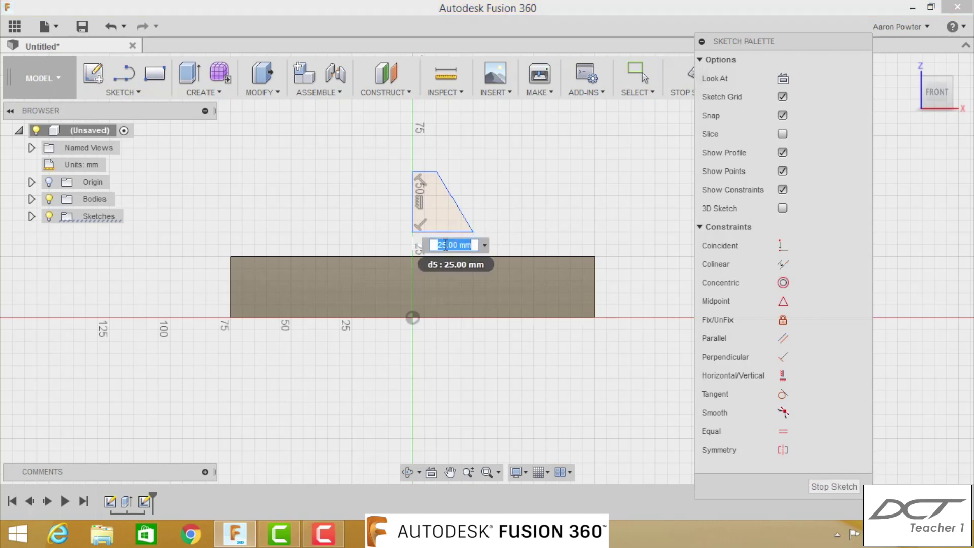
type("12.5")
key("Return")
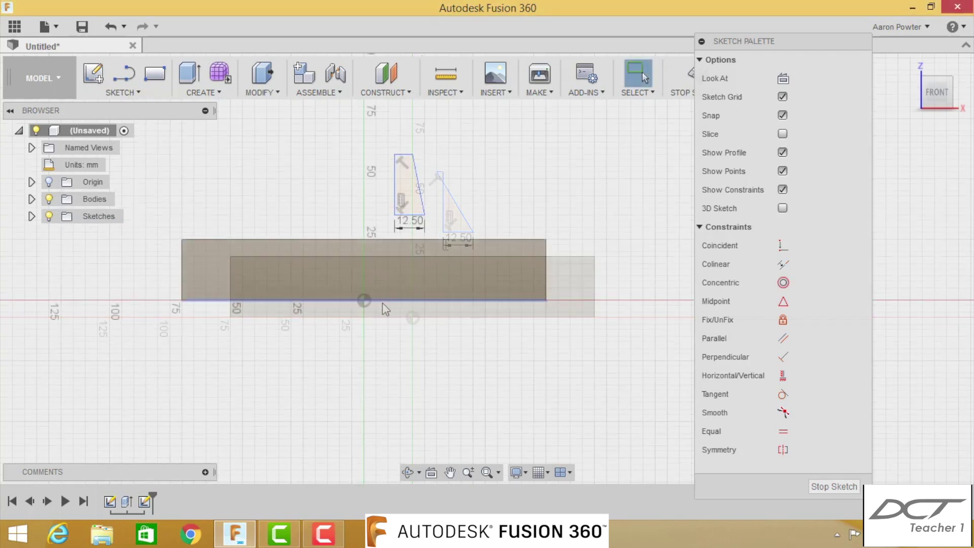
left_click(404, 157)
left_click(451, 183)
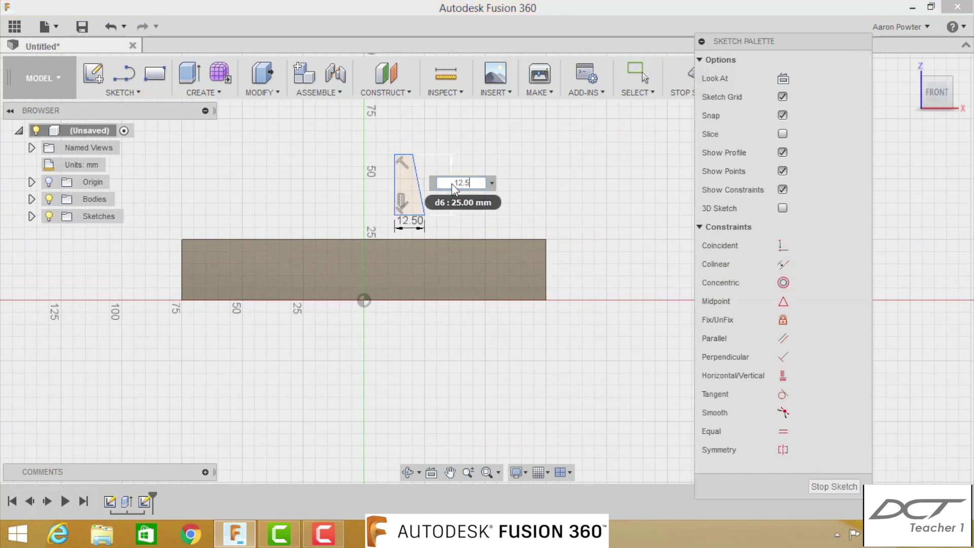
key("Return")
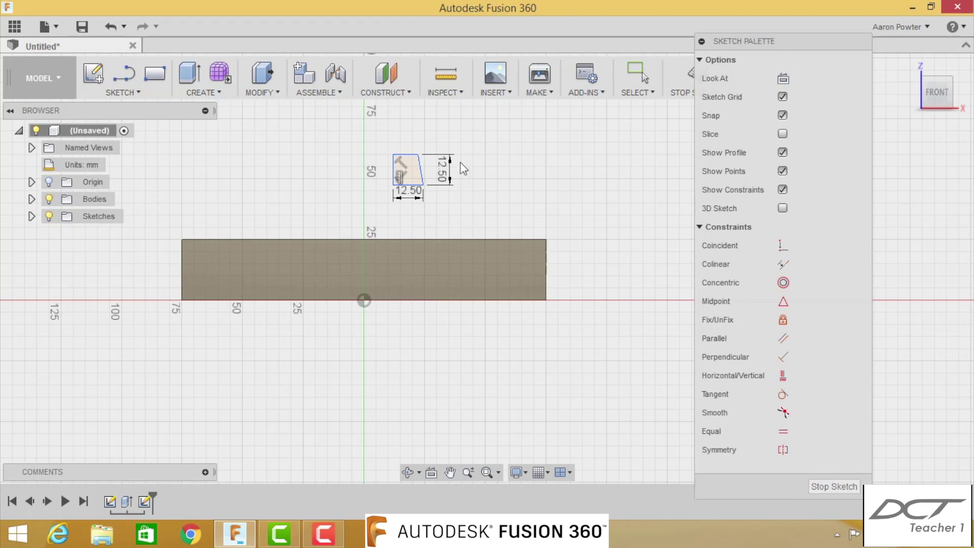
- Dimension the angle between the half-dovetail's base and its sloped side to 75 degrees
scroll(459, 163, "up", 4)
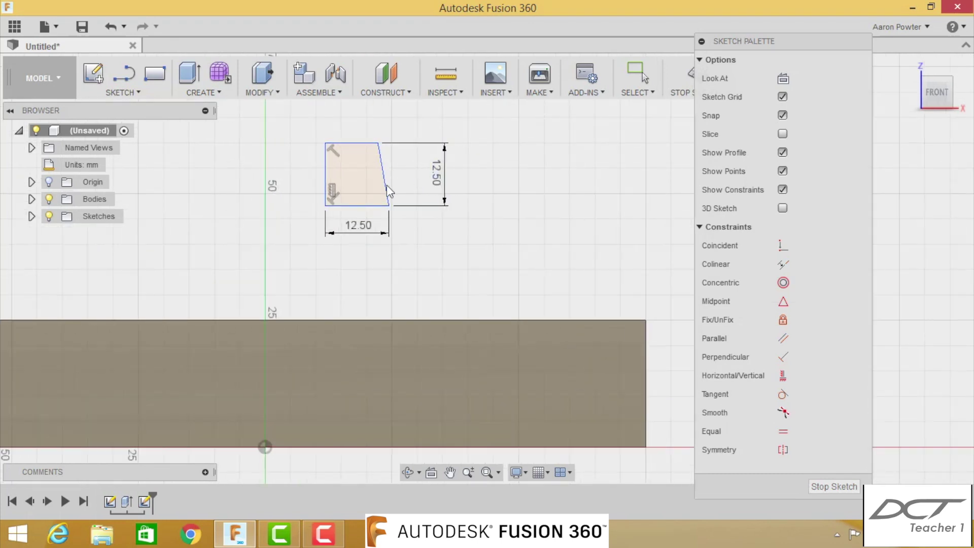
left_click(355, 204)
left_click(385, 182)
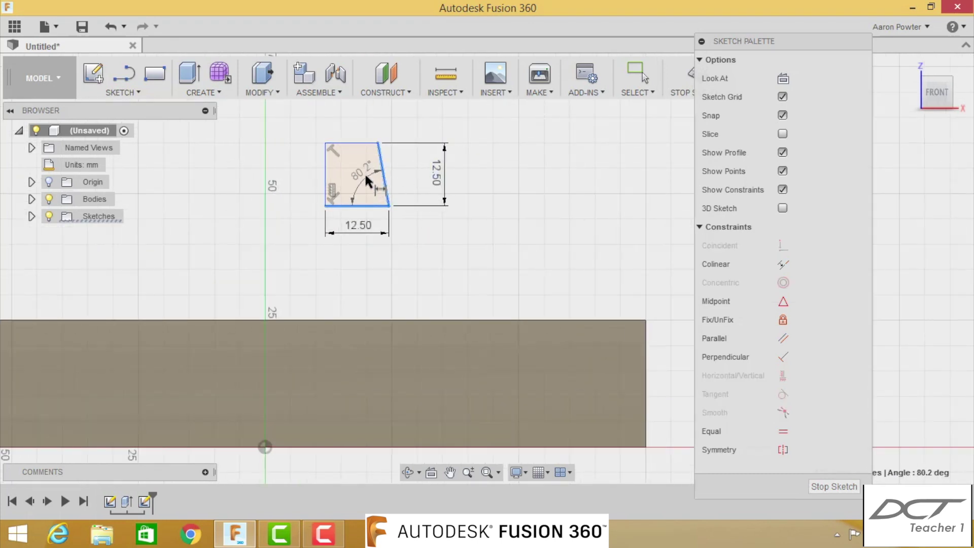
left_click(362, 180)
type("75")
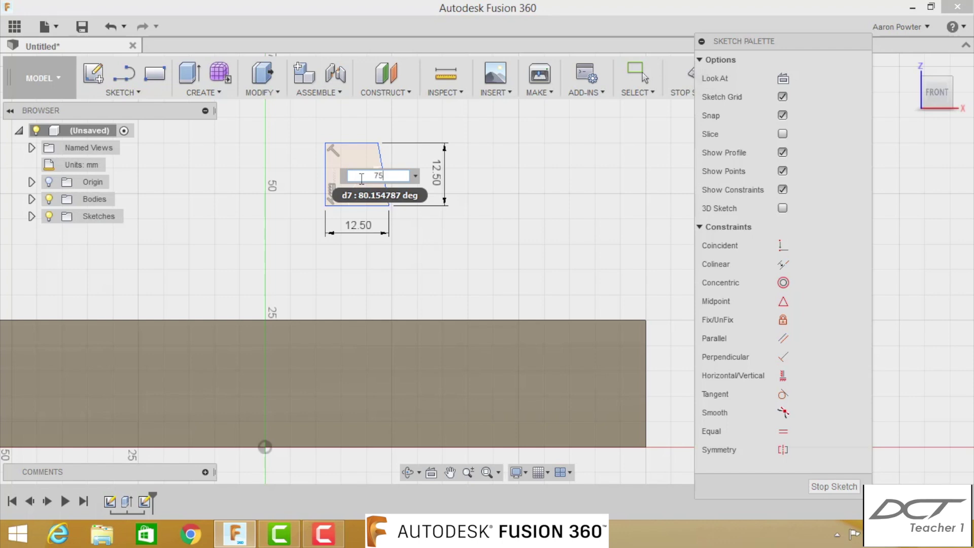
key("Return")
scroll(364, 184, "down", 3)
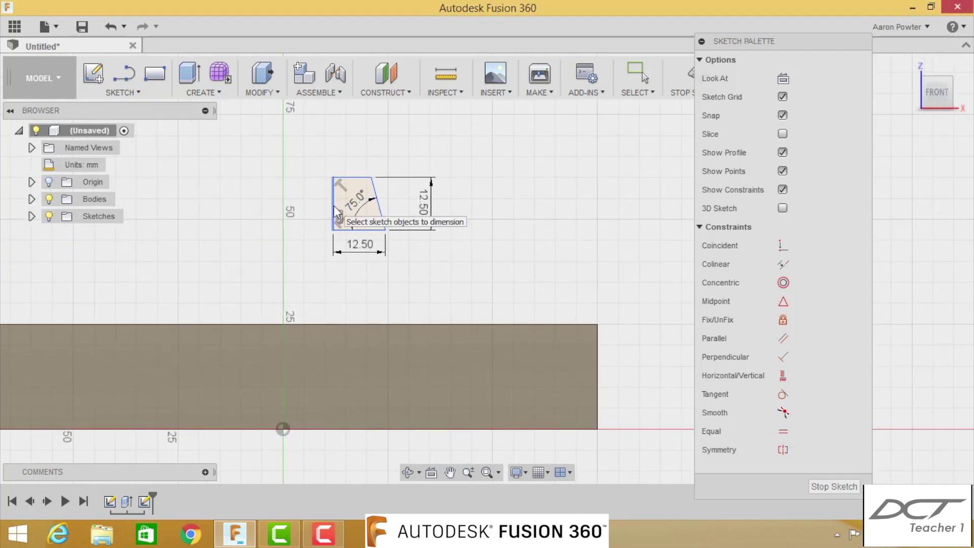
key("Escape")
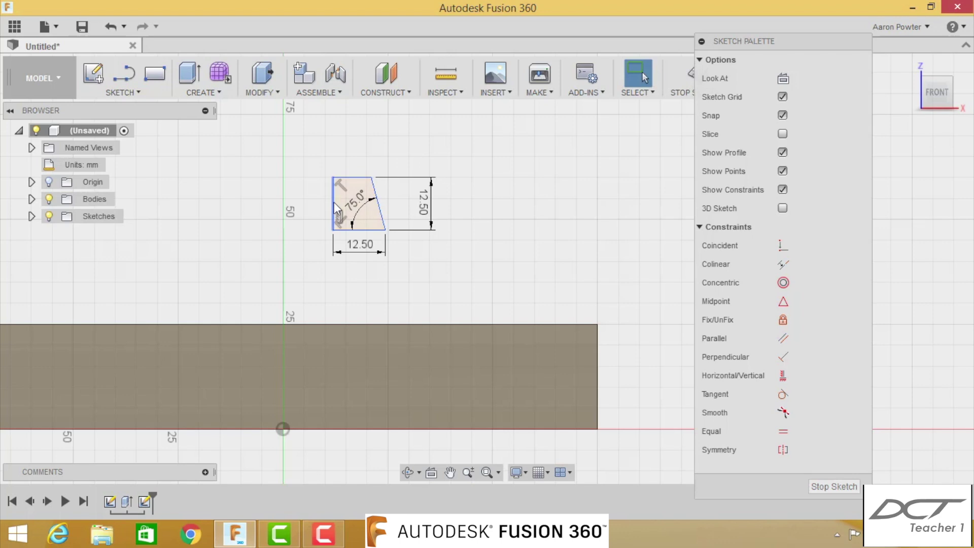
- Convert the outline's vertical line to construction and mirror the top, sloped and base lines about it to complete the dovetail
left_click(335, 208)
left_click(786, 79)
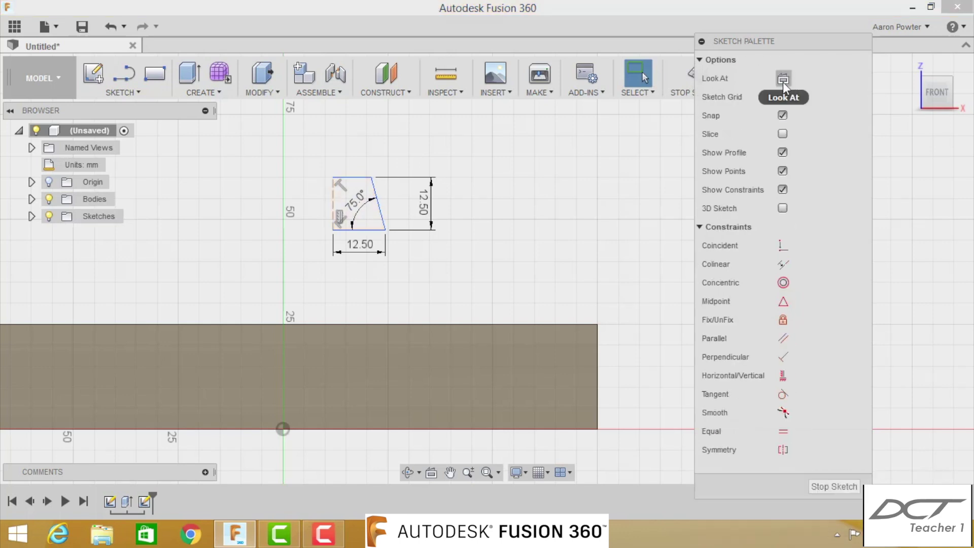
left_click(129, 92)
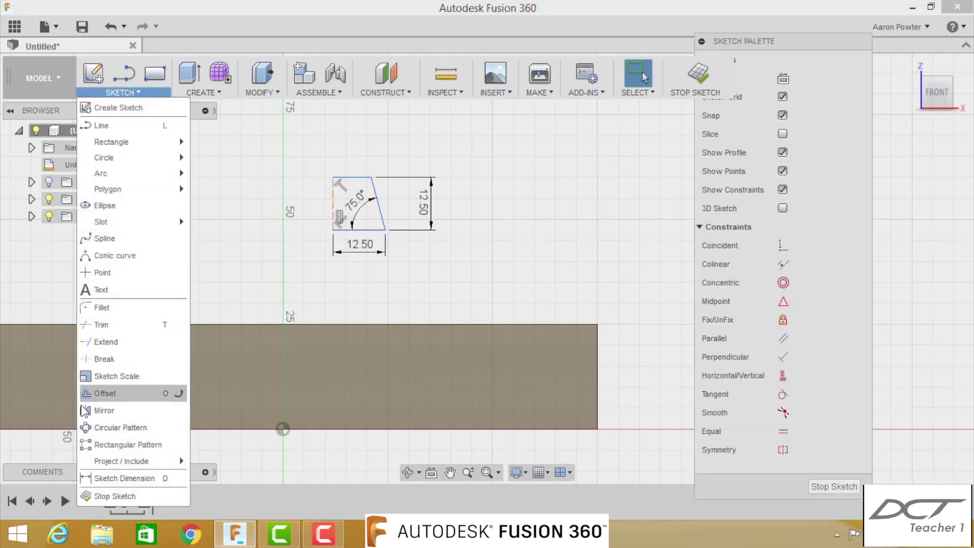
left_click(106, 411)
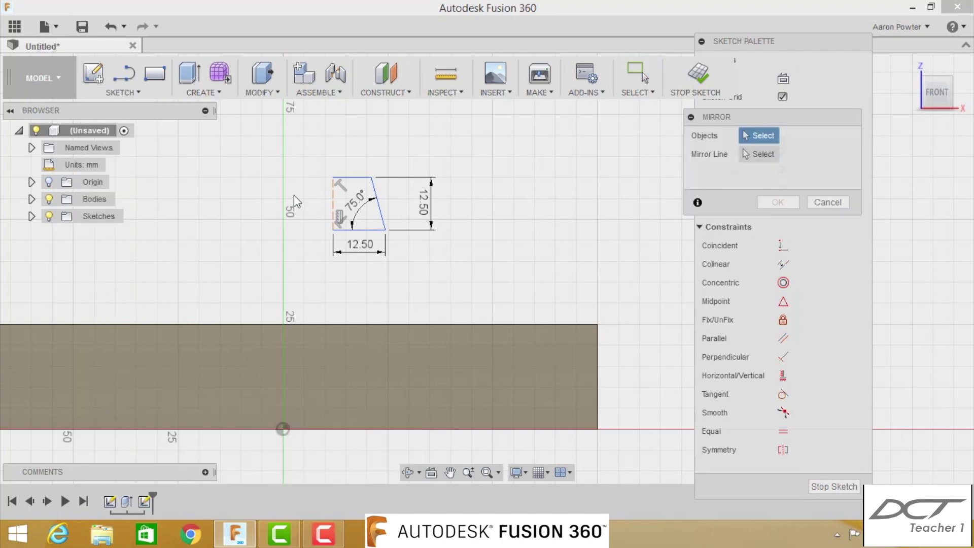
left_click(353, 178)
left_click(380, 212)
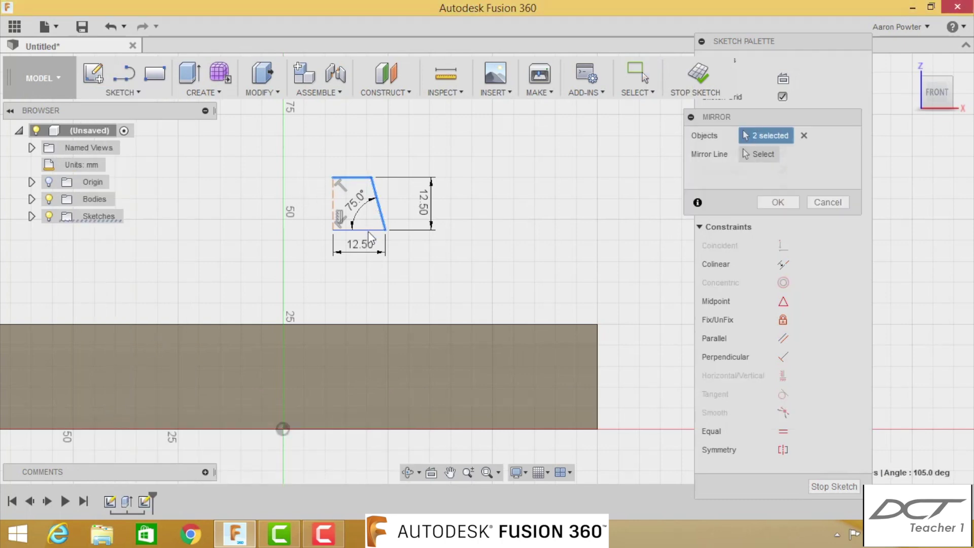
left_click(369, 231)
left_click(754, 155)
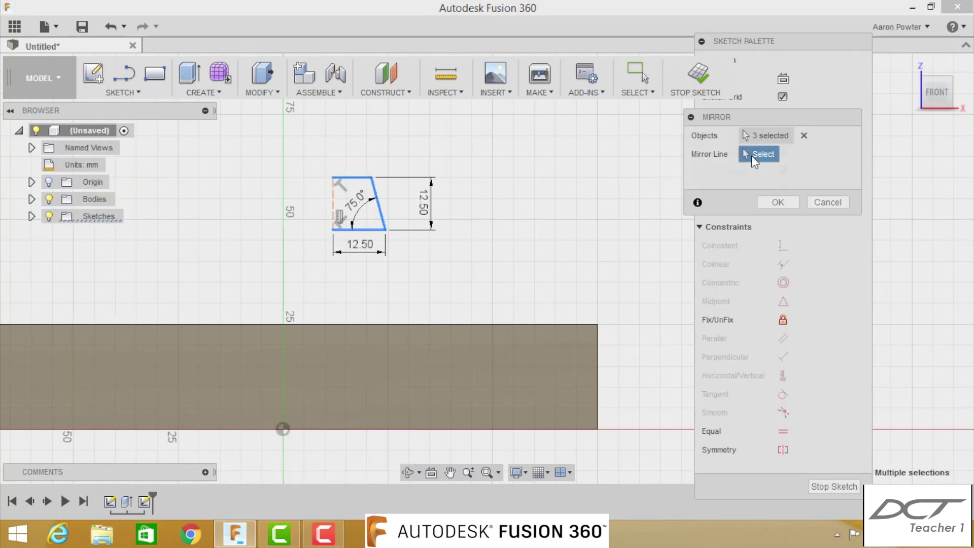
left_click(331, 200)
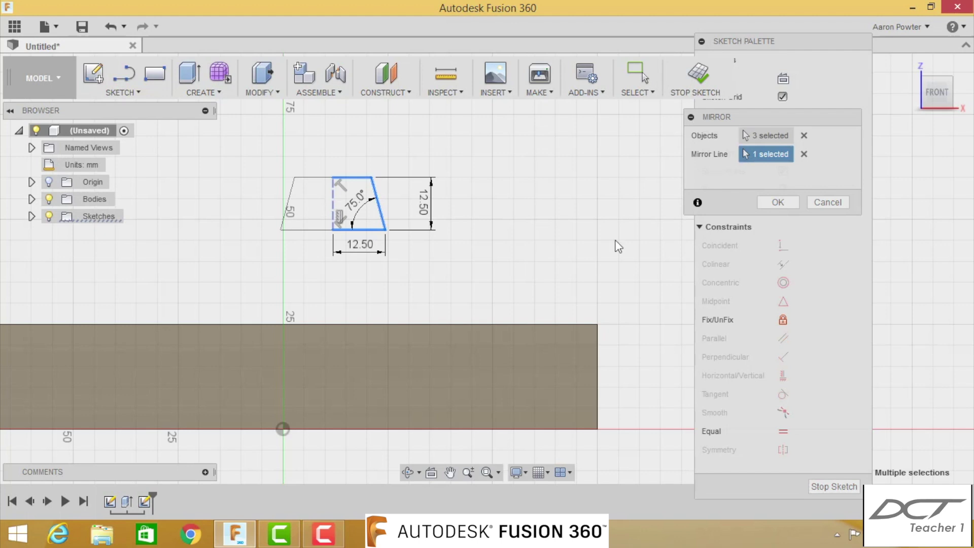
left_click(779, 201)
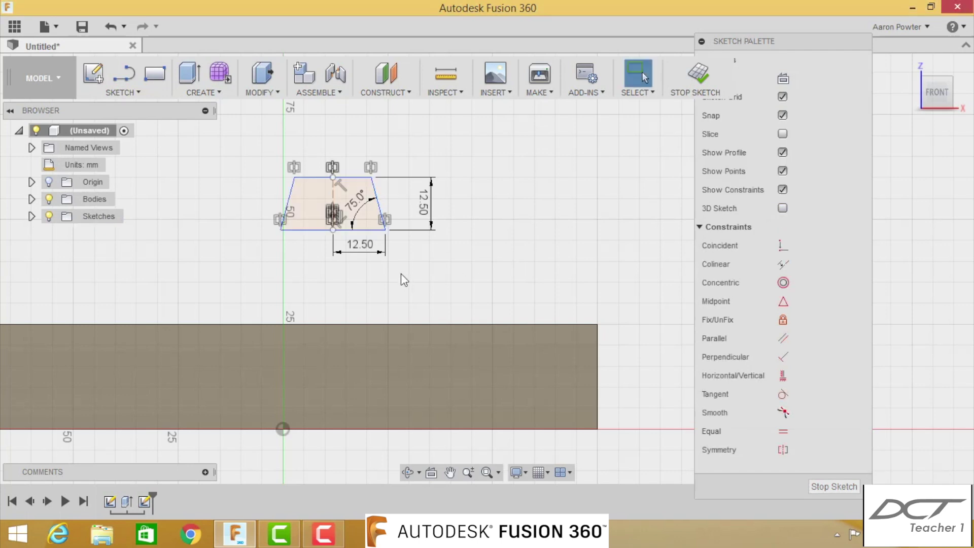
- Copy the whole dovetail sketch to the clipboard, and move the original by its top midpoint onto the middle of the block's top edge
left_click_drag(249, 155, 445, 262)
key("ctrl+c")
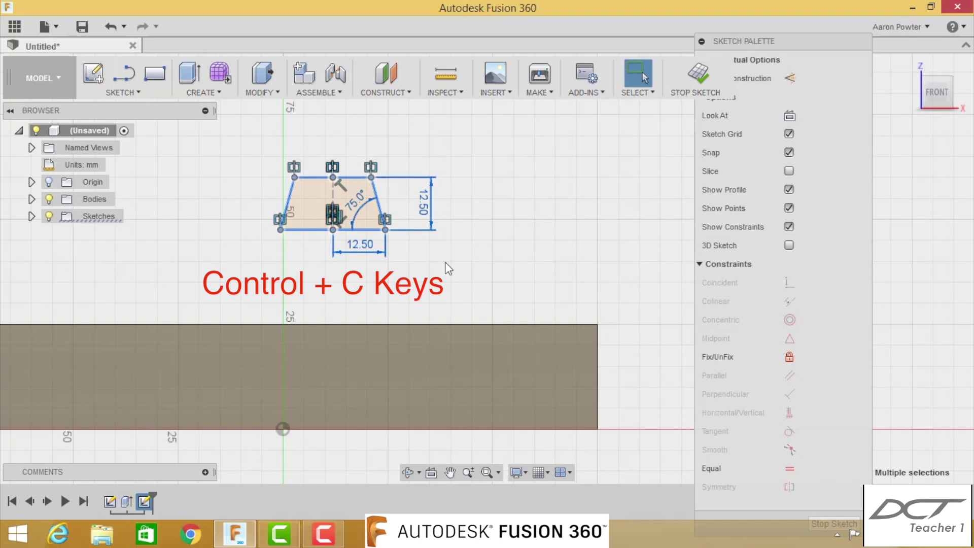
key("Escape")
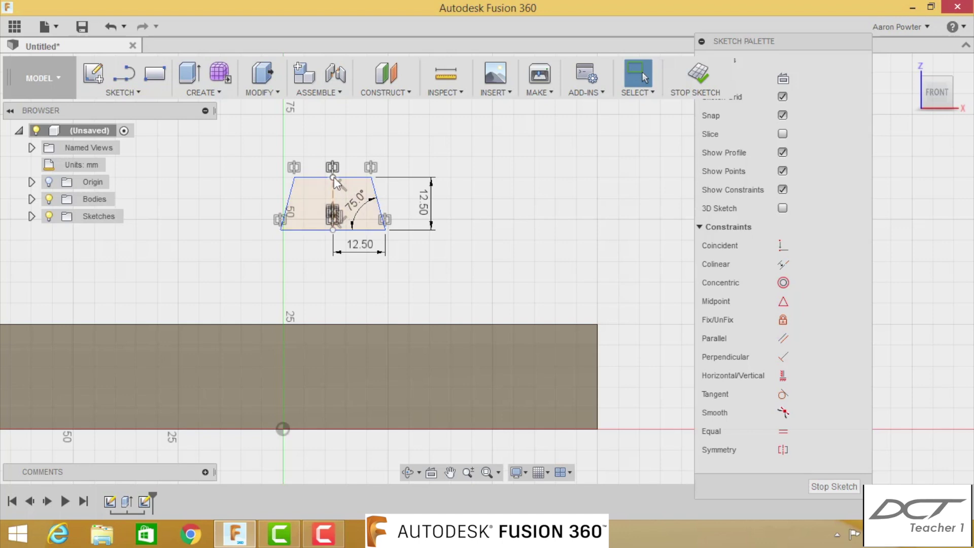
mouse_move(334, 178)
left_mouse_down()
mouse_move(291, 264)
mouse_move(282, 325)
left_mouse_up()
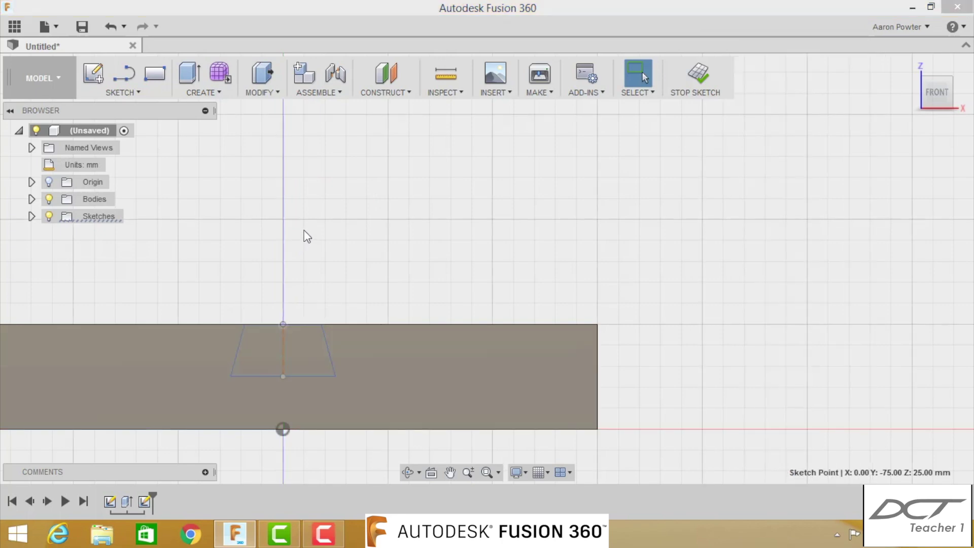
- Extrude the dovetail profile -150 mm as a cut to form a groove through the full length of the block
key("e")
left_click(311, 349)
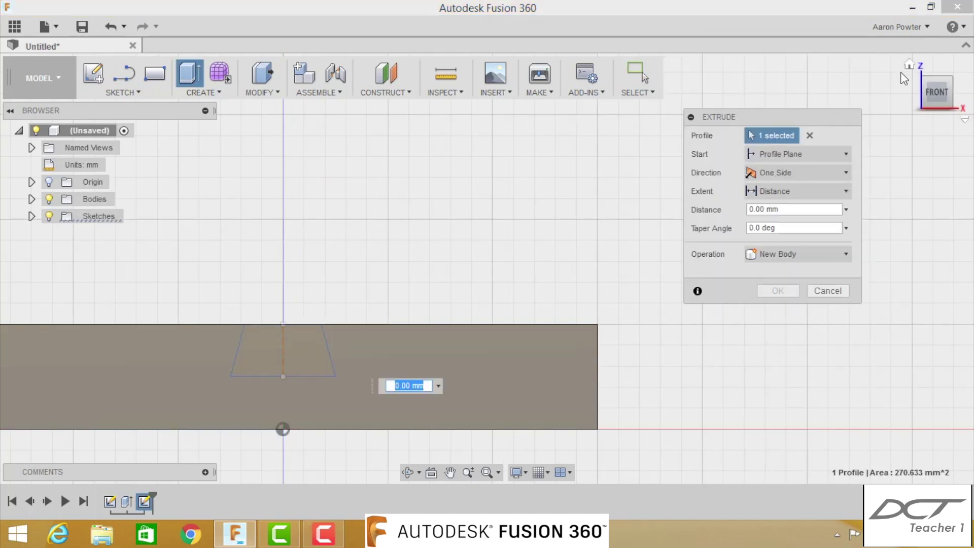
left_click(909, 65)
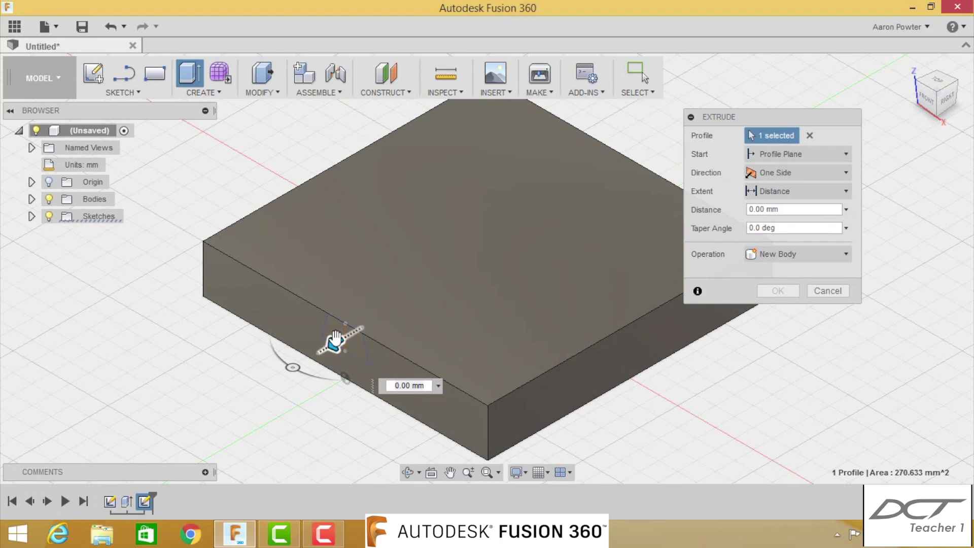
left_click_drag(335, 343, 366, 332)
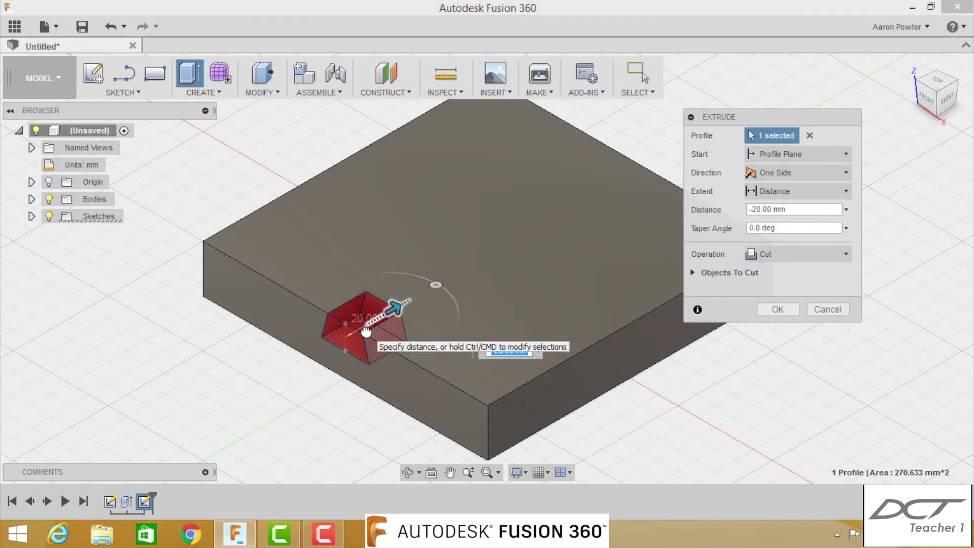
key("BackSpace")
type("-150")
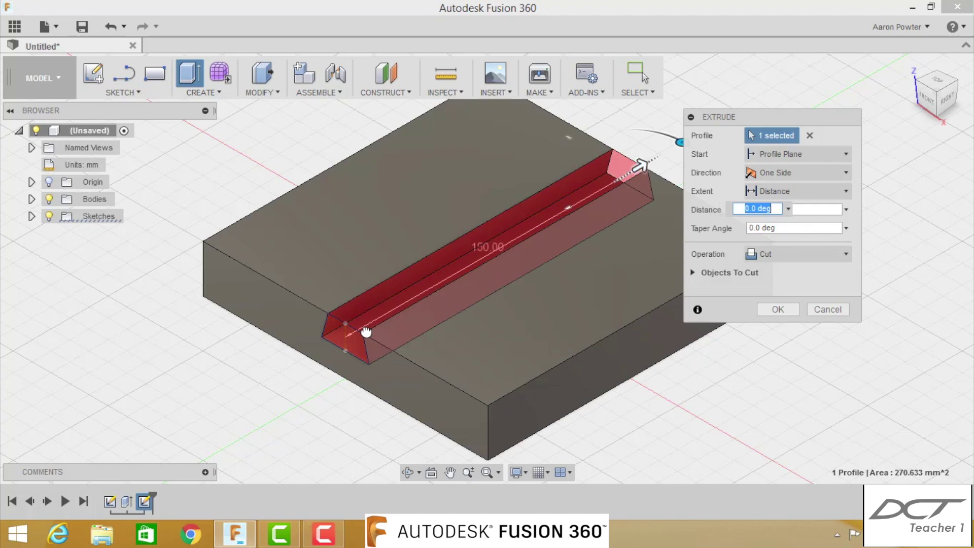
key("Return")
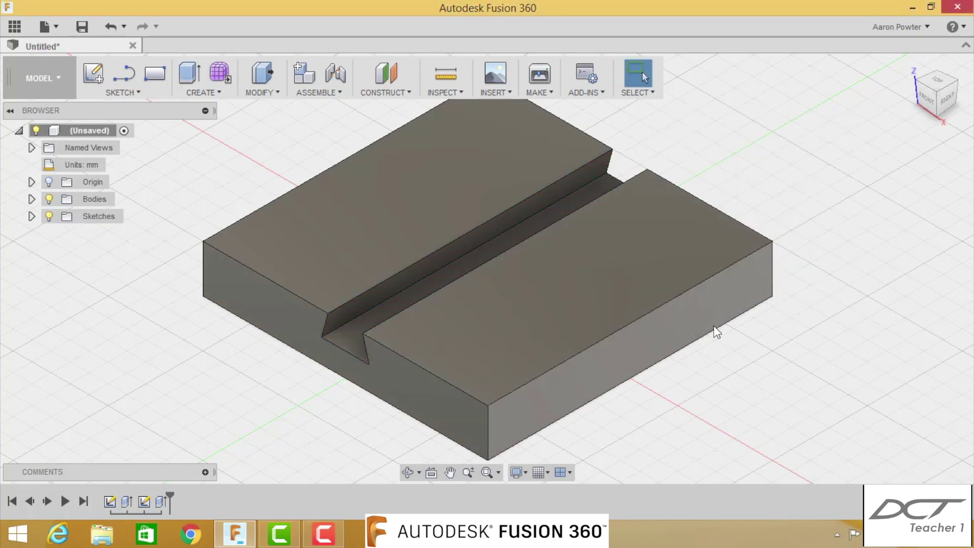
- Create a sketch on the block's right side face and paste the copied dovetail profile into it at its default position
left_click(656, 337)
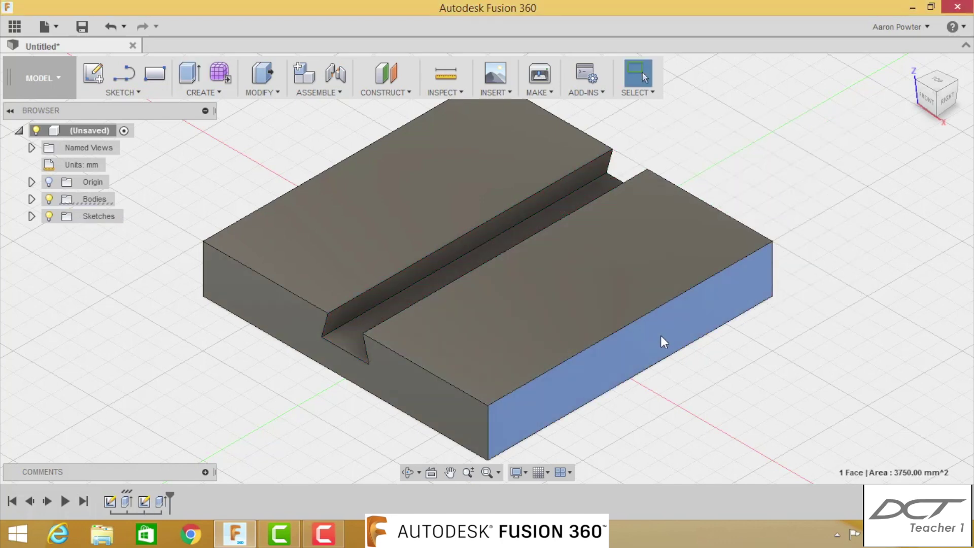
left_click(101, 76)
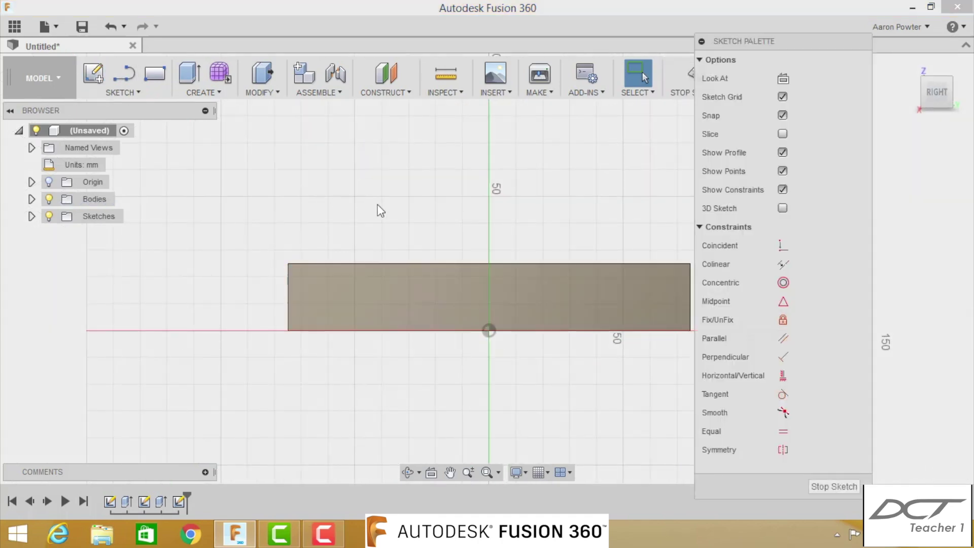
key("ctrl+v")
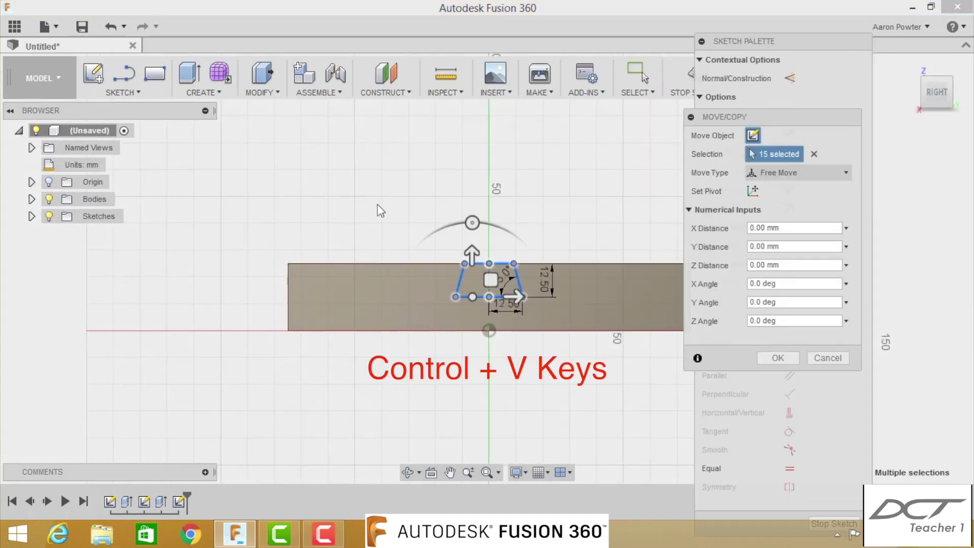
left_click(772, 357)
- Extrude the pasted dovetail profile -150 mm as a cut to form a second groove crossing the first
key("e")
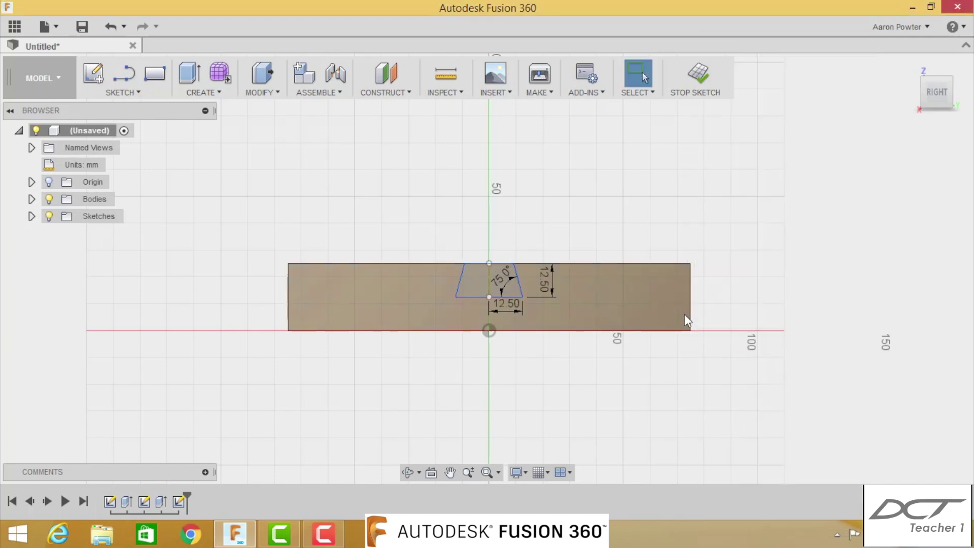
left_click(639, 335)
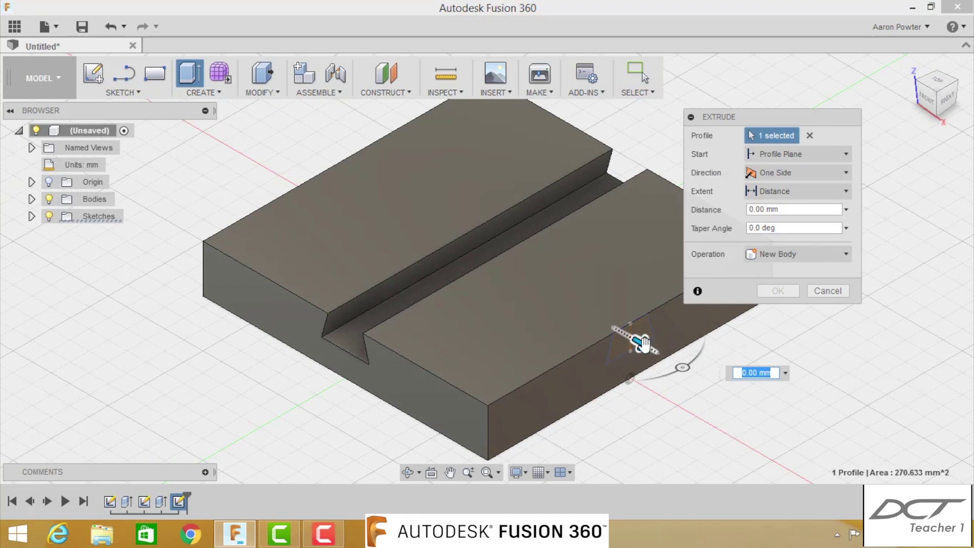
left_click_drag(640, 341, 347, 183)
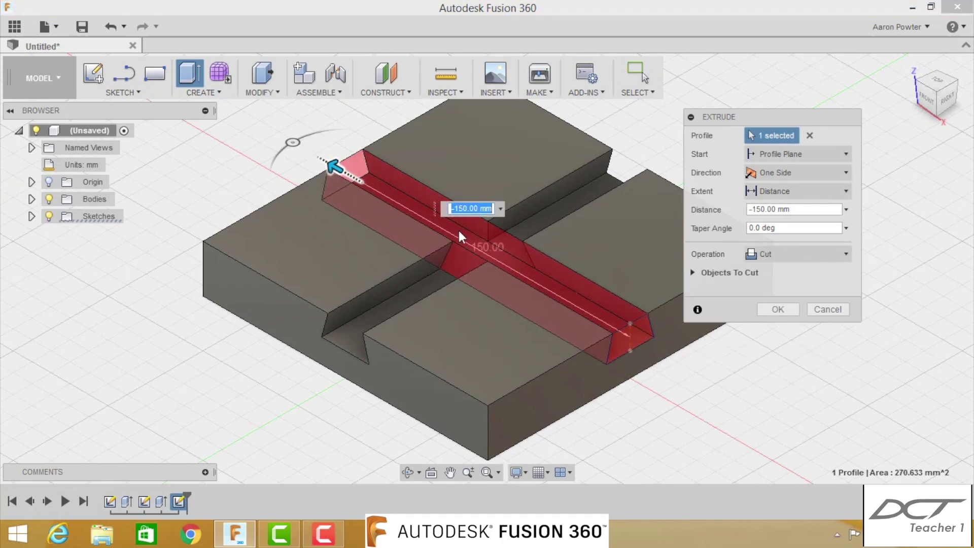
left_click(795, 312)
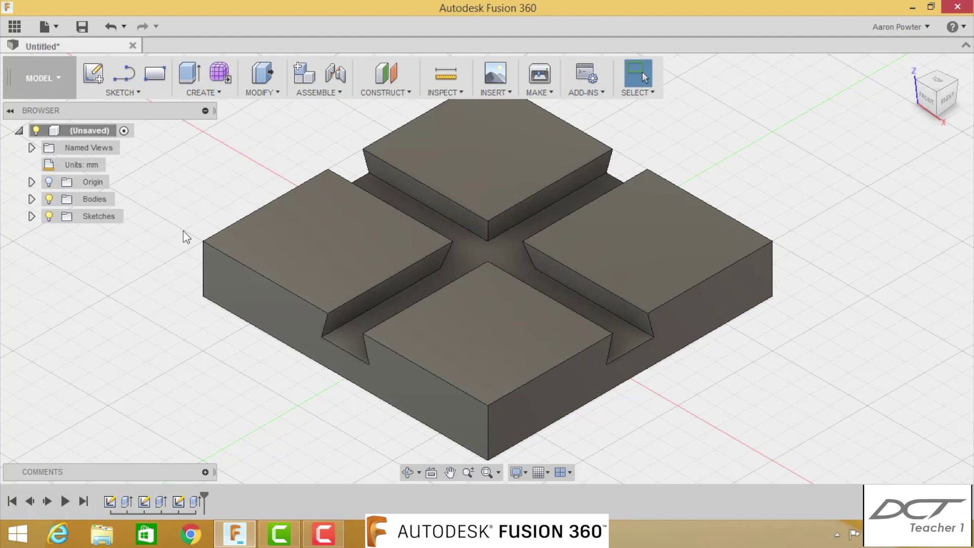
- Save the design under the name Dovetail Jig Top Down in the Fusion 360 Fortnight master location
scroll(293, 229, "down", 4)
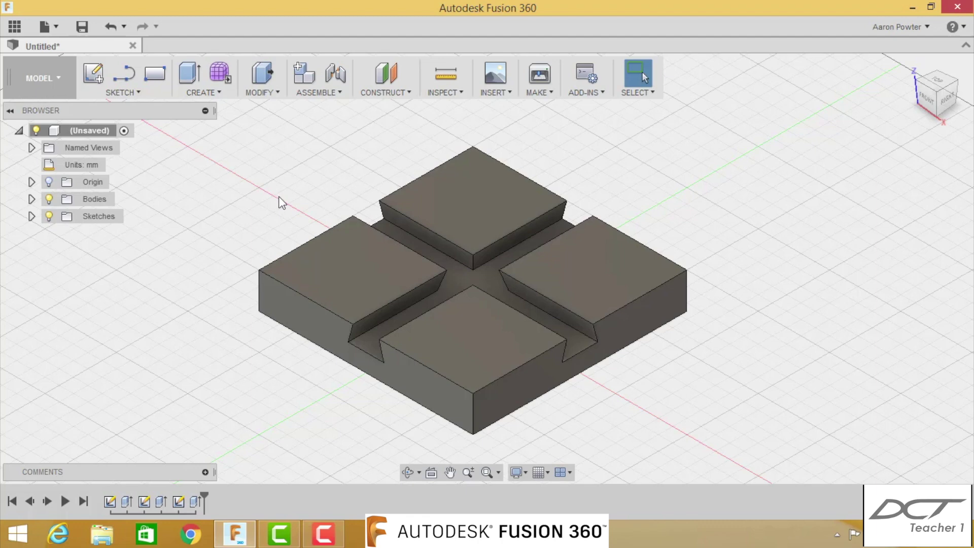
left_click(82, 28)
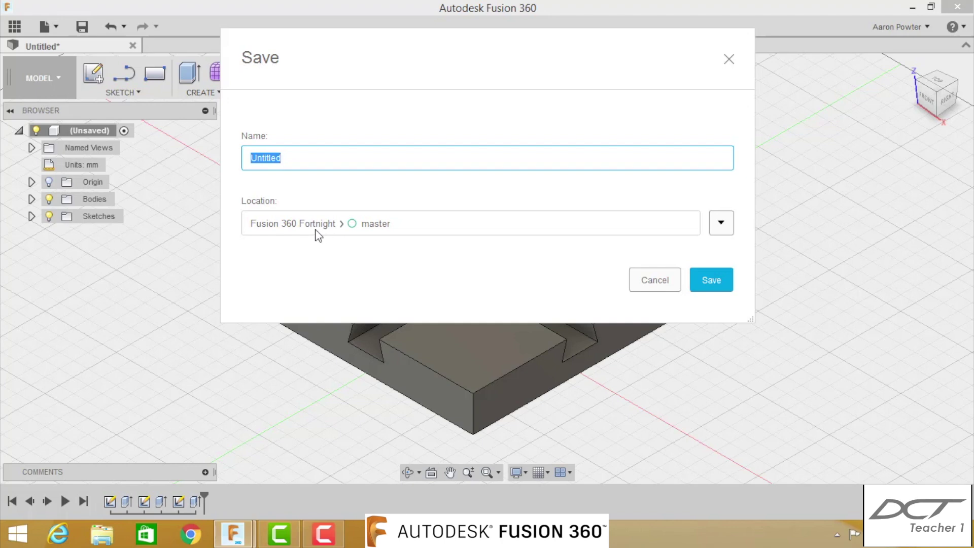
type("Dovetai")
type("l Jig T")
type("op Dow")
key("BackSpace")
type("p Dow")
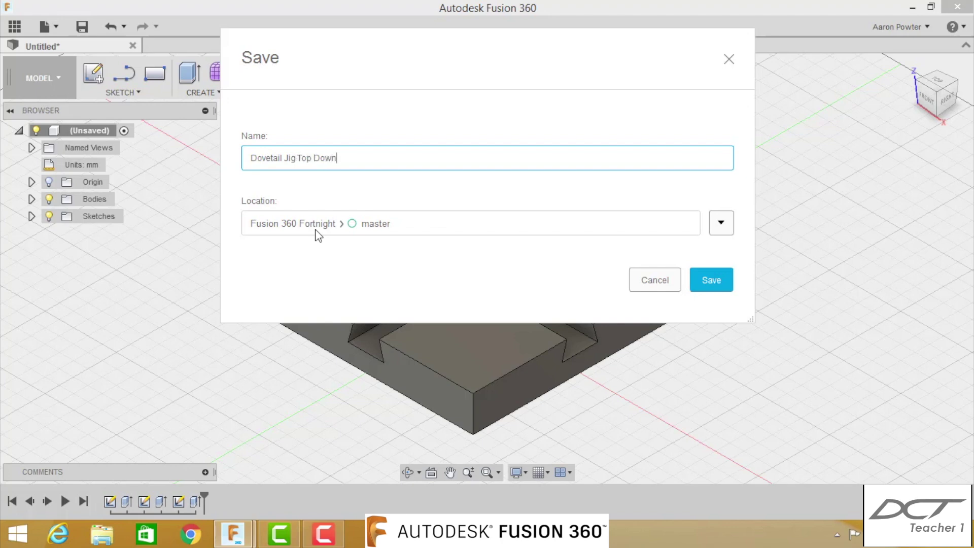
key("Return")
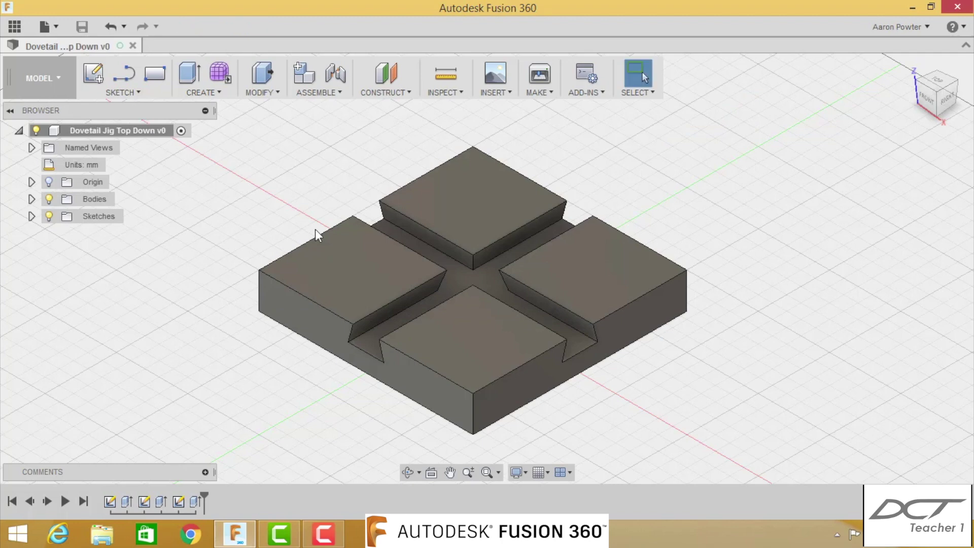
- Convert the grooved block's body, Body1, into a component
scroll(666, 383, "up", 1)
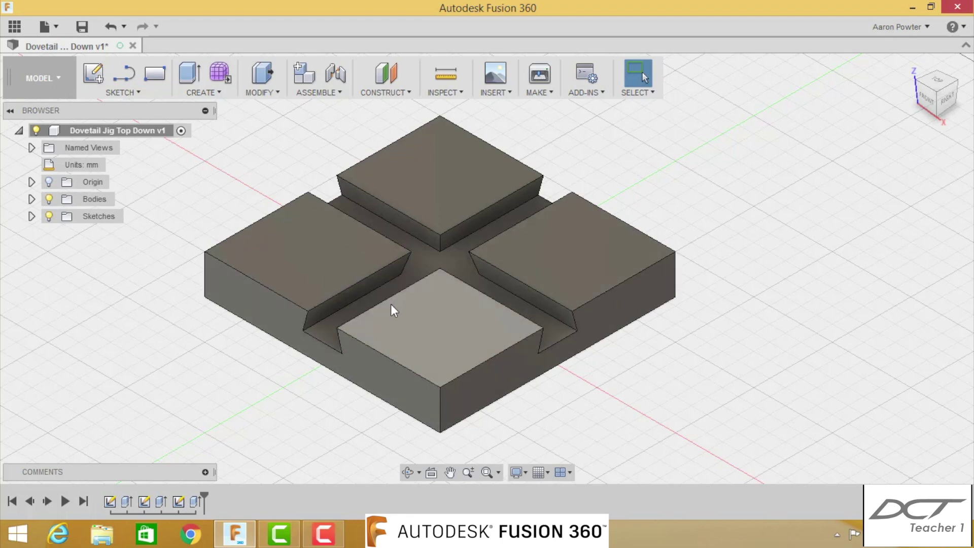
left_click(49, 199)
left_click(49, 200)
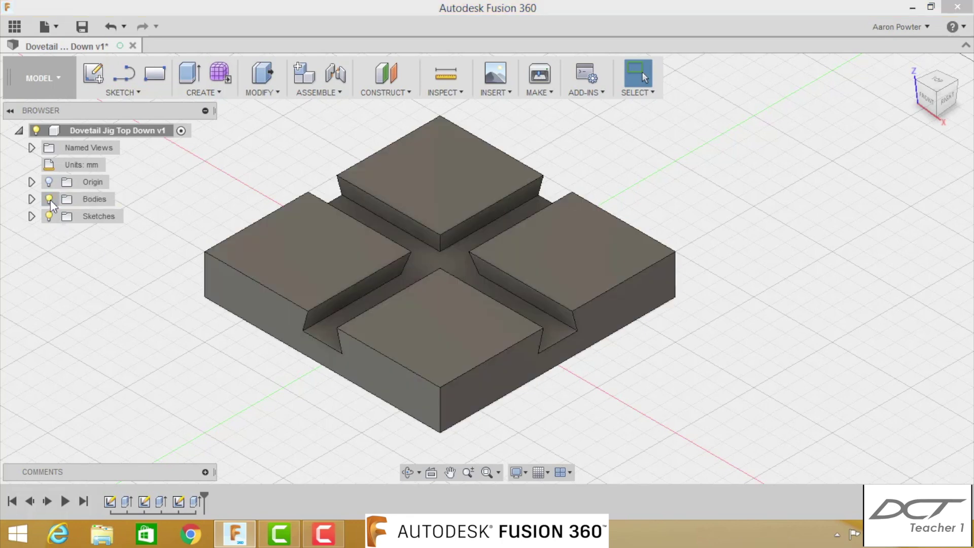
left_click(31, 200)
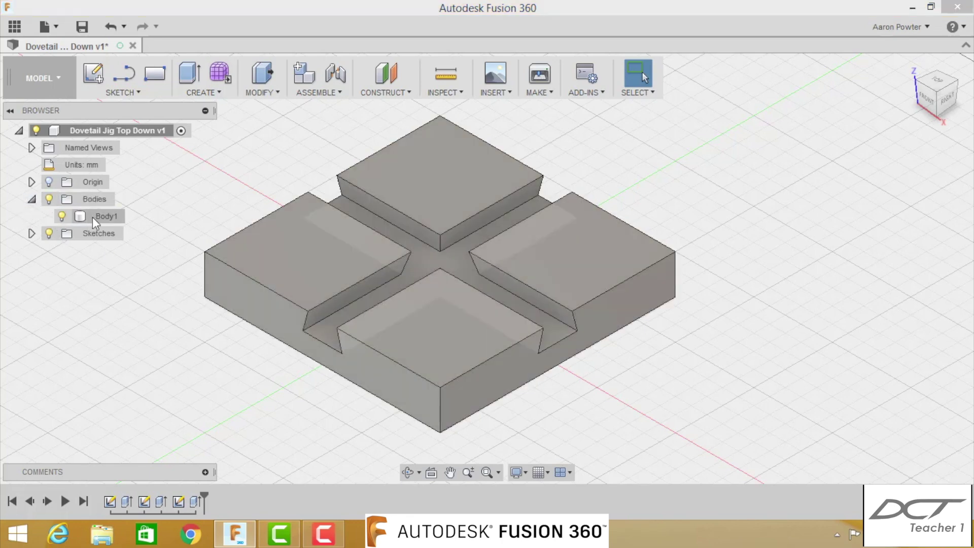
right_click(98, 217)
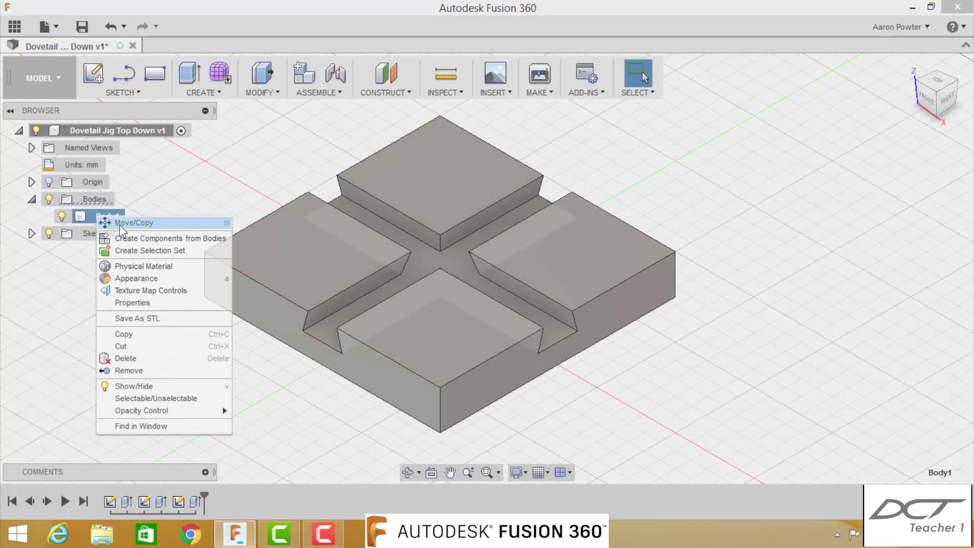
left_click(107, 239)
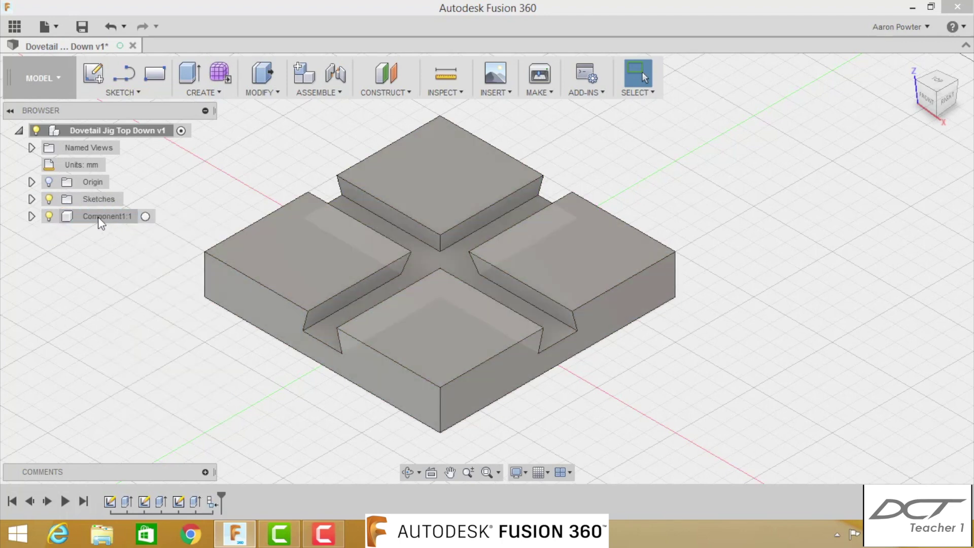
- Rename the new block component as Dovetail Base
right_click(98, 217)
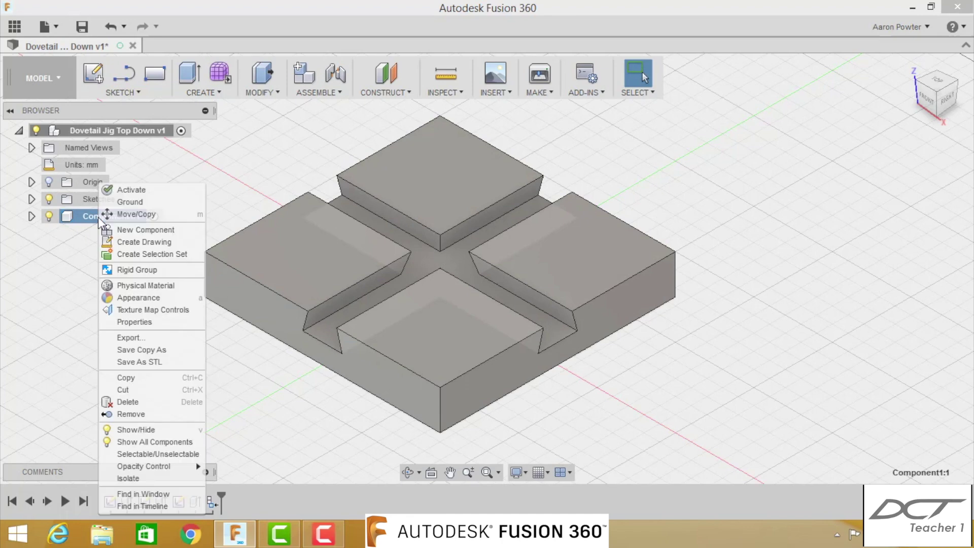
left_click(72, 332)
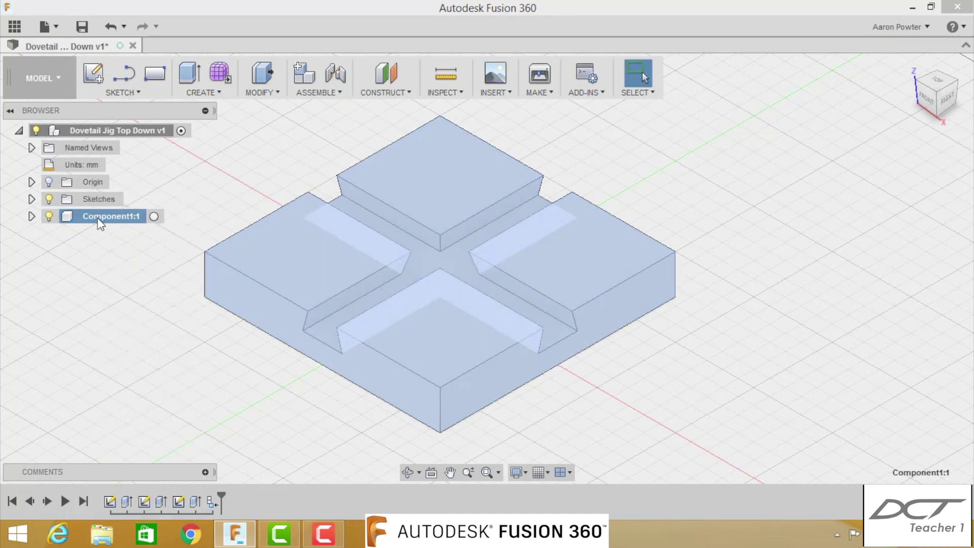
double_click(98, 218)
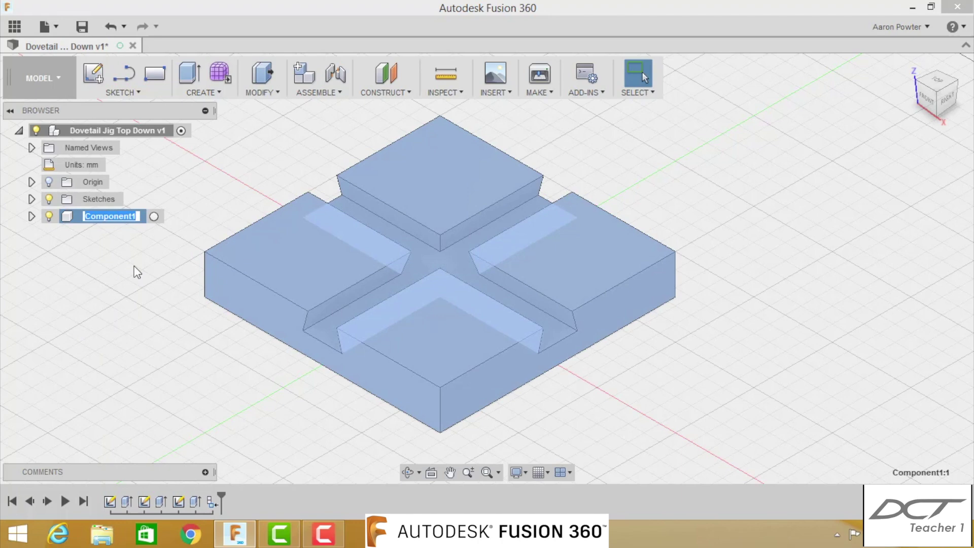
type("Dovetail B")
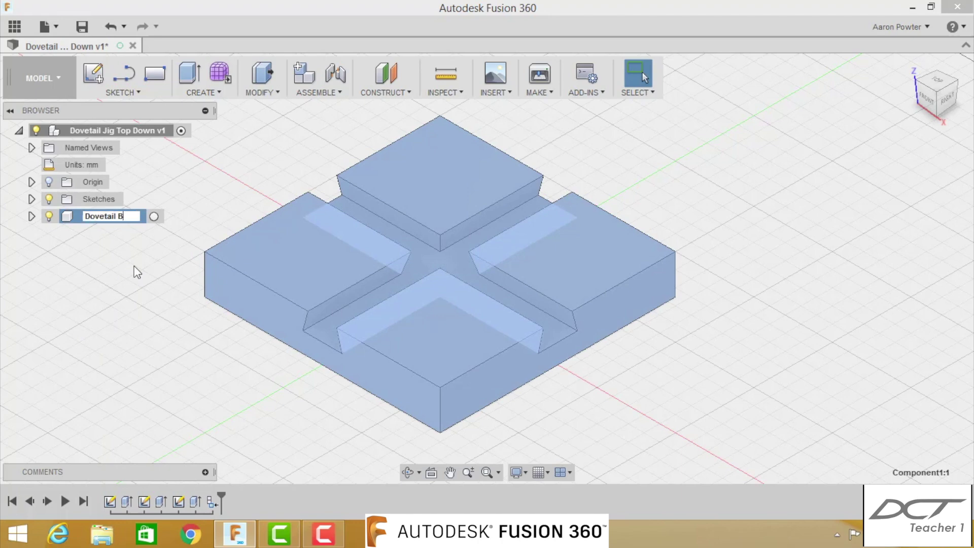
type("ase")
key("Return")
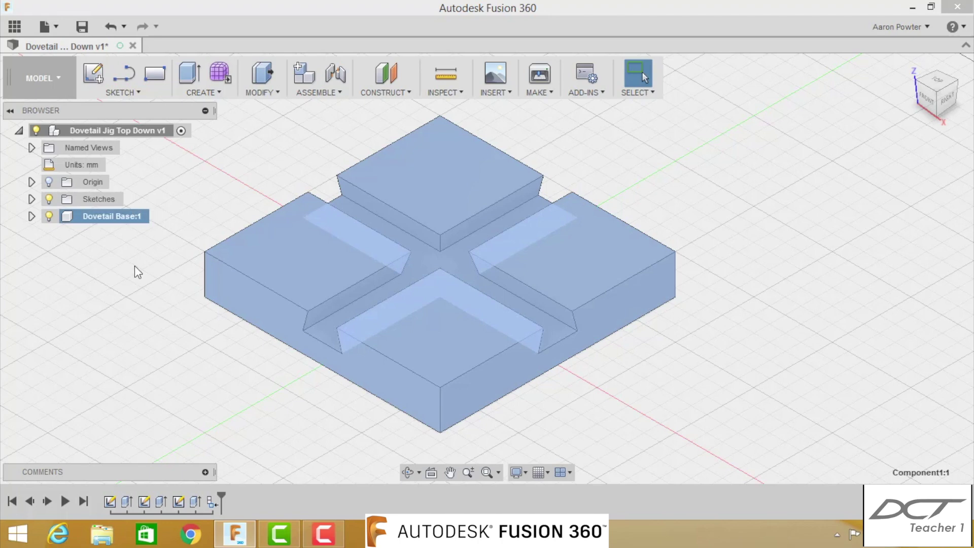
left_click(135, 266)
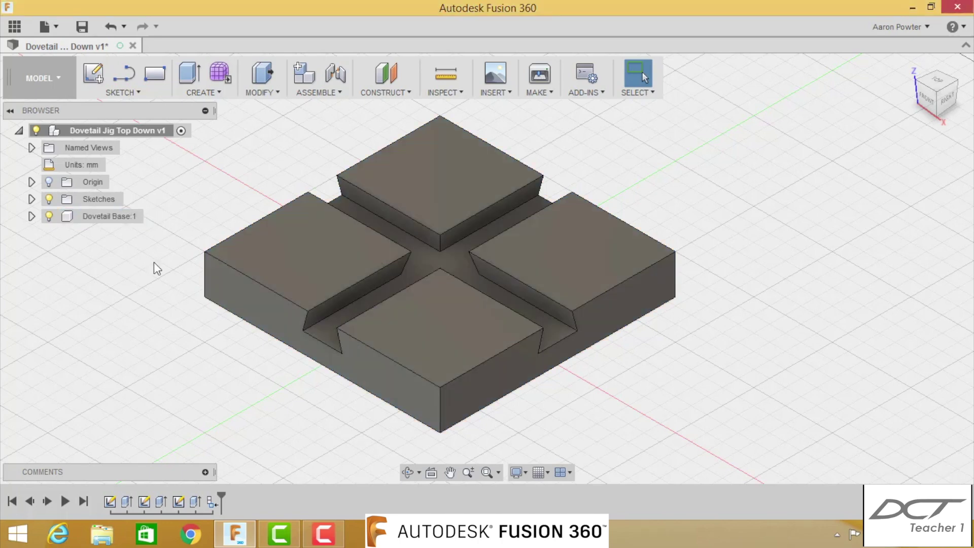
- Create a sketch on the front origin plane through the block's middle and hide the Dovetail Base component
scroll(178, 281, "down", 2)
middle_click_drag(180, 284, 320, 313)
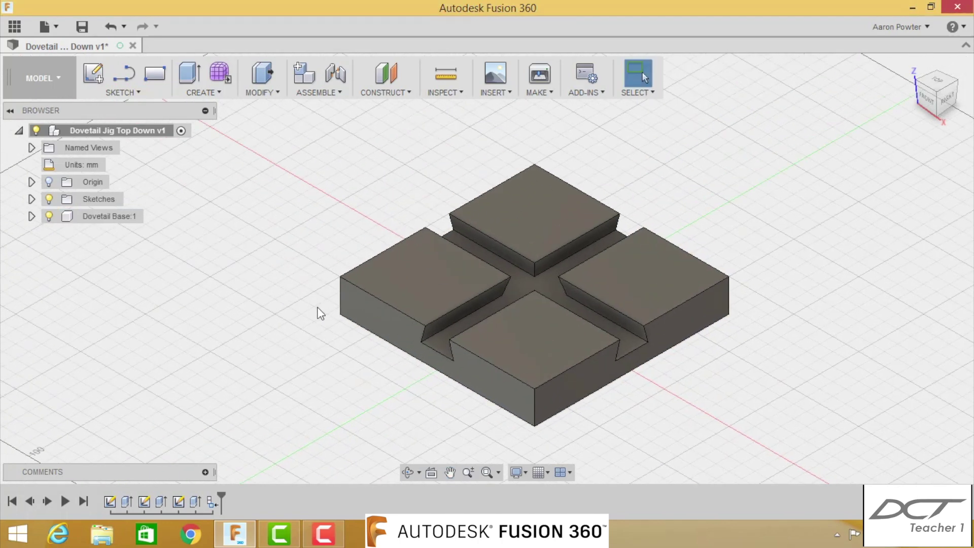
left_click(96, 71)
scroll(428, 244, "down", 4)
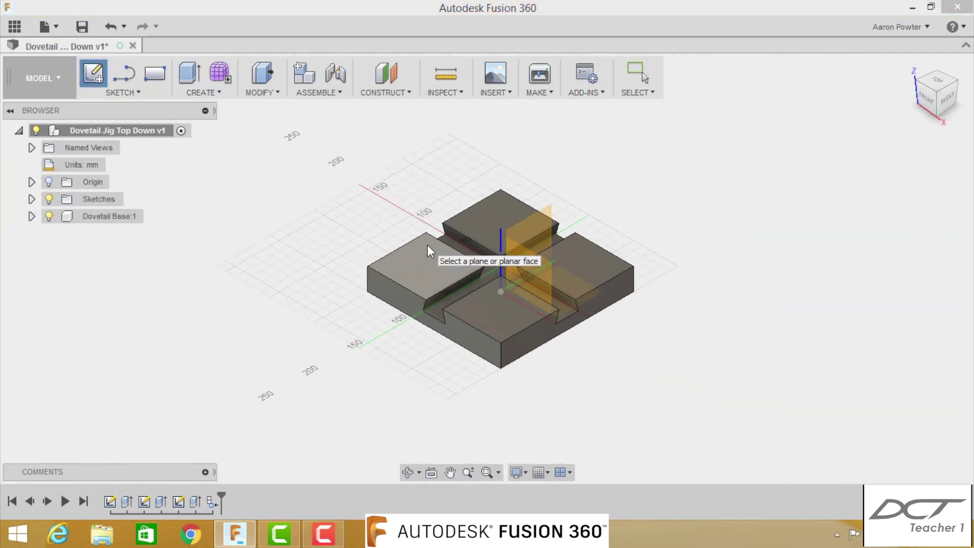
left_click(525, 264)
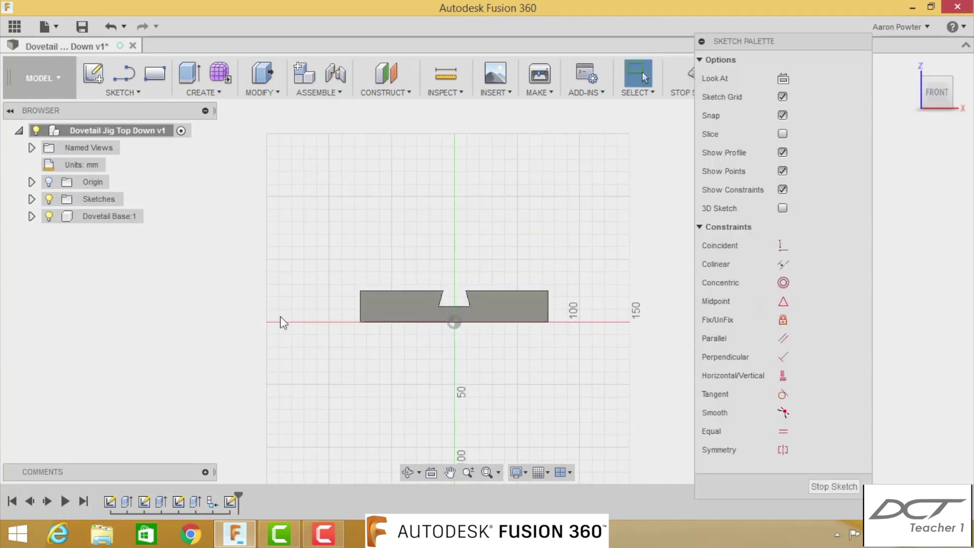
left_click(51, 217)
- Paste the copied dovetail profile, rotate it -180 degrees about Z, and move the midpoint of its wide base onto the origin
scroll(486, 320, "up", 3)
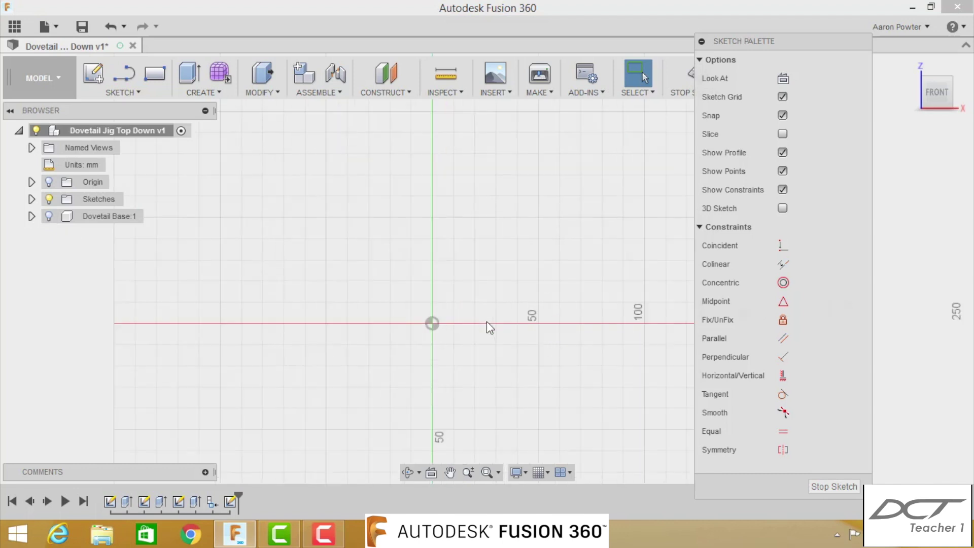
scroll(486, 321, "up", 2)
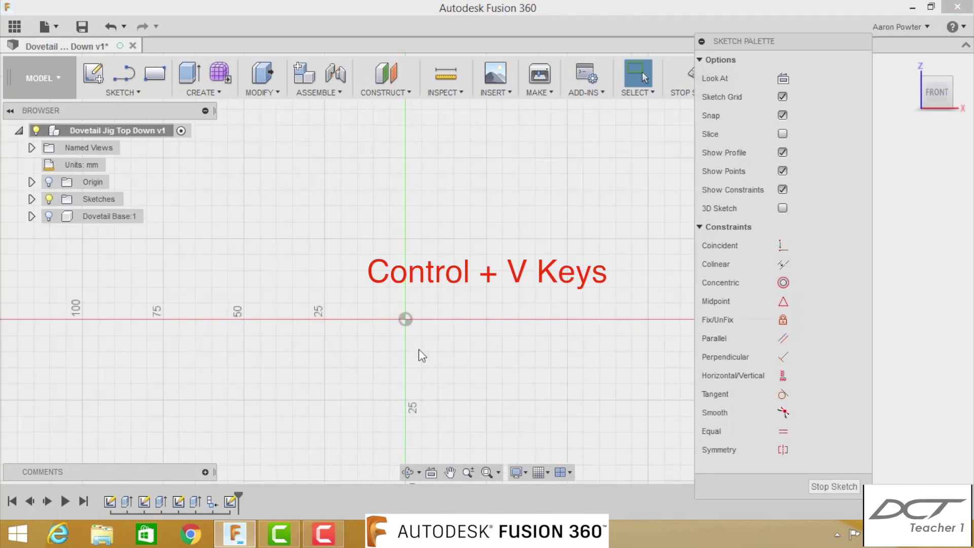
key("ctrl+v")
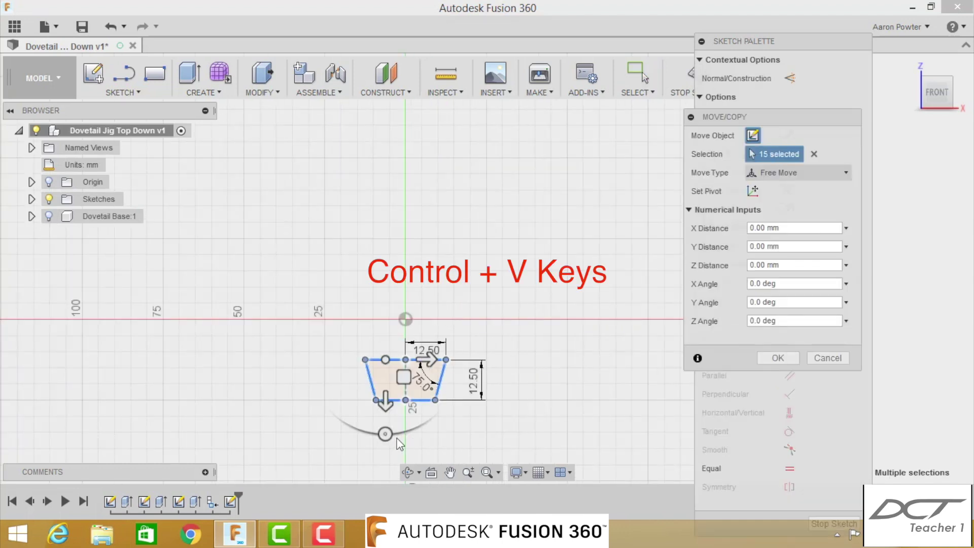
left_click(384, 436)
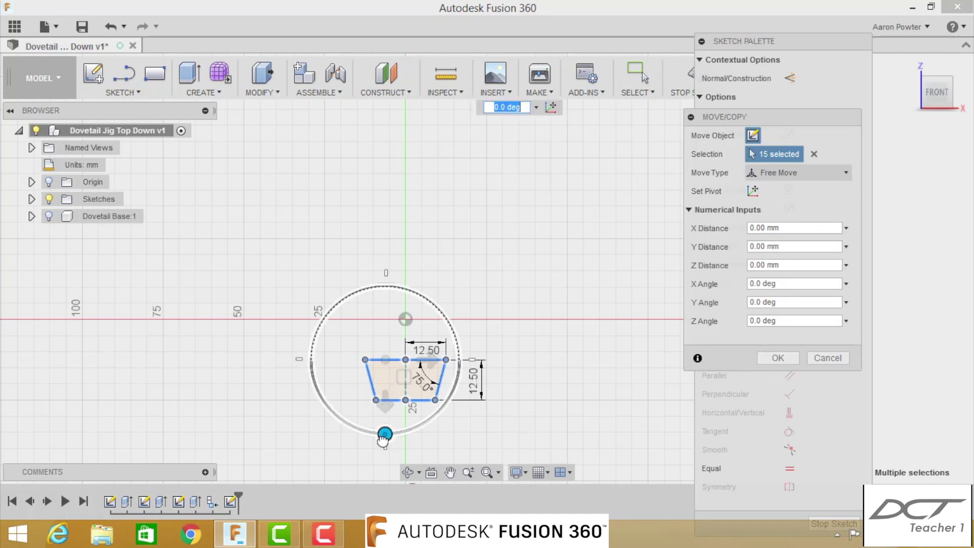
mouse_move(384, 437)
left_mouse_down()
mouse_move(365, 431)
mouse_move(311, 345)
mouse_move(355, 289)
mouse_move(385, 286)
left_mouse_up()
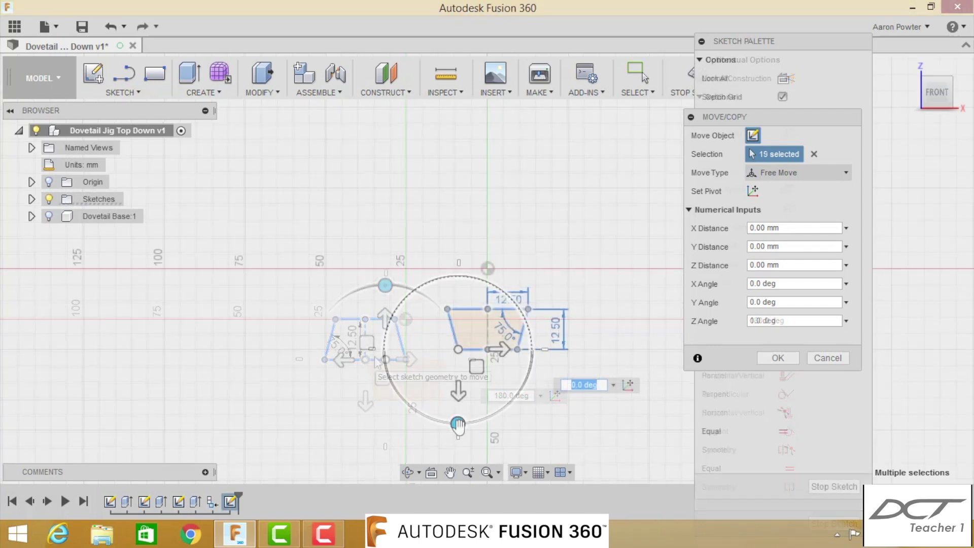
left_click_drag(494, 421, 453, 244)
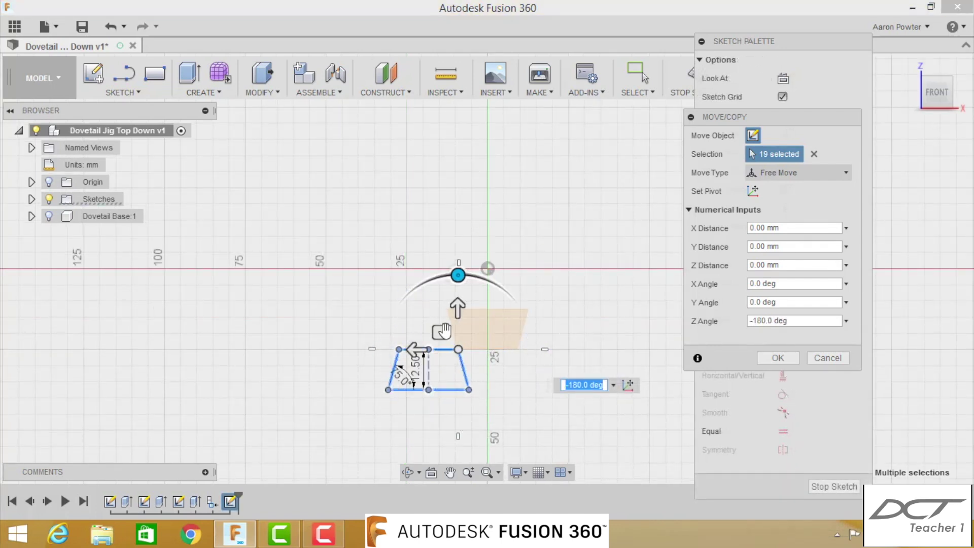
left_click_drag(440, 332, 499, 209)
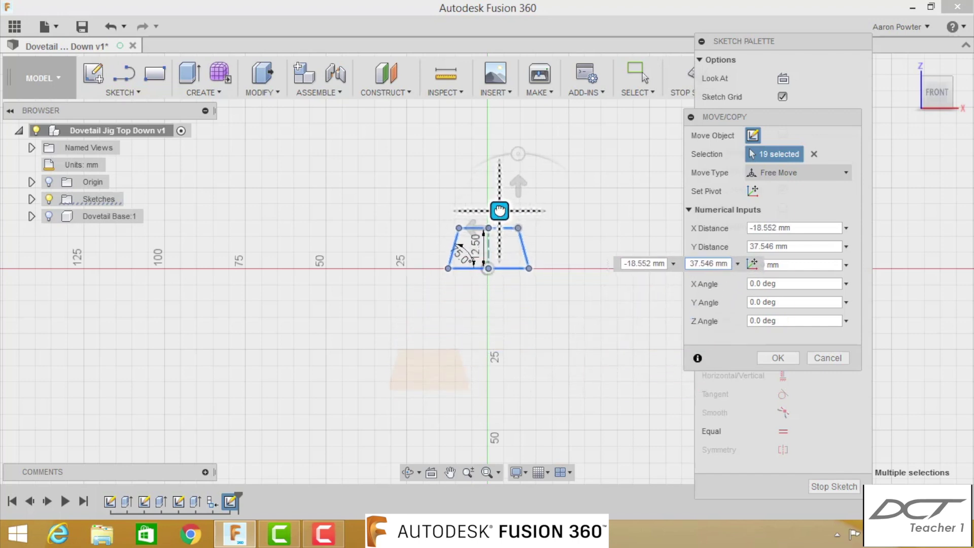
left_click(777, 358)
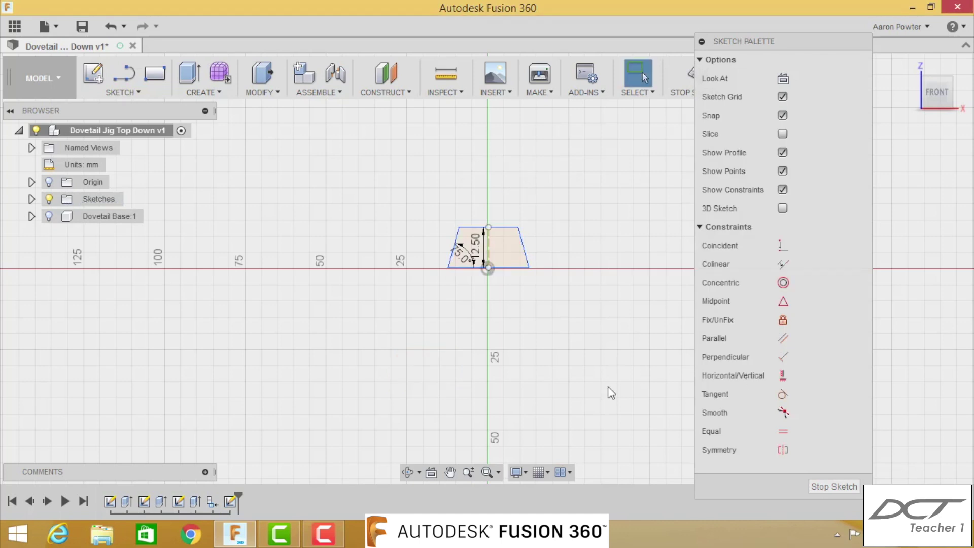
- Extrude the dovetail profile 25 mm to one side as a new body
key("e")
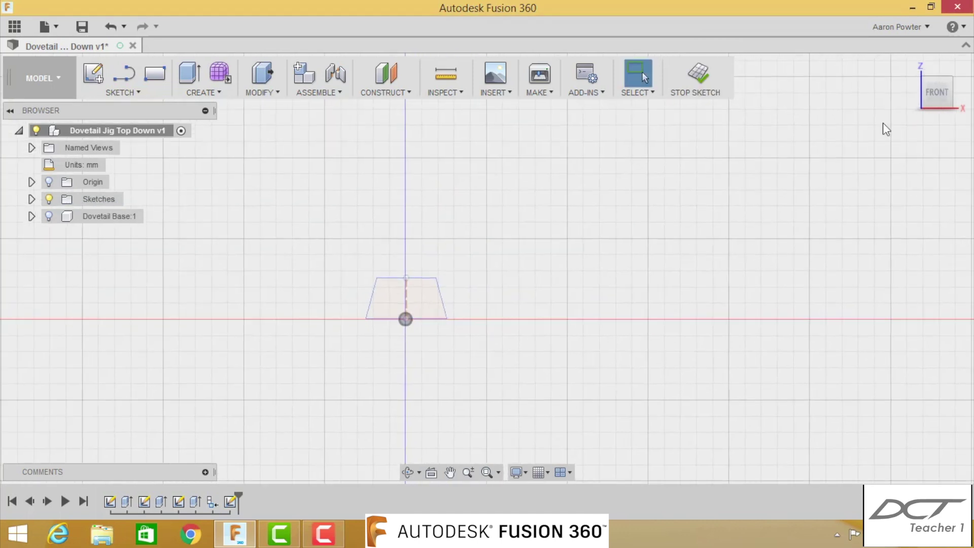
left_click(910, 69)
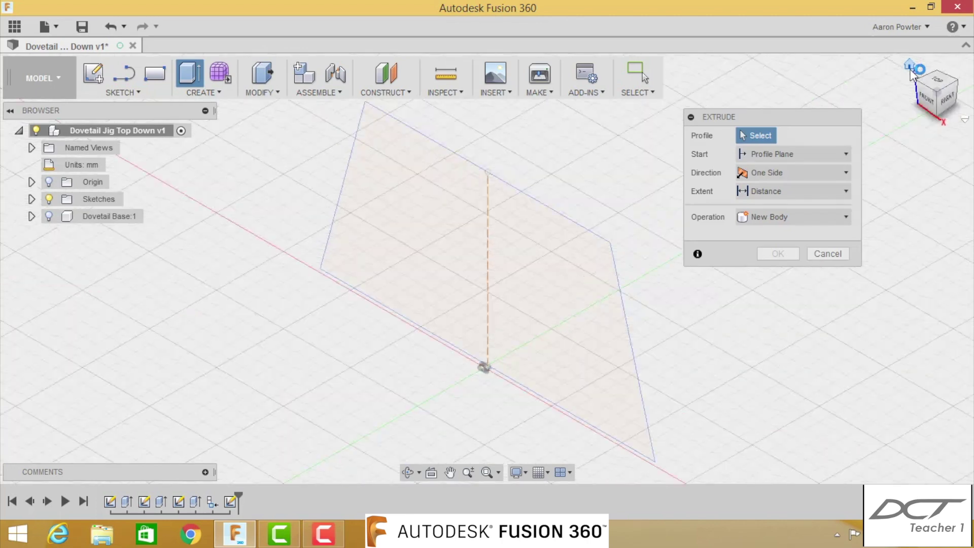
left_click(553, 293)
left_click_drag(500, 266, 610, 215)
type("25")
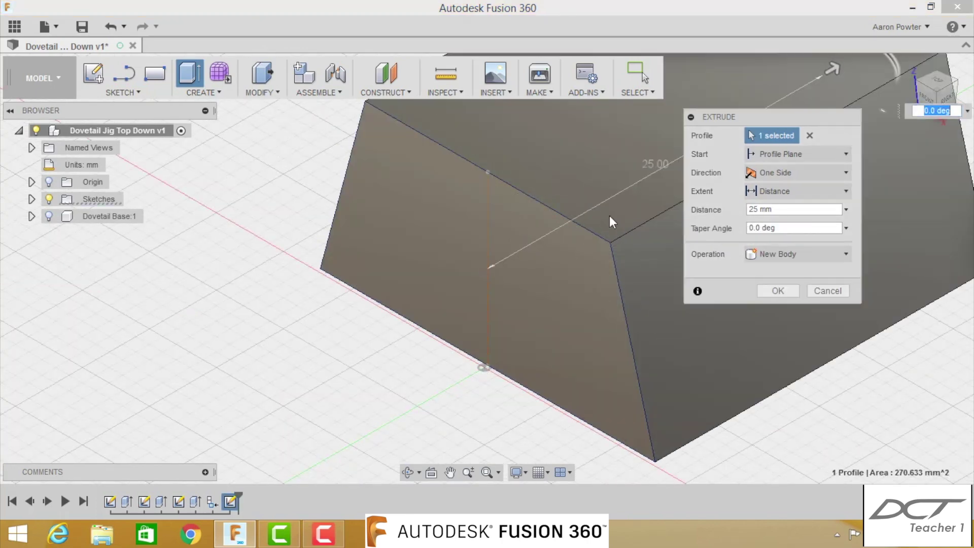
key("Return")
- Sketch a 5 mm diameter circle near the middle of the dovetail block's top face
scroll(668, 199, "down", 3)
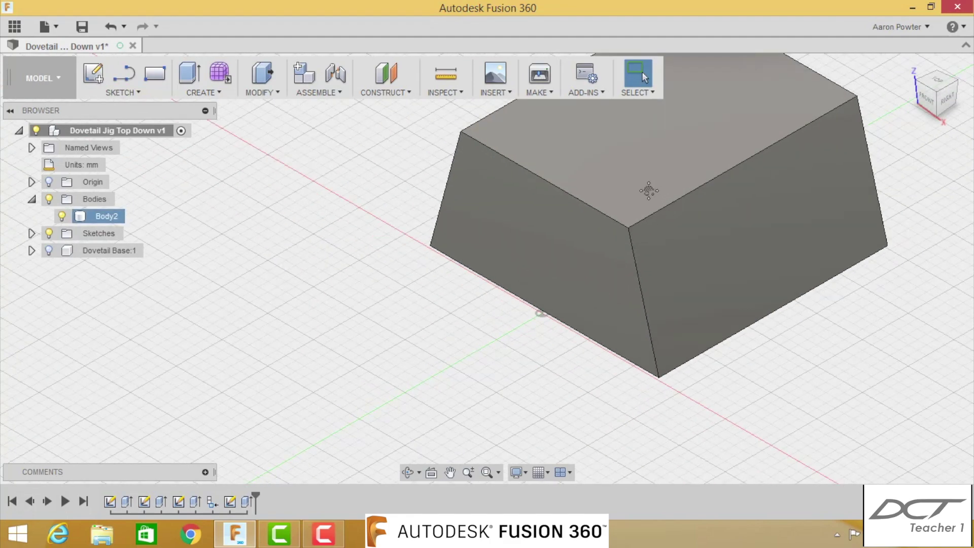
middle_click_drag(646, 189, 781, 221, "shift")
left_click(934, 85)
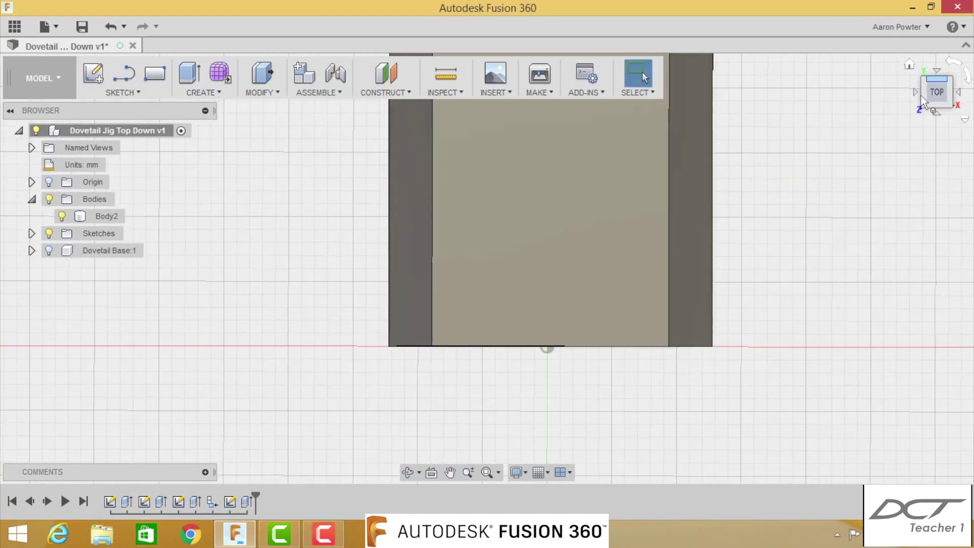
middle_click_drag(599, 290, 522, 318)
left_click(507, 263)
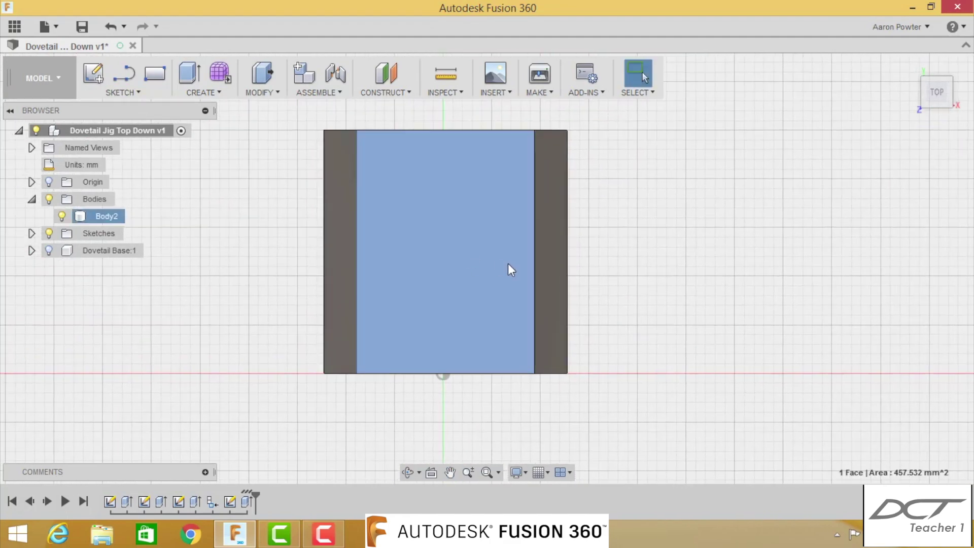
key("c")
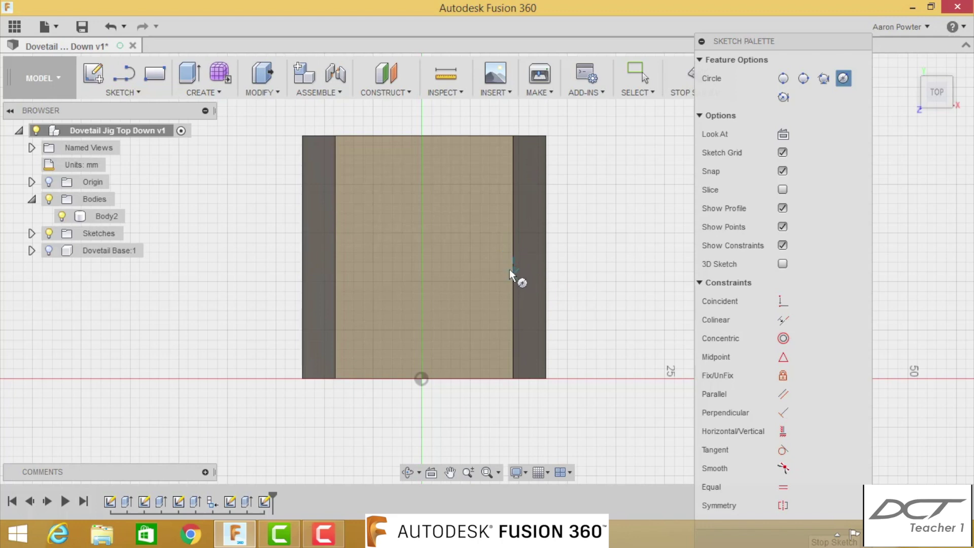
left_click(423, 258)
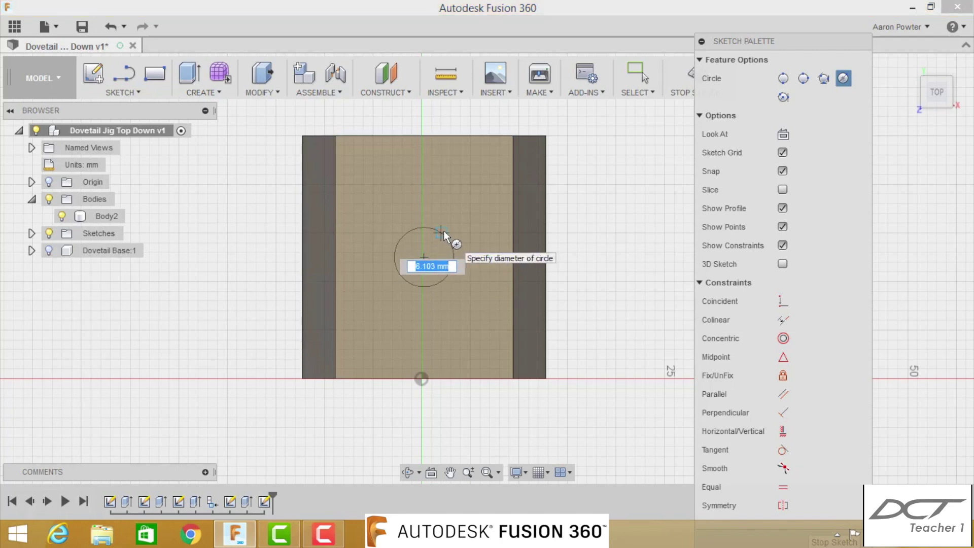
type("5")
key("Return")
key("Escape")
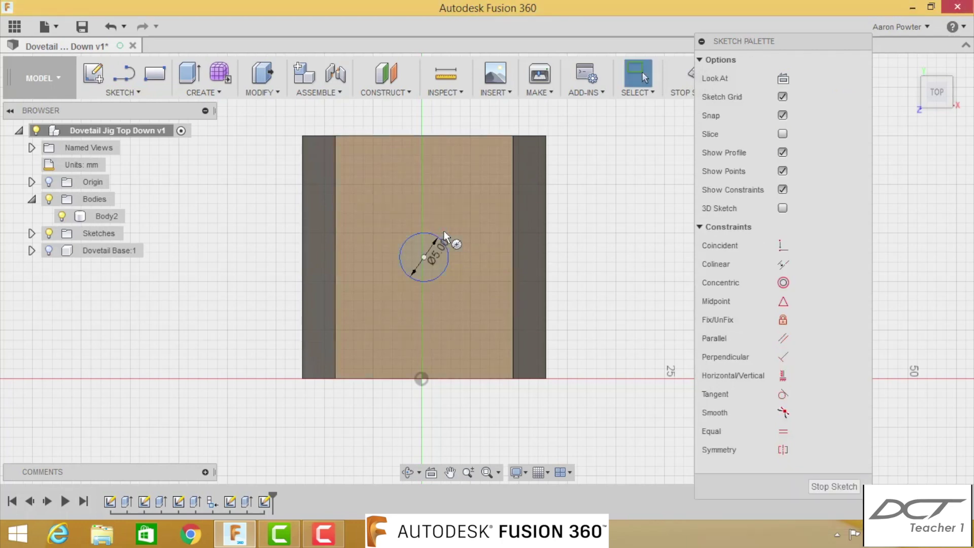
- Shift the circle slightly towards the block's back edge and place its diameter dimension outside the circle
mouse_move(440, 251)
left_mouse_down()
mouse_move(457, 226)
mouse_move(437, 247)
left_mouse_up()
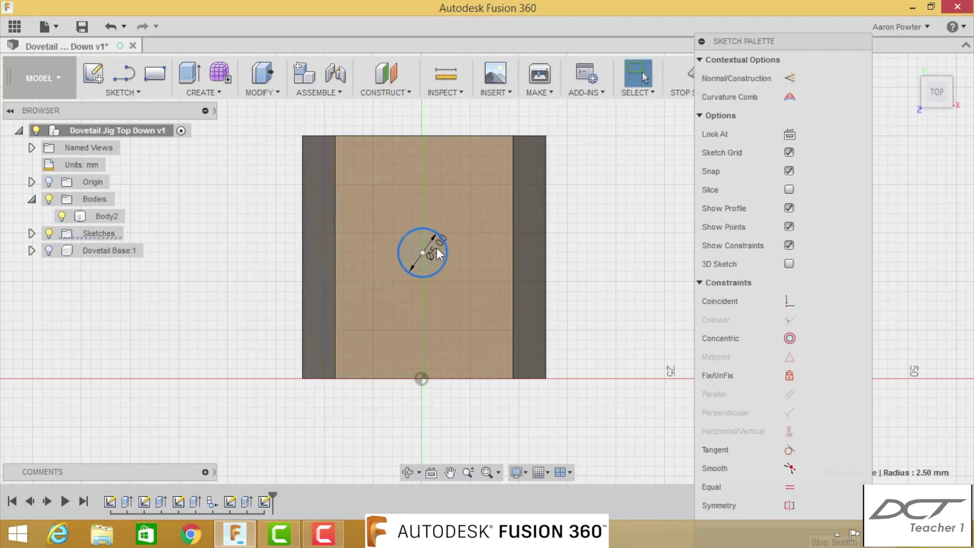
left_click(431, 252)
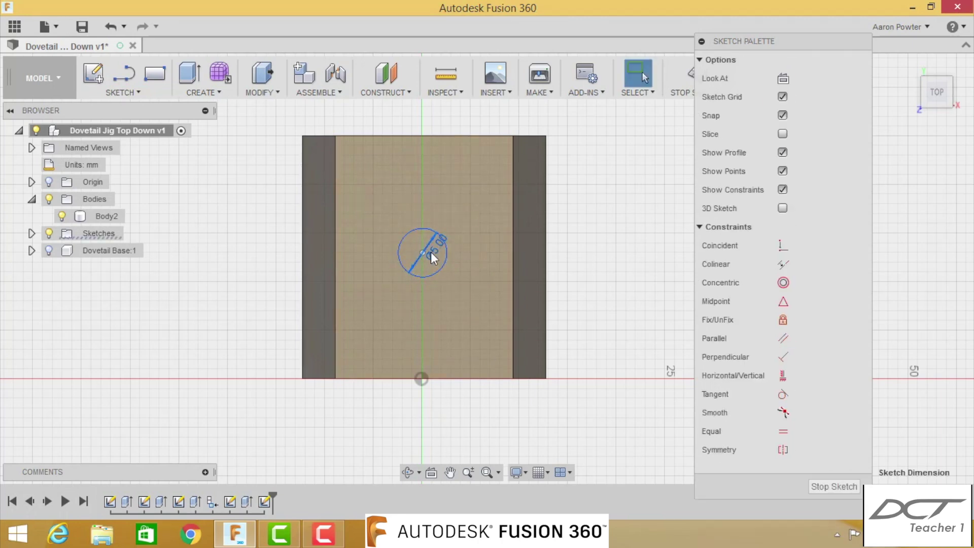
left_click(468, 214)
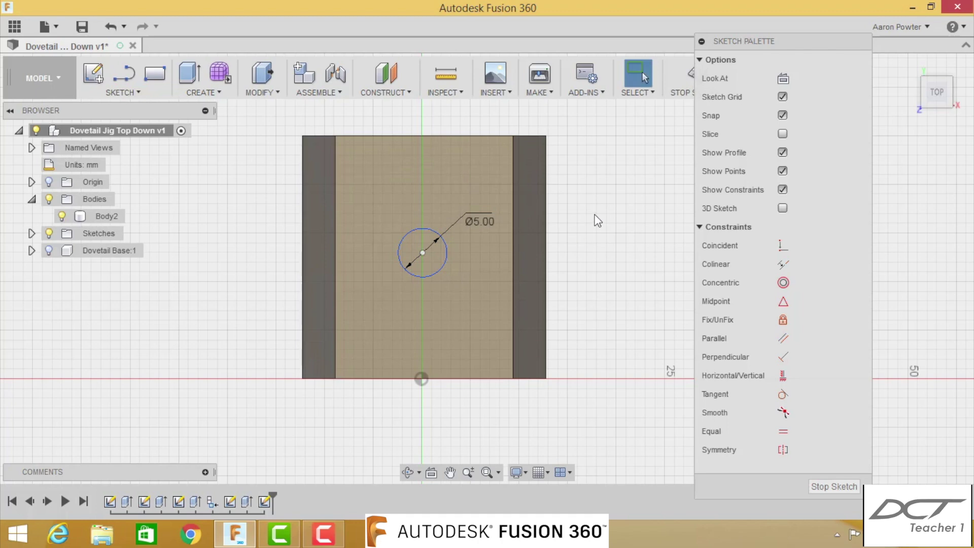
- Dimension the circle's centre 12.5 mm from the back edge of the block's top face
left_click(422, 252)
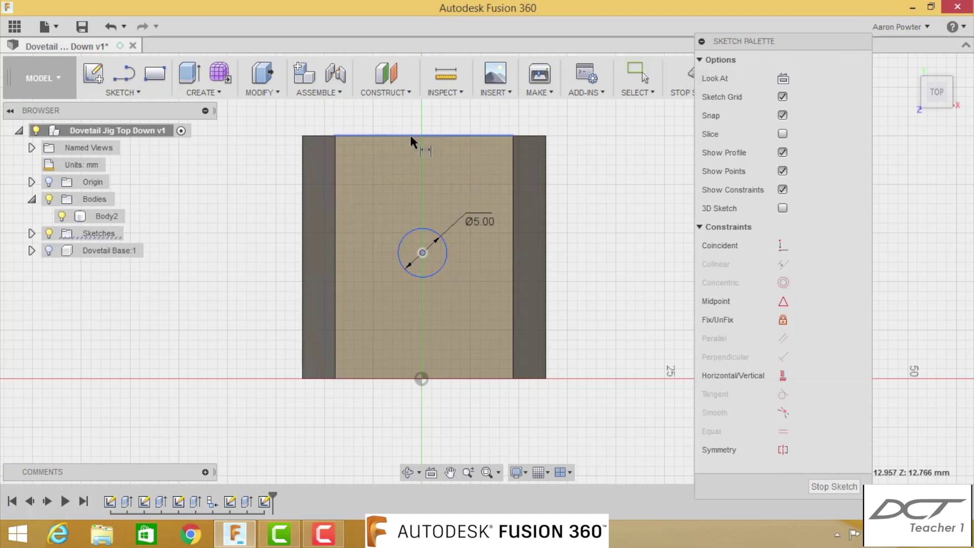
left_click(411, 136)
left_click(254, 196)
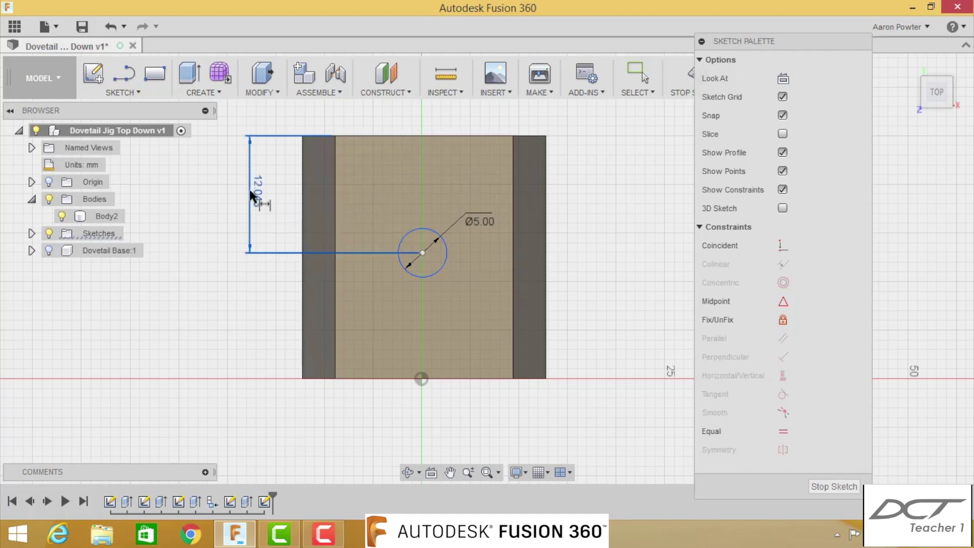
type("12")
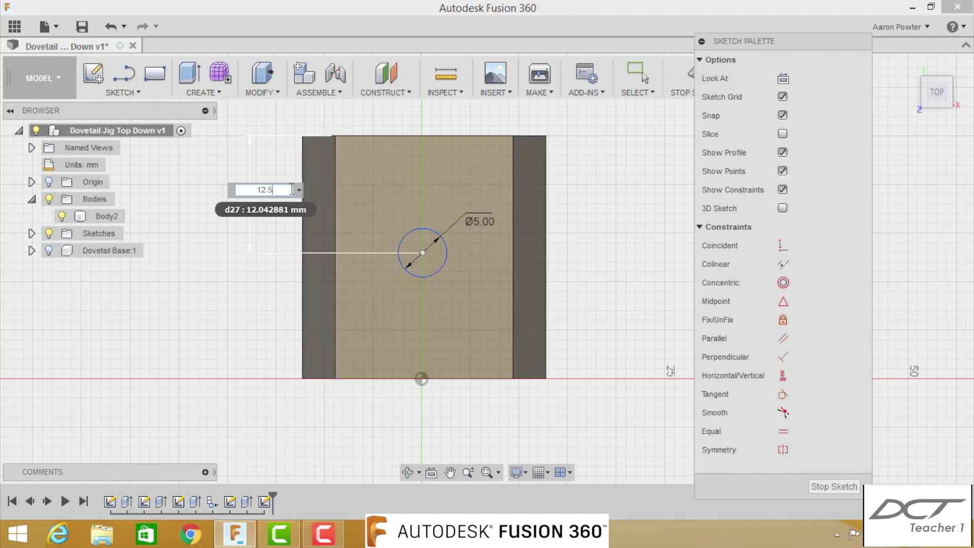
type(".5")
key("Return")
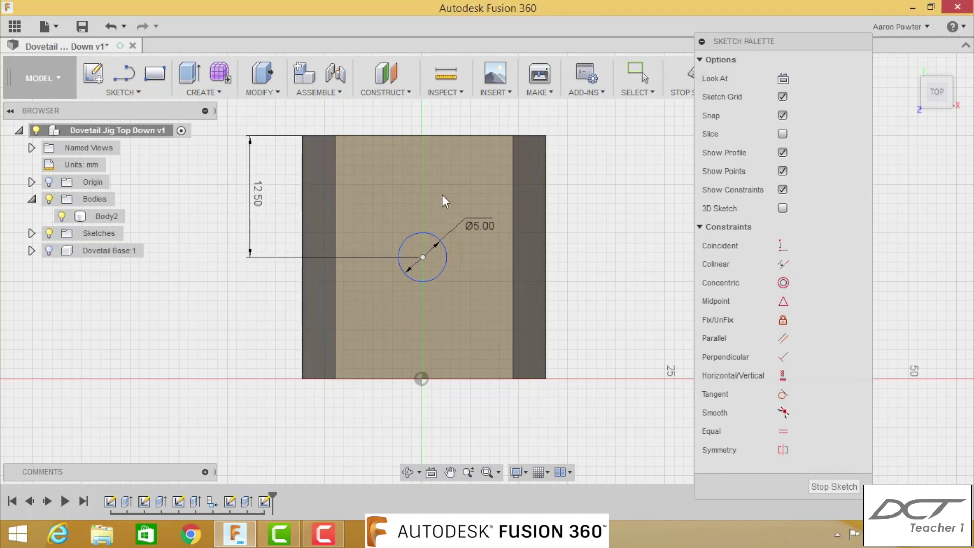
- Dimension the circle's centre 12.5 mm from the block's right outer edge
left_click(422, 258)
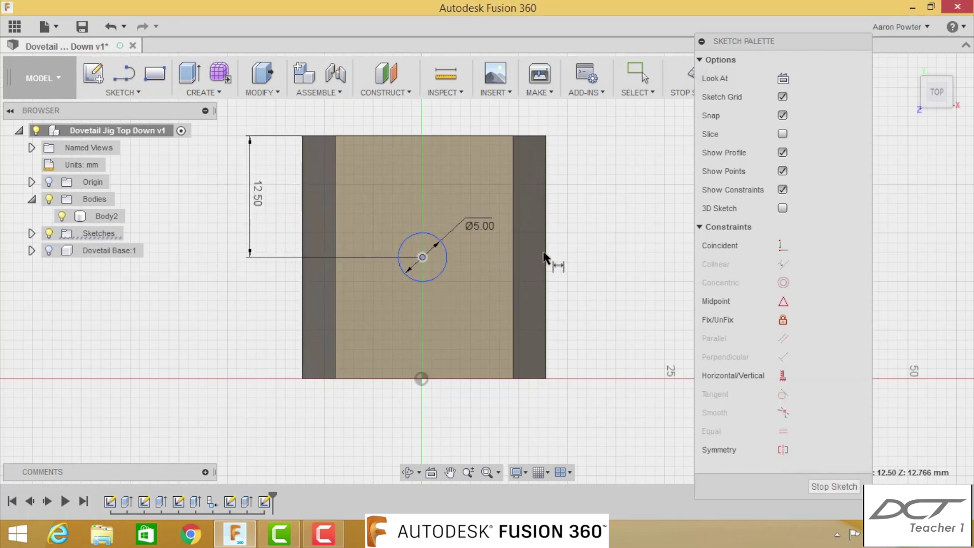
left_click(546, 264)
left_click(464, 112)
type("1")
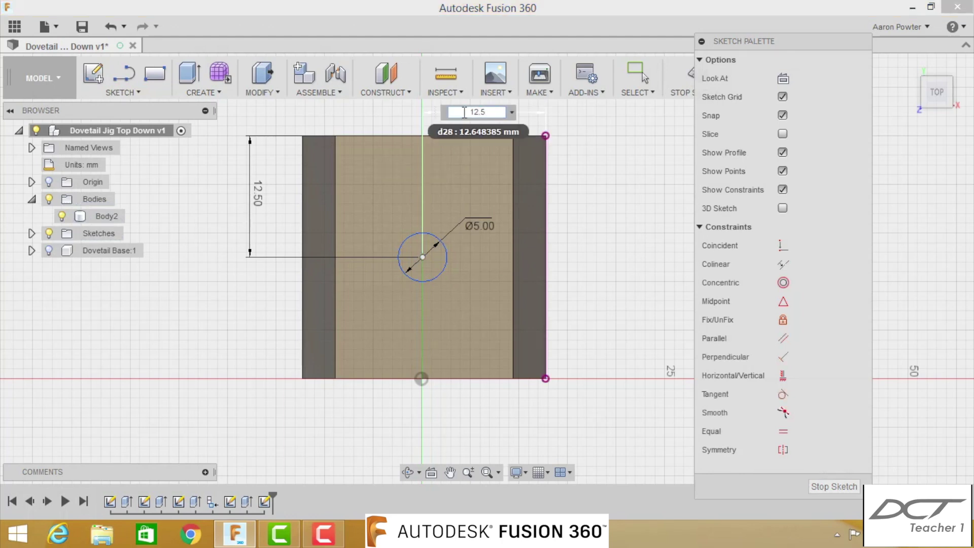
type("2.5")
key("Return")
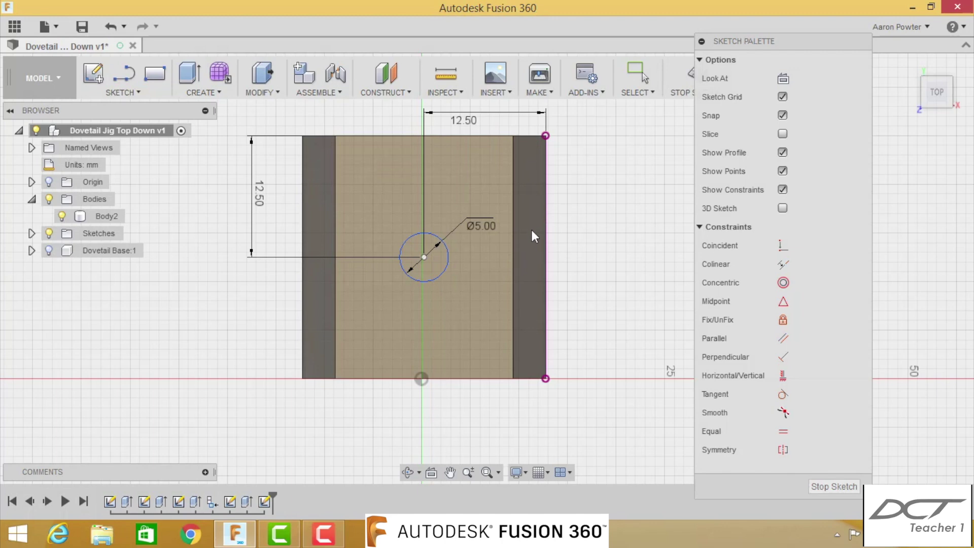
- Extrude the circle as a cut with a distance of -12.5 mm, down through the full height of the dovetail block
key("e")
left_click(455, 247)
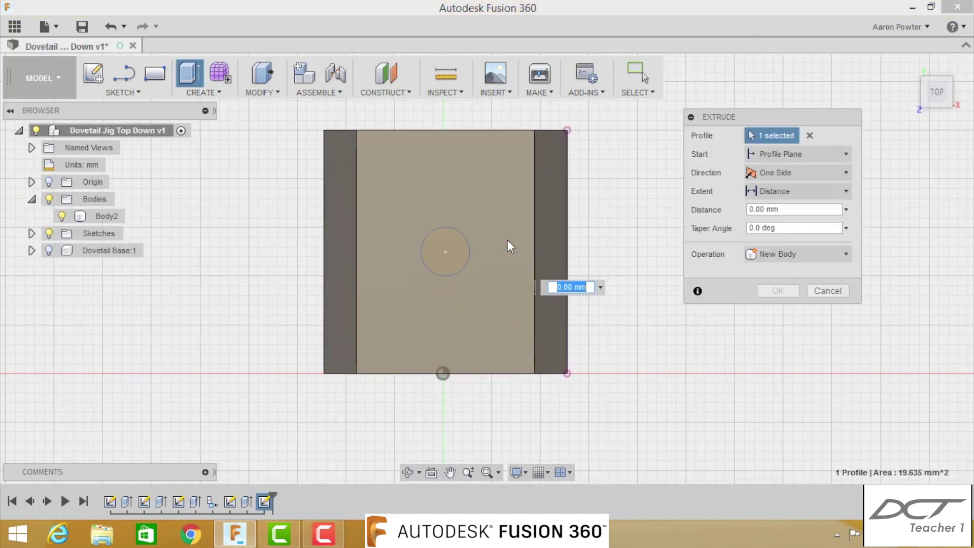
left_click(909, 64)
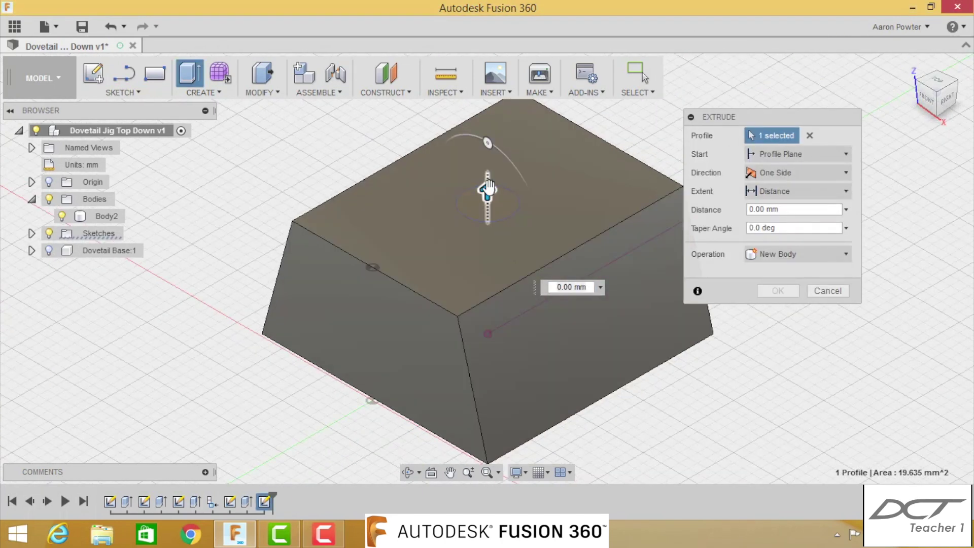
left_click_drag(488, 204, 481, 413)
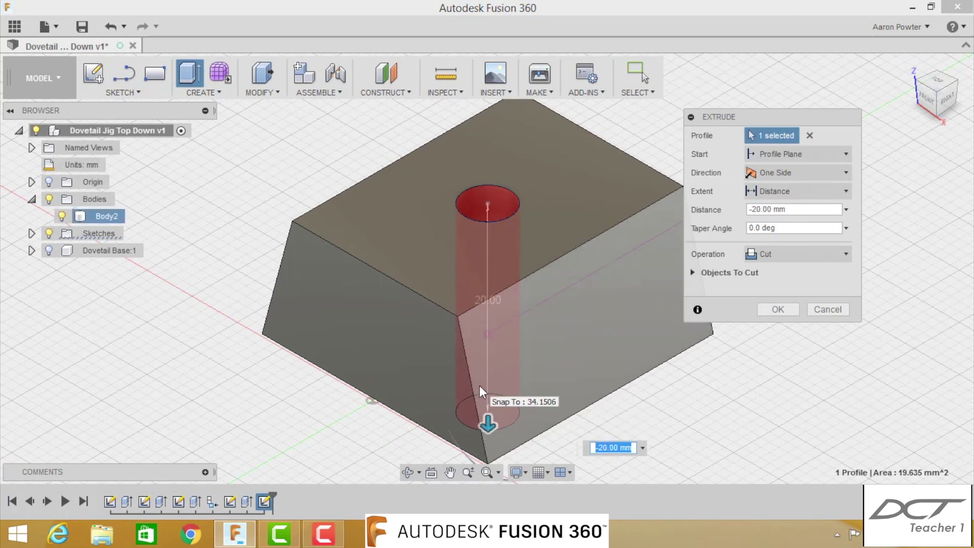
type("-25")
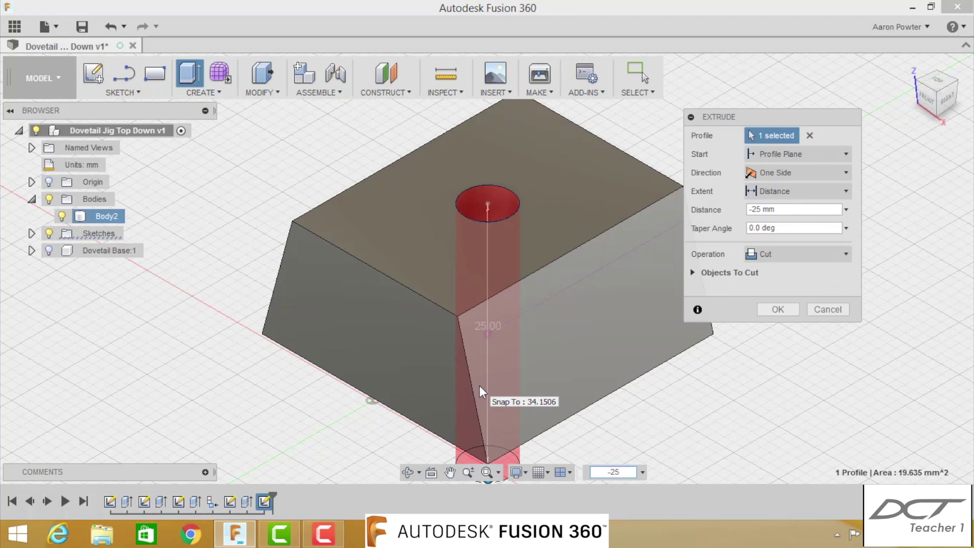
key("BackSpace")
key("BackSpace")
type("12.5")
left_click(780, 308)
left_click(938, 81)
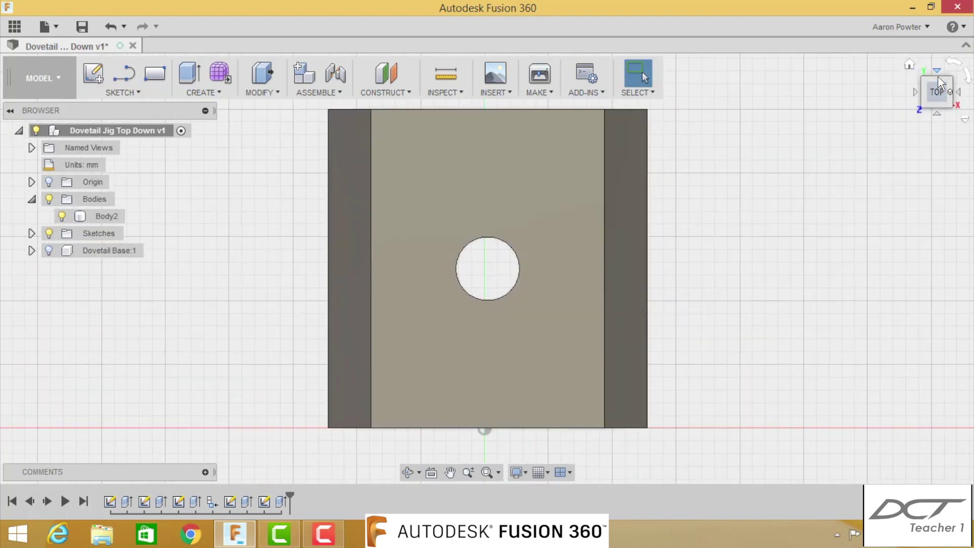
left_click(910, 65)
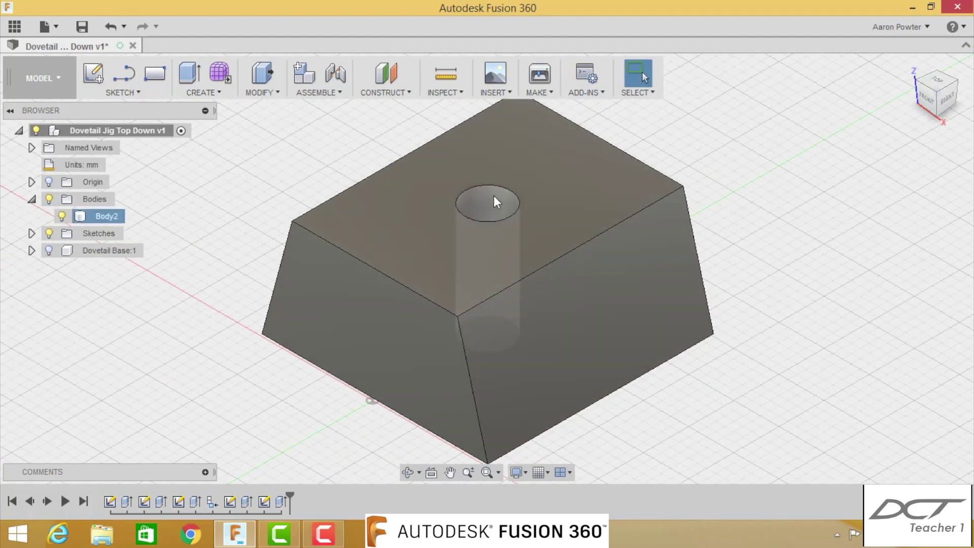
- Add a full-length right-hand ISO Metric M6x1 thread, size 6.0 mm, to the hole in the dovetail block
left_click(195, 93)
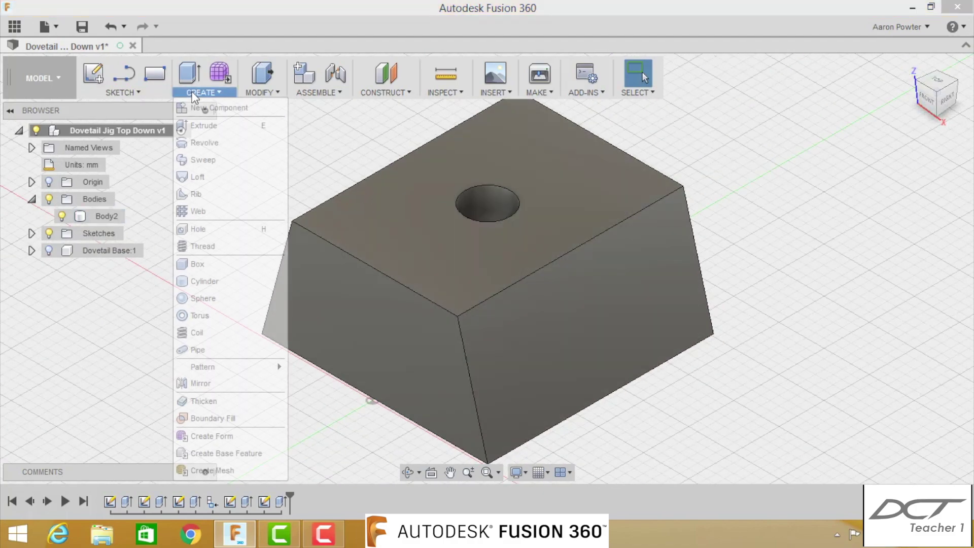
left_click(201, 246)
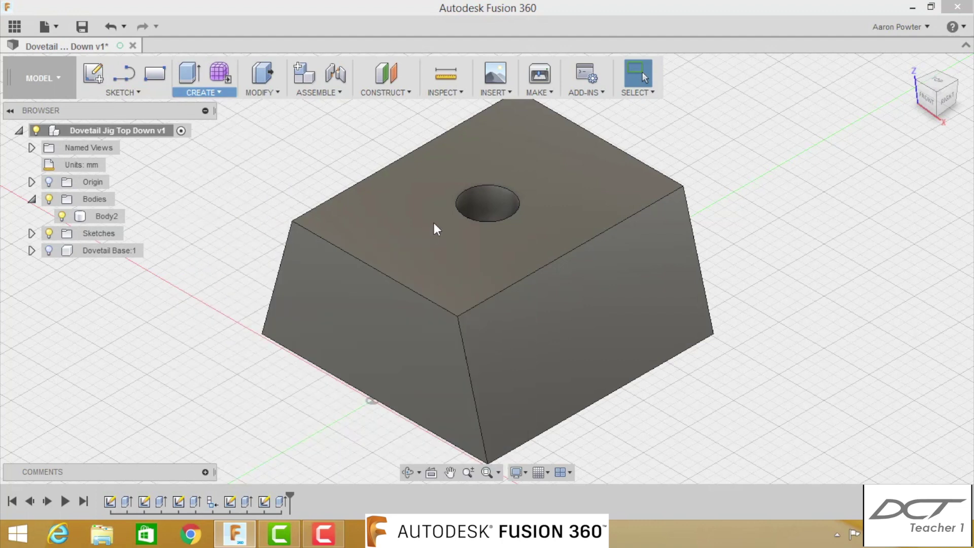
left_click(482, 203)
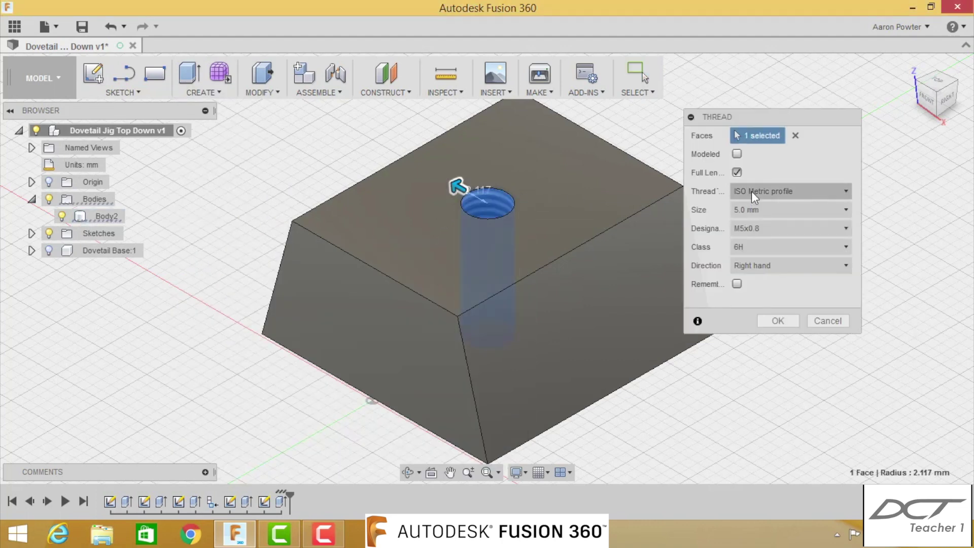
left_click(755, 213)
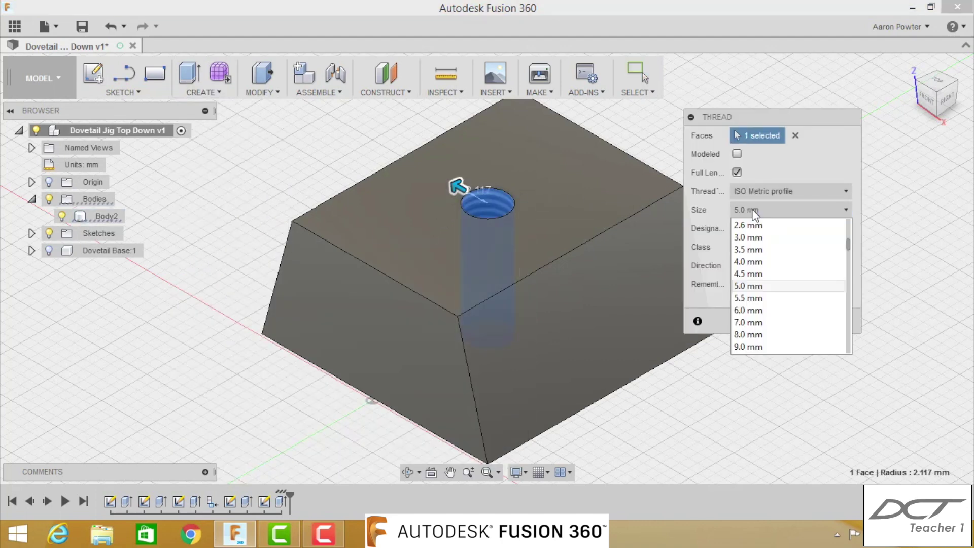
left_click(756, 310)
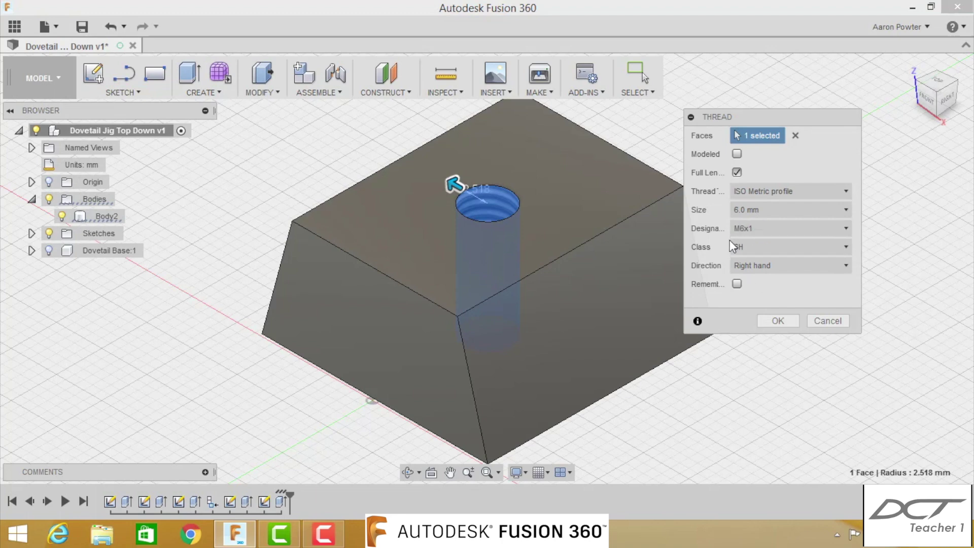
left_click(777, 321)
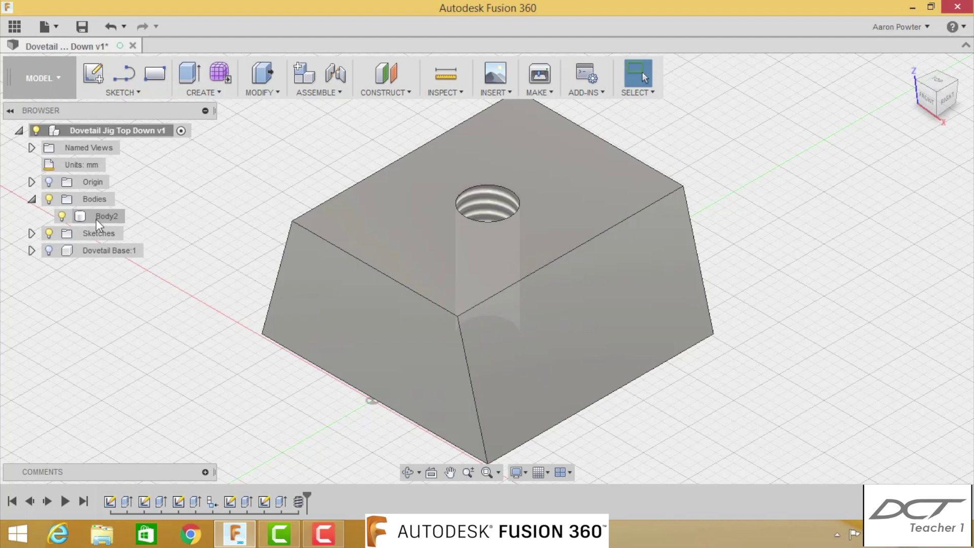
- Convert the threaded dovetail block's body, Body2, into a component
left_click(96, 219)
right_click(96, 220)
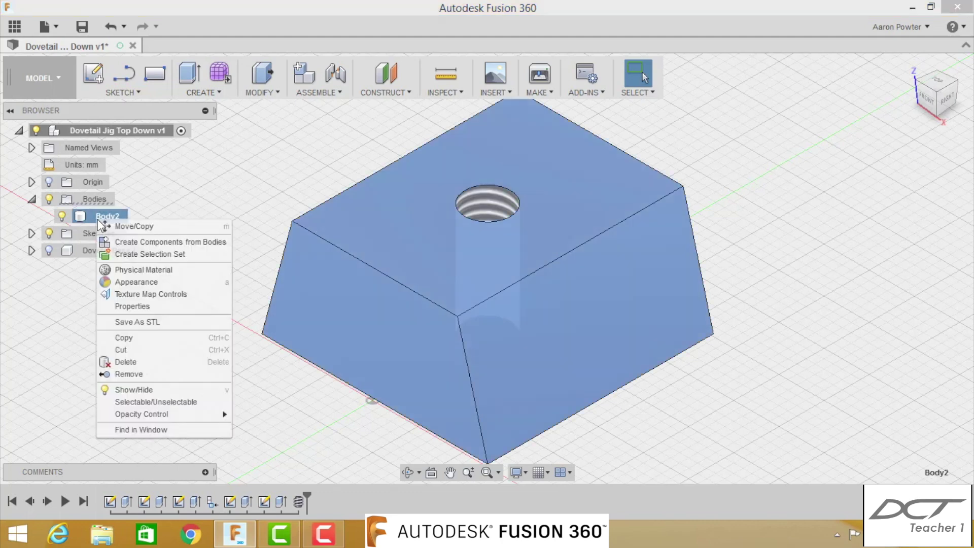
left_click(127, 242)
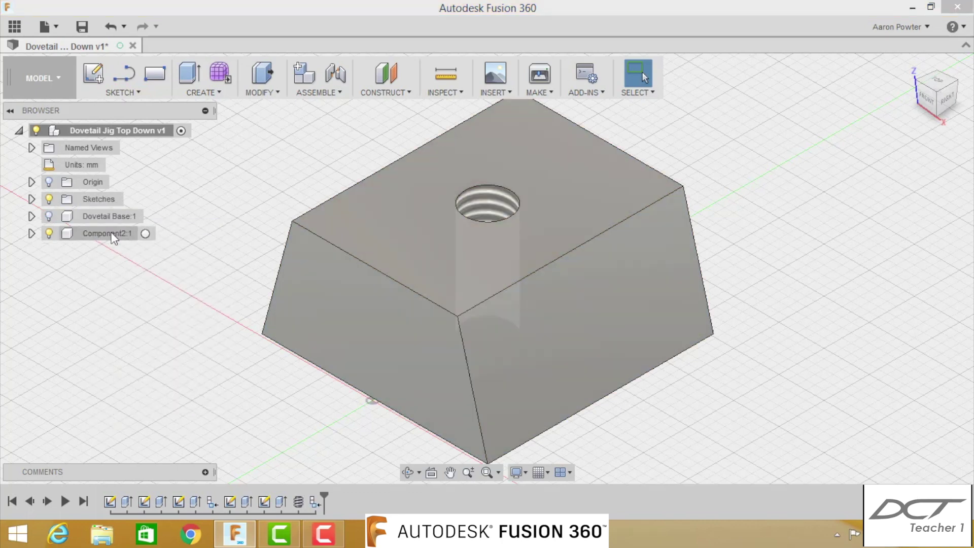
- Rename the threaded dovetail block's component, Component2, as "Dovetail Slider"
left_click(110, 232)
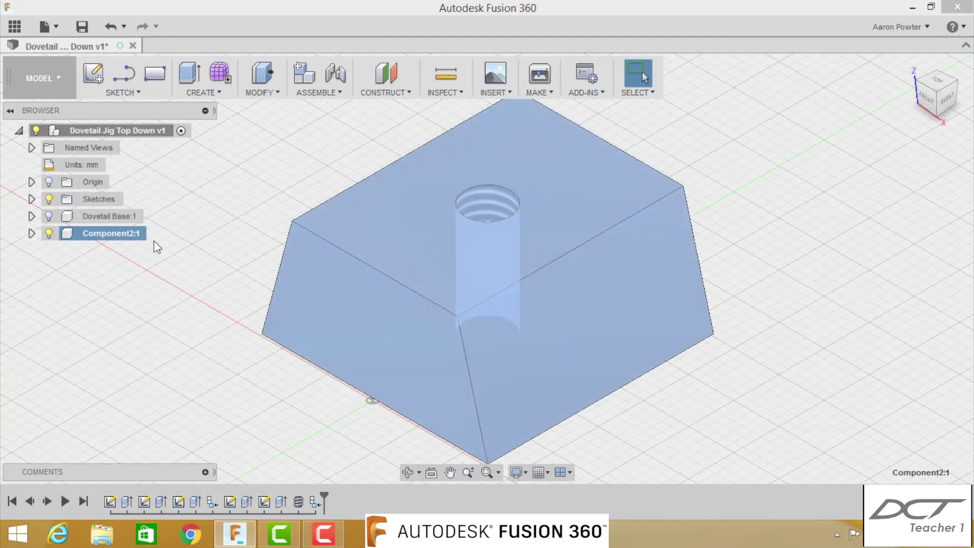
double_click(137, 233)
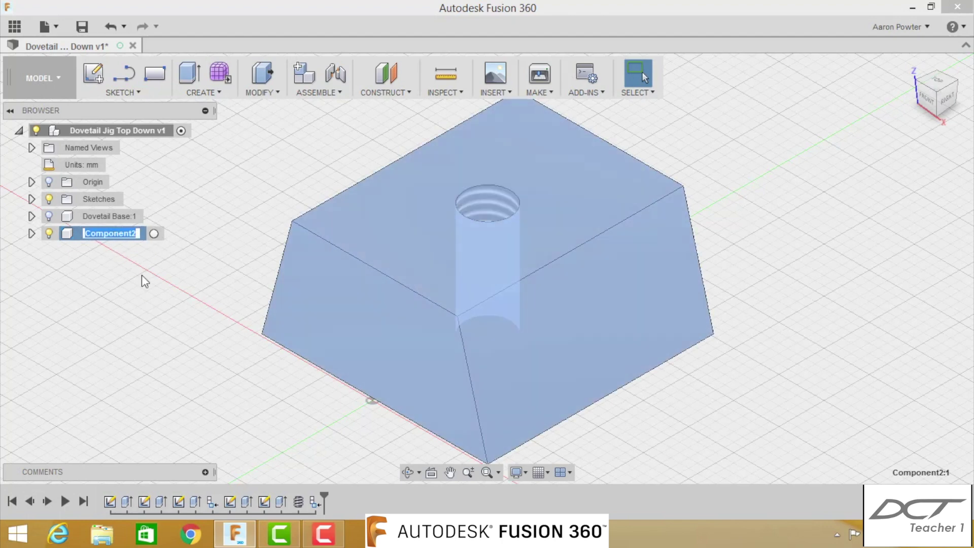
type("Dovetail")
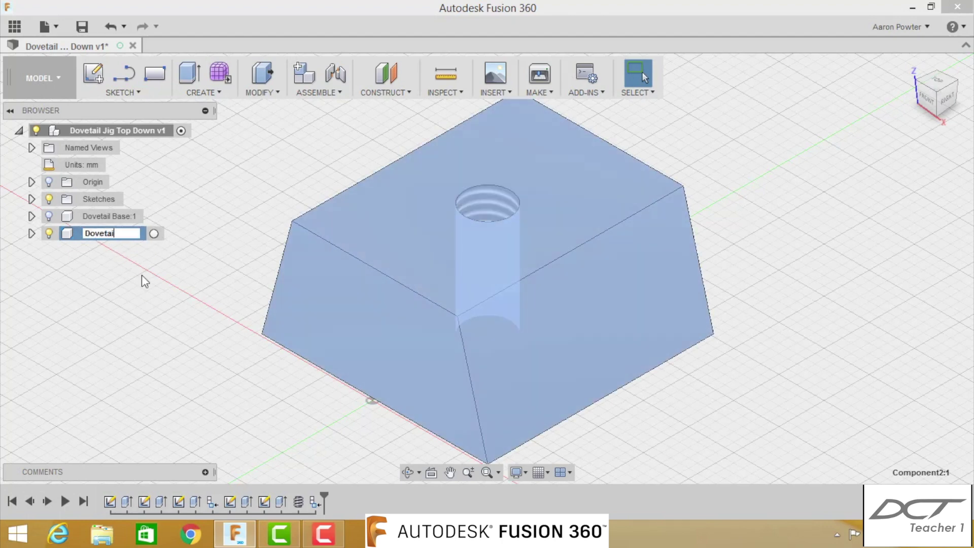
type(" Slider")
key("Return")
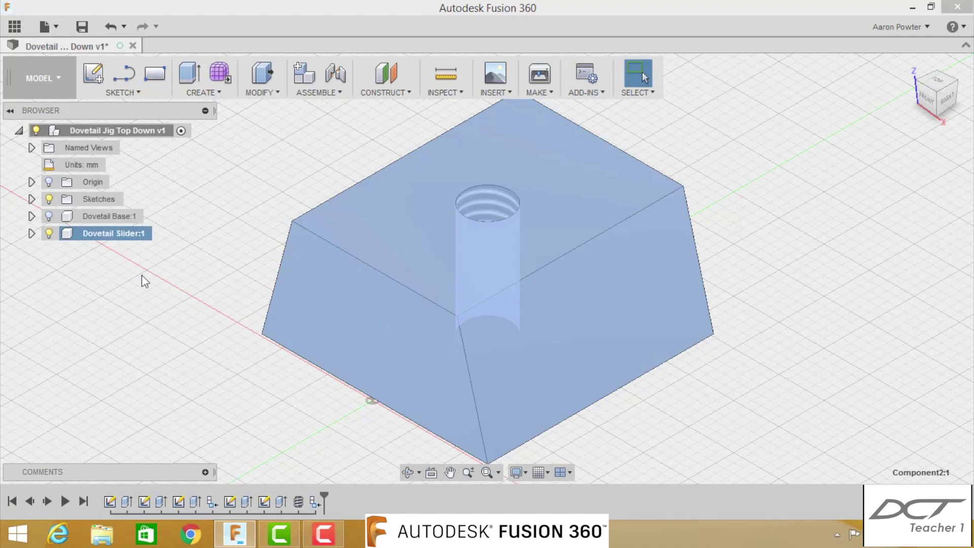
scroll(175, 315, "down", 2)
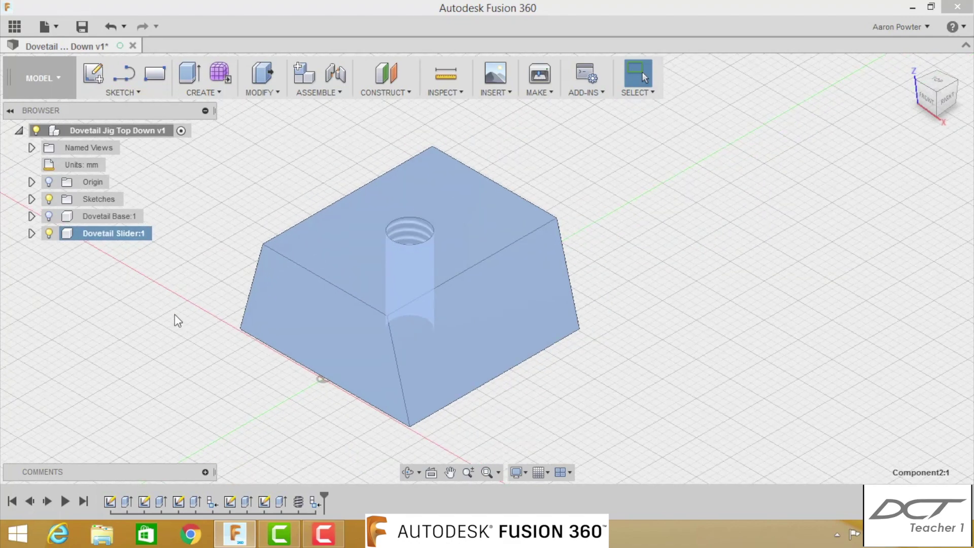
middle_click_drag(181, 294, 311, 342)
left_click(303, 287)
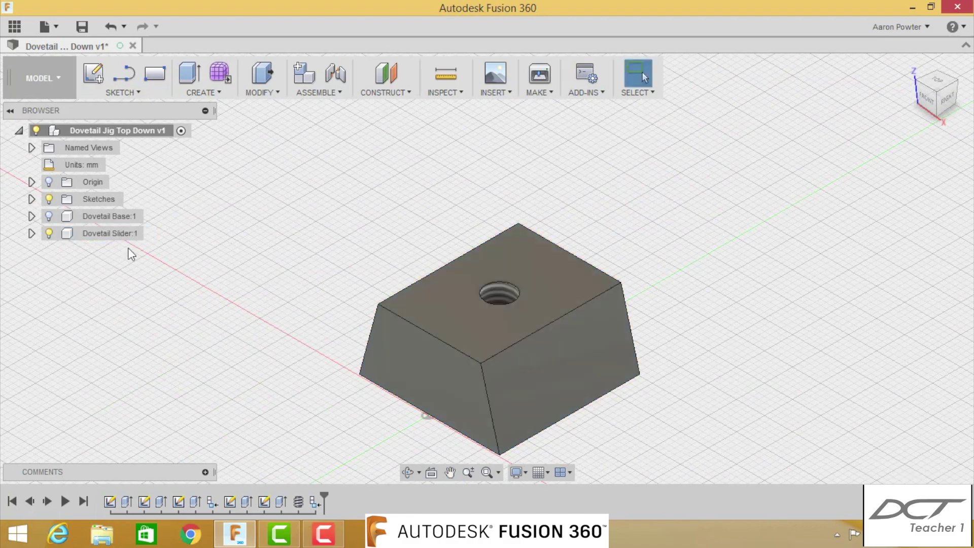
- Toggle the visibility of Dovetail Base and Dovetail Slider to check which component is which
left_click(49, 217)
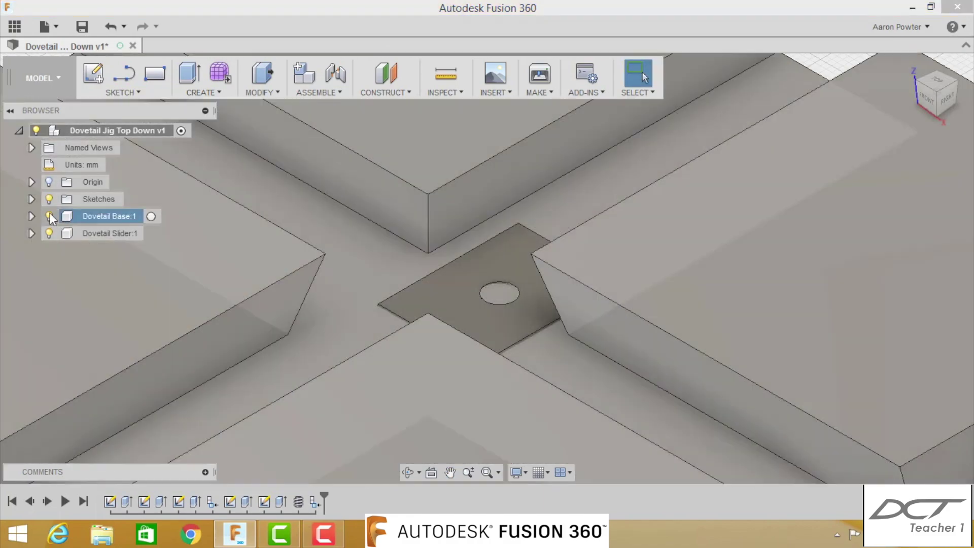
left_click(49, 216)
left_click(50, 233)
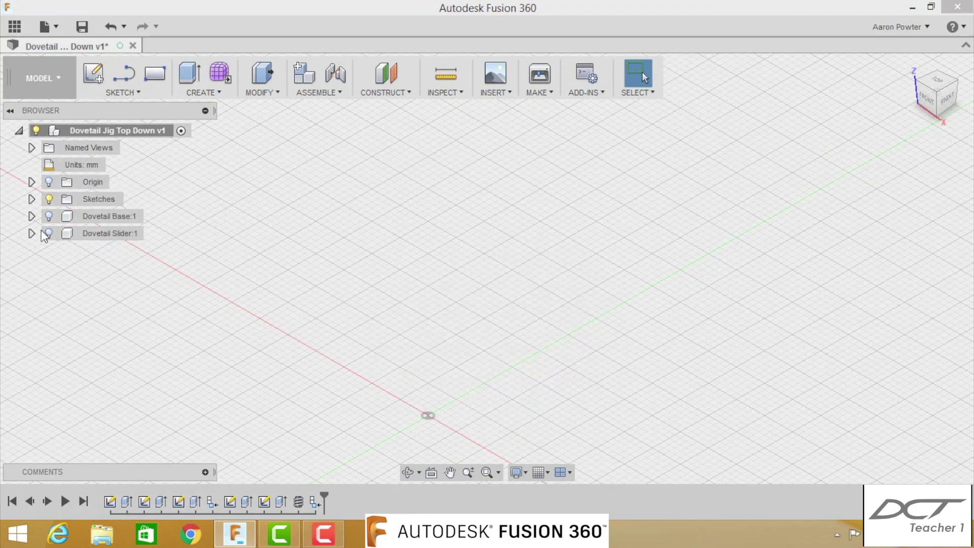
left_click(53, 231)
- Copy the Dovetail Slider component and paste a second instance, moved about 131.66 mm in X and -2.58 mm in Z
middle_click_drag(333, 272, 361, 268)
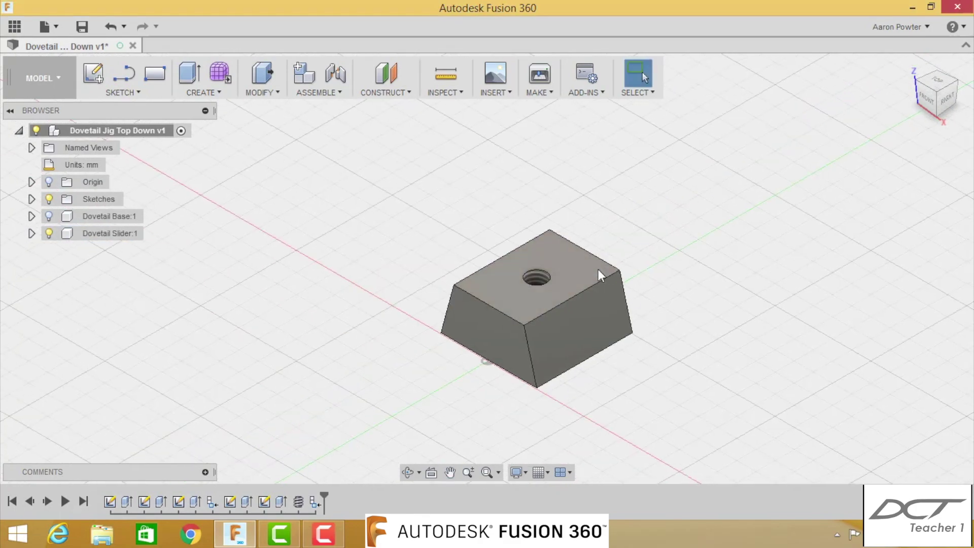
scroll(600, 274, "down", 5)
middle_click_drag(620, 294, 506, 235)
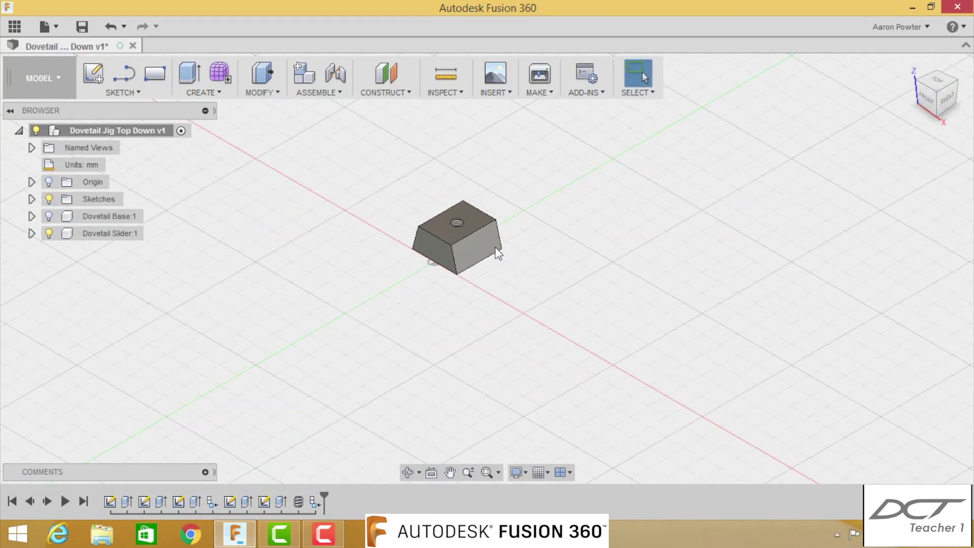
scroll(497, 253, "down", 3)
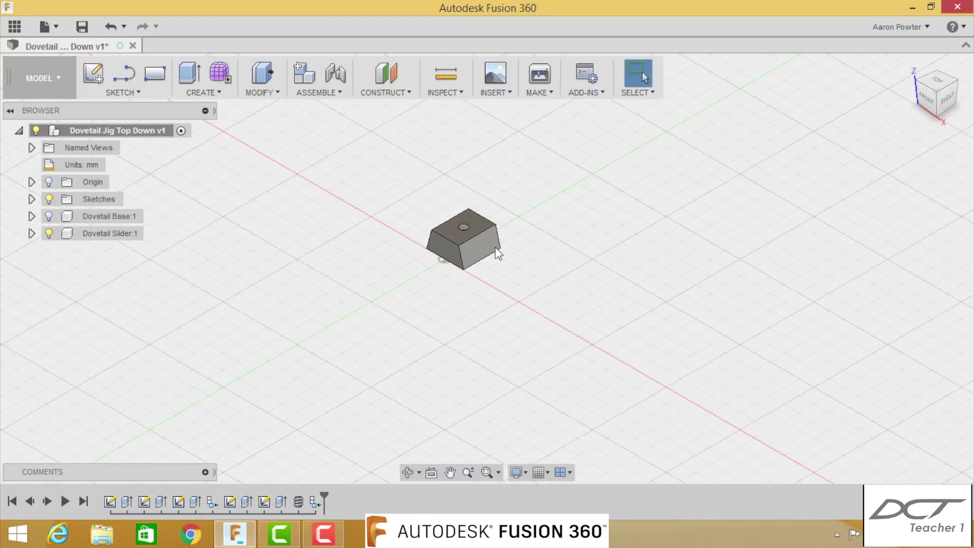
right_click(94, 234)
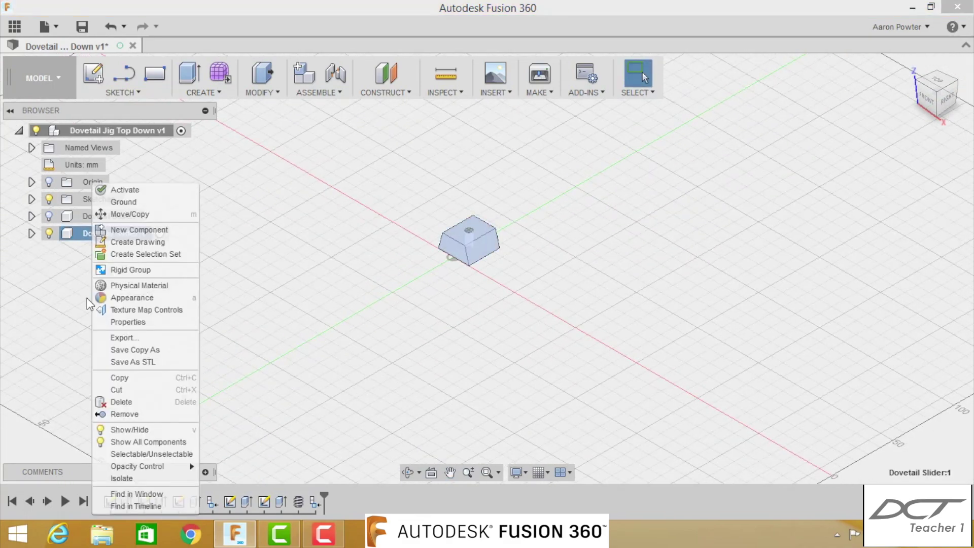
left_click(108, 376)
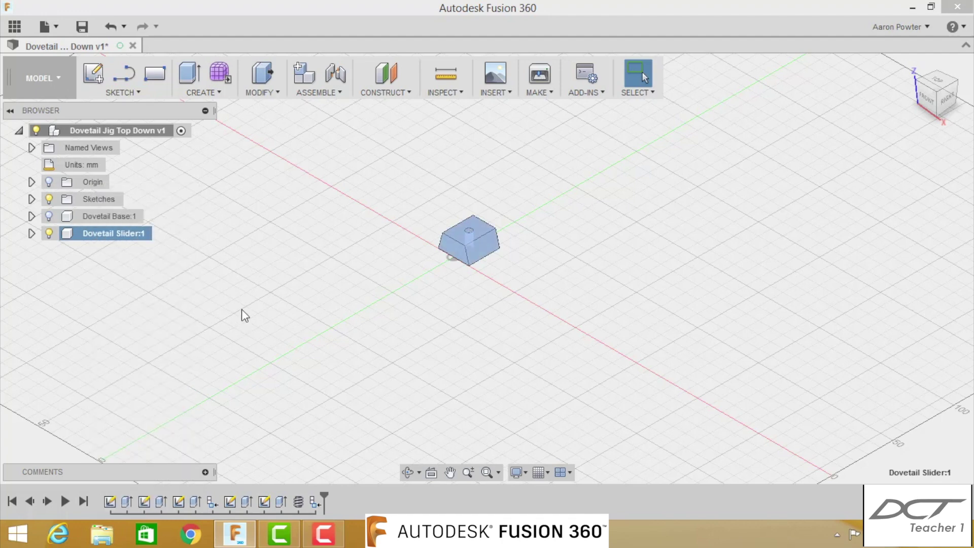
key("ctrl+v")
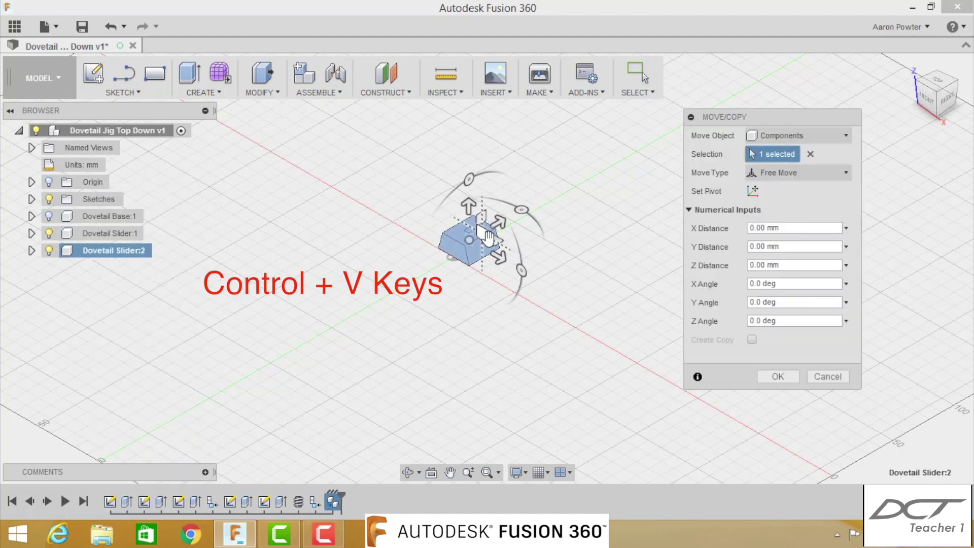
left_click_drag(484, 235, 637, 335)
scroll(613, 411, "down", 2)
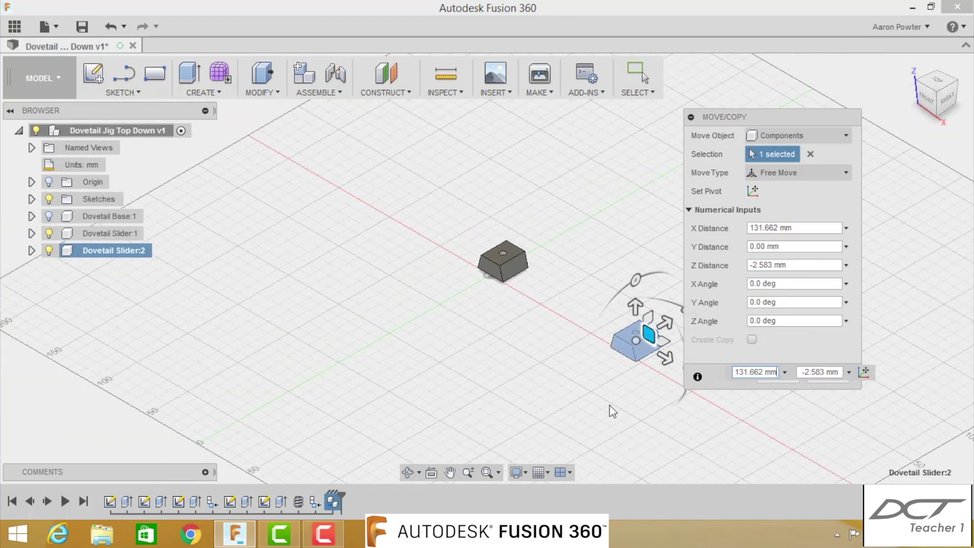
- Move the pasted slider farther out from the original and rotate it 90 degrees about Z
middle_click_drag(610, 405, 444, 367)
left_click_drag(491, 307, 556, 337)
left_click_drag(583, 305, 497, 314)
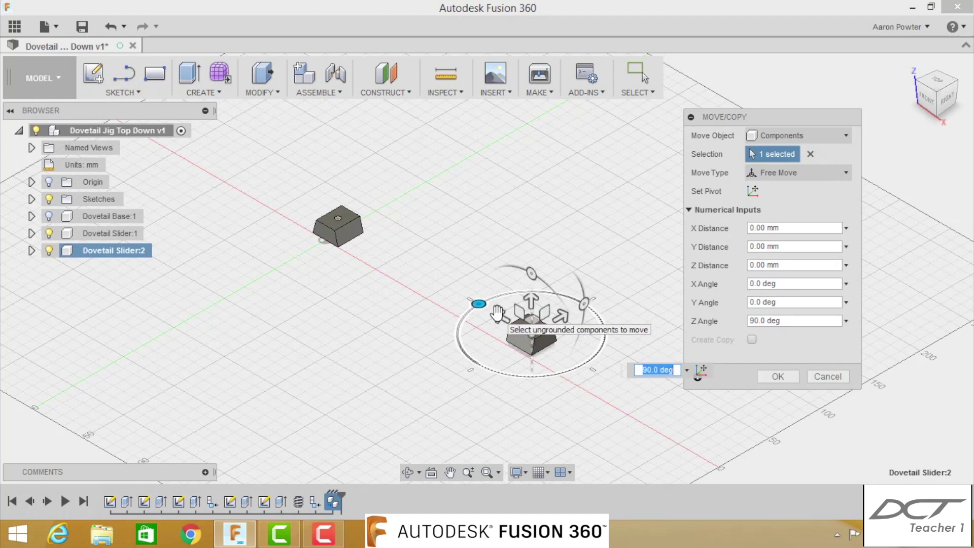
left_click(771, 378)
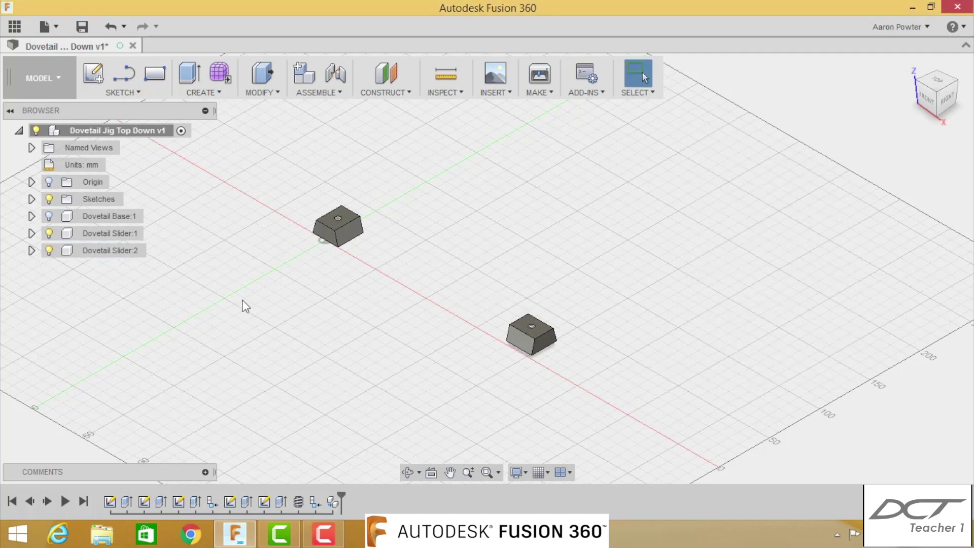
- Show Dovetail Base briefly to compare it with the sliders, and hide it and both Dovetail Slider components
left_click(49, 216)
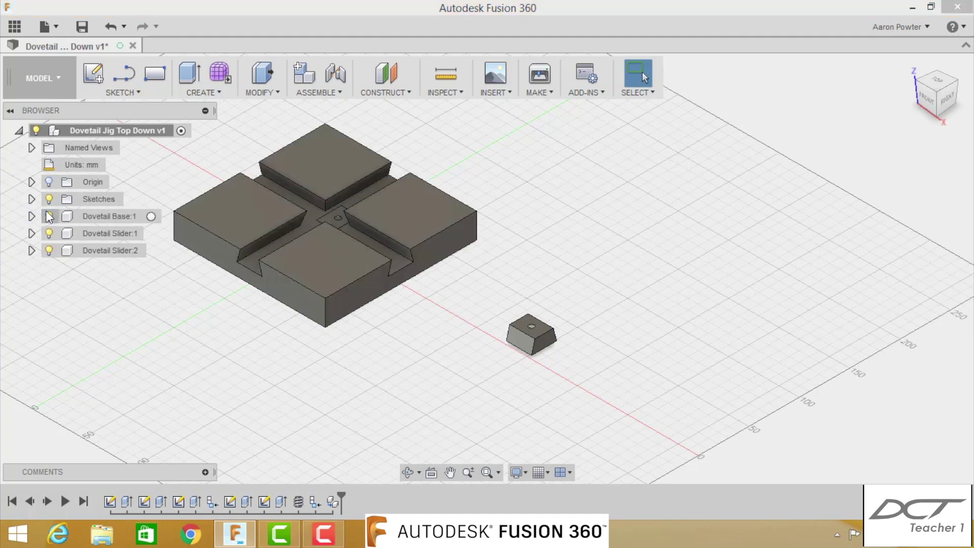
left_click(48, 216)
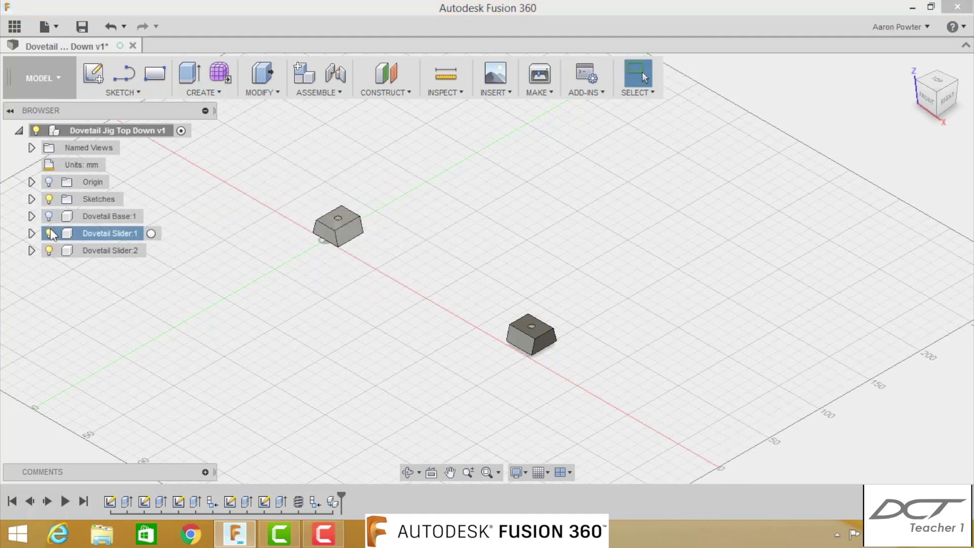
left_click(49, 233)
left_click(48, 251)
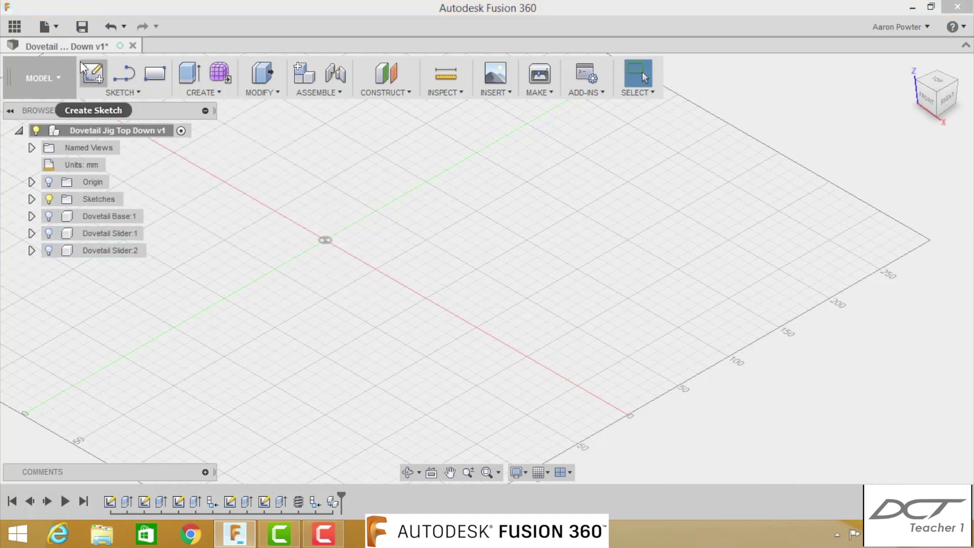
- Start a sketch on the horizontal XY origin plane and draw a 30 mm diameter circle centred on the origin
left_click(93, 77)
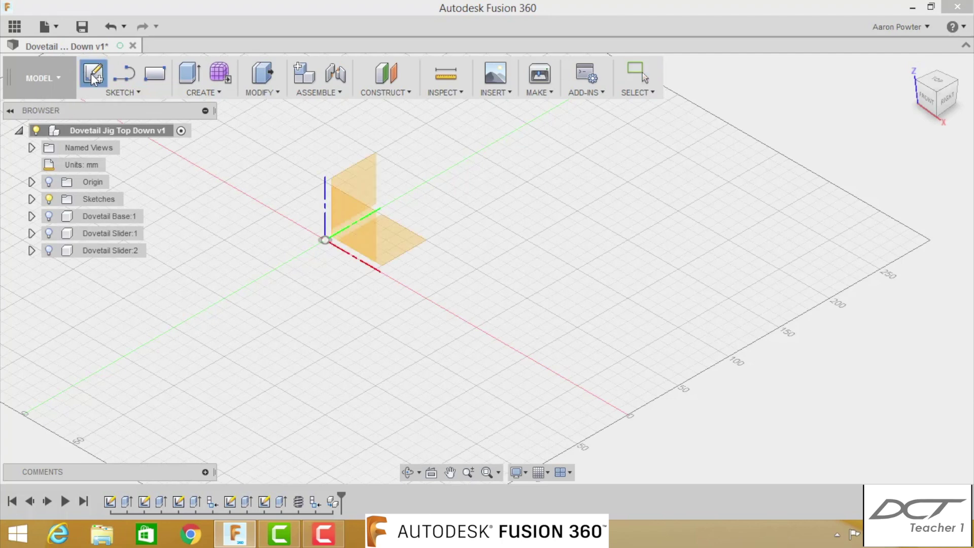
left_click(397, 242)
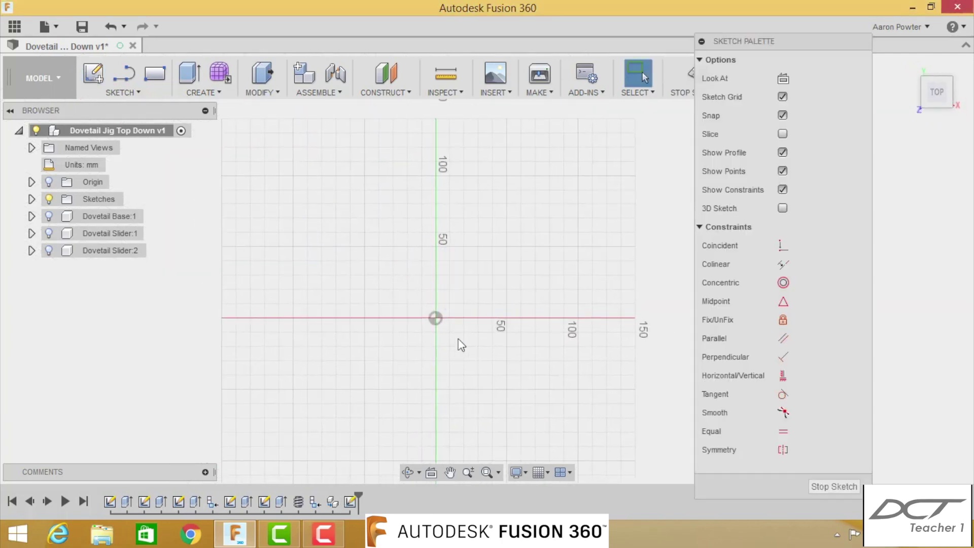
key("c")
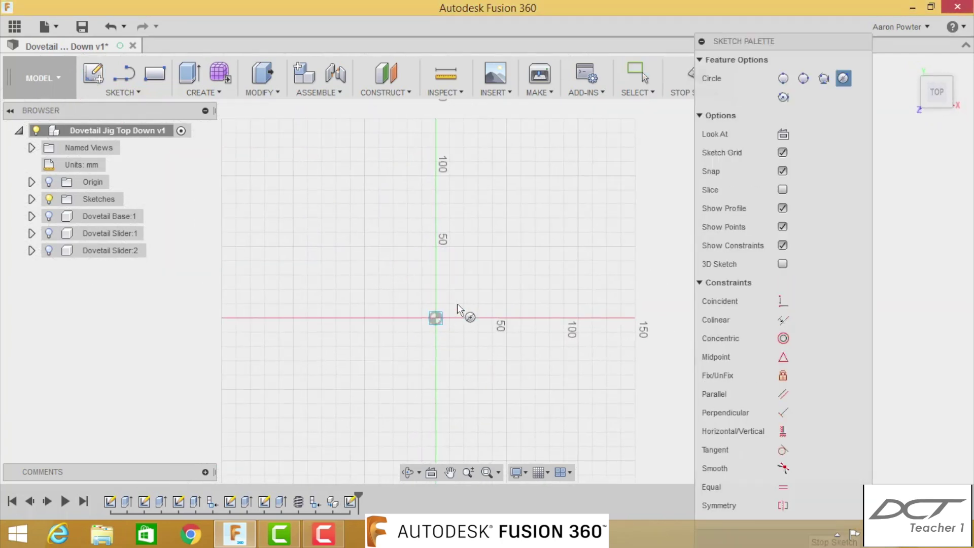
left_click(436, 318)
type("30")
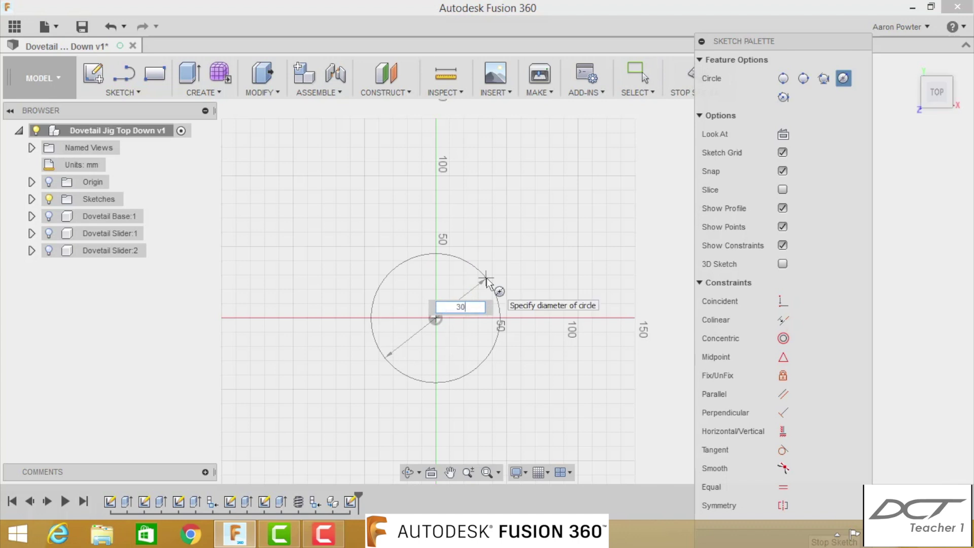
key("Tab")
key("Return")
key("Escape")
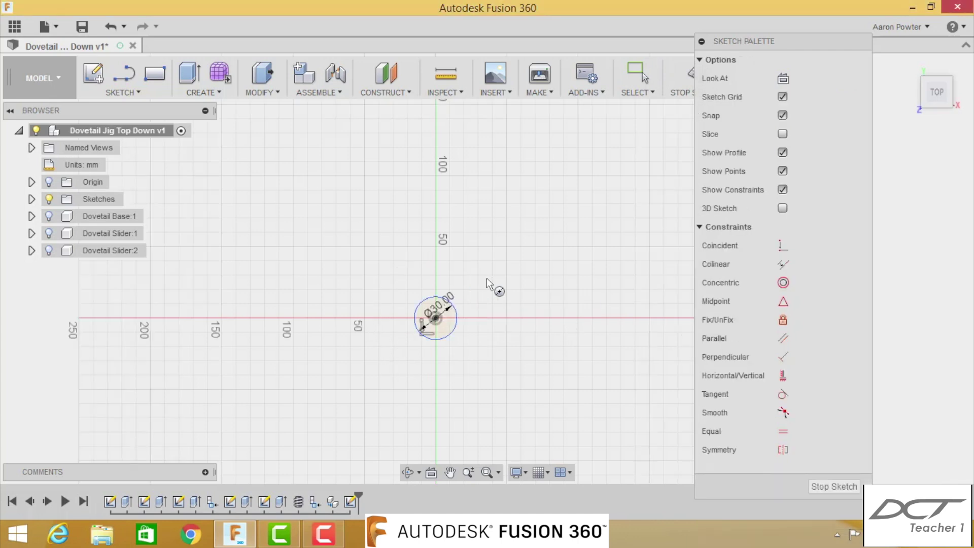
- Draw a 25 mm diameter circle centred on the X axis, about 150 mm from the origin on the positive side
middle_click_drag(547, 311, 390, 283)
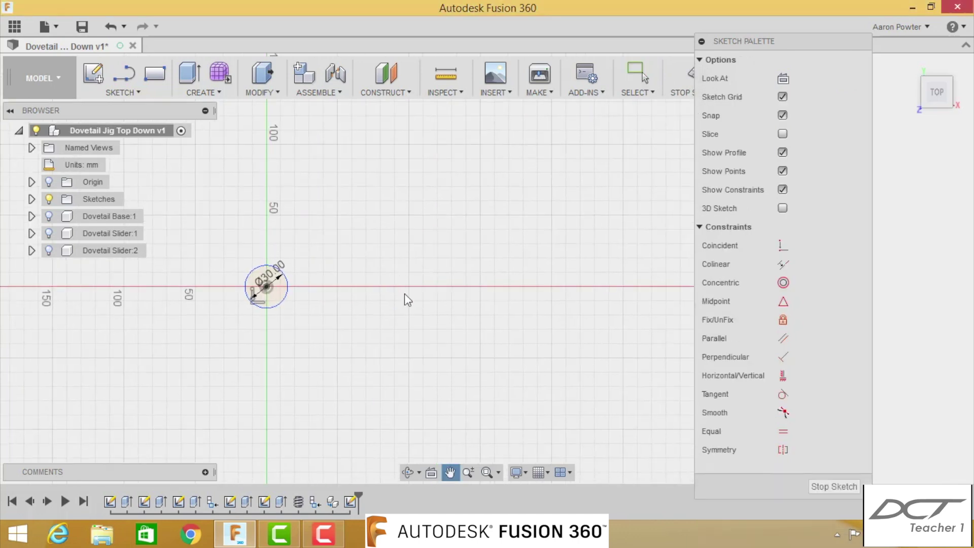
key("c")
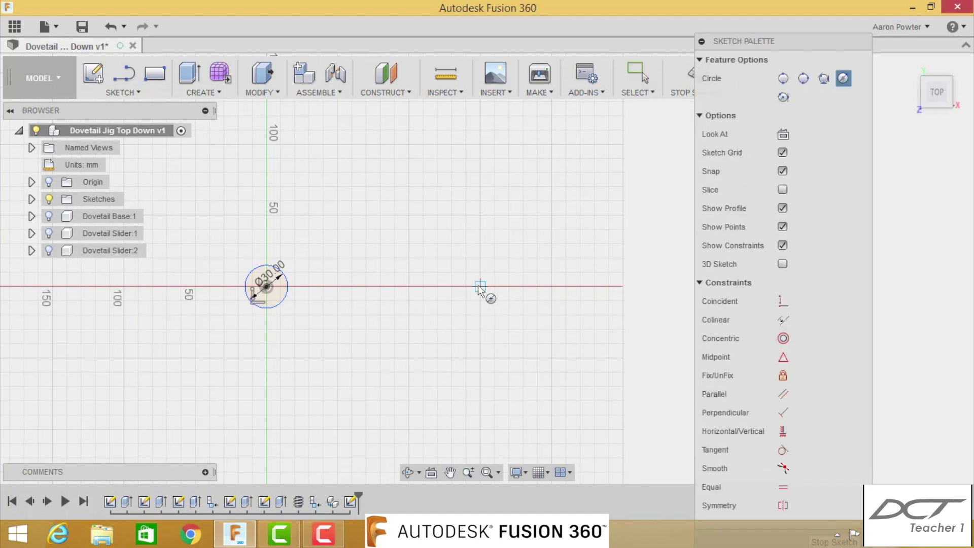
left_click(480, 287)
type("25")
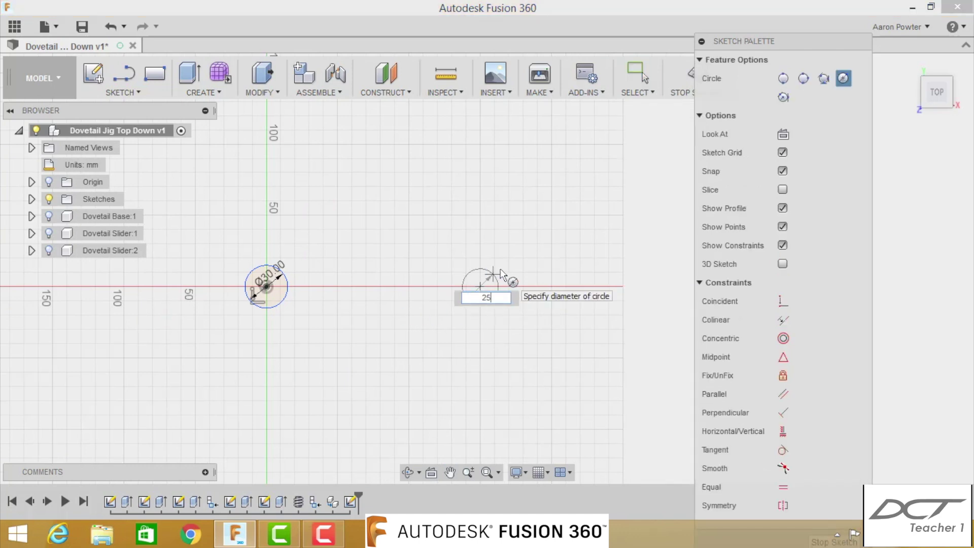
key("Return")
key("Escape")
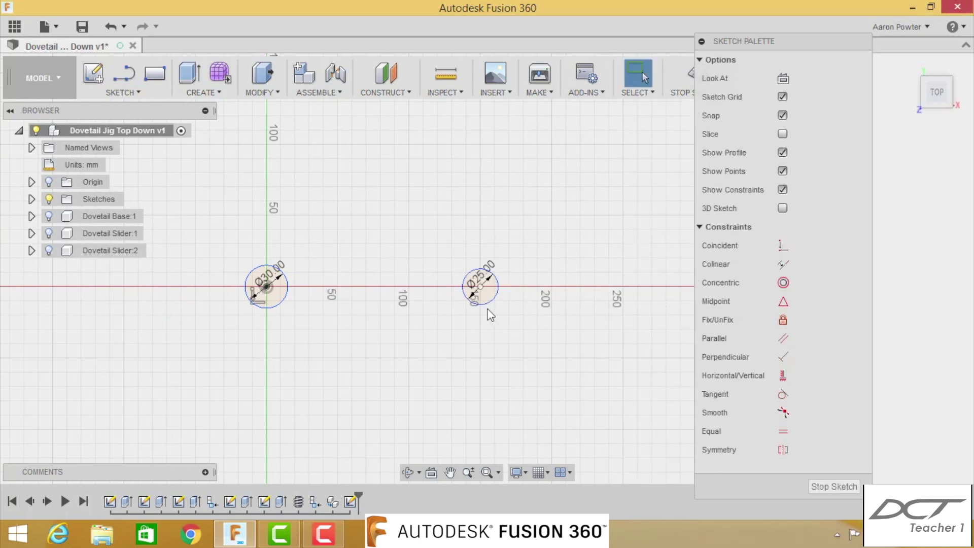
- Dimension the distance between the centres of the two circles and set it to 175 mm
left_click(266, 286)
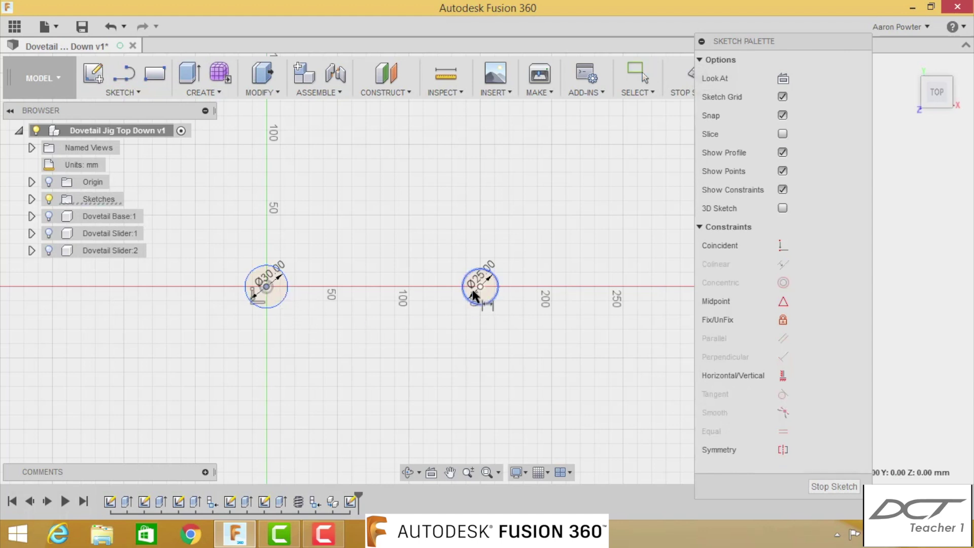
left_click(478, 288)
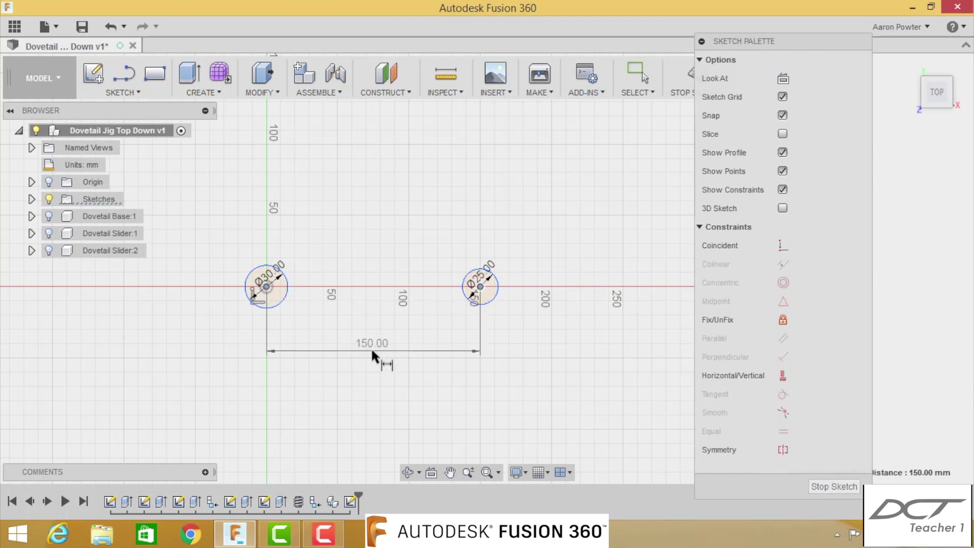
left_click(372, 349)
type("1")
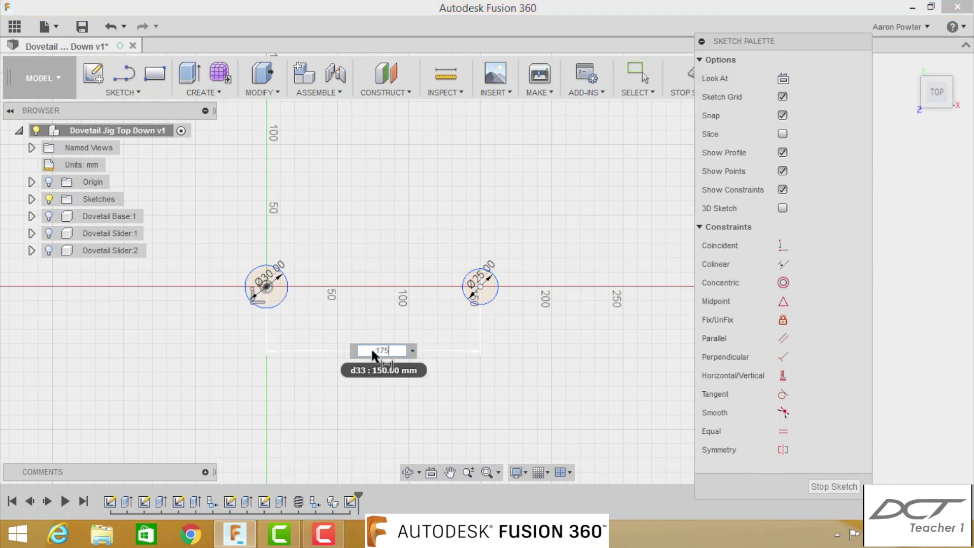
type("75")
key("Return")
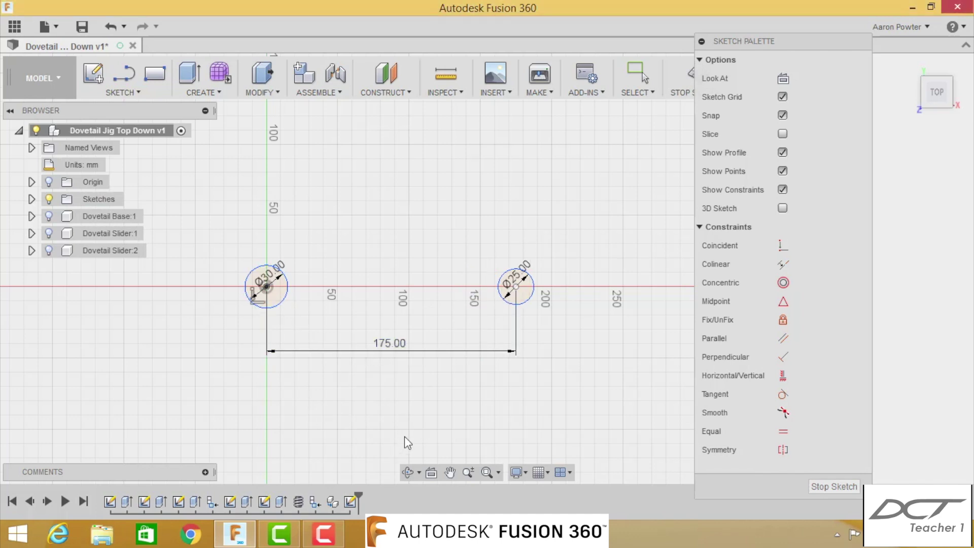
- Draw a line joining the lowest points of the 30 mm and 25 mm circles
key("a")
scroll(303, 351, "up", 3)
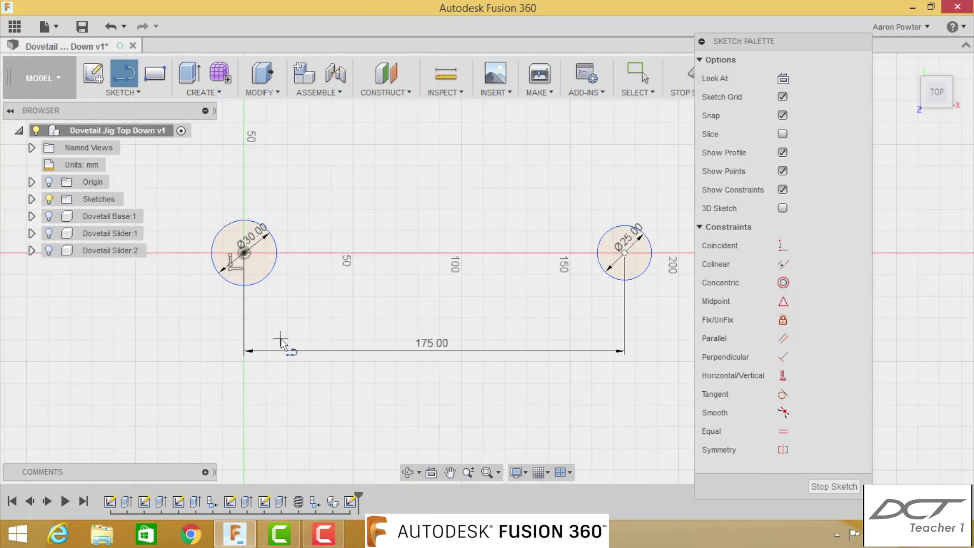
scroll(280, 343, "up", 2)
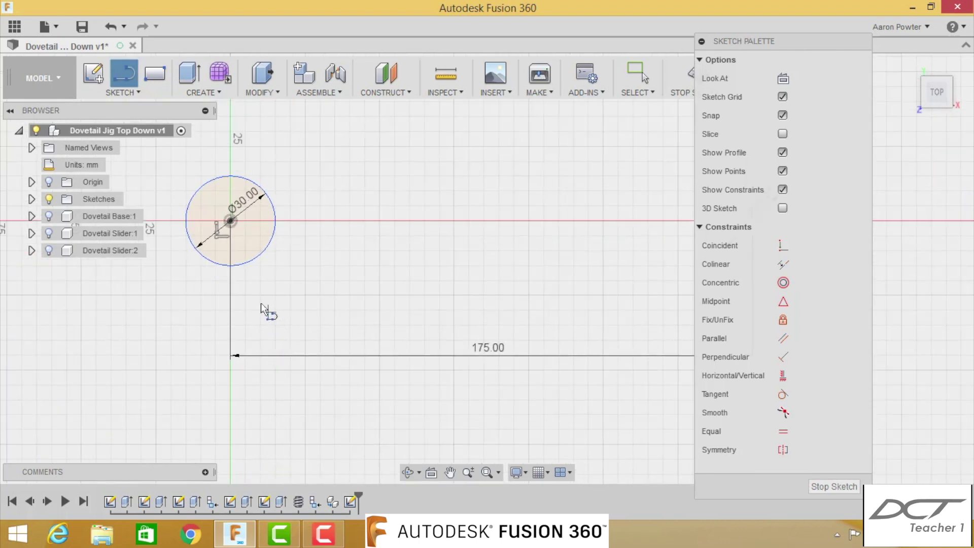
left_click(230, 265)
scroll(323, 278, "down", 3)
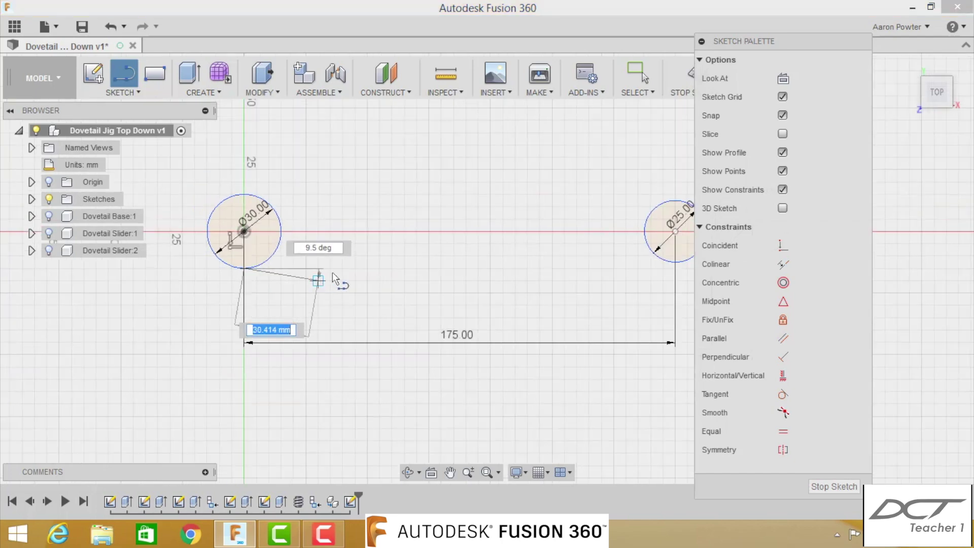
scroll(647, 273, "up", 3)
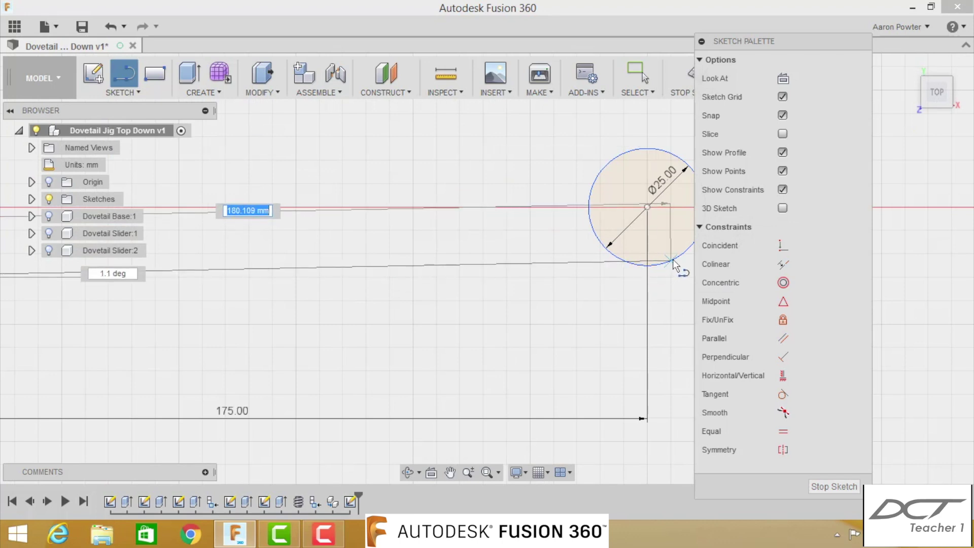
left_click(649, 268)
scroll(548, 333, "down", 5)
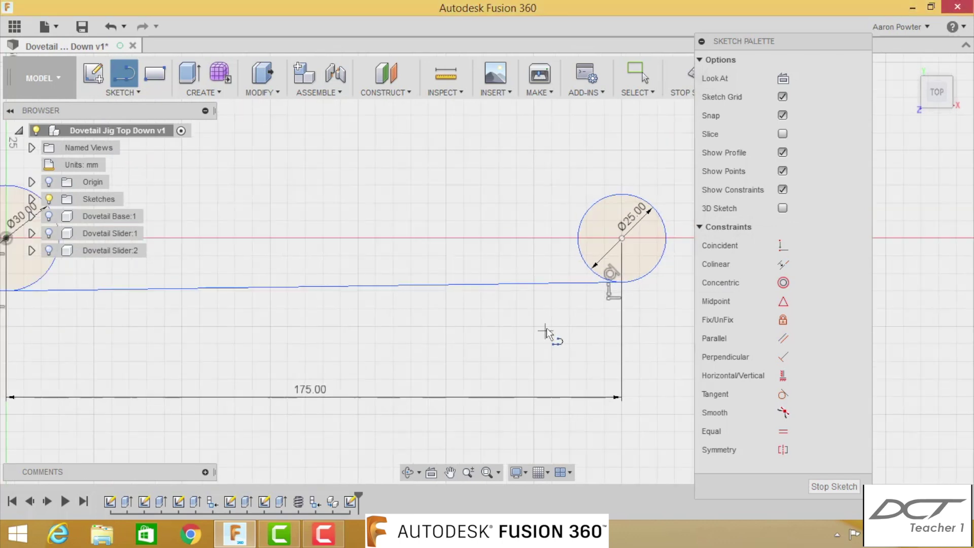
scroll(253, 288, "down", 1)
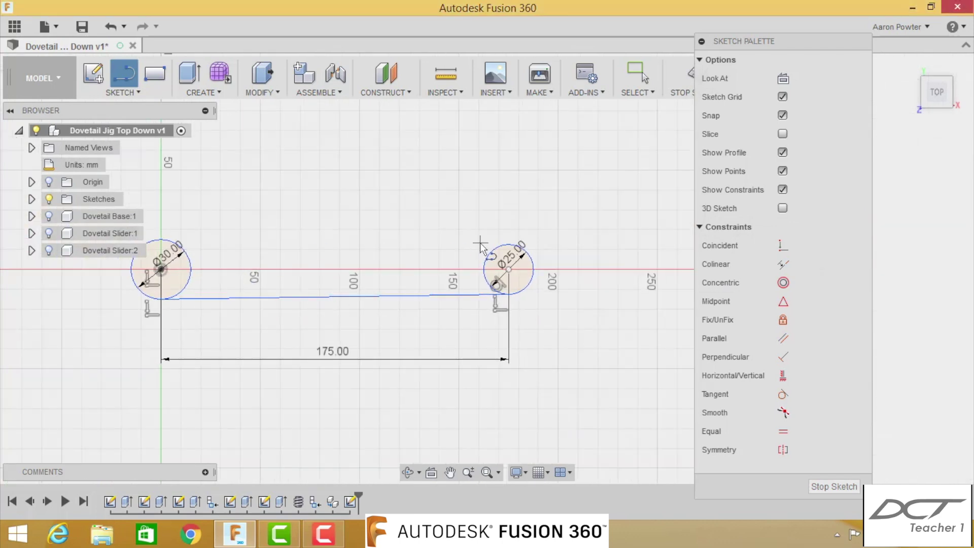
- Draw a line joining the uppermost points of the 30 mm and 25 mm circles to close the arm outline
left_click(161, 240)
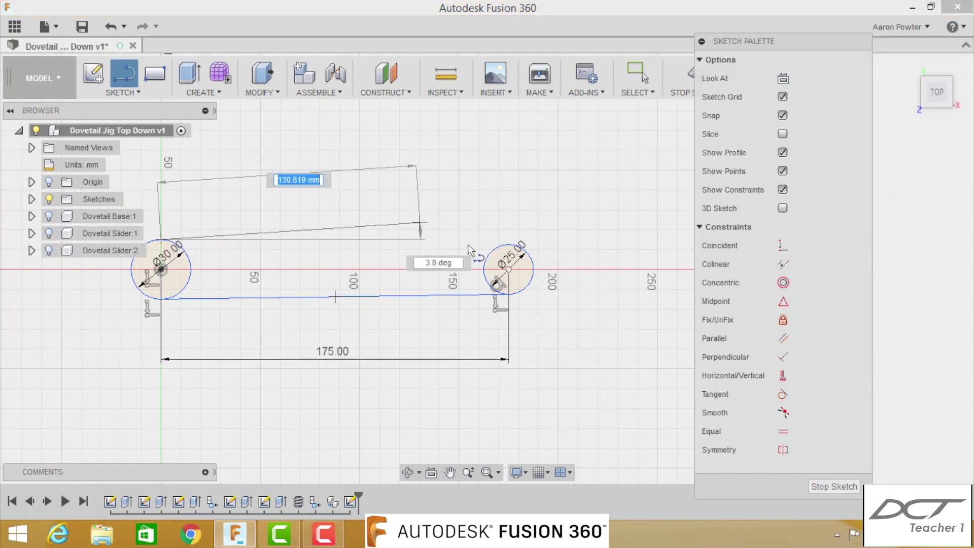
scroll(507, 238, "up", 1)
scroll(506, 238, "up", 3)
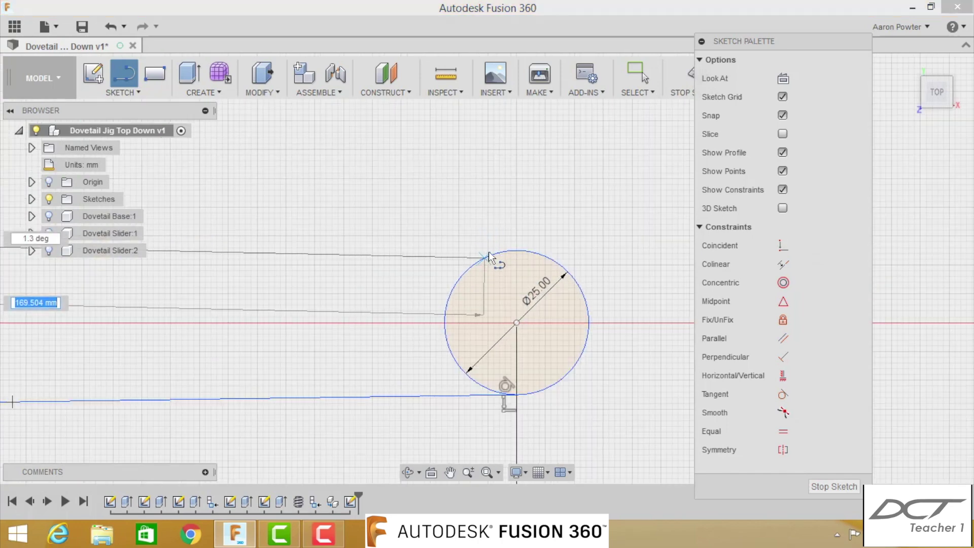
left_click(517, 249)
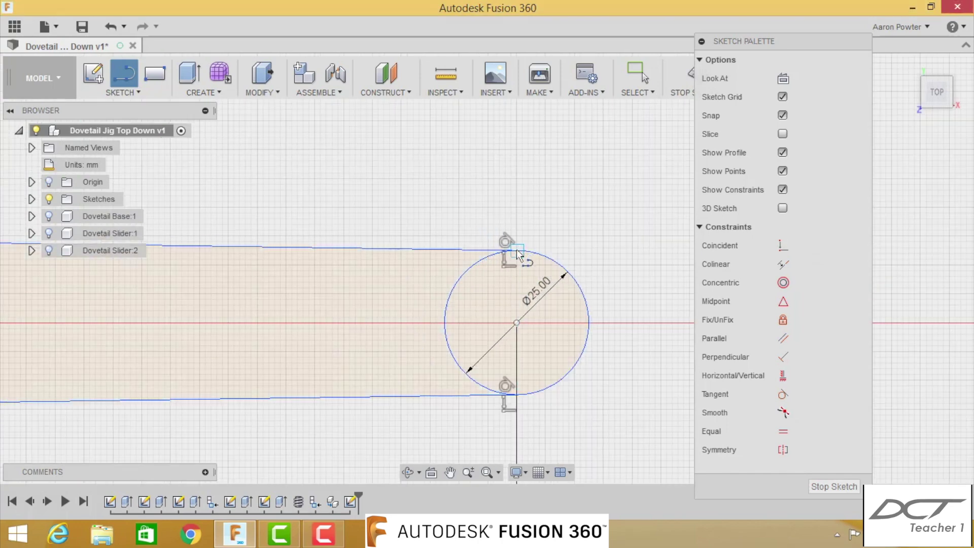
scroll(446, 289, "down", 3)
scroll(443, 291, "down", 2)
mouse_move(170, 352)
middle_mouse_down()
mouse_move(309, 352)
mouse_move(309, 338)
middle_mouse_up()
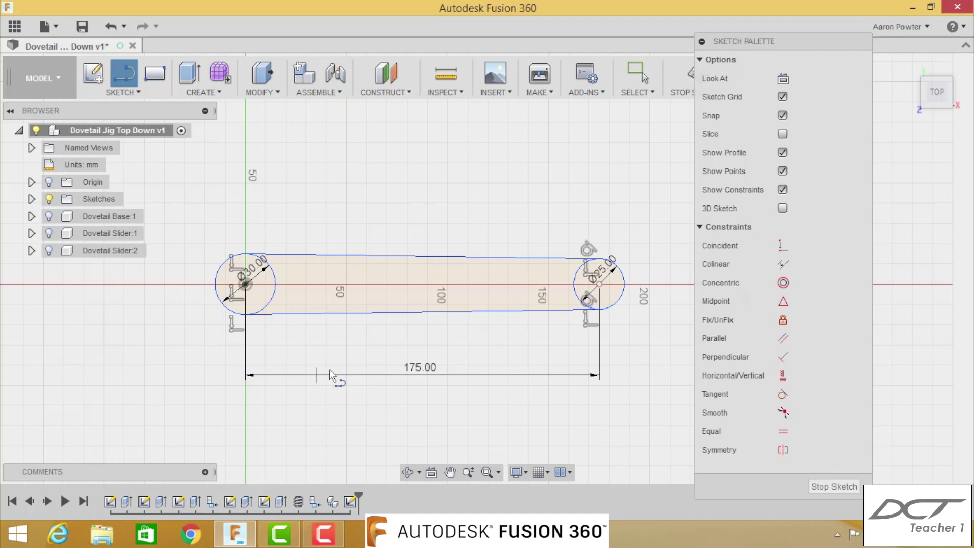
- Draw three small hole circles: one concentric inside each end circle and one on the X axis about 62 mm from the origin
key("c")
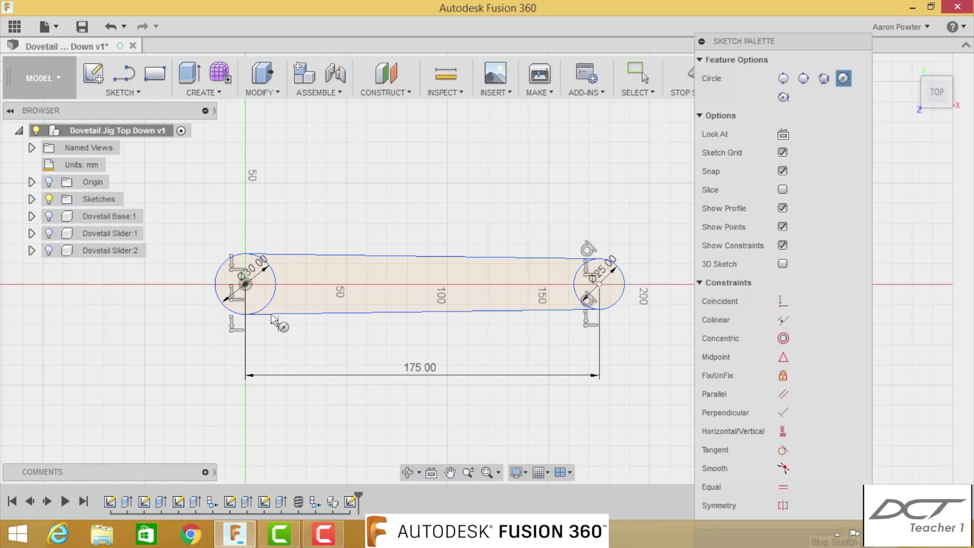
scroll(276, 324, "up", 2)
left_click(224, 260)
left_click(256, 260)
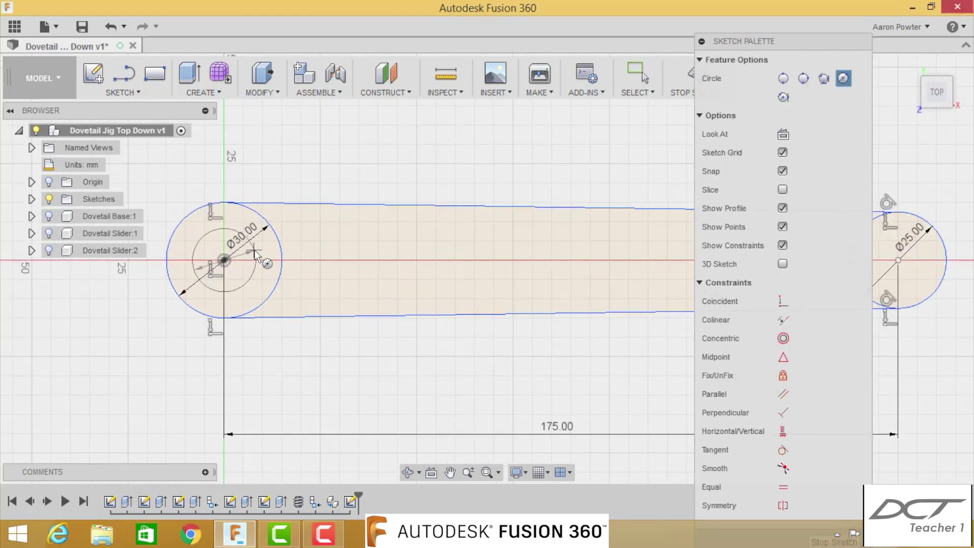
left_click(462, 260)
left_click(481, 249)
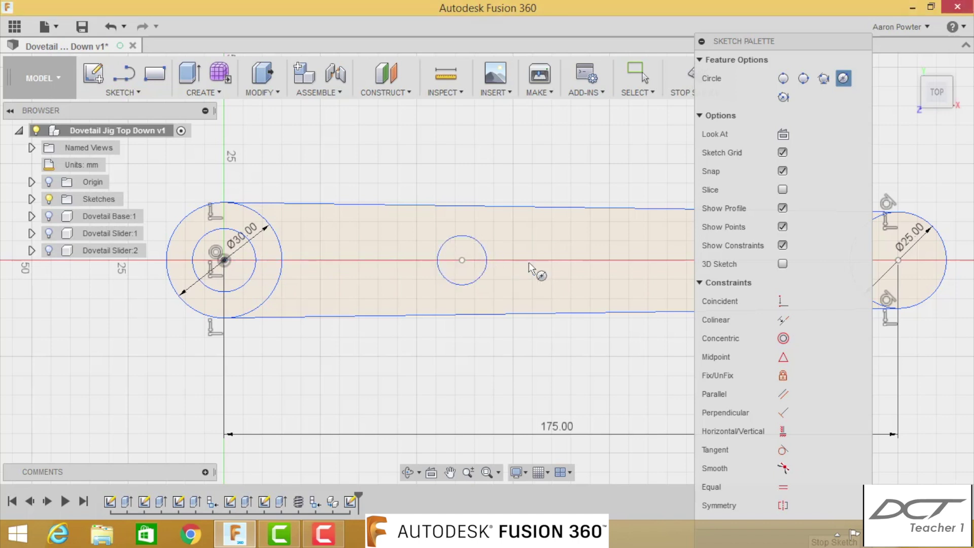
scroll(538, 273, "down", 2)
middle_click_drag(543, 283, 381, 303)
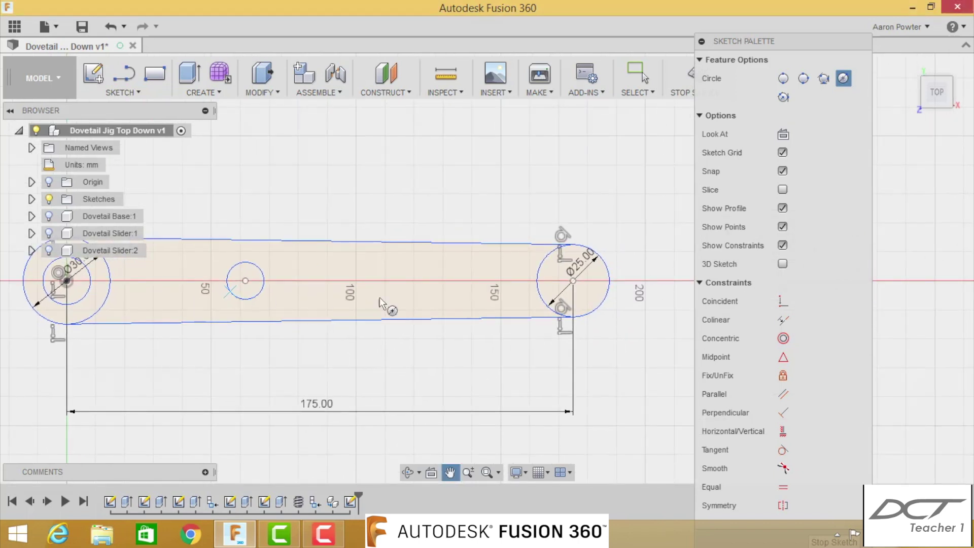
left_click(573, 281)
left_click(586, 294)
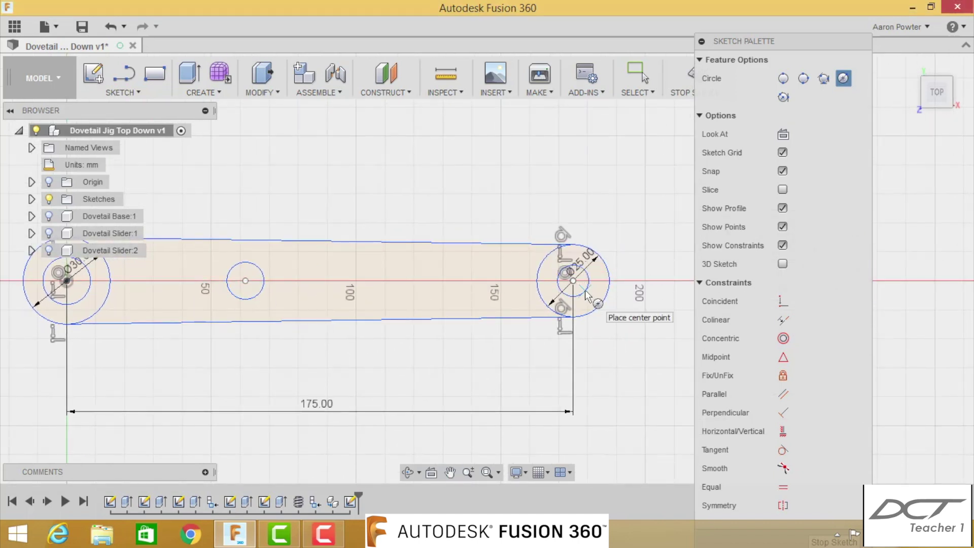
- Dimension the small circle inside the 25 mm end circle to a 6 mm diameter
key("Escape")
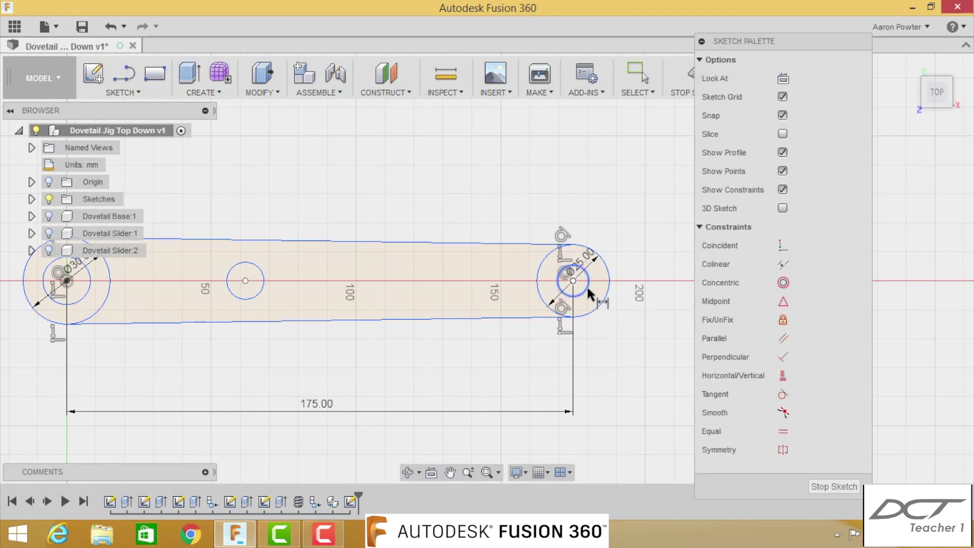
left_click(587, 272)
left_click(622, 205)
type("6")
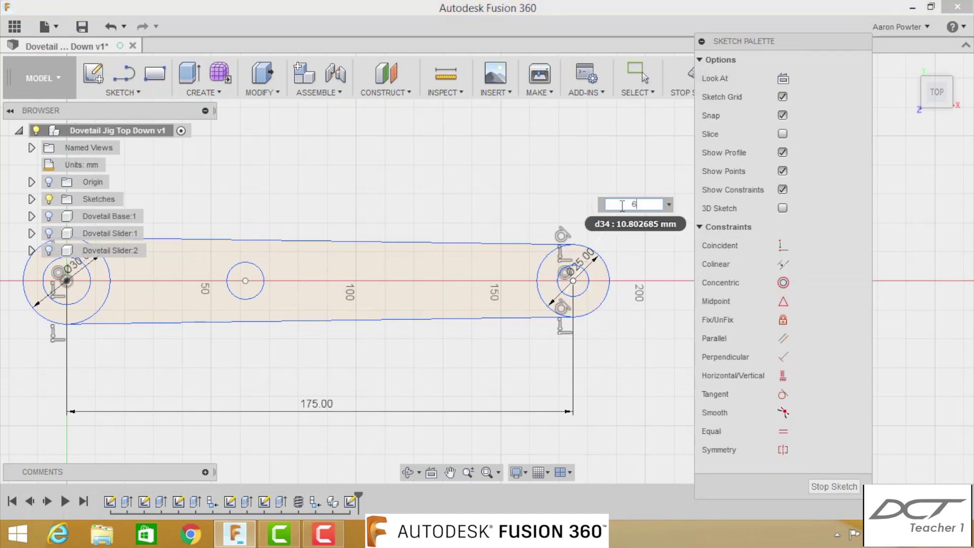
key("Return")
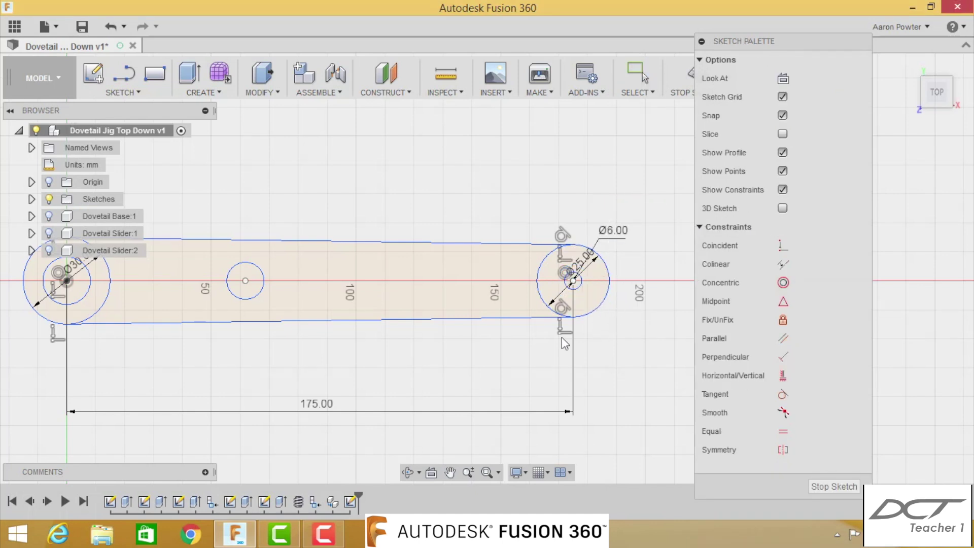
scroll(327, 343, "down", 2)
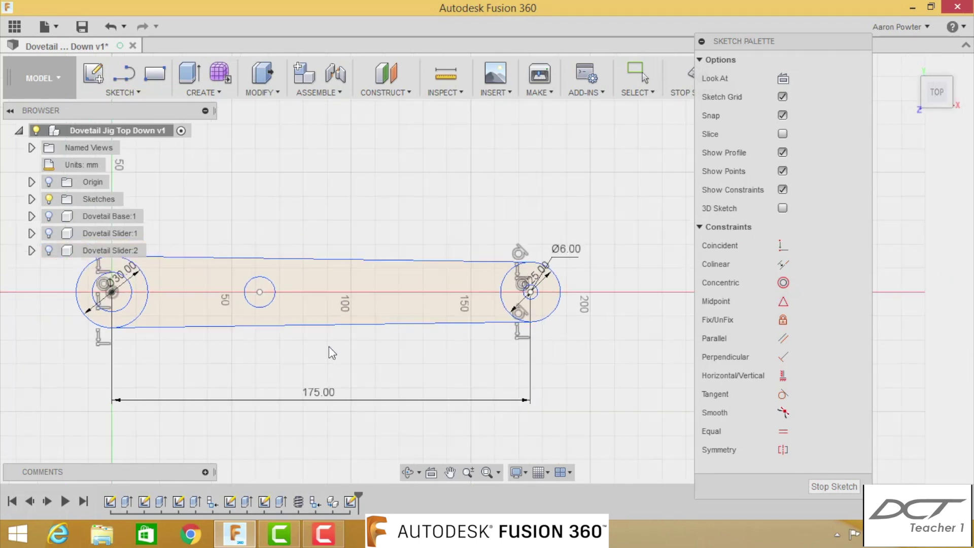
middle_click_drag(329, 346, 387, 333)
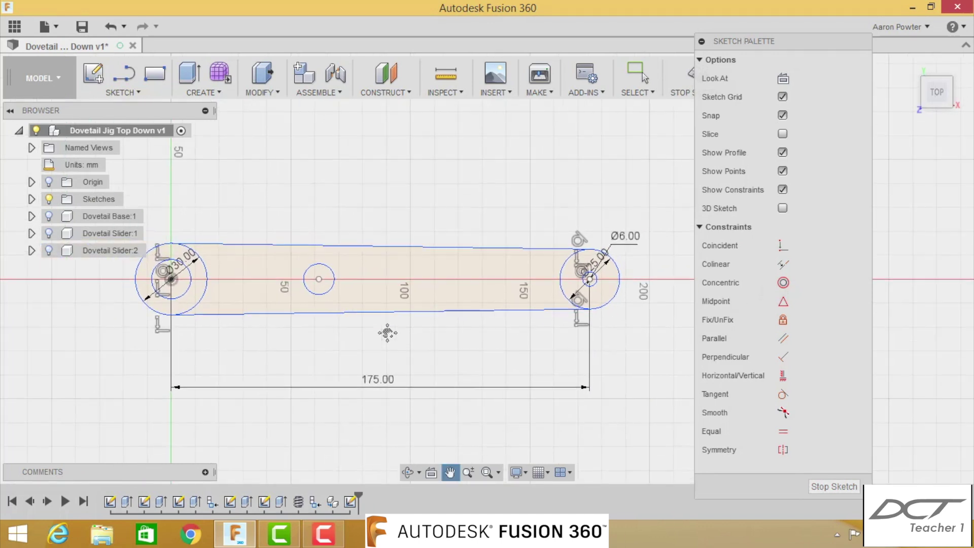
key("d")
left_click(189, 290)
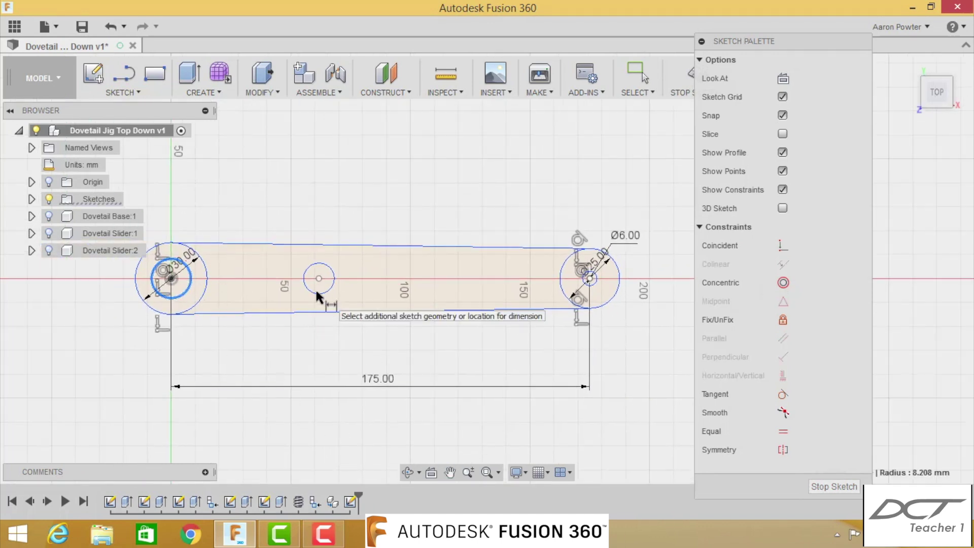
key("Escape")
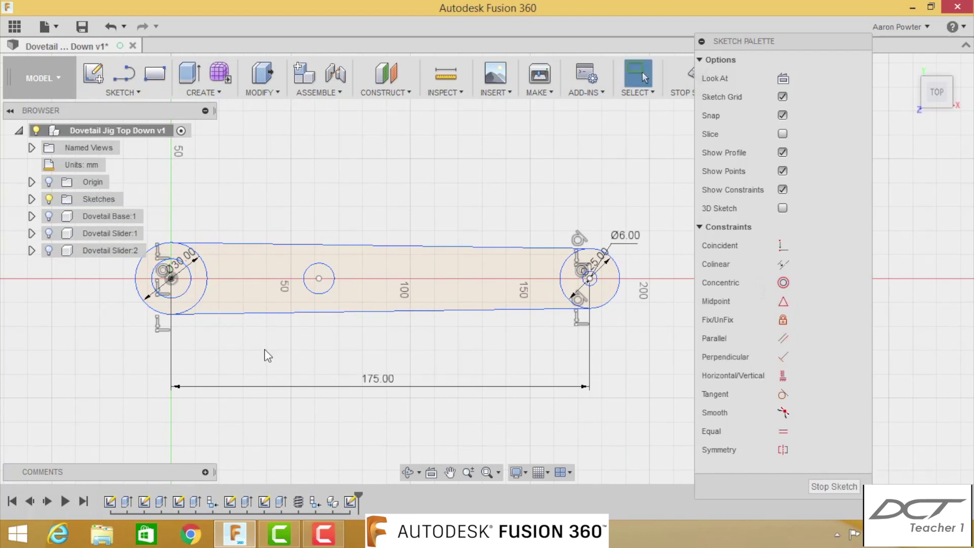
- Apply an Equal constraint to the three small hole circles so they share one diameter
left_click(184, 296)
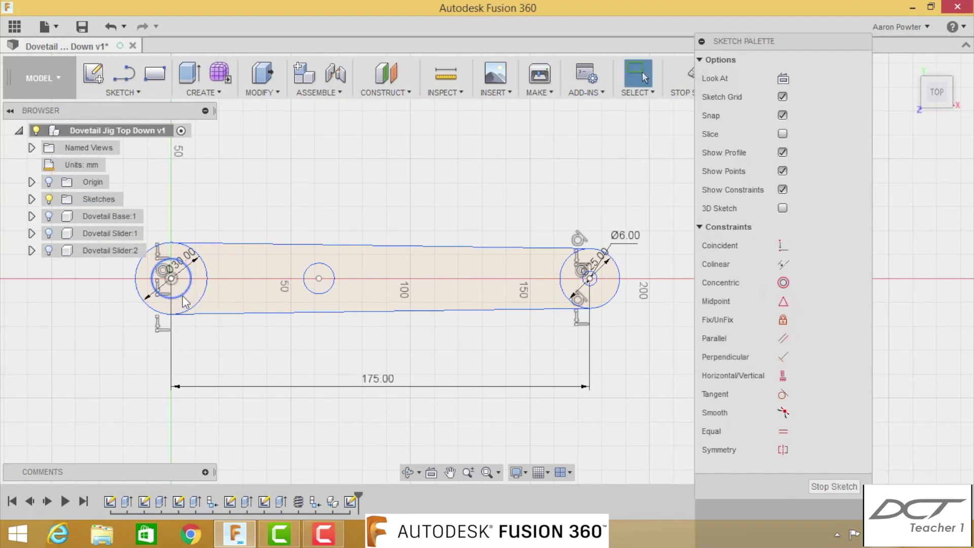
left_click(329, 291, "ctrl")
left_click(595, 282, "ctrl")
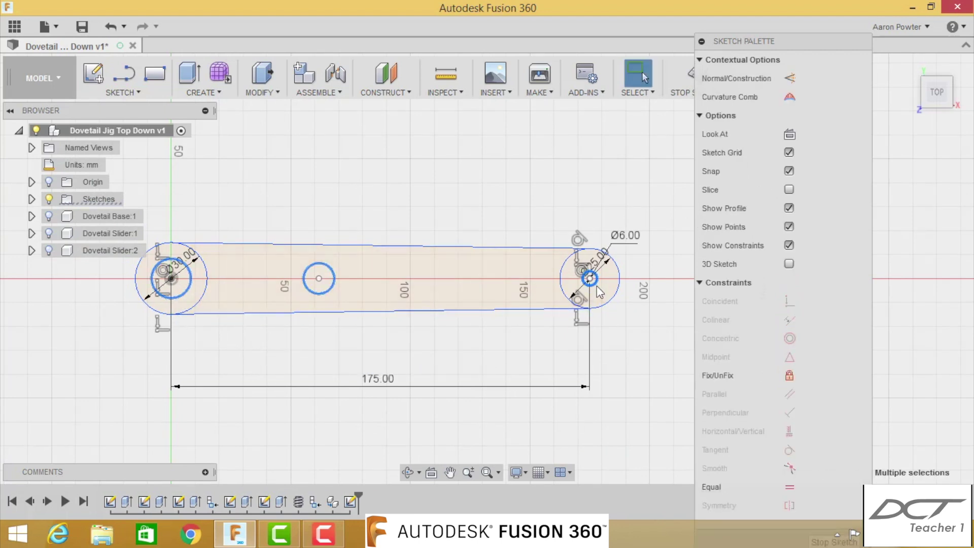
left_click(789, 487)
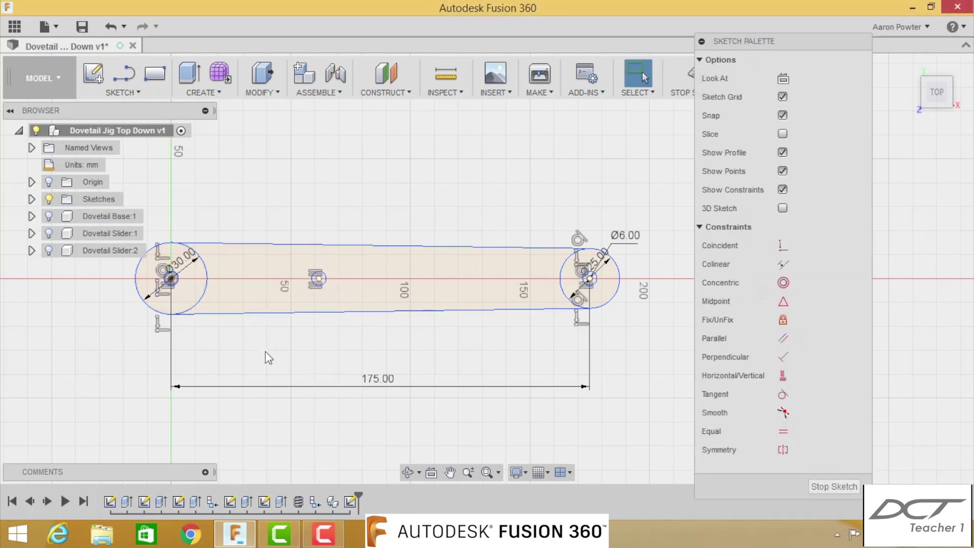
- Dimension the distance from the origin hole's centre to the middle hole's centre and set it to 62 mm
key("d")
left_click(170, 278)
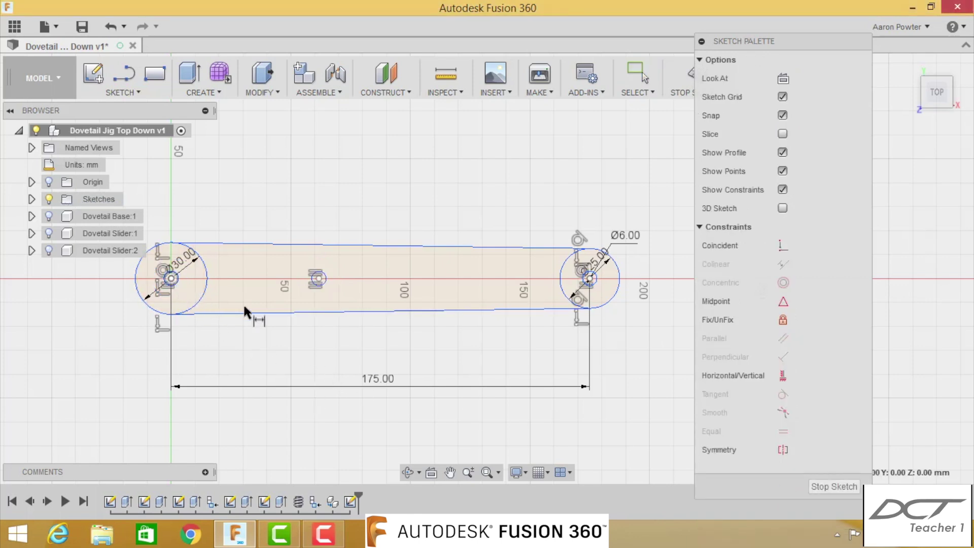
left_click(318, 278)
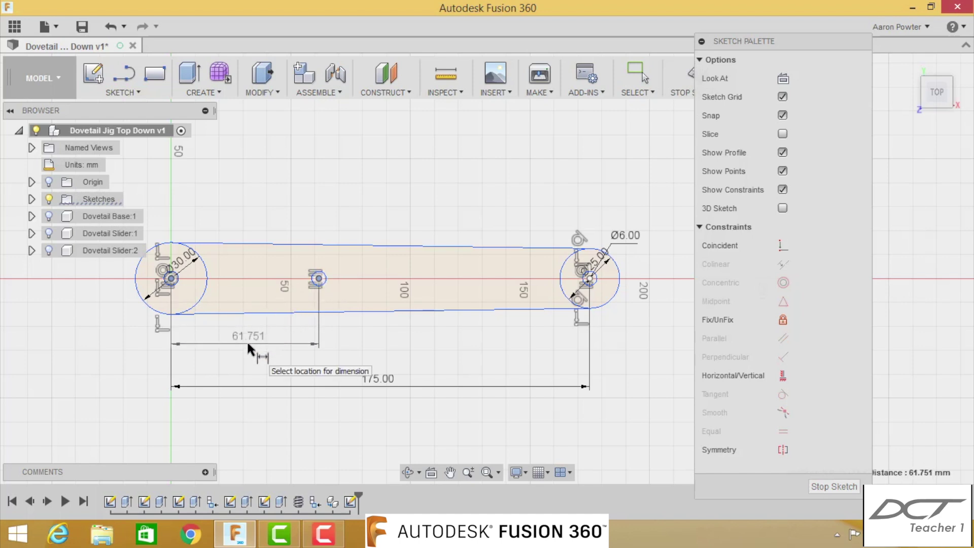
left_click(246, 340)
type("62")
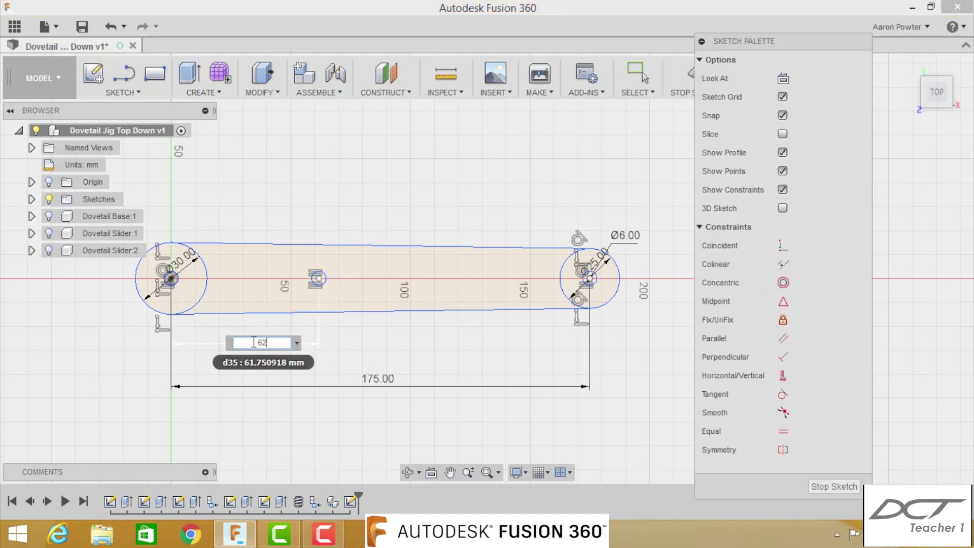
key("Return")
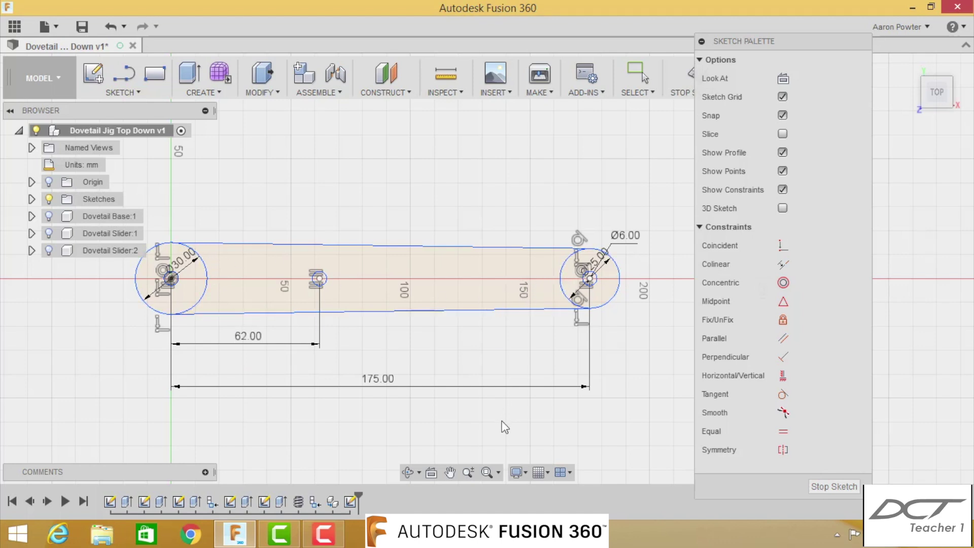
left_click(139, 92)
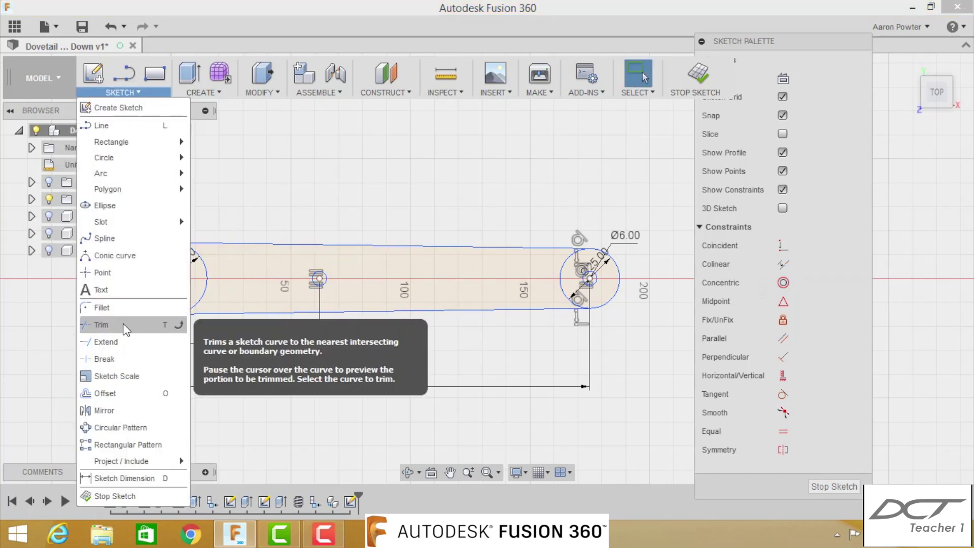
key("3")
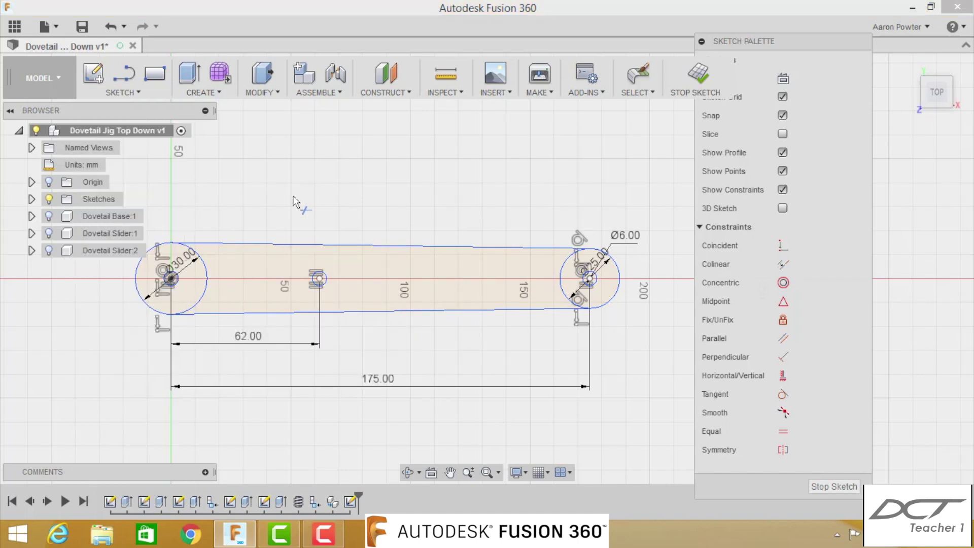
scroll(281, 241, "up", 1)
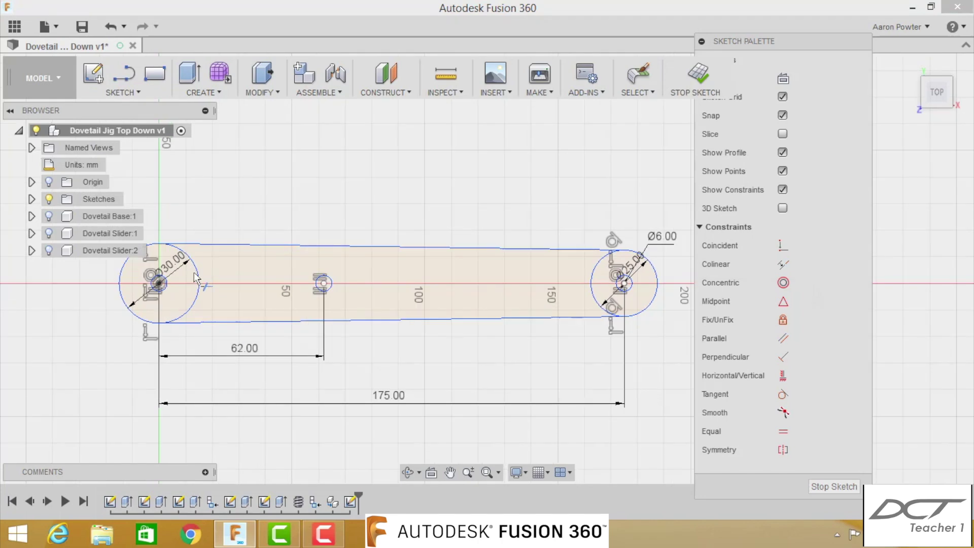
scroll(196, 279, "up", 3)
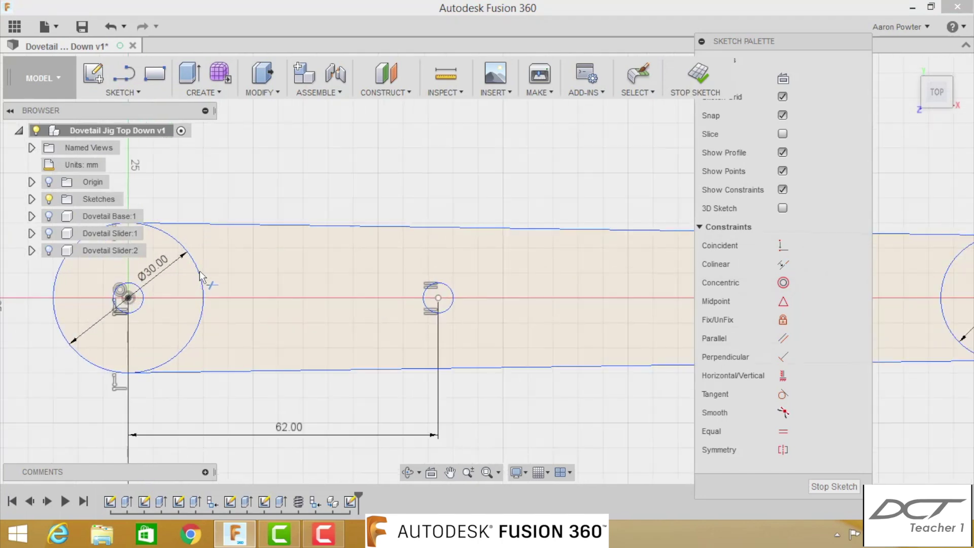
scroll(202, 278, "down", 2)
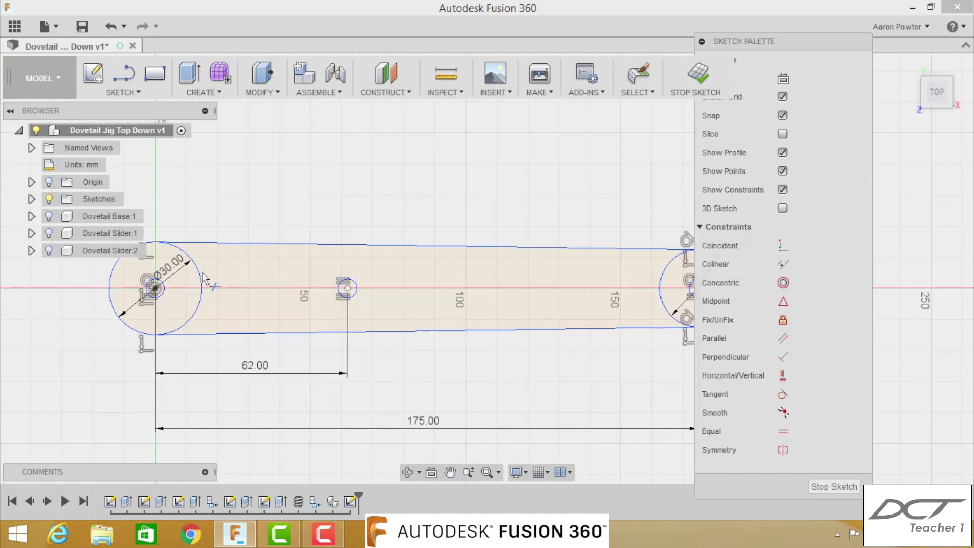
key("1")
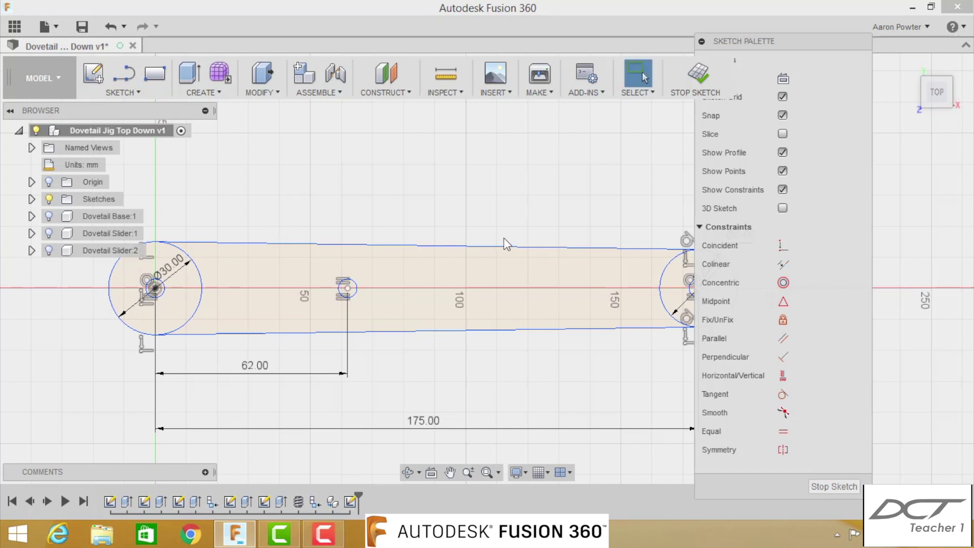
- Trim the inner arcs of both large end circles so the arm profile becomes one continuous outline
key("t")
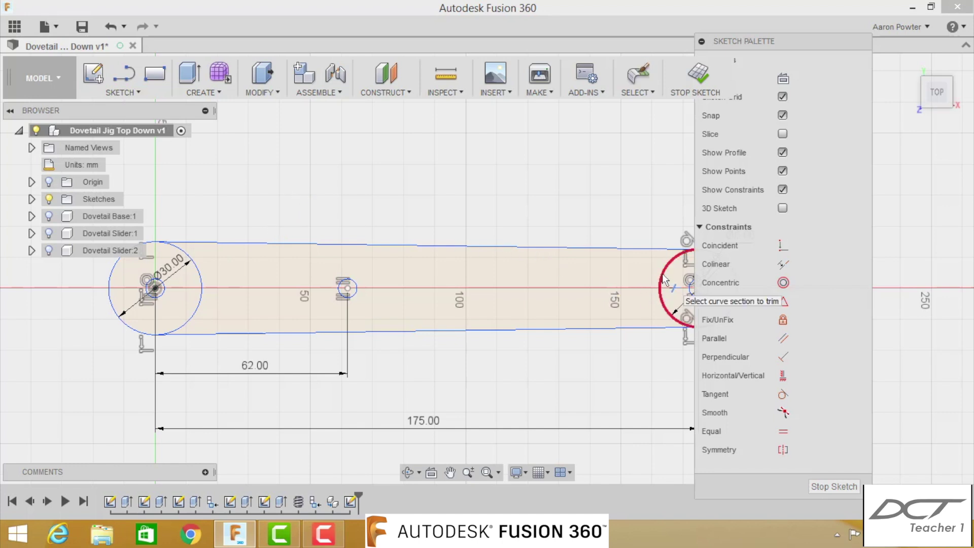
left_click(664, 279)
left_click(202, 281)
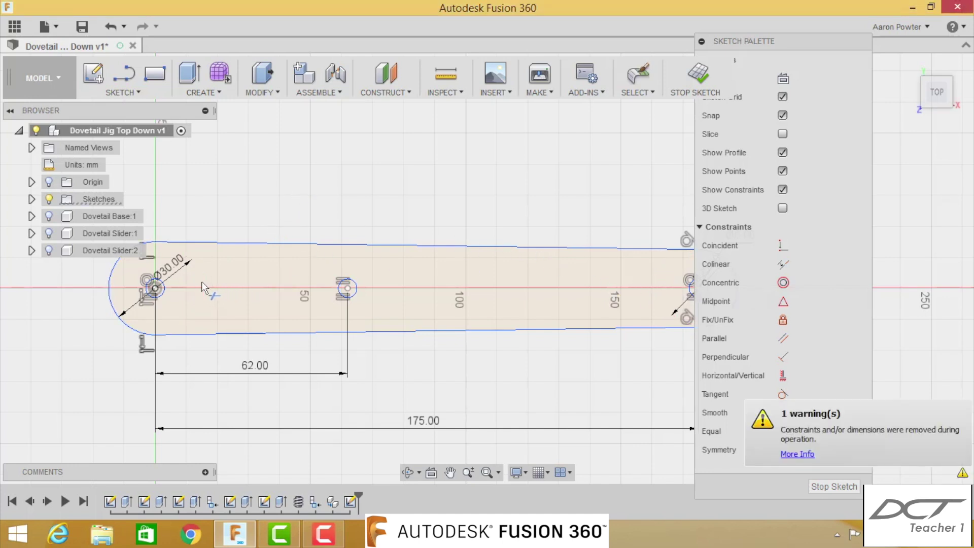
key("Escape")
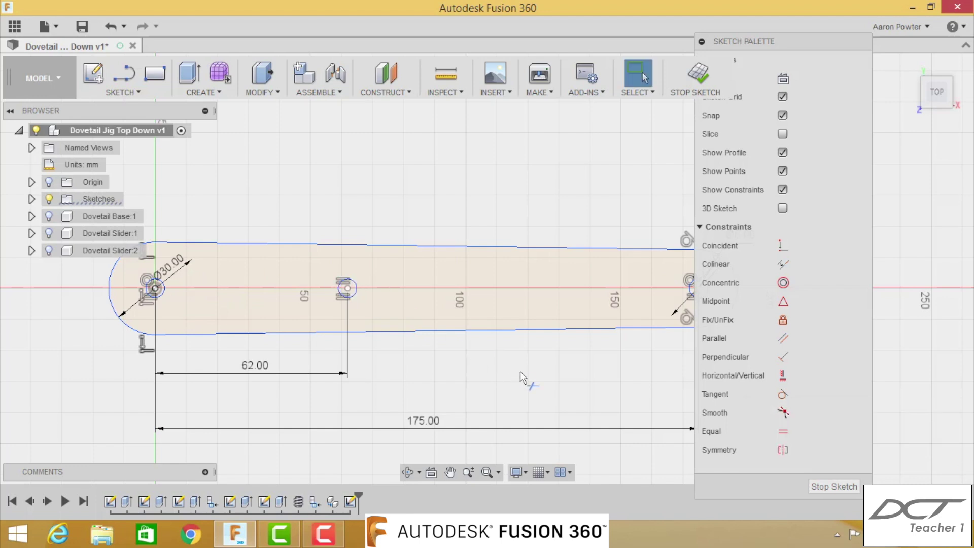
- Extrude the arm profile 10 mm as a new body, leaving the three hole circles open
key("e")
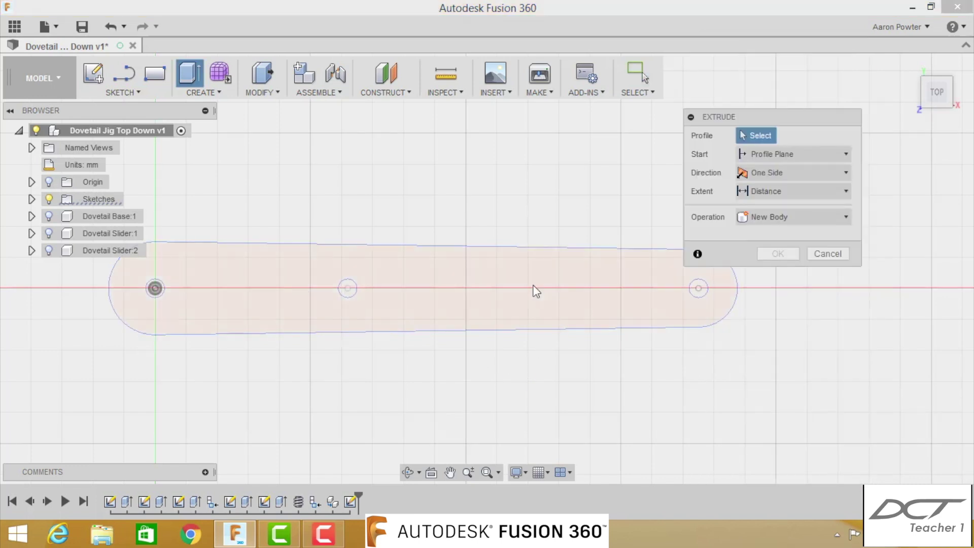
left_click(521, 274)
left_click(913, 72)
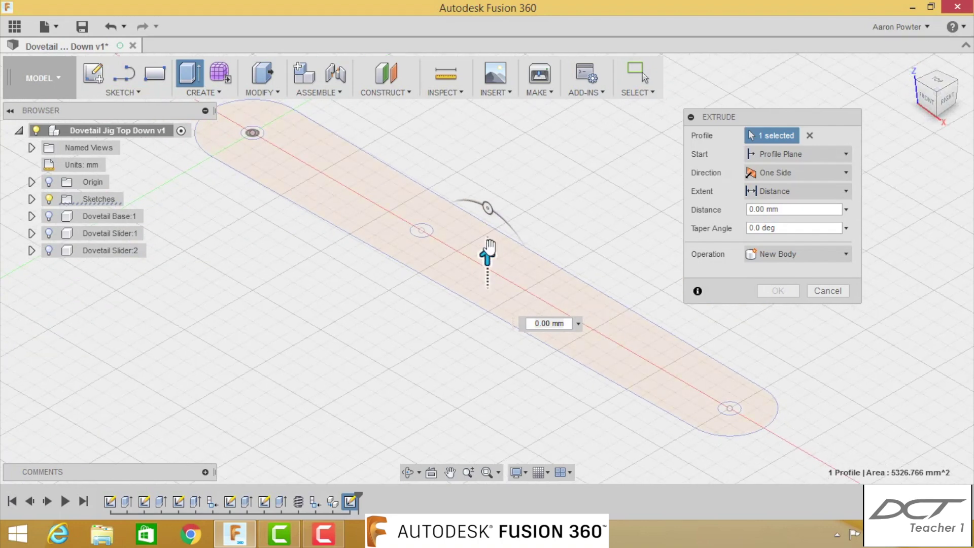
left_click_drag(488, 256, 487, 237)
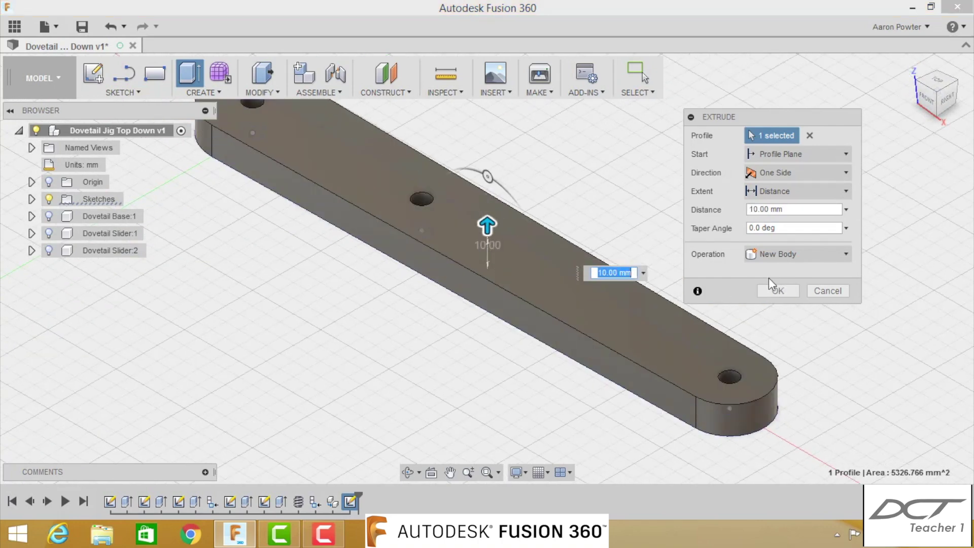
left_click(778, 290)
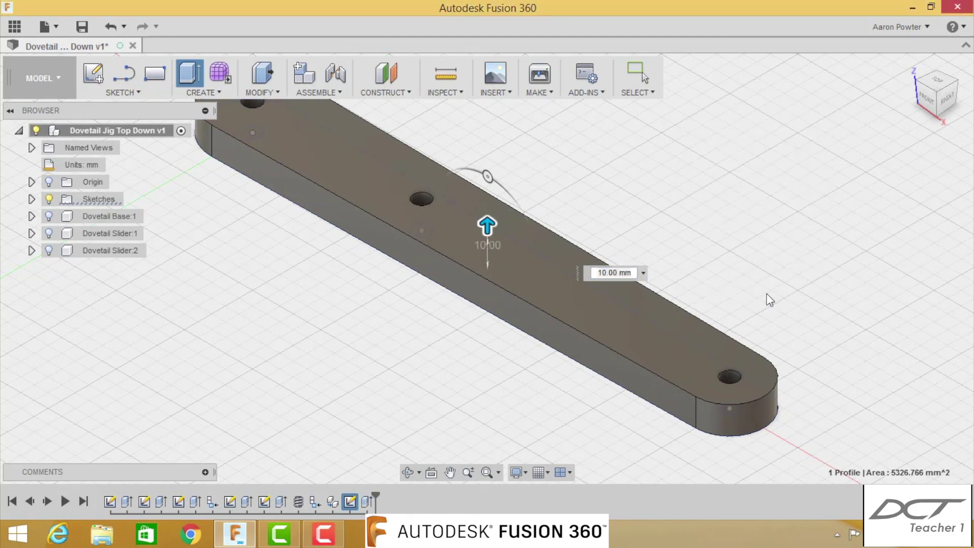
- Create a component from the extruded arm body and rename it Crank Handle
scroll(315, 248, "down", 3)
middle_click_drag(307, 278, 420, 326)
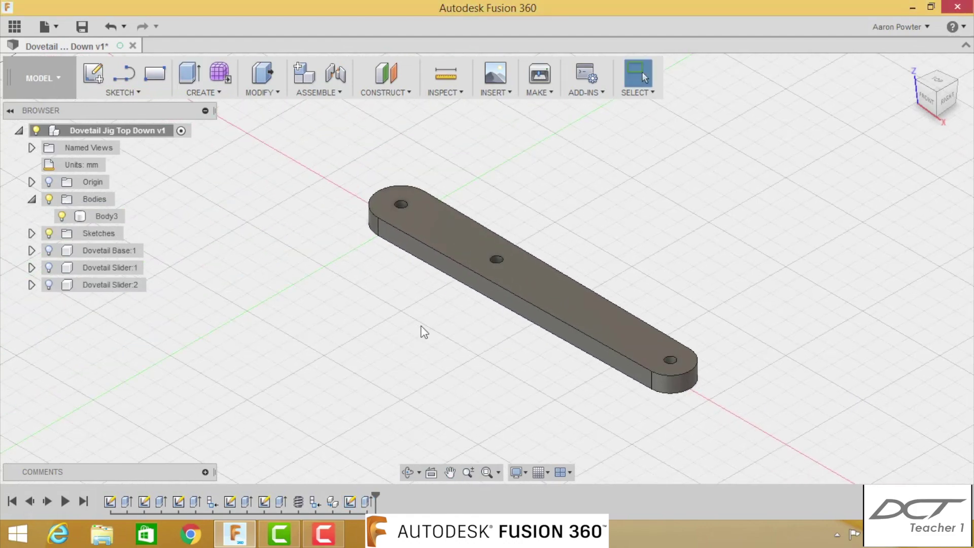
right_click(83, 215)
left_click(124, 237)
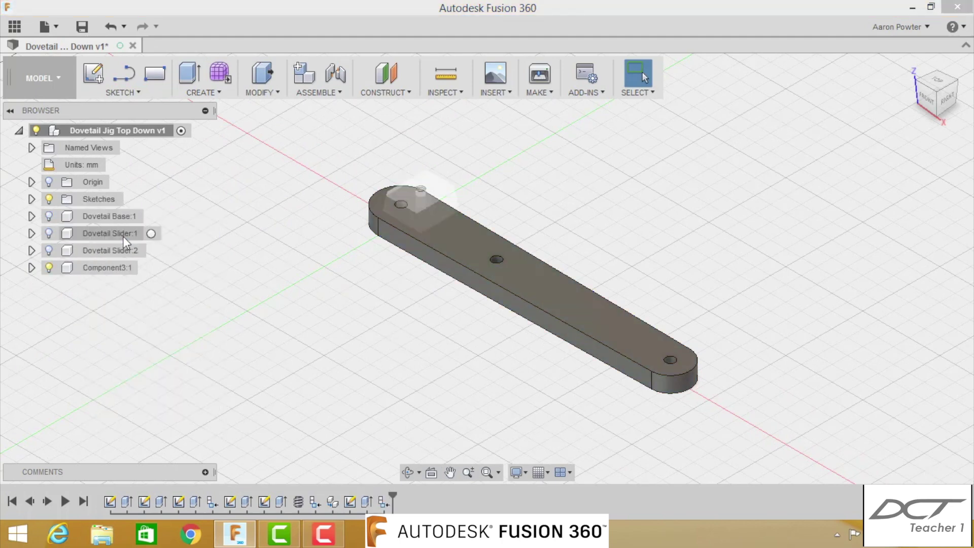
left_click(109, 269)
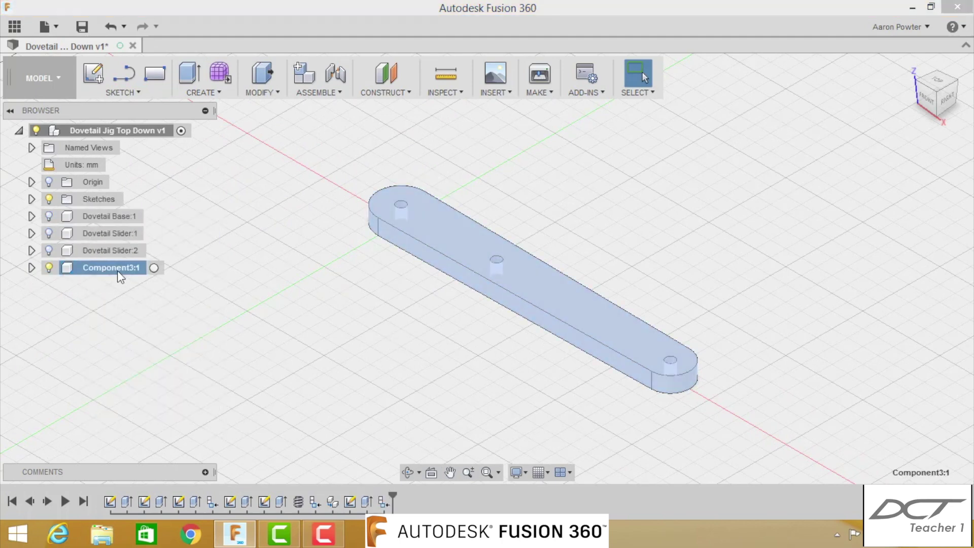
double_click(118, 269)
type("Crank Handle")
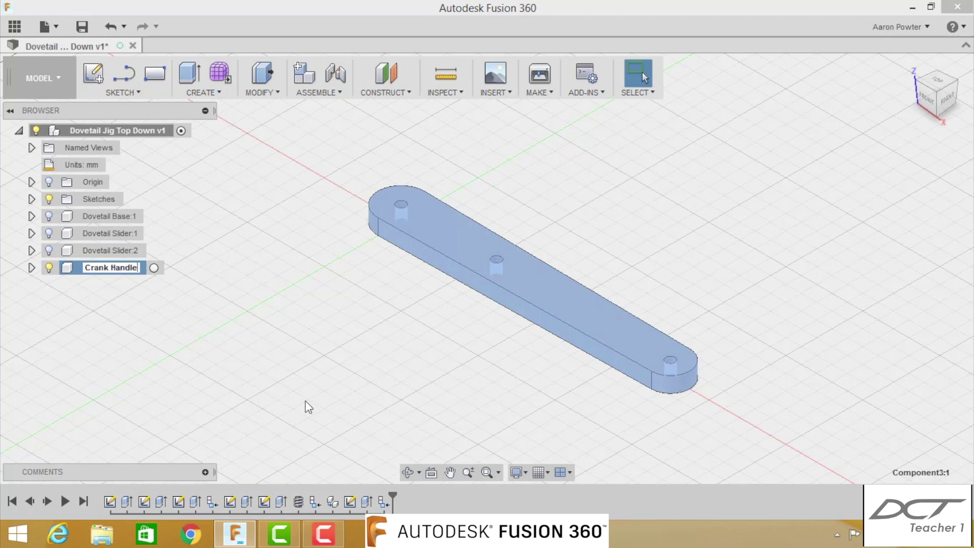
key("Return")
left_click(344, 360)
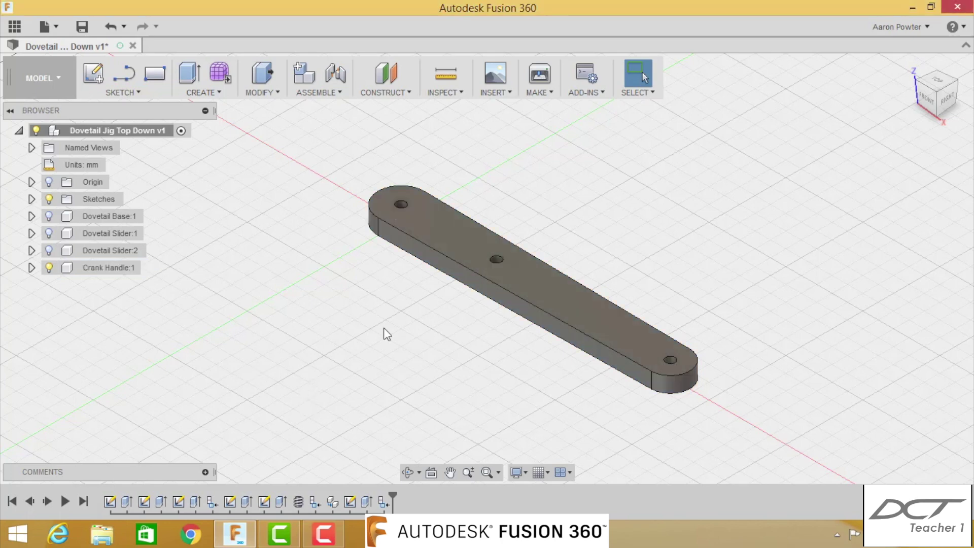
- Show the Dovetail Base and both Dovetail Sliders to compare them with the Crank Handle, and hide all three again
scroll(388, 319, "down", 2)
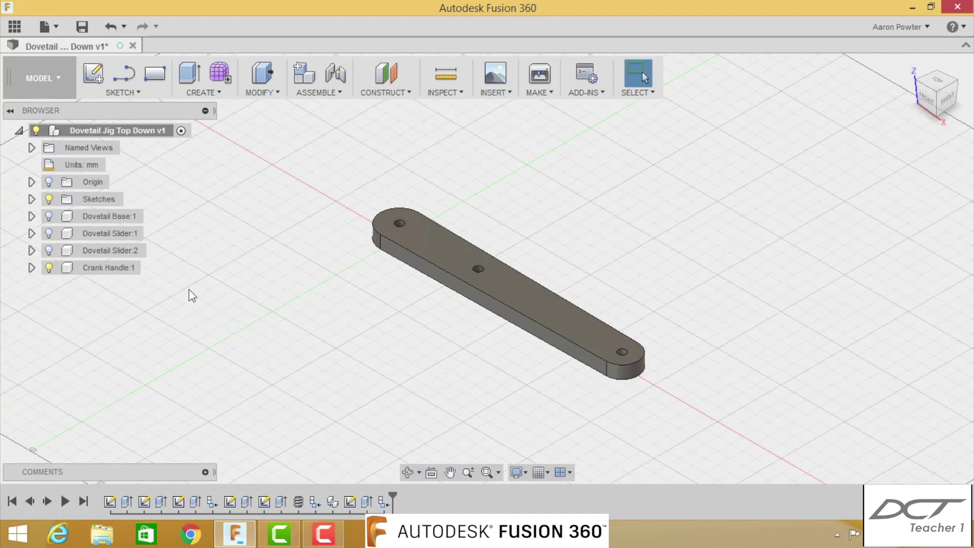
left_click(49, 217)
left_click(48, 233)
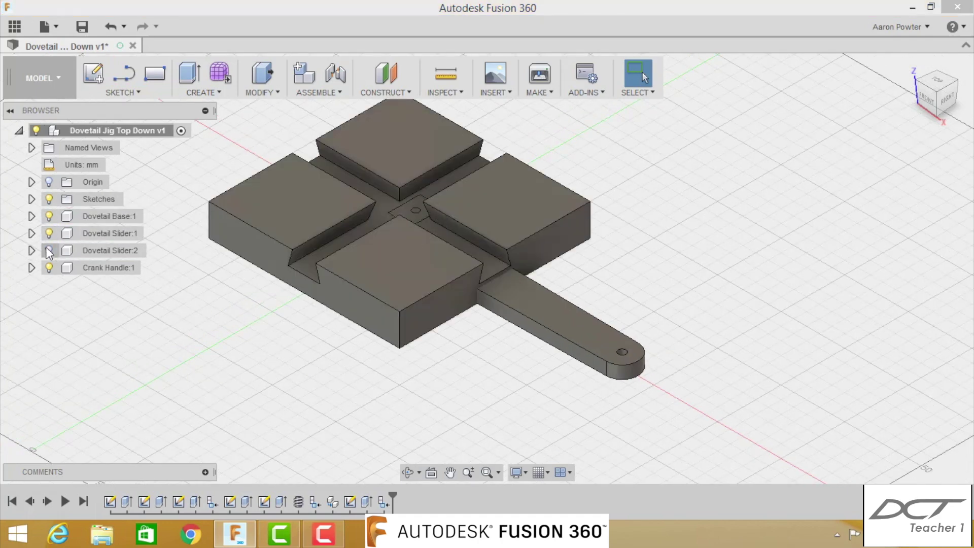
left_click(48, 251)
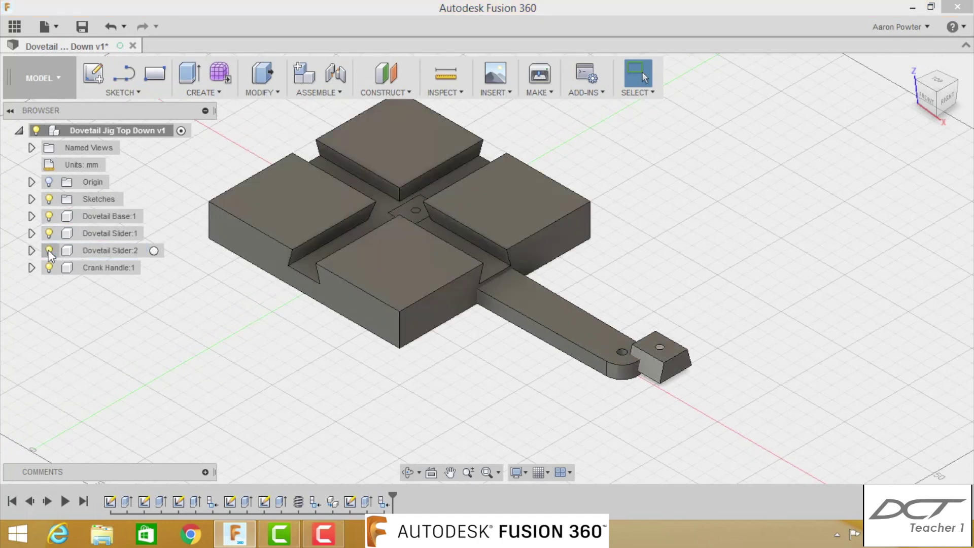
left_click(55, 217)
left_click(49, 217)
left_click(49, 234)
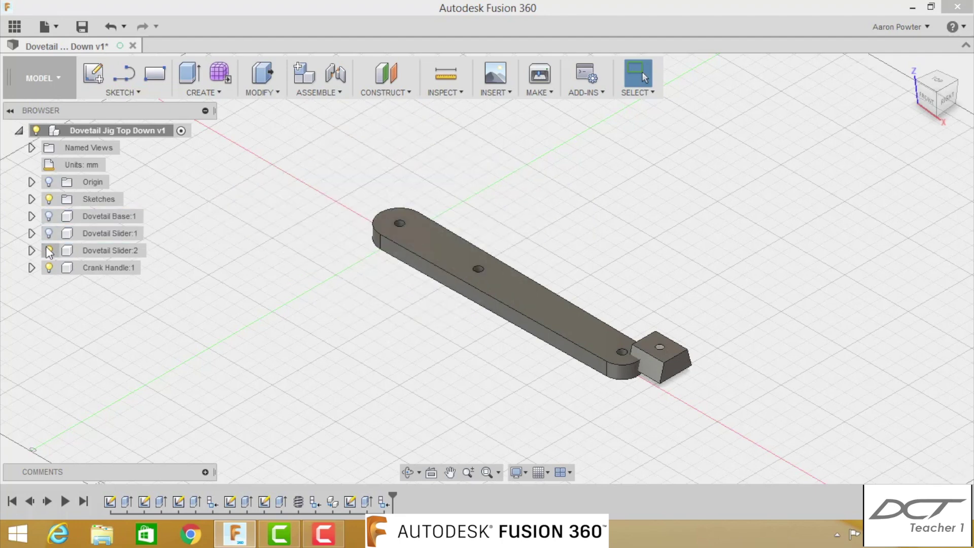
left_click(48, 251)
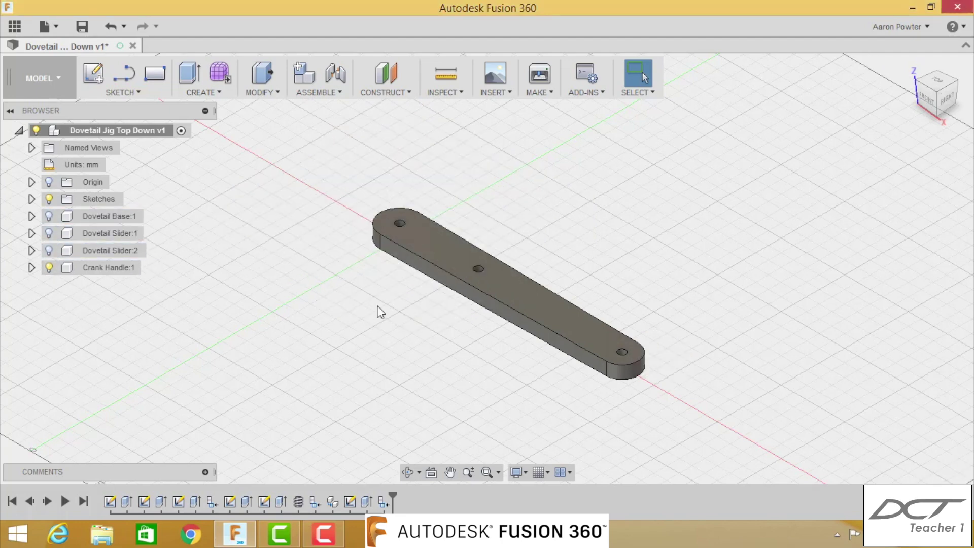
- Hide the Crank Handle and draw a 70 mm vertical line up from the origin in a new sketch on the front plane
left_click(92, 74)
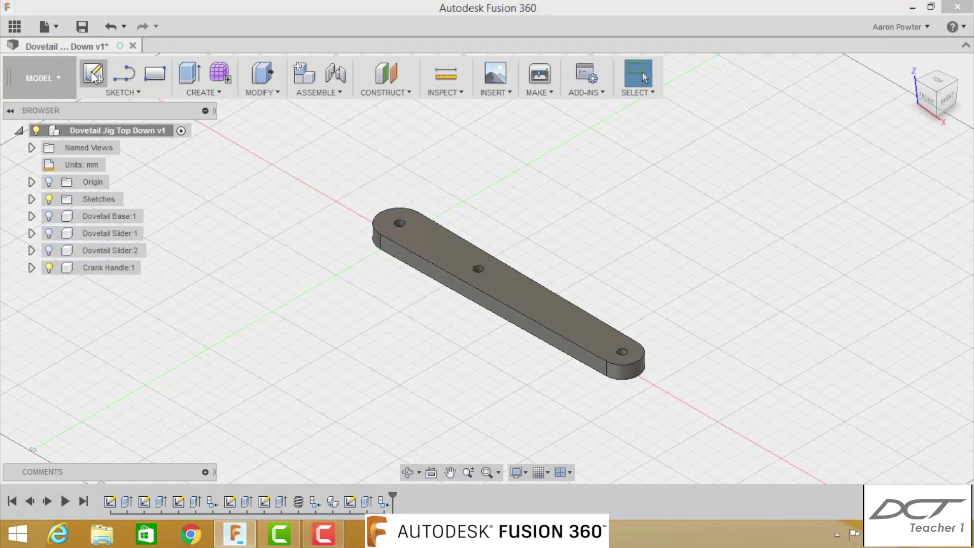
left_click(48, 267)
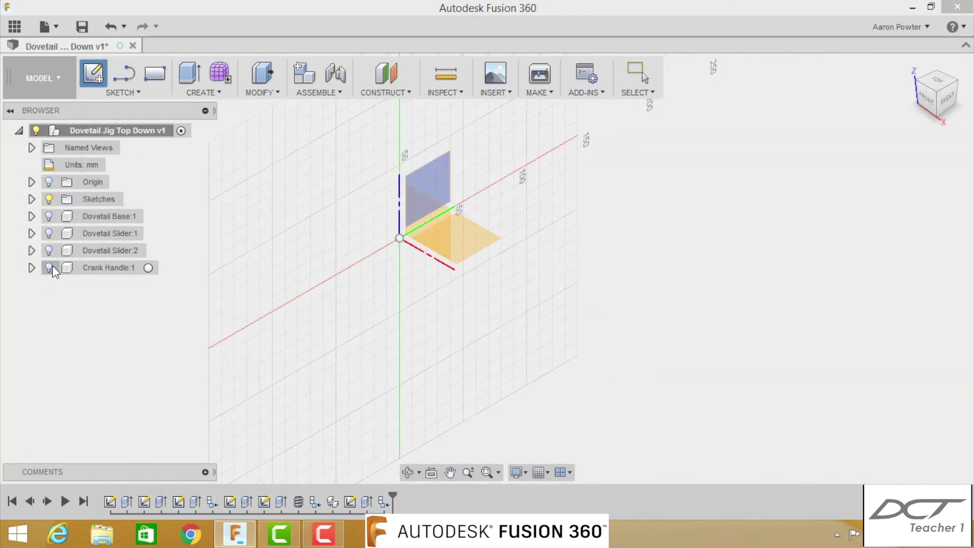
left_click(410, 231)
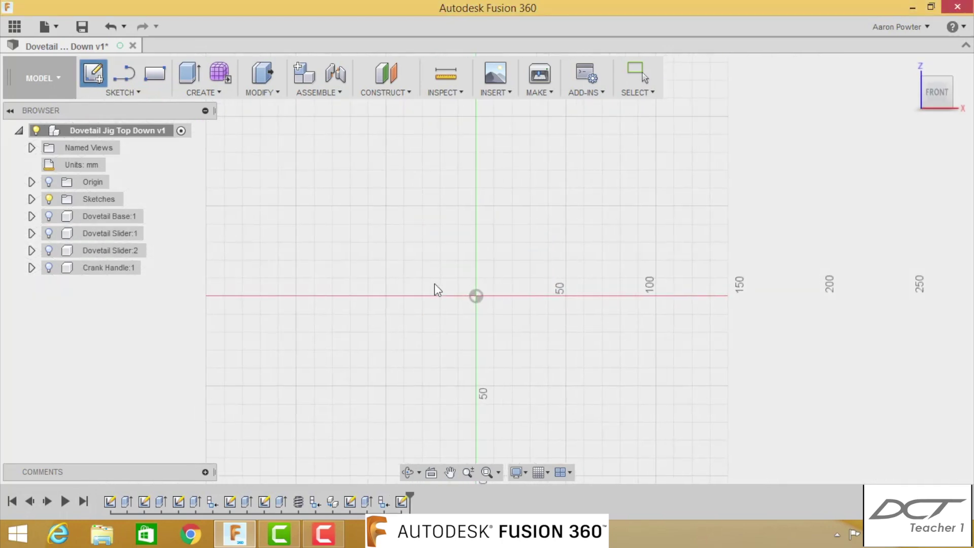
key("l")
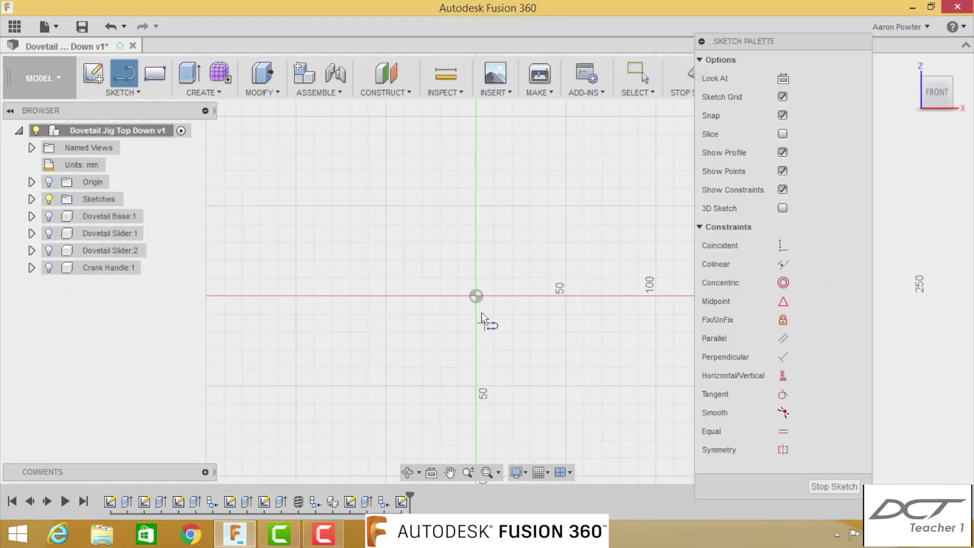
left_click(476, 295)
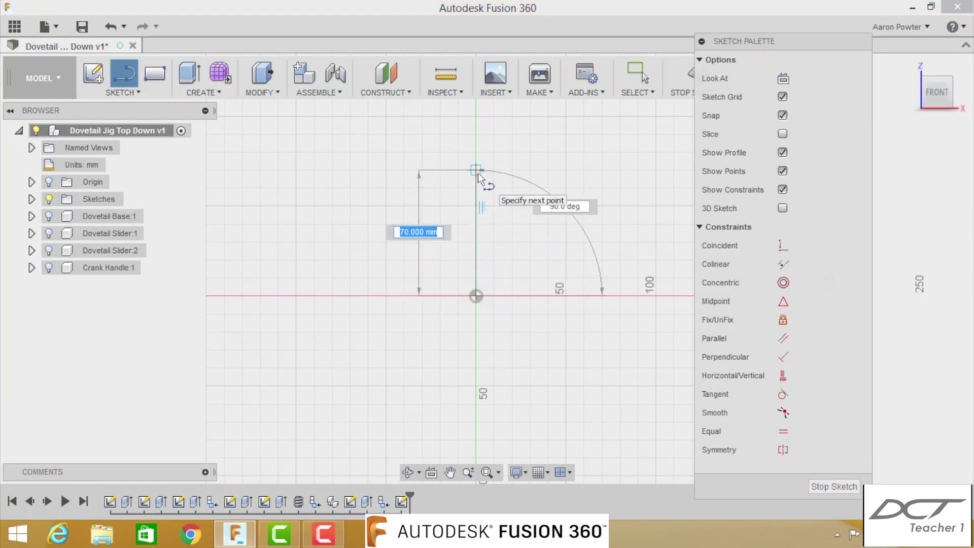
left_click(478, 174)
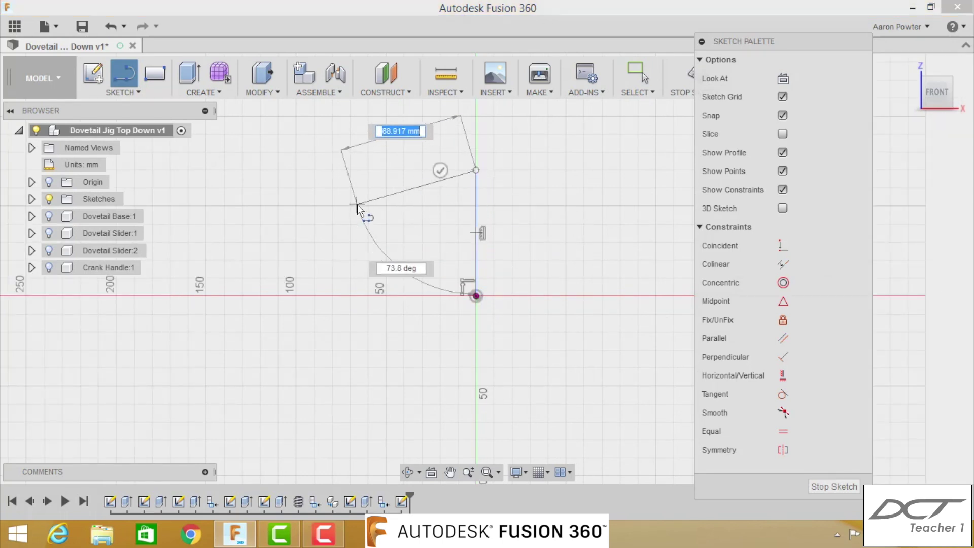
key("Escape")
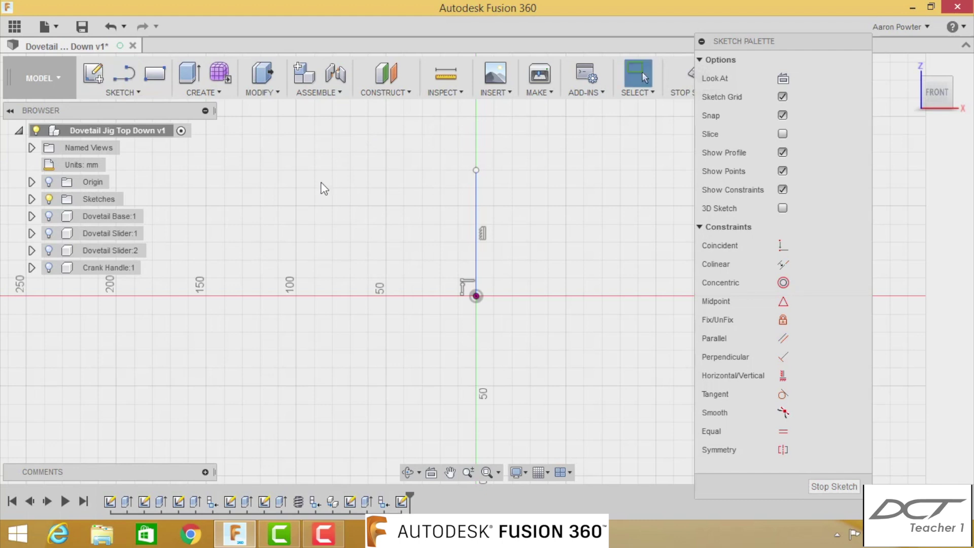
- Draw a curvy fit-point spline for the knob's outline from the vertical line's upper end to the X axis, about 15 mm from the origin
left_click(136, 94)
left_click(111, 236)
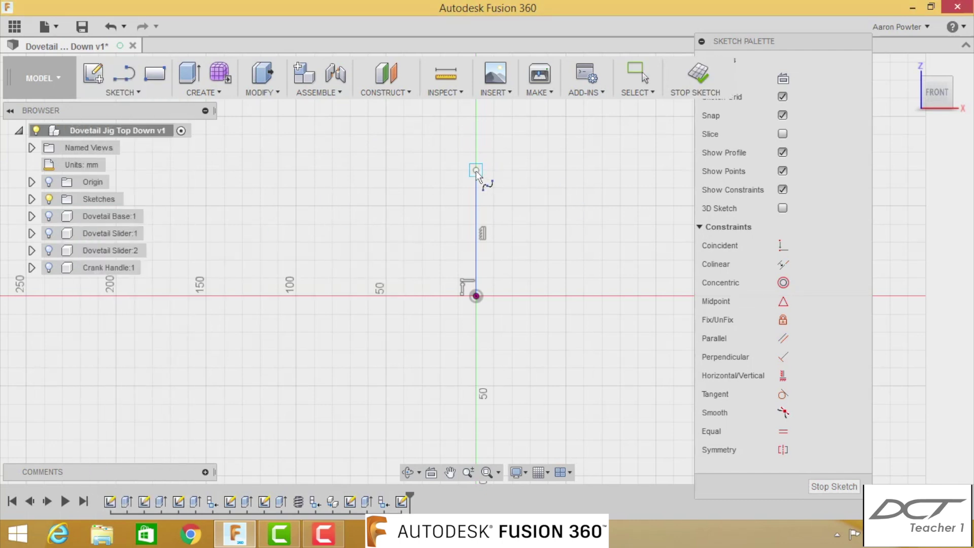
left_click(495, 175)
scroll(495, 174, "up", 2)
scroll(495, 174, "up", 2)
left_click(494, 174)
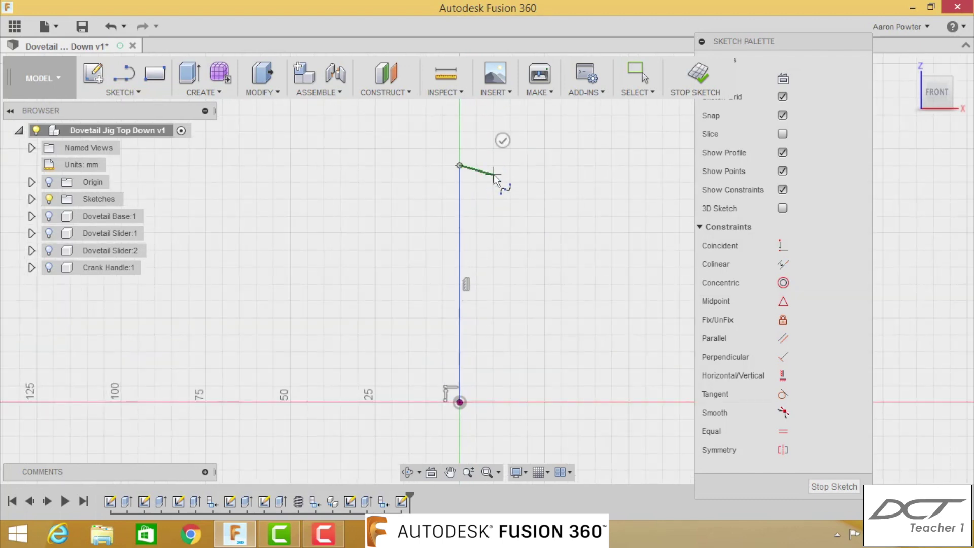
left_click(502, 200)
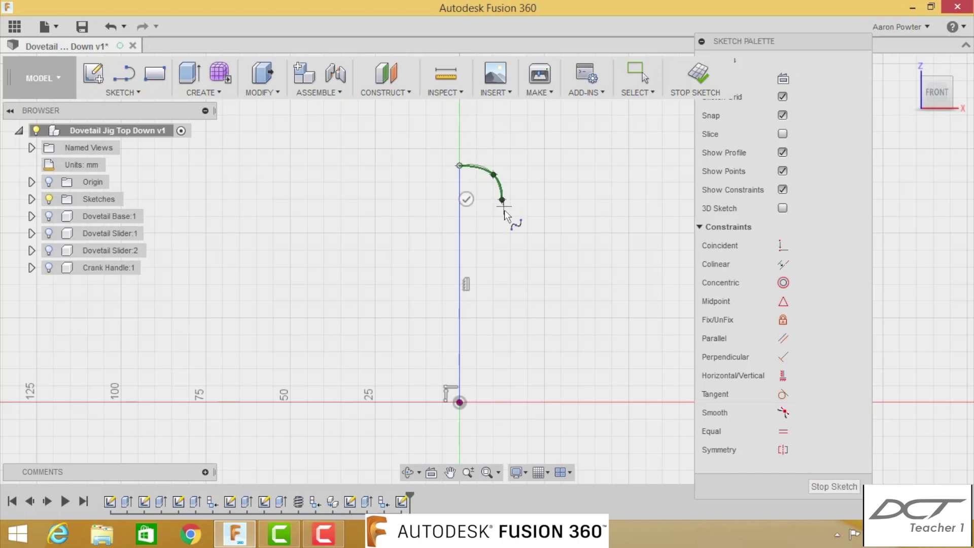
left_click(501, 237)
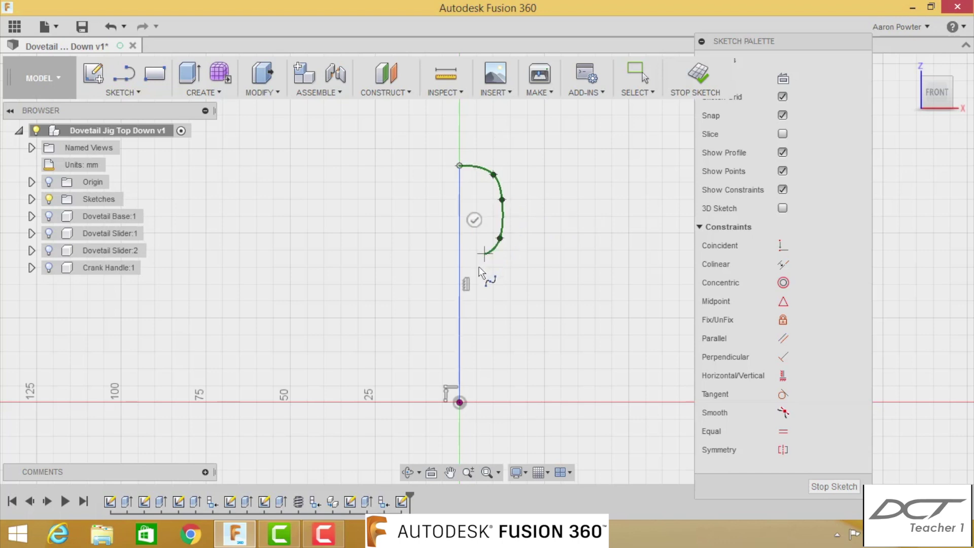
left_click(485, 254)
left_click(477, 276)
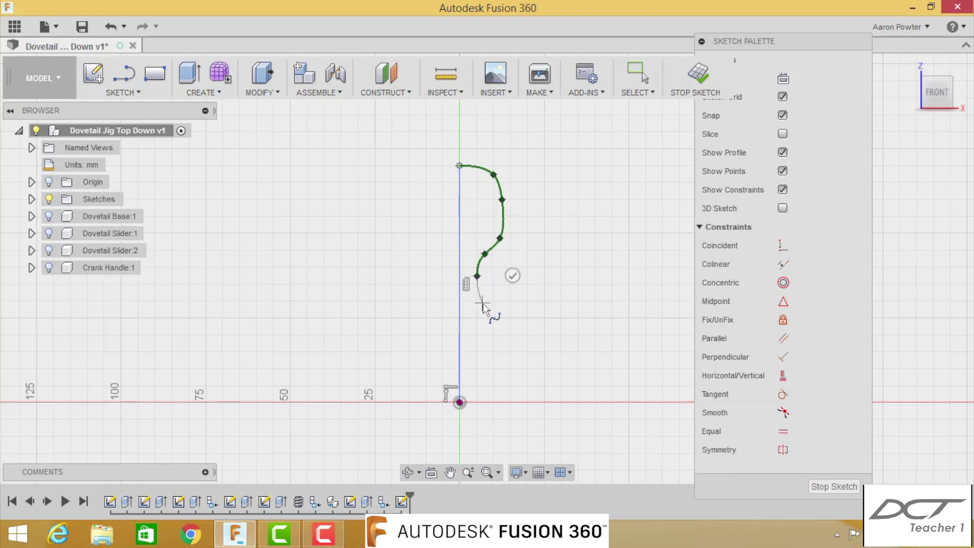
left_click(483, 304)
left_click(493, 318)
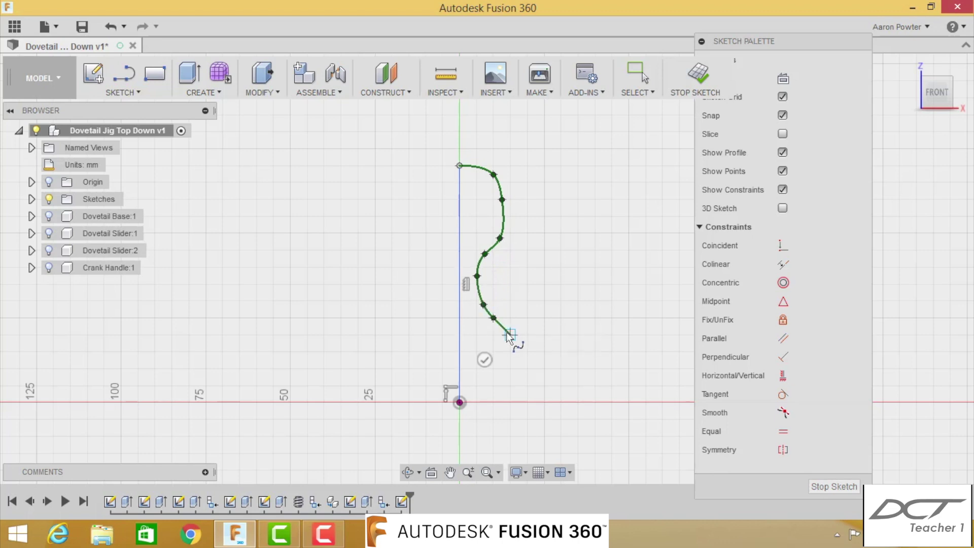
left_click(510, 334)
left_click(518, 362)
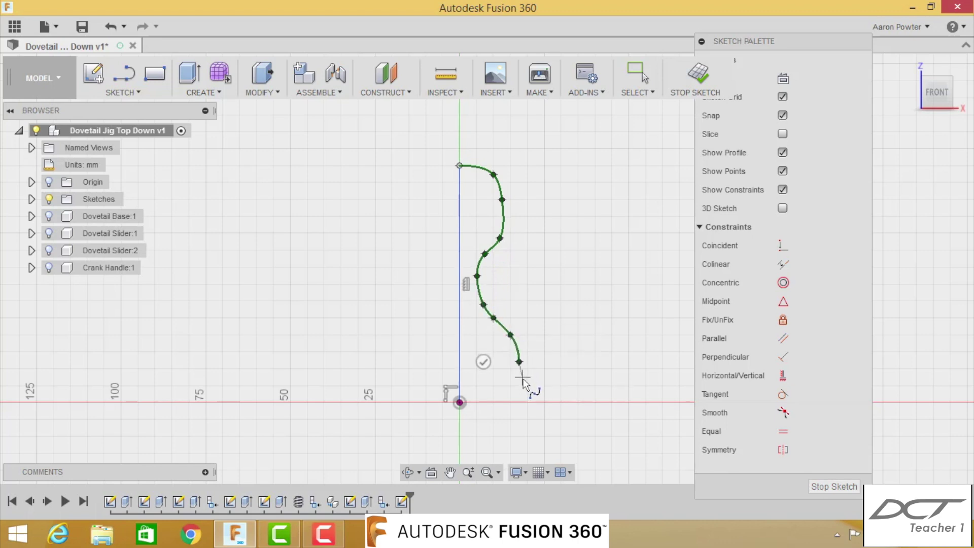
left_click(518, 389)
left_click(511, 401)
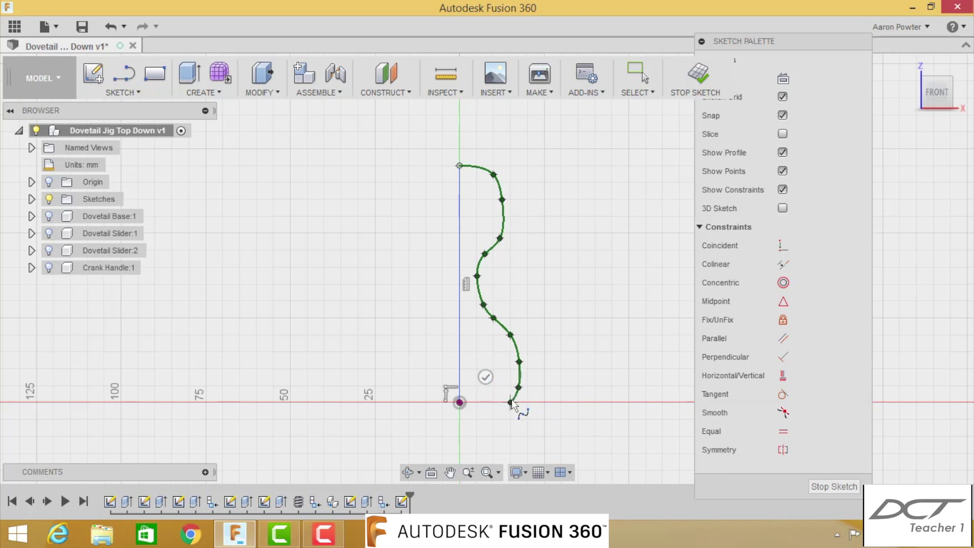
left_click(486, 377)
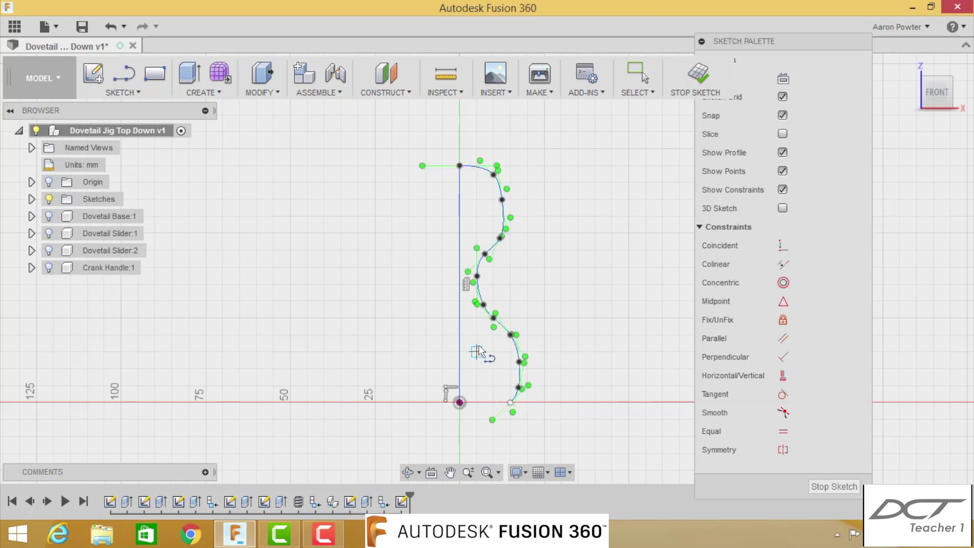
- Draw connected lines from the spline's lower end: about 8 mm toward the origin, about 15 mm up, and about 7 mm across to the vertical line
scroll(472, 388, "up", 1)
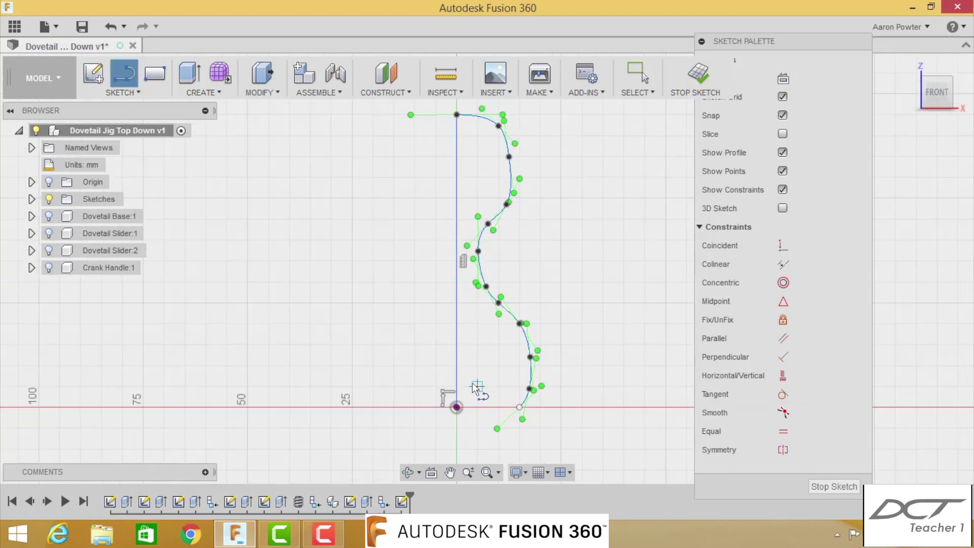
left_click(520, 407)
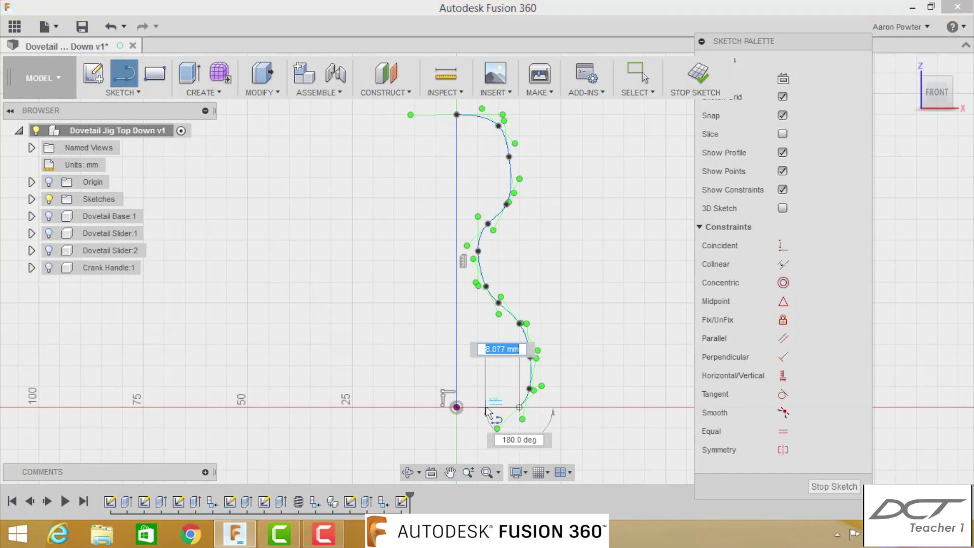
left_click(486, 408)
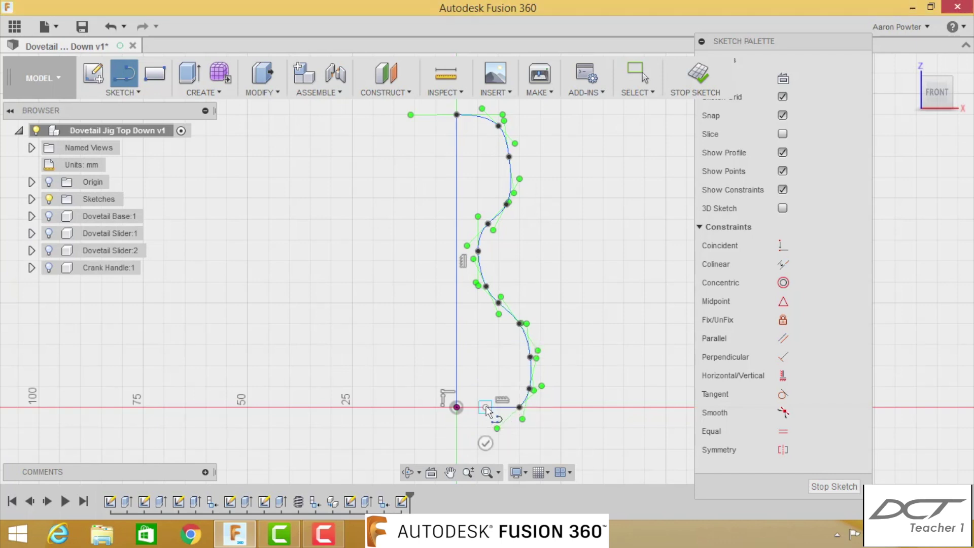
left_click(486, 345)
left_click(457, 344)
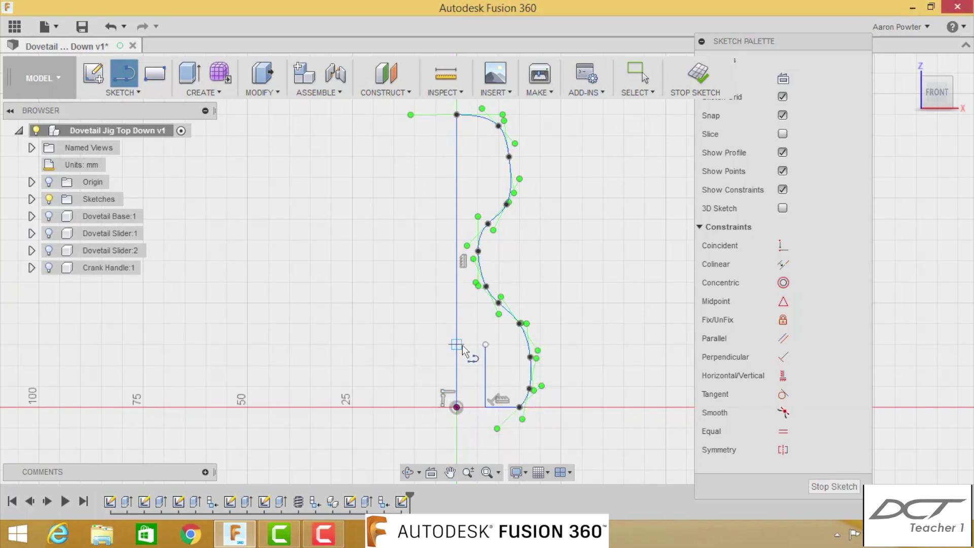
left_click(485, 344)
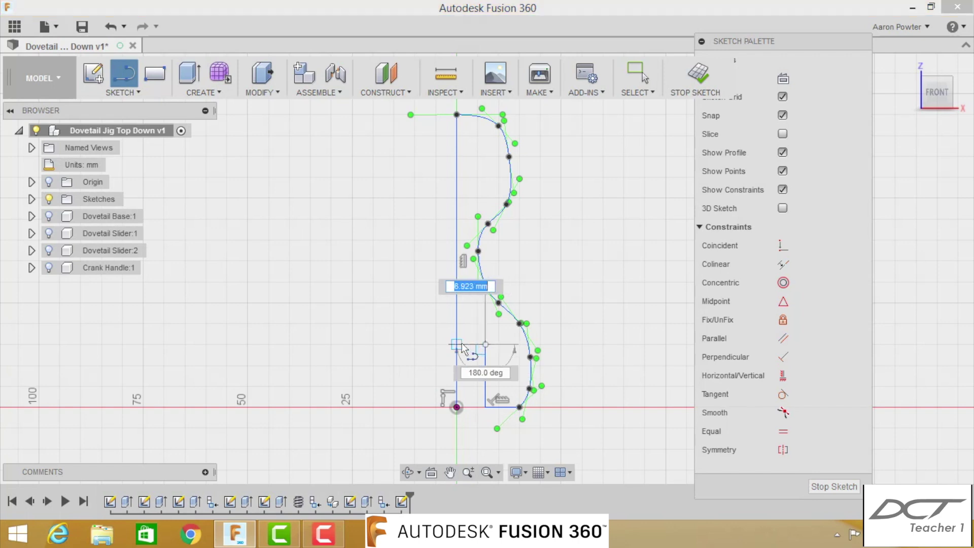
left_click(456, 344)
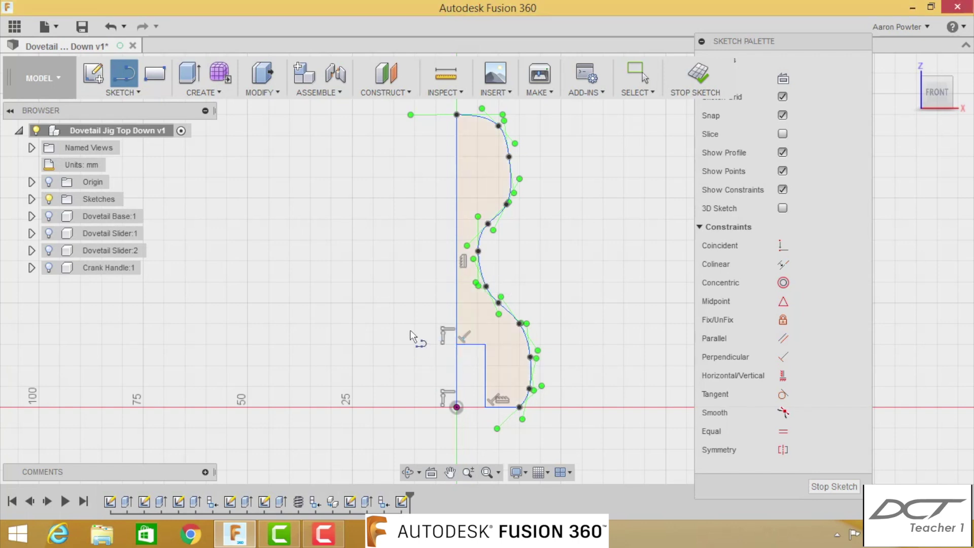
key("Escape")
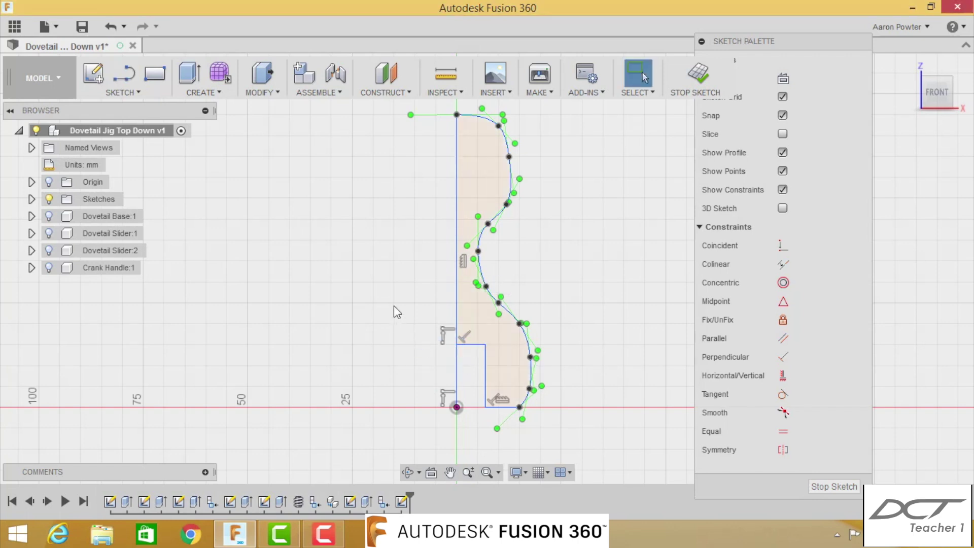
- Dimension the distance between the long vertical line and the recess's short vertical side as 3 mm
key("d")
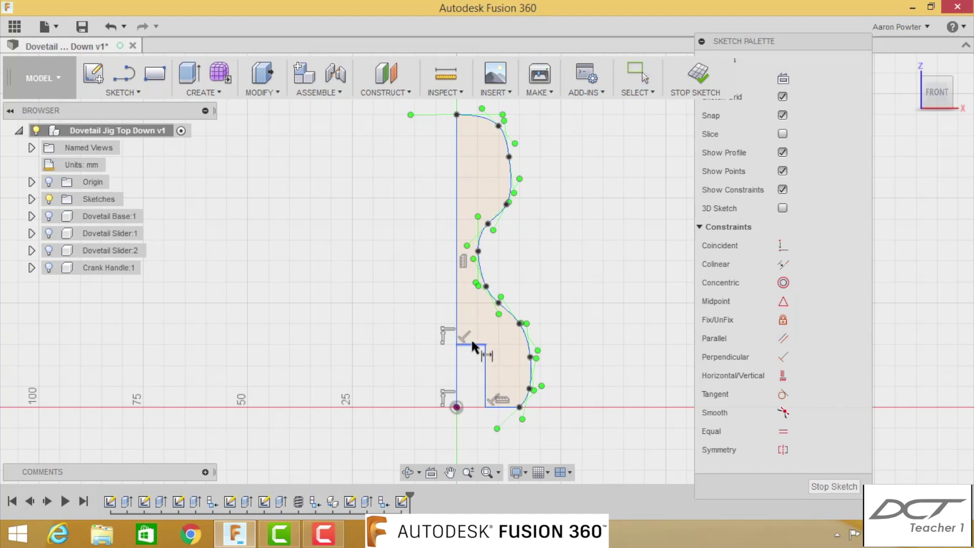
left_click(455, 326)
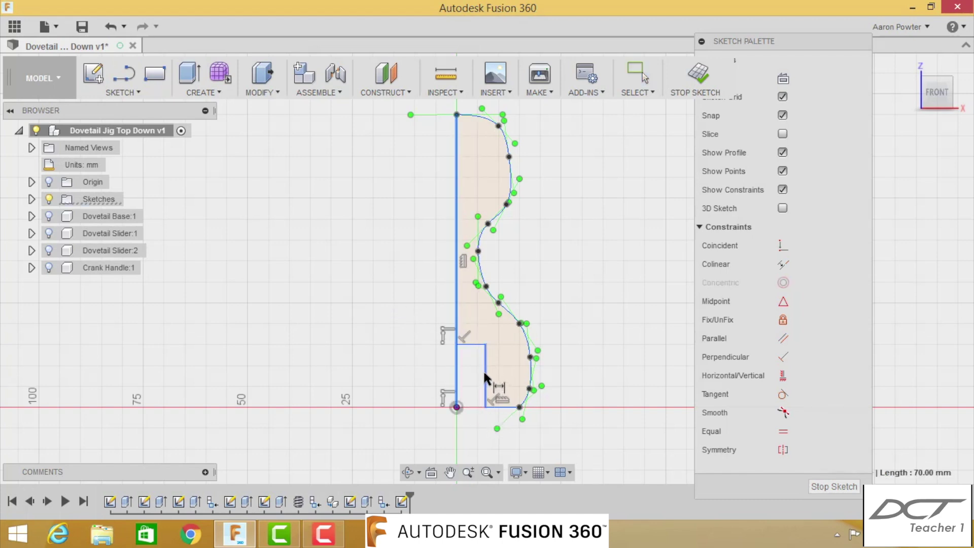
left_click(486, 388)
left_click(412, 319)
type("3")
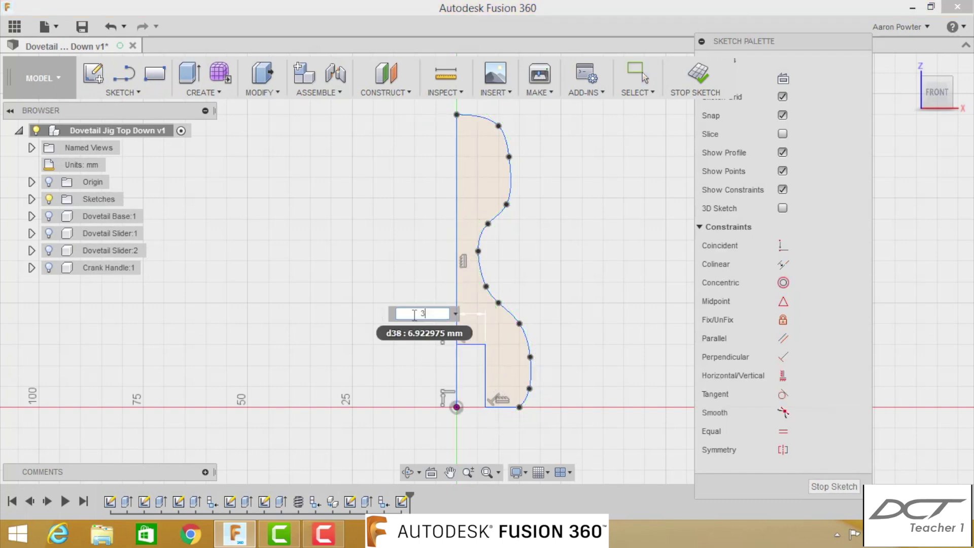
key("Return")
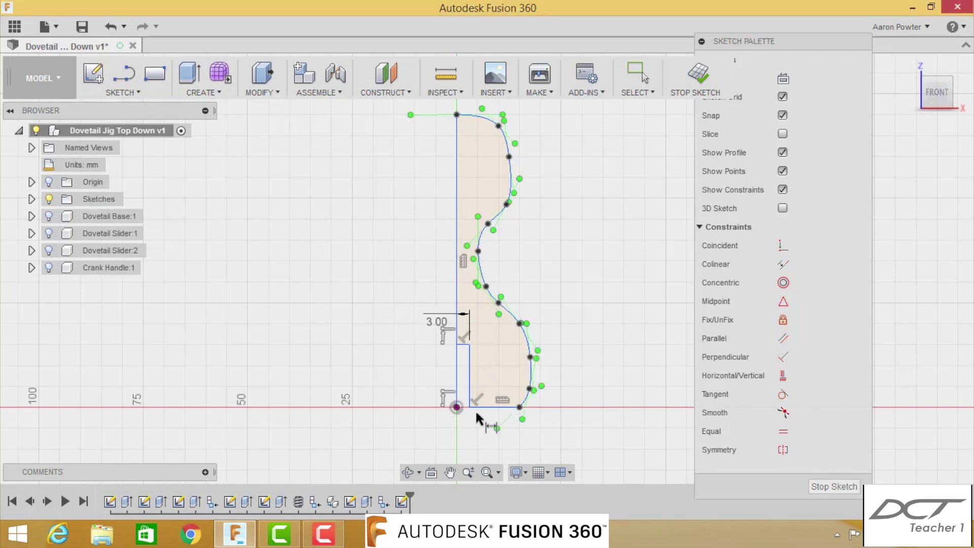
- Dimension the height of the recess's short vertical side as 10 mm, and change it to 15 mm
left_click(472, 395)
left_click(490, 378)
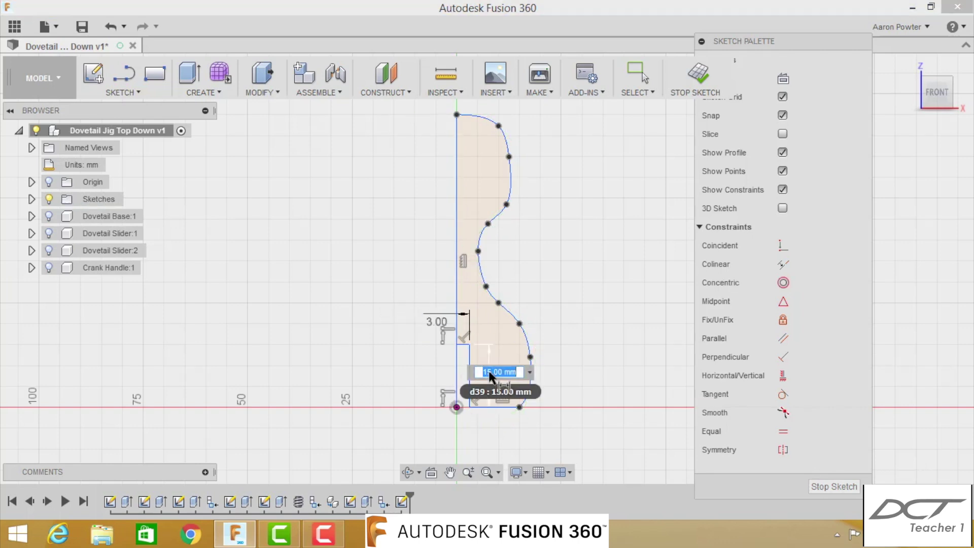
type("10")
key("Return")
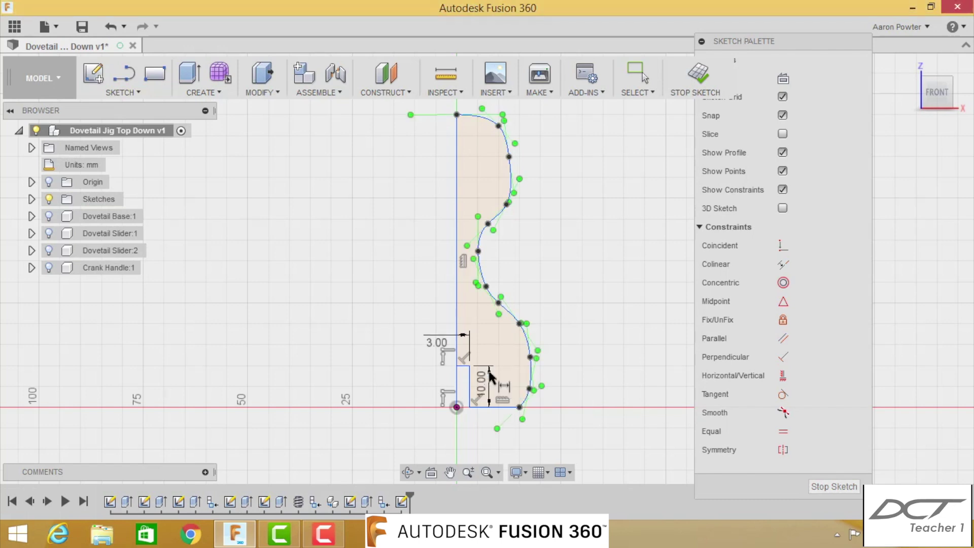
double_click(489, 384)
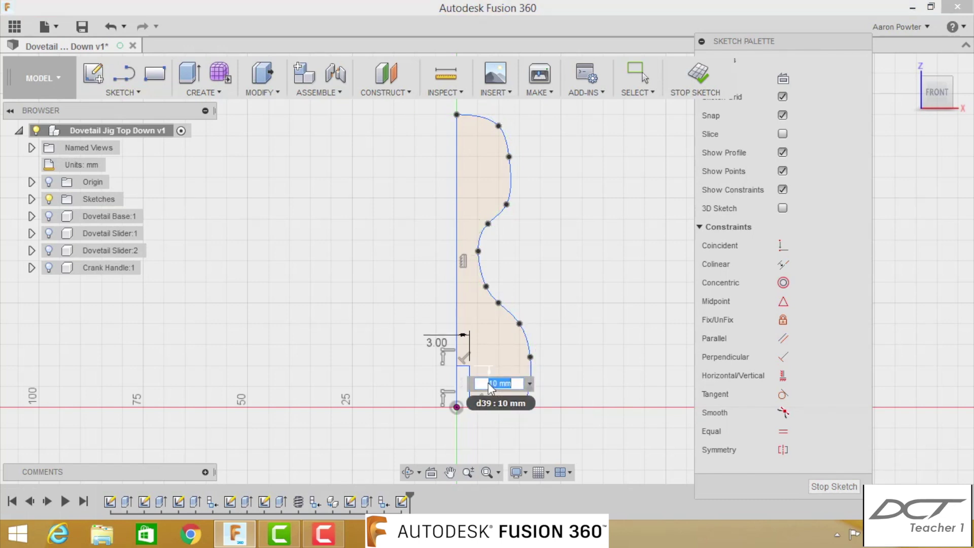
key("Return")
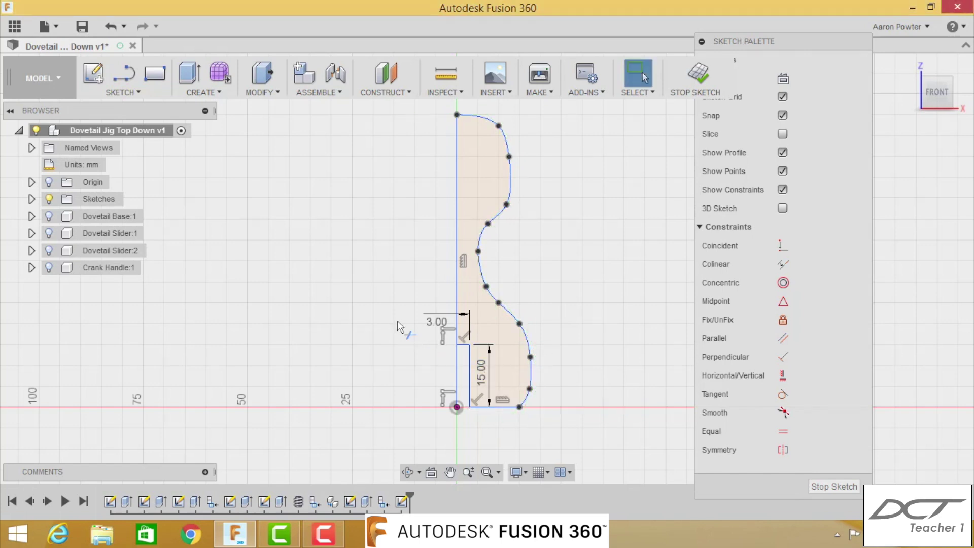
- Trim away the part of the long vertical line that lies alongside the recess, between the origin and the recess's upper edge
left_click(456, 371)
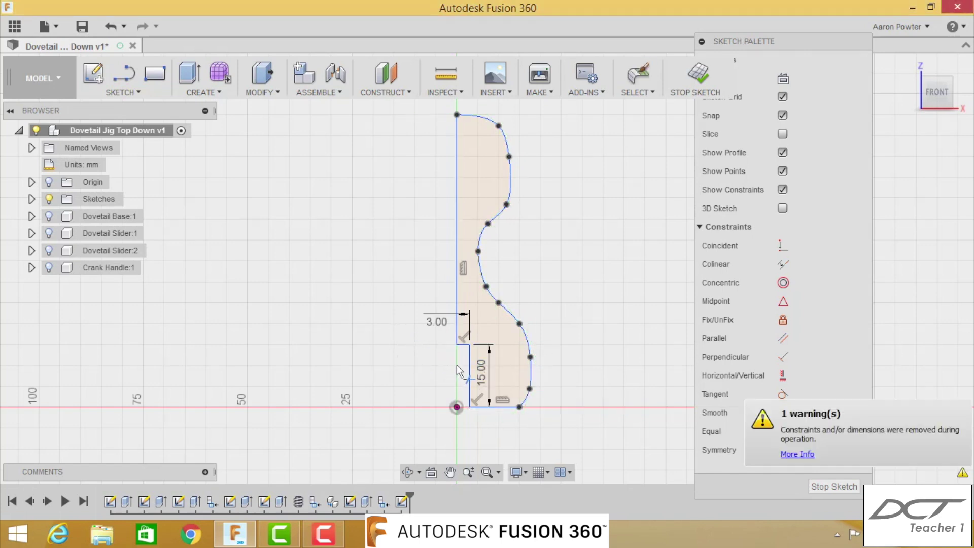
key("Escape")
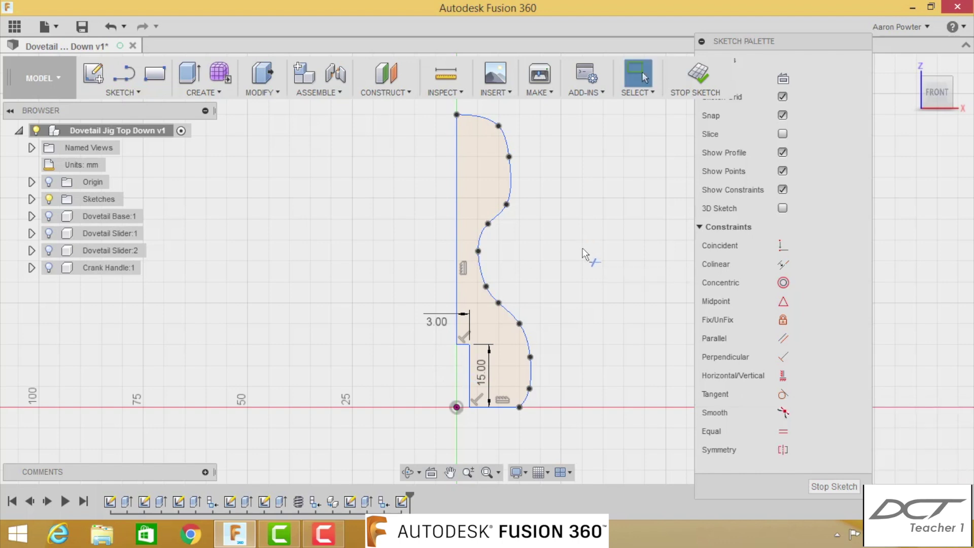
- Move the spline's fit points to smooth the knob's upper bulge, neck and lower bulge, and finish the sketch
scroll(576, 269, "down", 1)
middle_click_drag(533, 256, 425, 202)
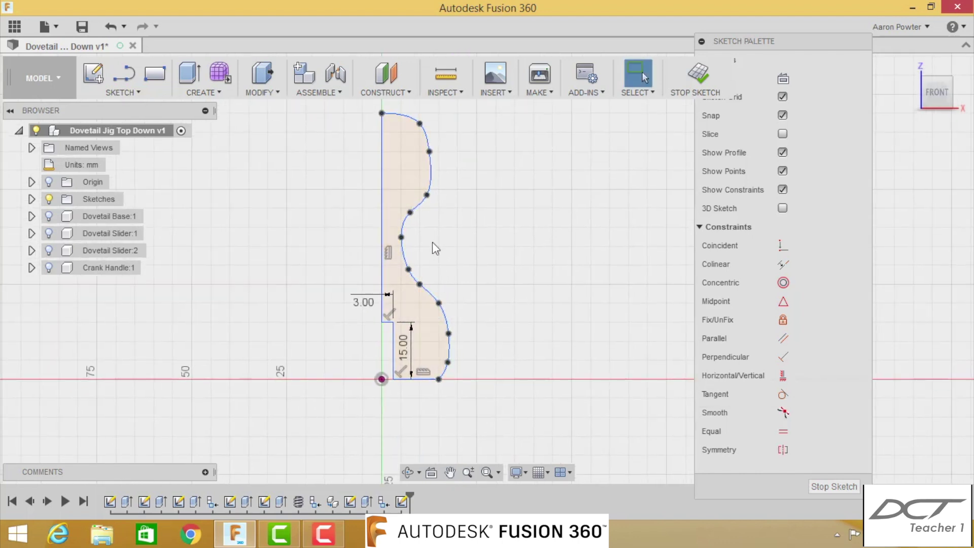
left_click(418, 122)
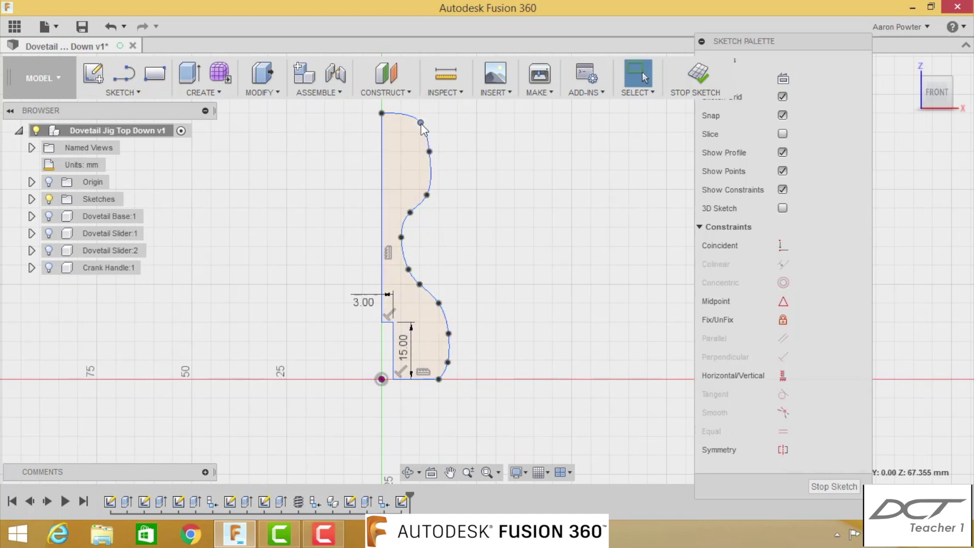
left_click_drag(429, 152, 434, 159)
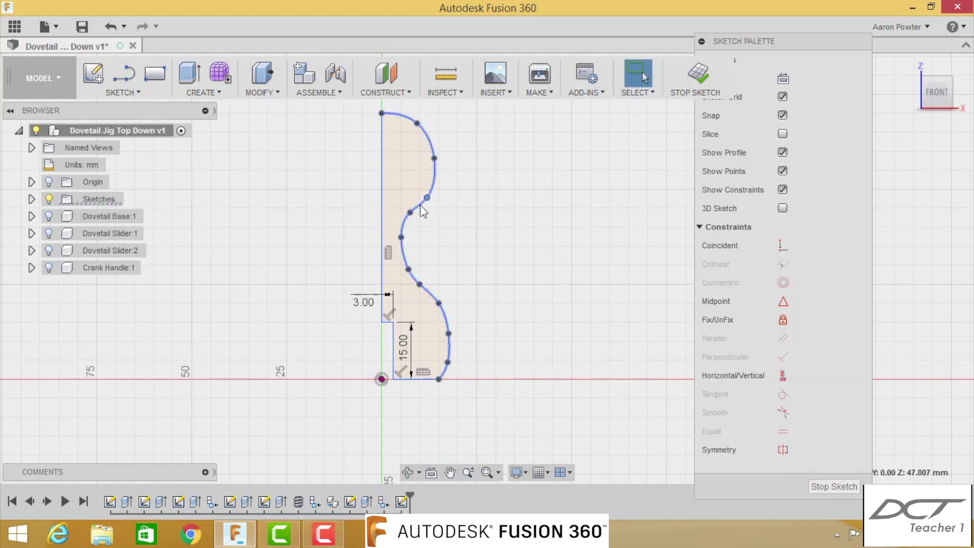
left_click_drag(412, 215, 429, 285)
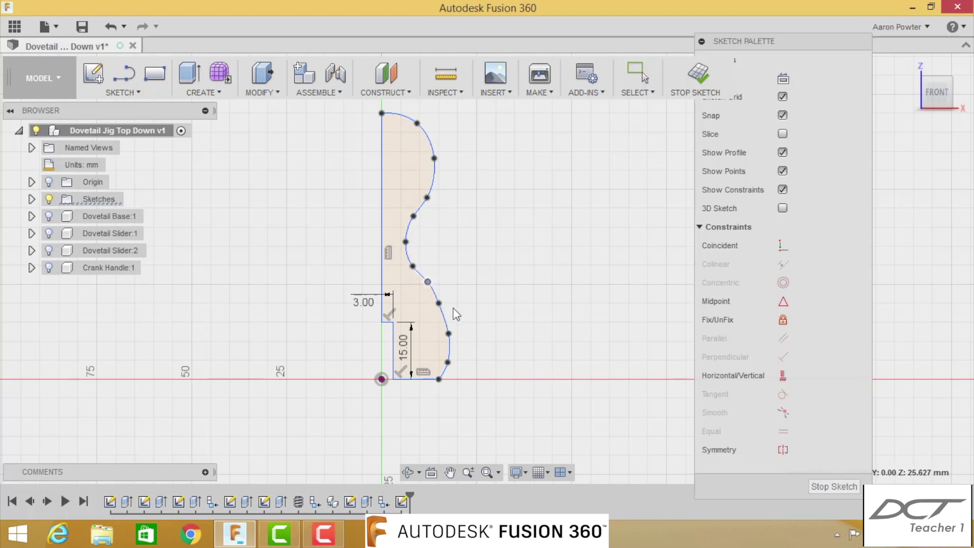
left_click_drag(449, 333, 448, 325)
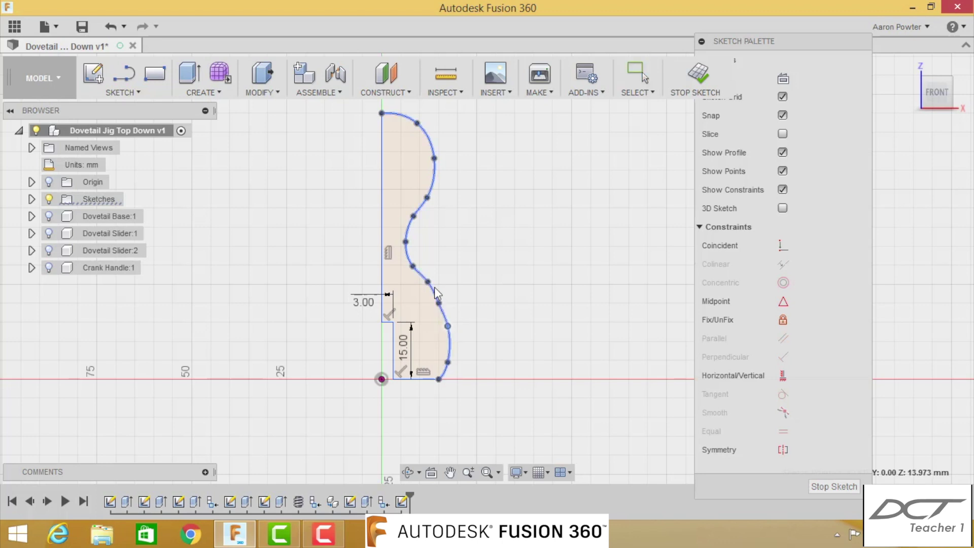
left_click_drag(429, 282, 430, 287)
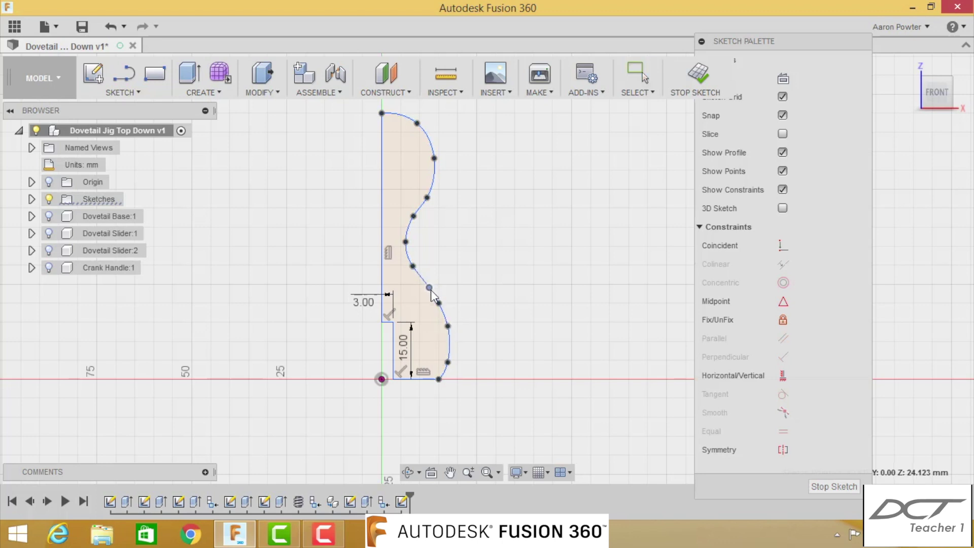
key("Escape")
left_click_drag(448, 363, 449, 352)
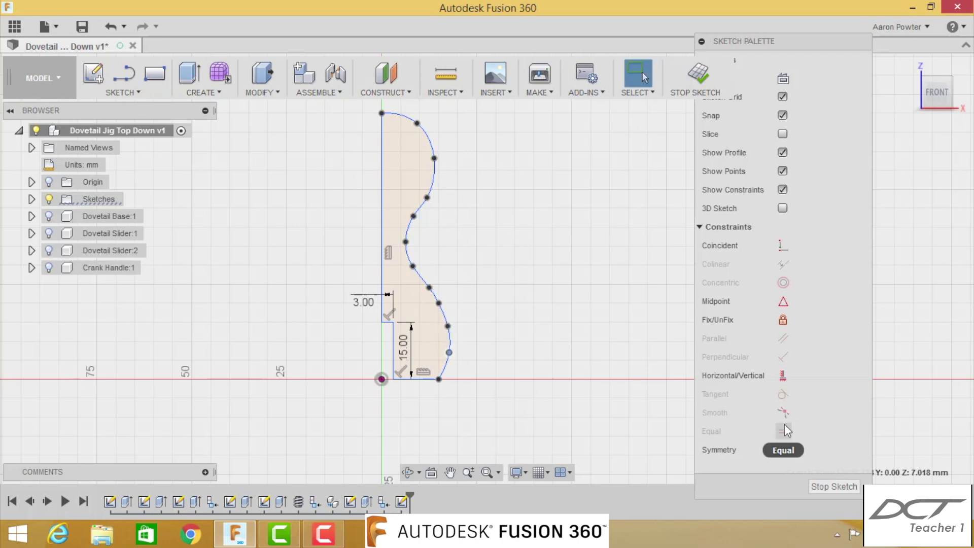
left_click(832, 486)
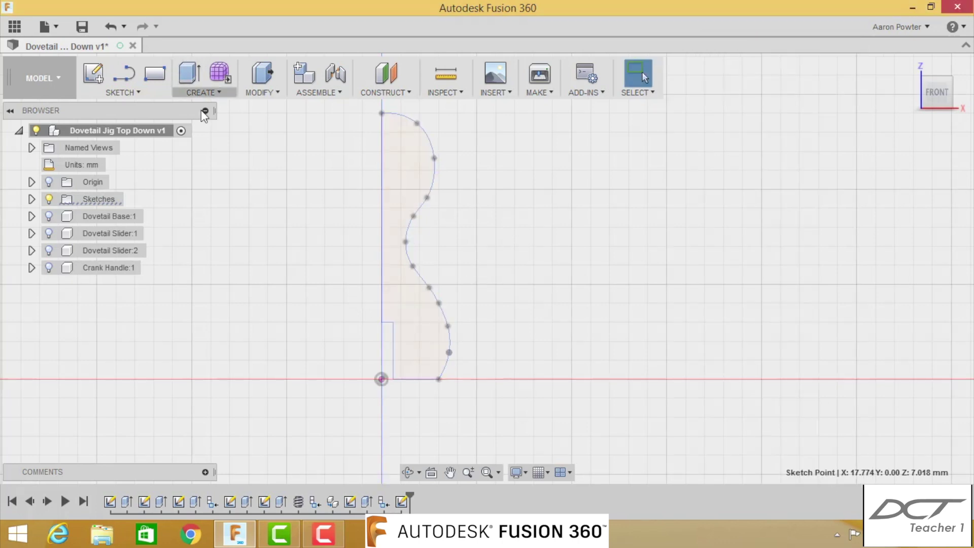
- Revolve the closed knob profile 360 degrees about its long vertical line as a new body
left_click(203, 92)
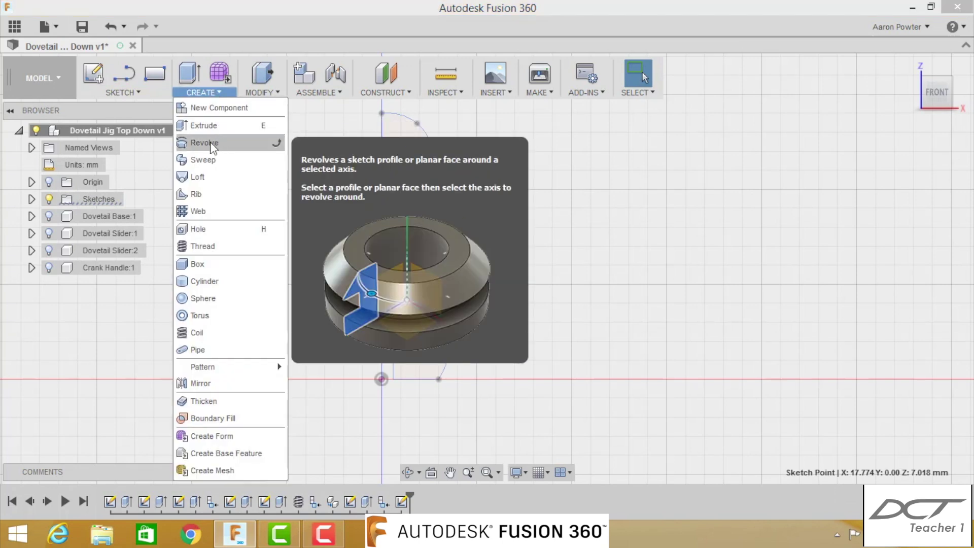
left_click(213, 146)
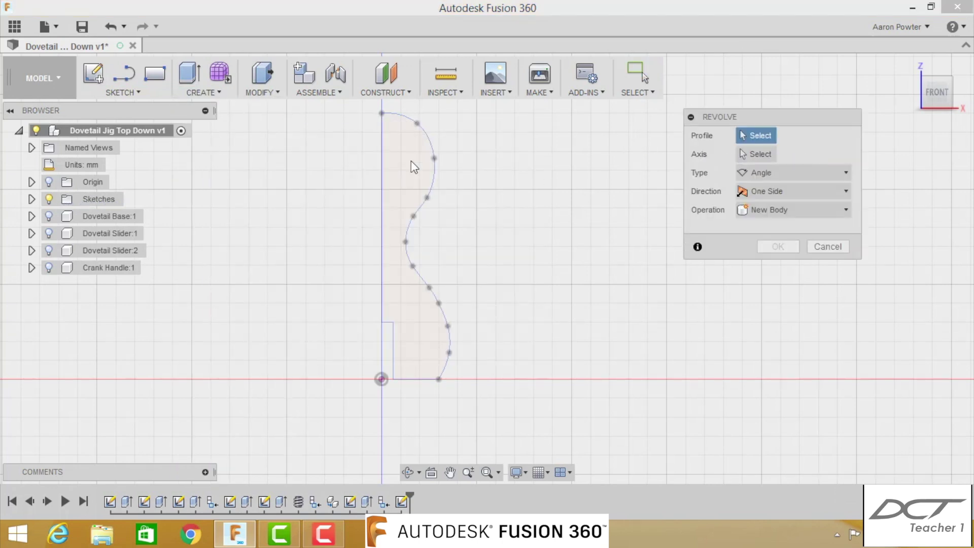
left_click(394, 160)
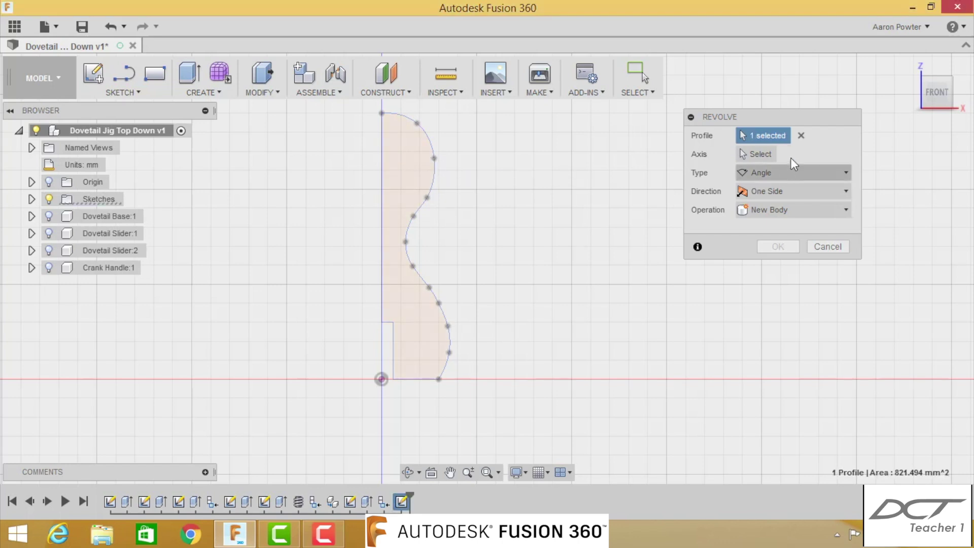
left_click(382, 188)
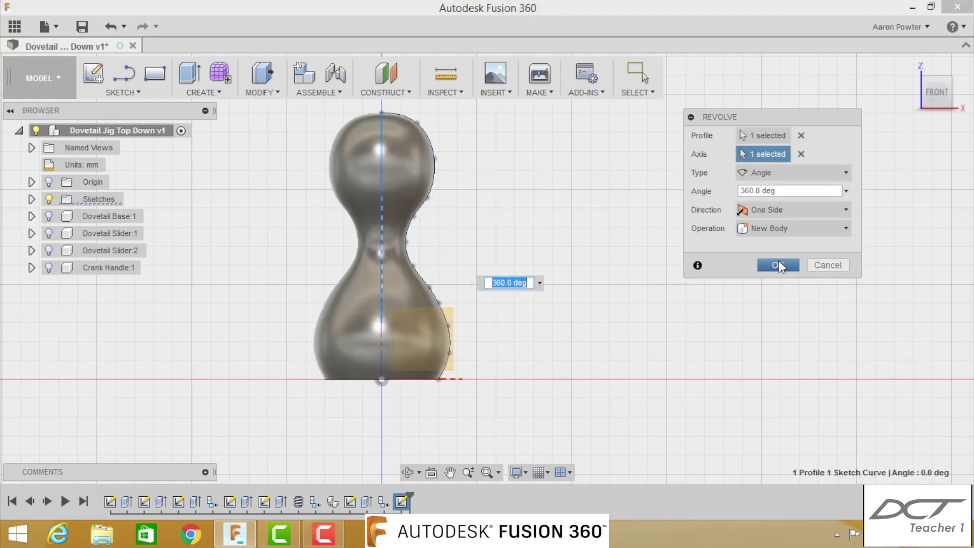
left_click(779, 264)
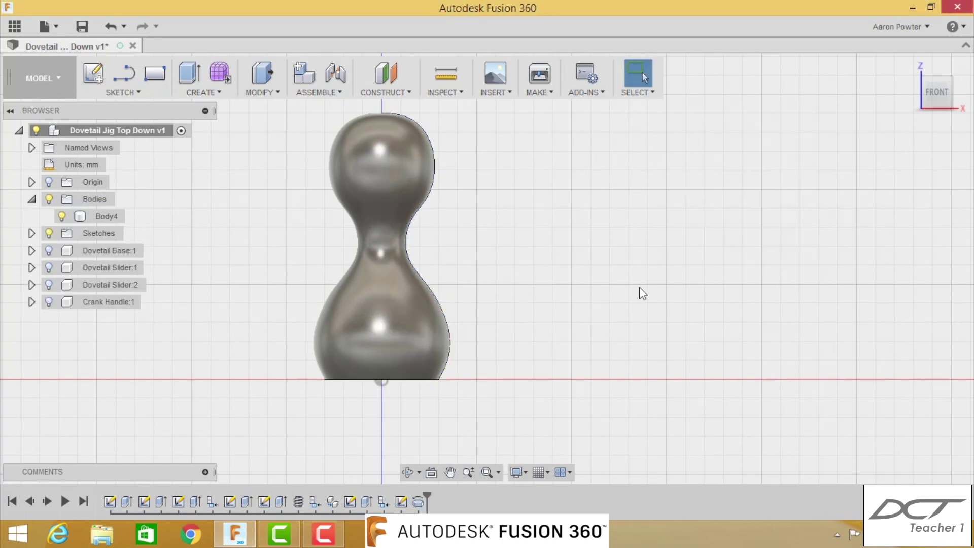
- Create a component from the revolved knob body and rename it Handle
left_click(909, 65)
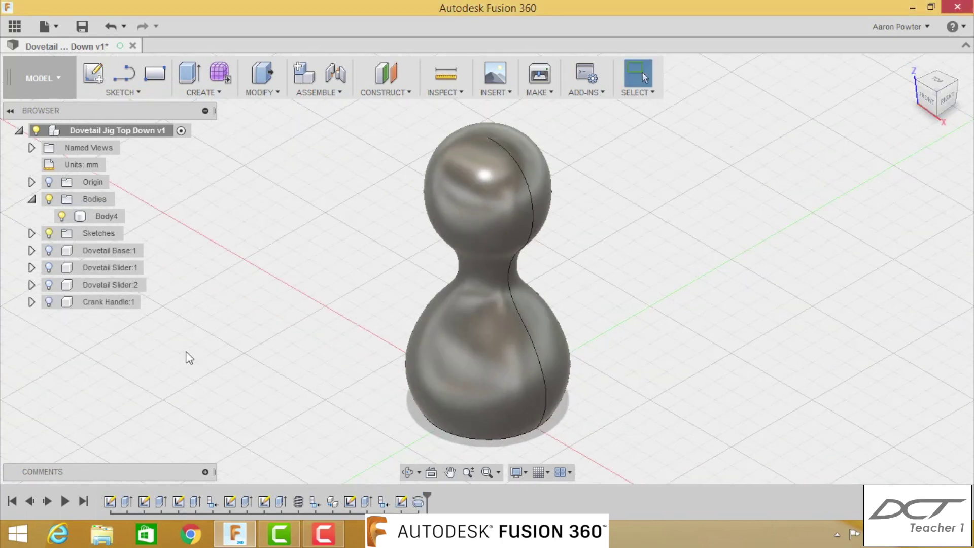
right_click(105, 215)
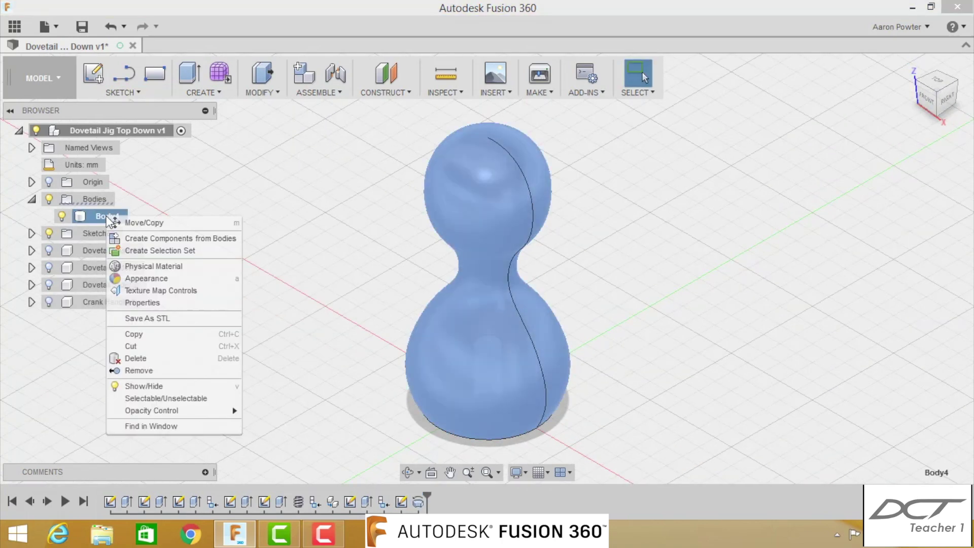
left_click(149, 240)
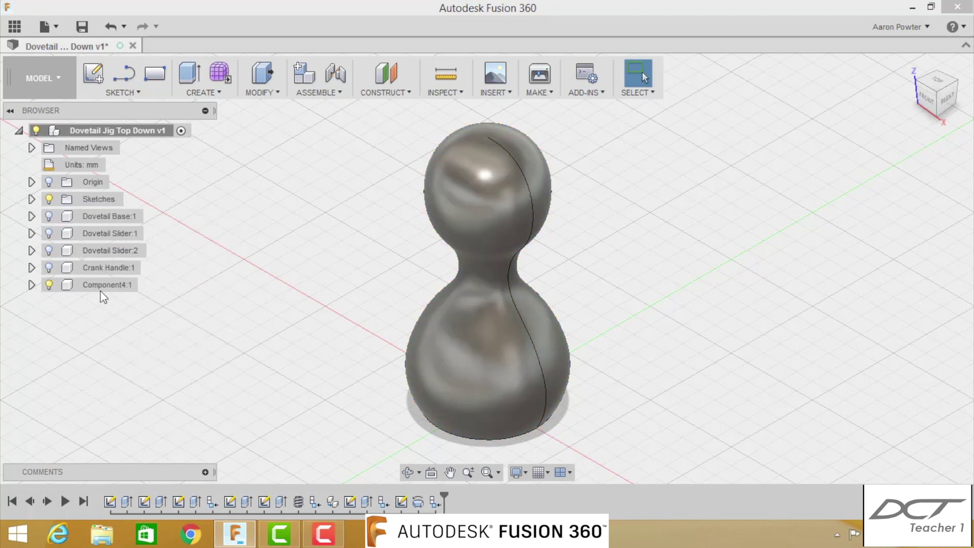
left_click(105, 284)
left_click(105, 283)
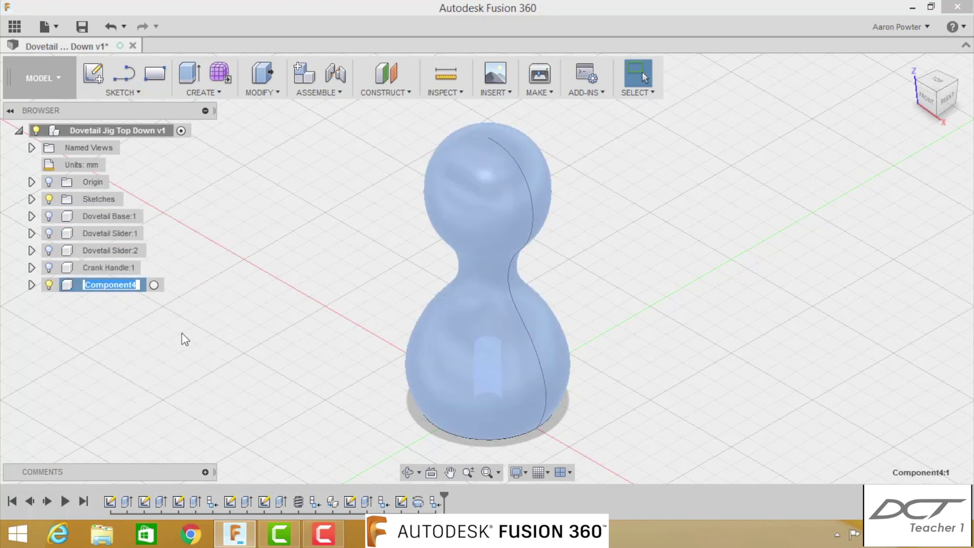
type("Handle")
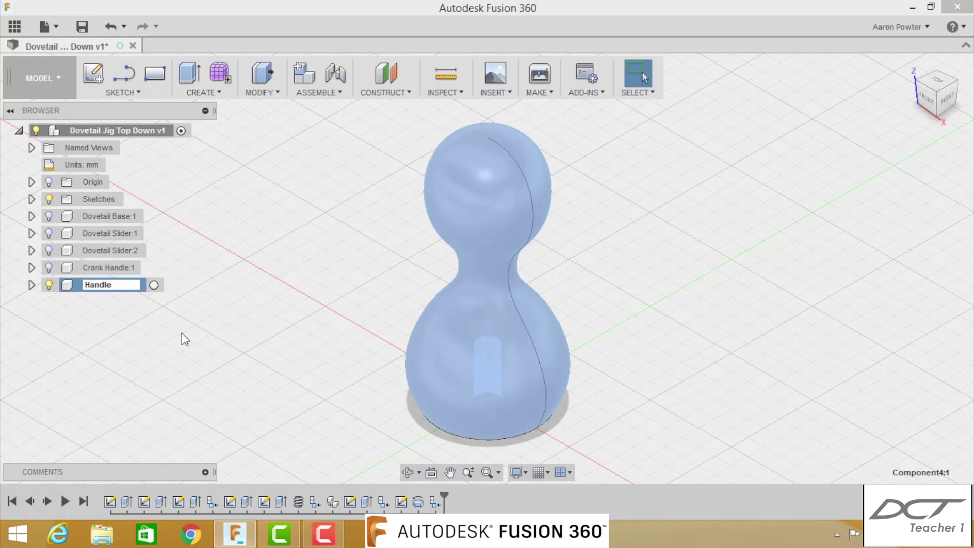
key("Return")
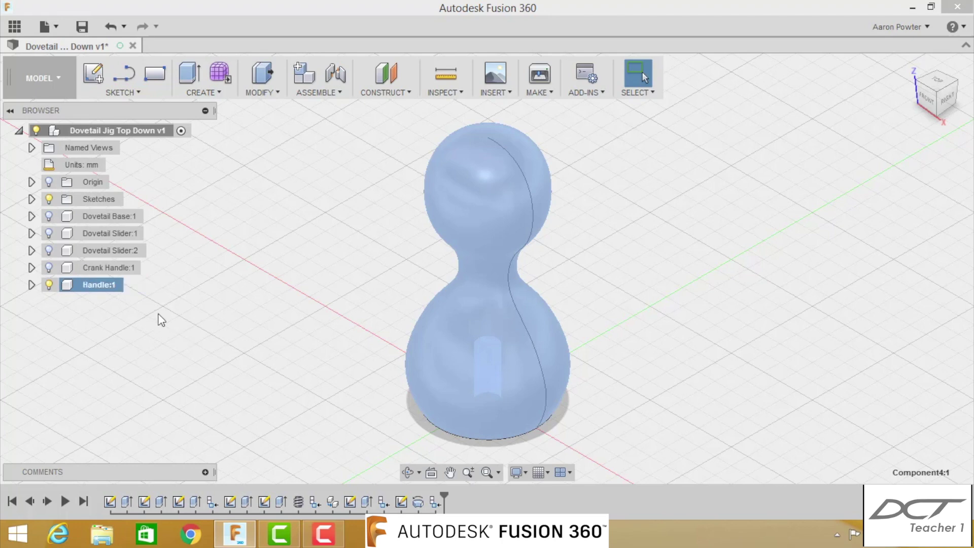
- Rename the Crank Handle component to Crank Arm
left_click(119, 269)
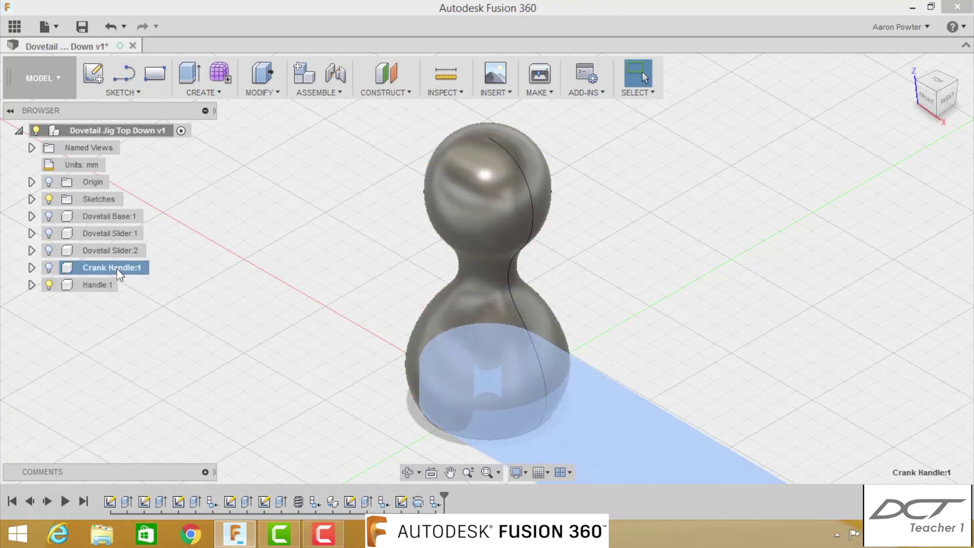
double_click(117, 269)
key("End")
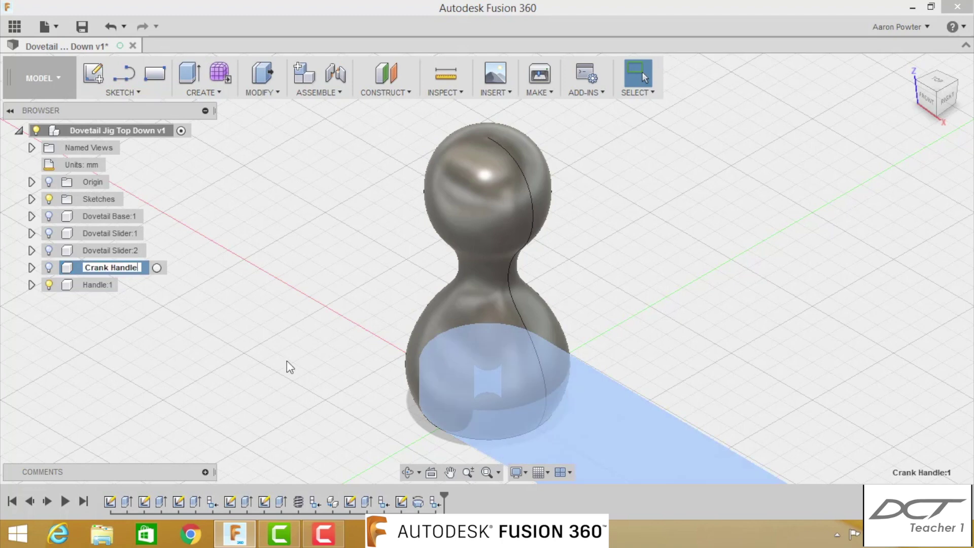
key("BackSpace")
key("BackSpace")
key("BackSpace")
key("BackSpace")
type("Arm")
key("Return")
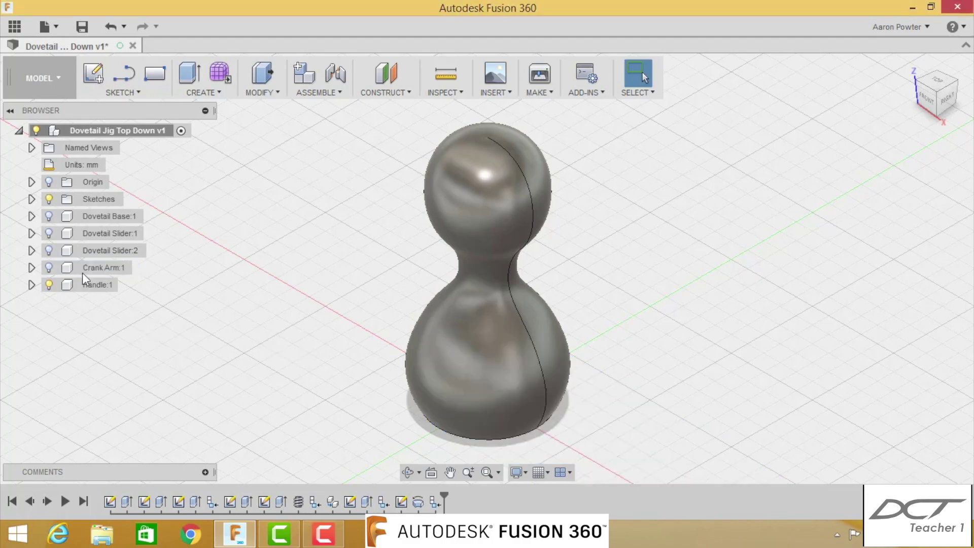
- Make the Crank Arm, both Dovetail Sliders and the Dovetail Base visible, and save the design
left_click(49, 267)
left_click(49, 250)
left_click(50, 217)
scroll(268, 282, "down", 10)
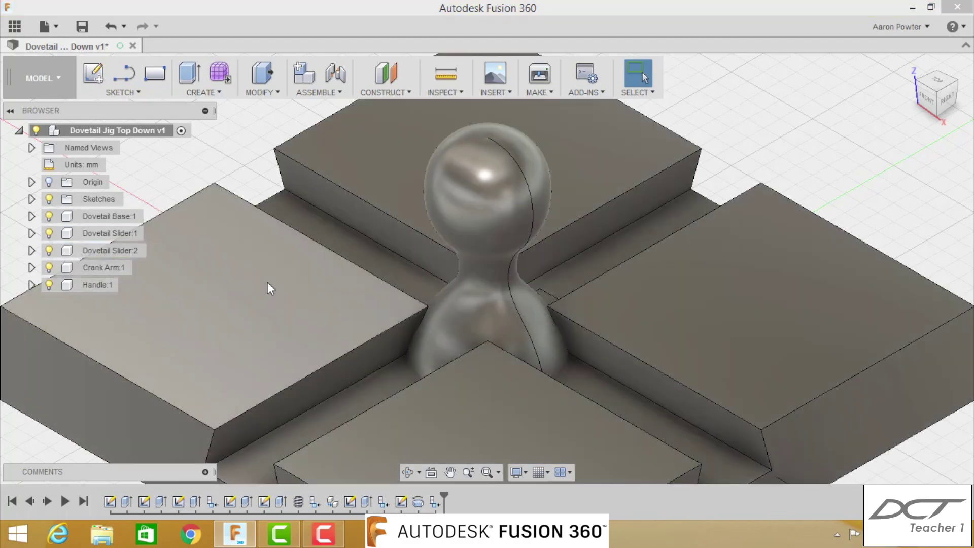
scroll(388, 231, "down", 3)
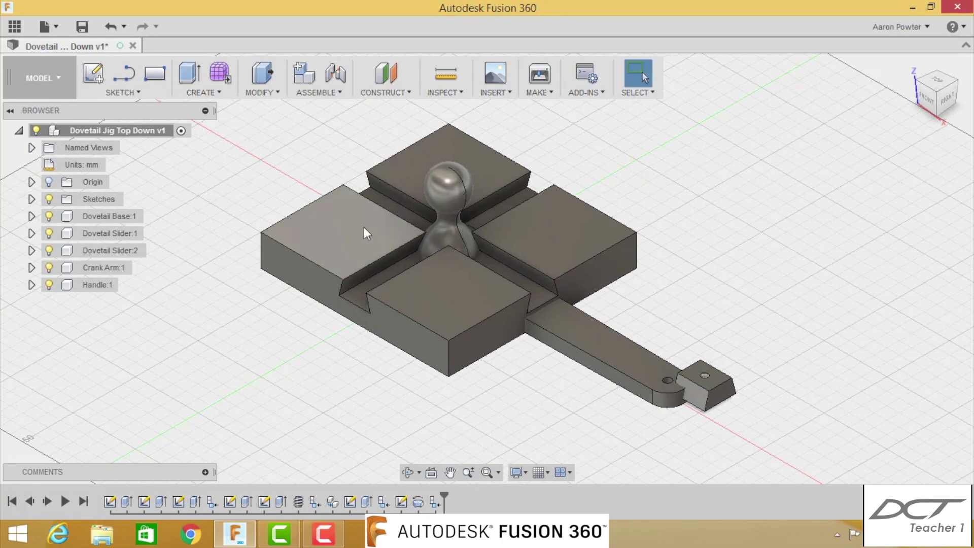
left_click(81, 27)
left_click(485, 283)
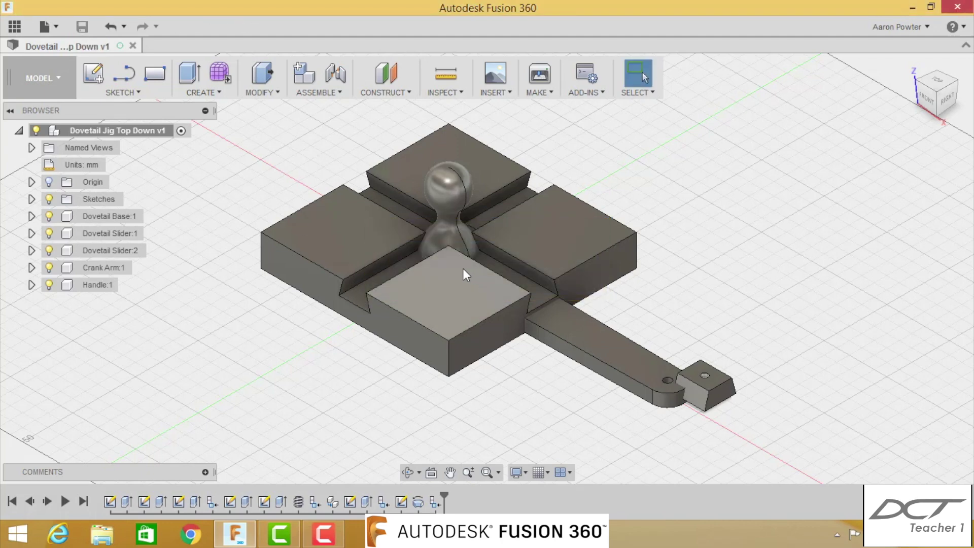
- Review the assembly by hiding its components and showing the base, sliders, crank arm and handle again one by one
left_click(49, 284)
left_click(49, 268)
left_click(48, 250)
left_click(48, 232)
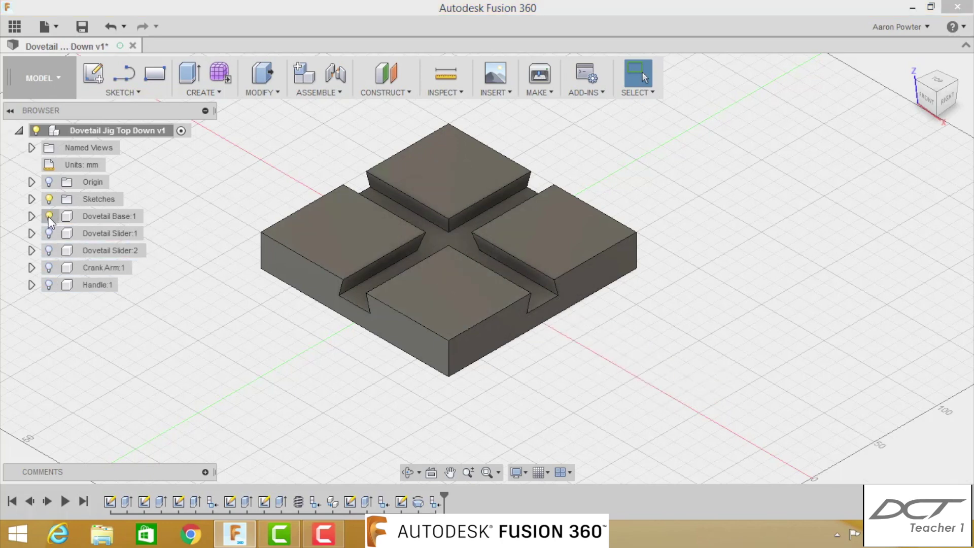
left_click(49, 216)
left_click(49, 218)
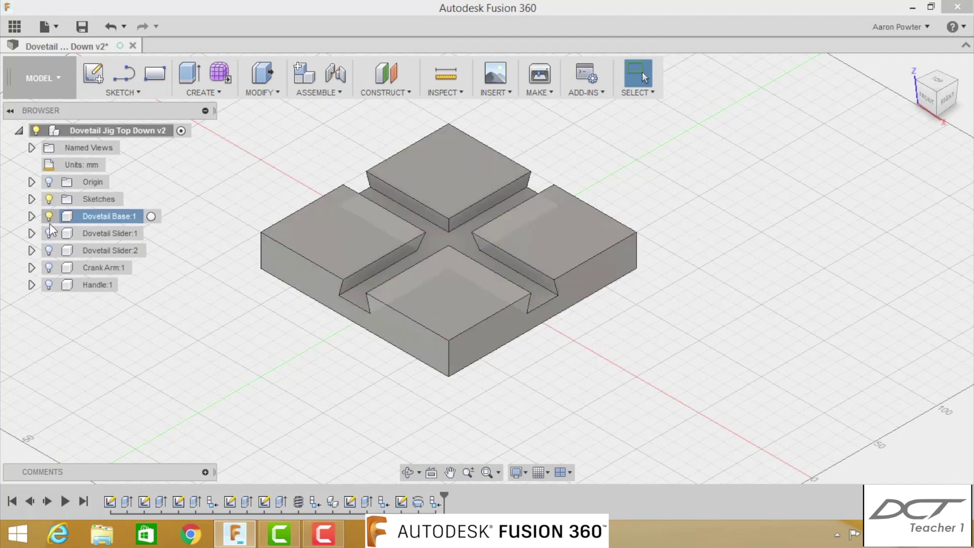
left_click(49, 233)
left_click(49, 250)
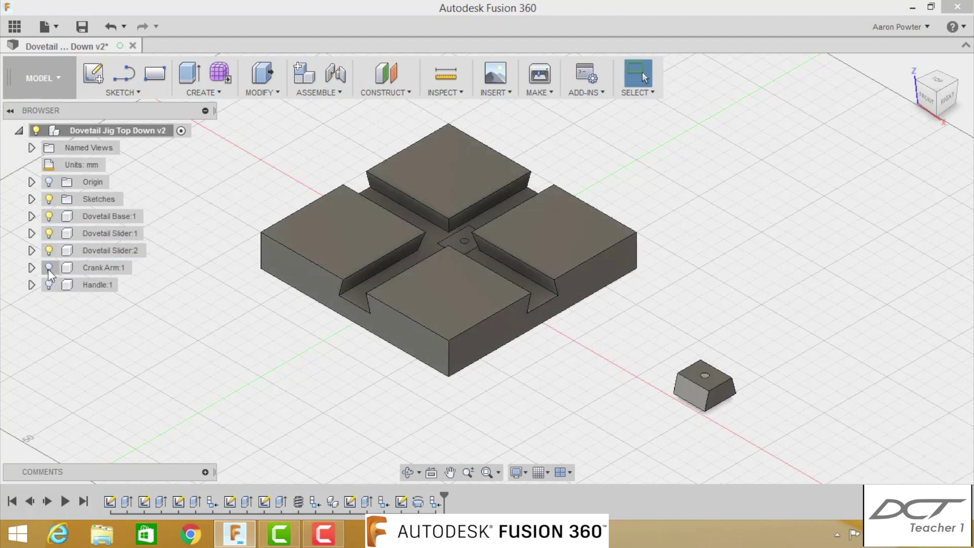
left_click(48, 268)
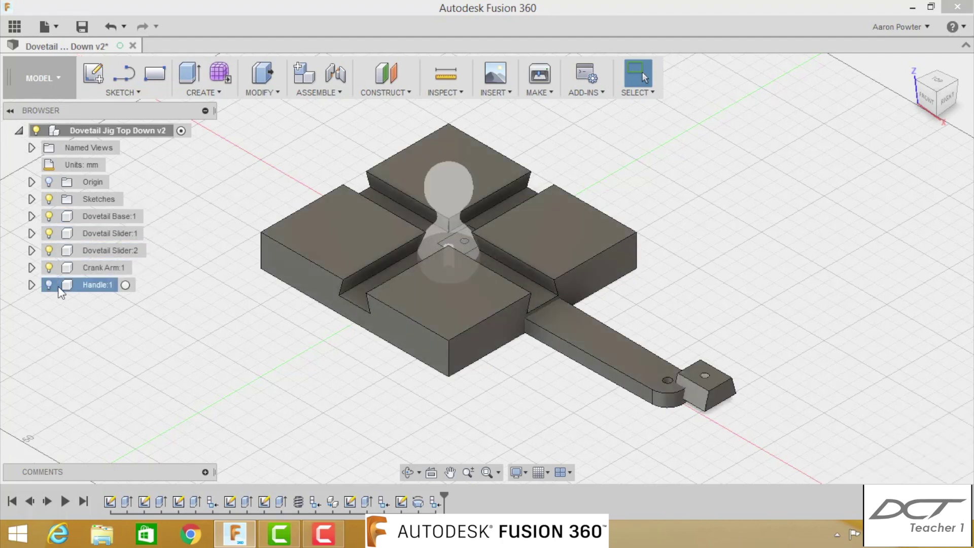
left_click(58, 286)
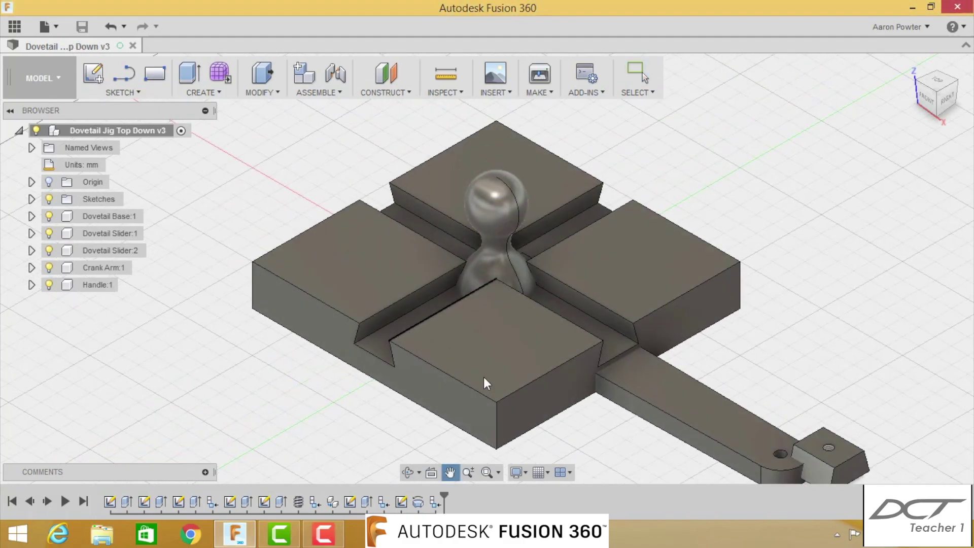
middle_click_drag(565, 394, 514, 335)
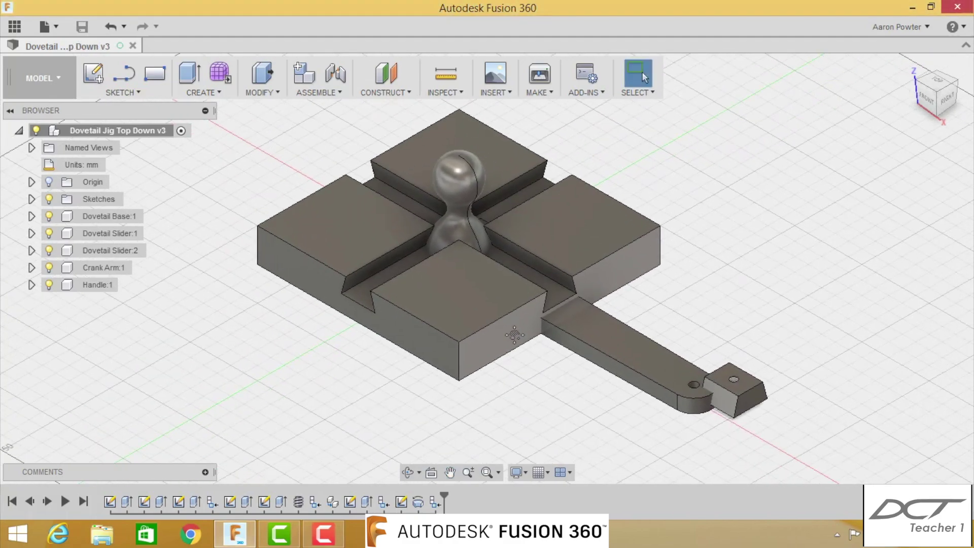
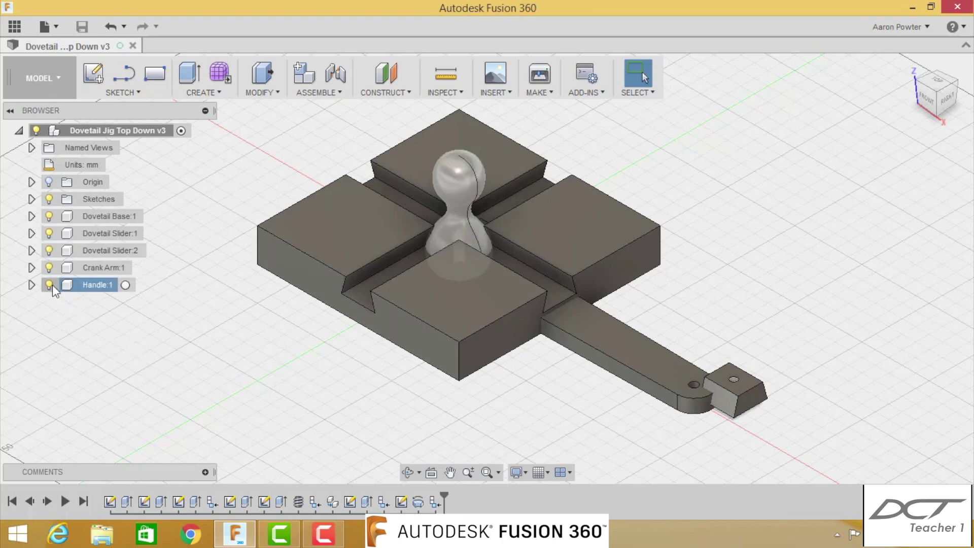
- Hide all five components: Dovetail Base, both Dovetail Sliders, Crank Arm and Handle
left_click(49, 216)
left_click(49, 233)
left_click(49, 251)
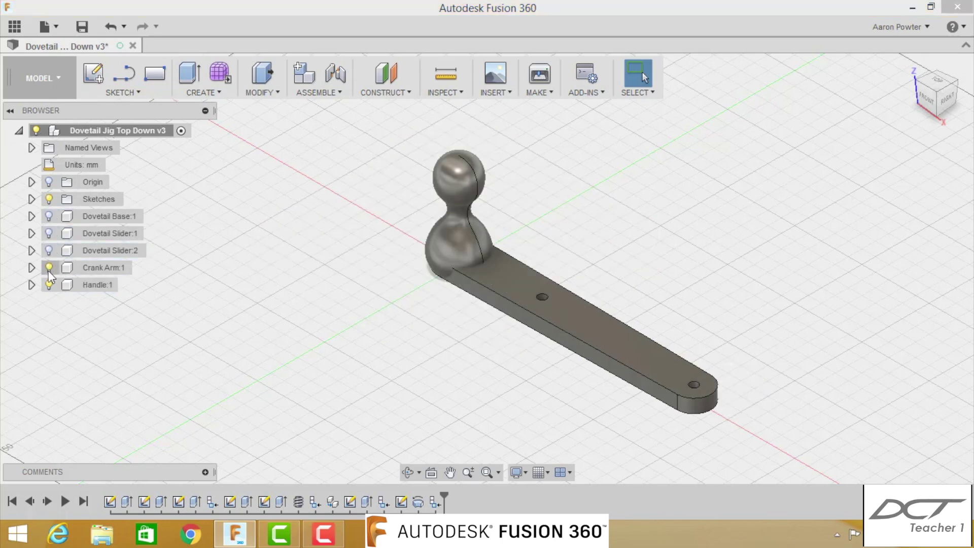
left_click(49, 267)
left_click(49, 285)
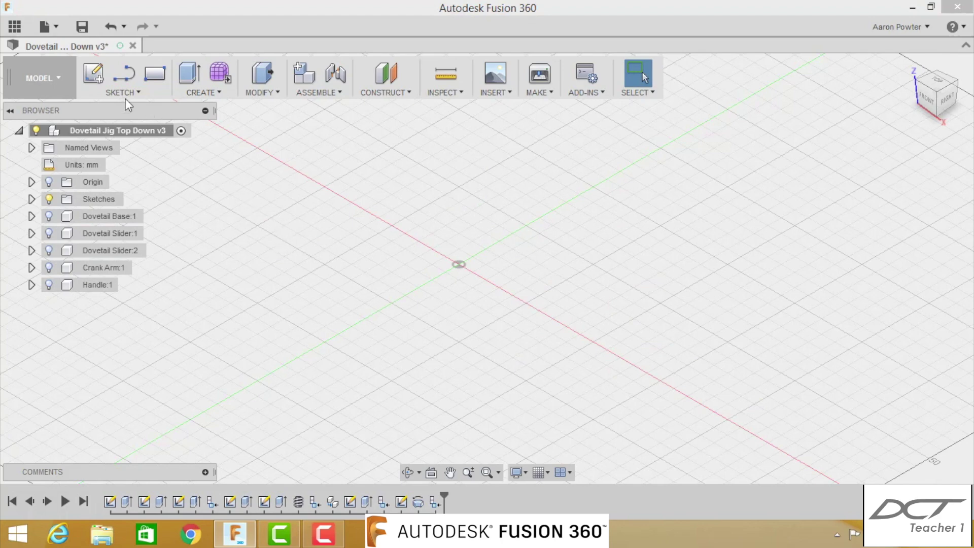
- Sketch a closed stepped half-profile from the origin on the front plane, about 34 mm tall with a 10 mm head and 5 mm shank
left_click(97, 74)
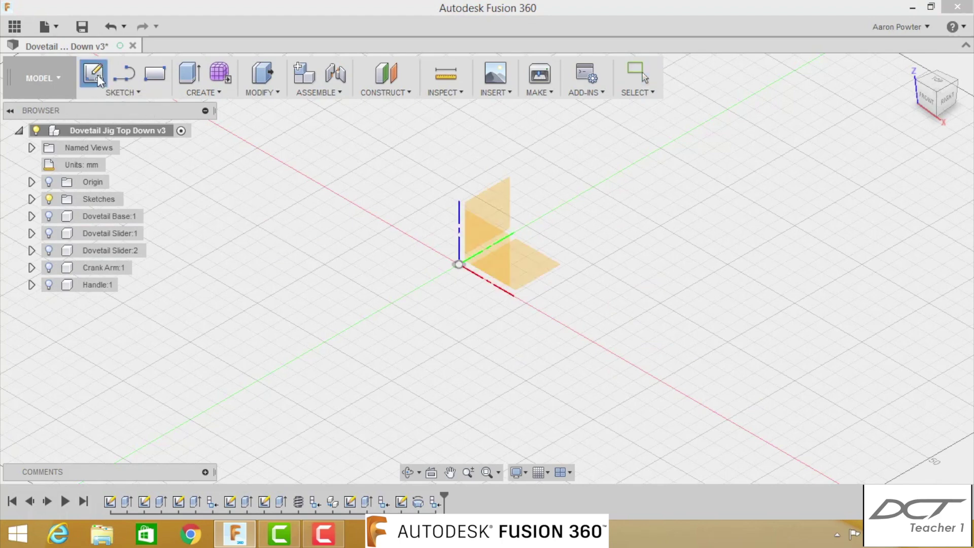
left_click(486, 242)
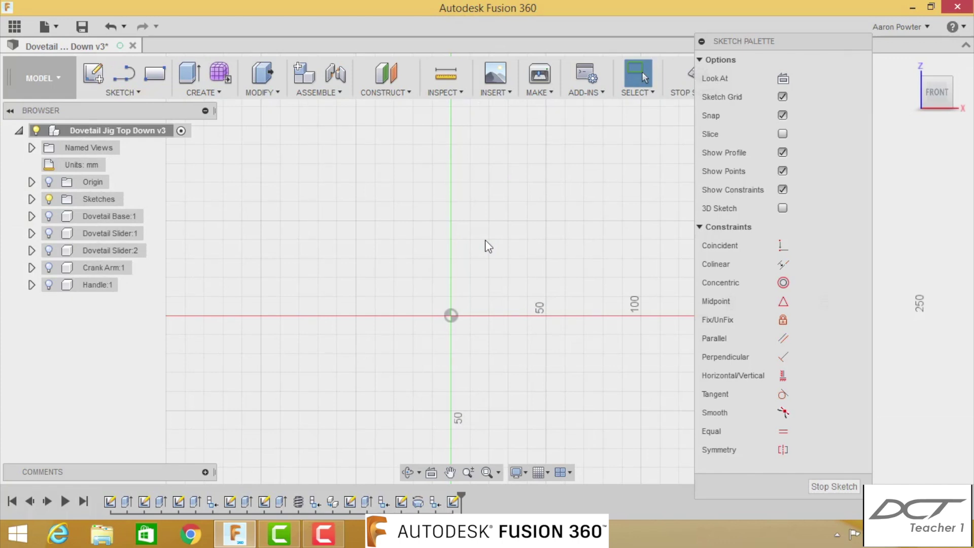
key("l")
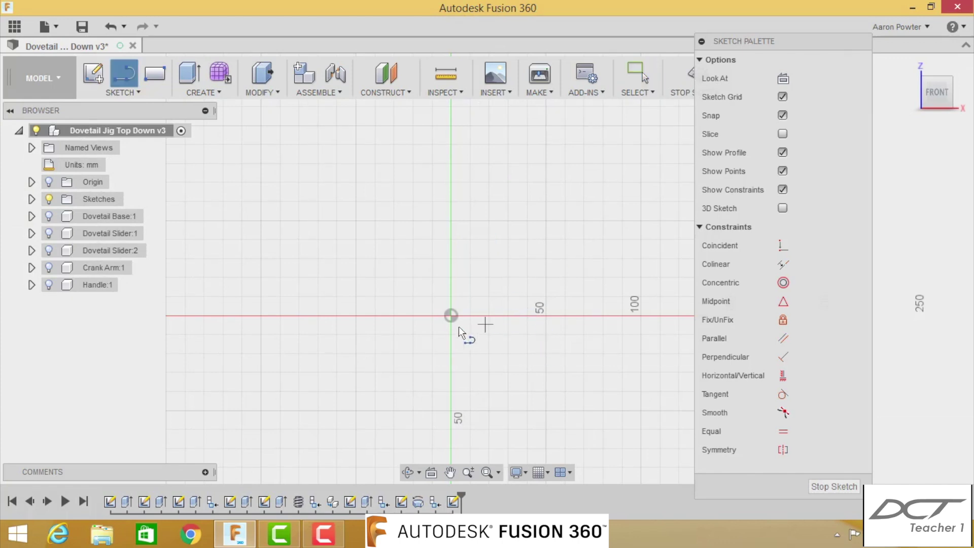
left_click(451, 316)
left_click(451, 251)
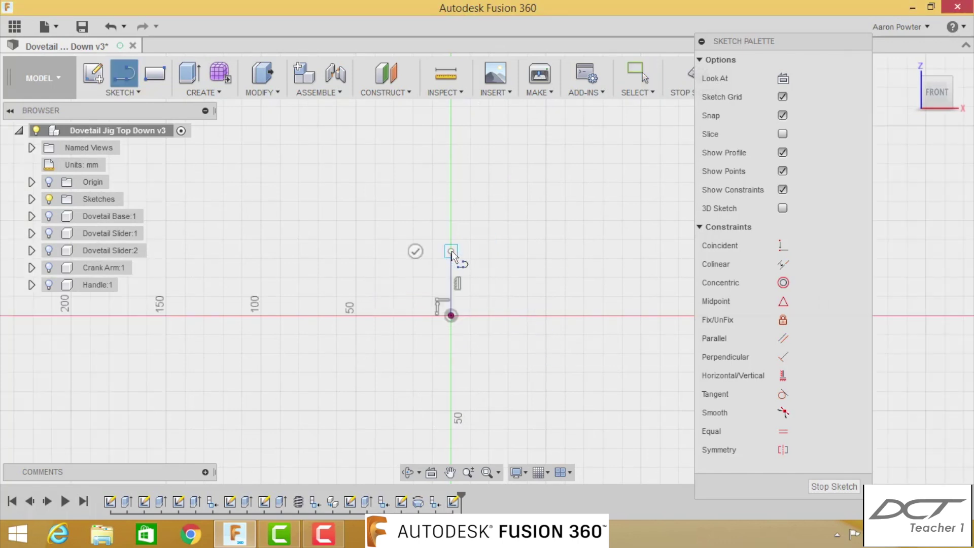
left_click(471, 252)
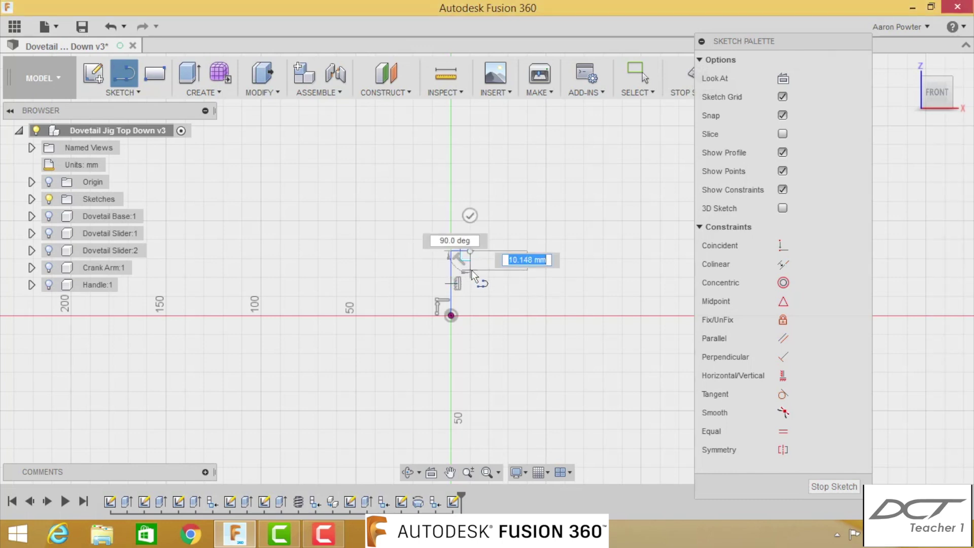
left_click(461, 271)
scroll(462, 299, "up", 3)
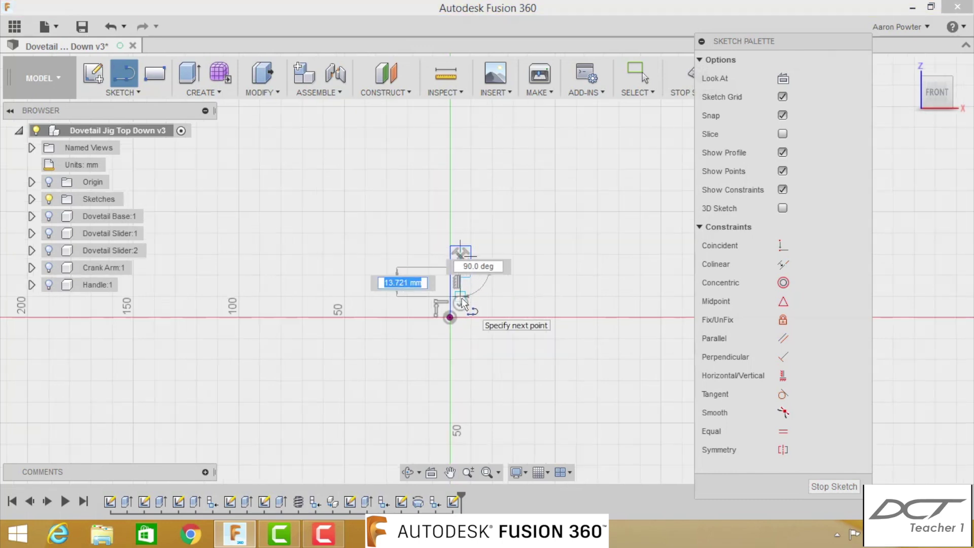
left_click(460, 330)
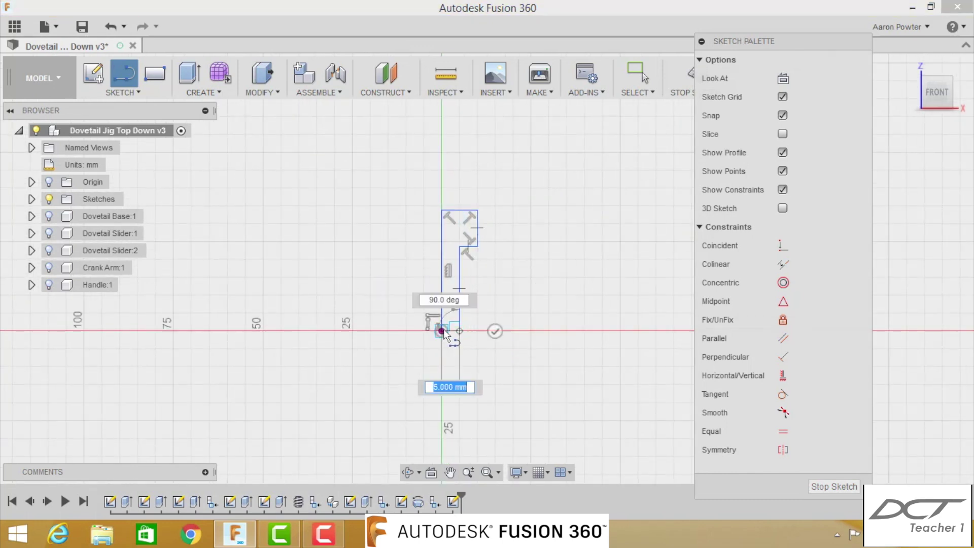
left_click(441, 331)
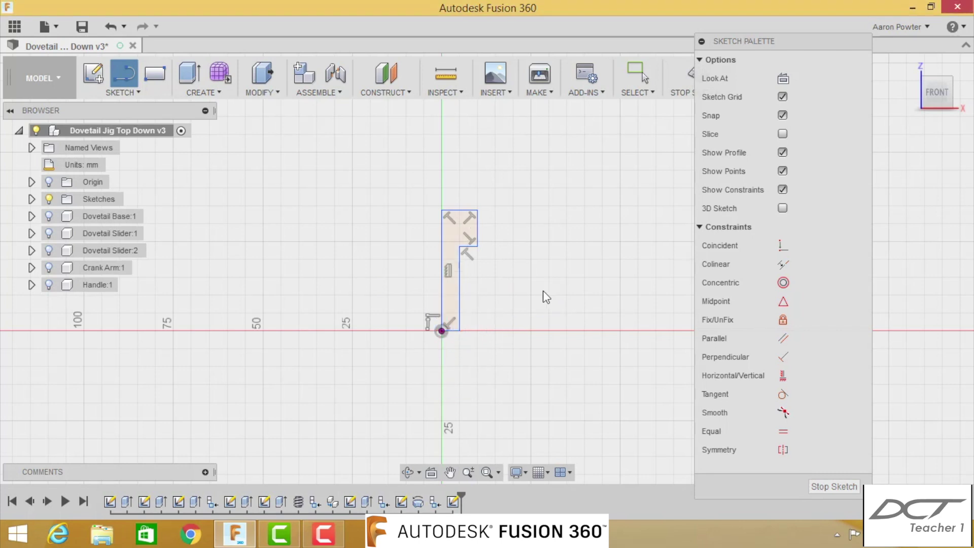
key("Escape")
- Dimension the width of the profile's shank at 3 mm
key("d")
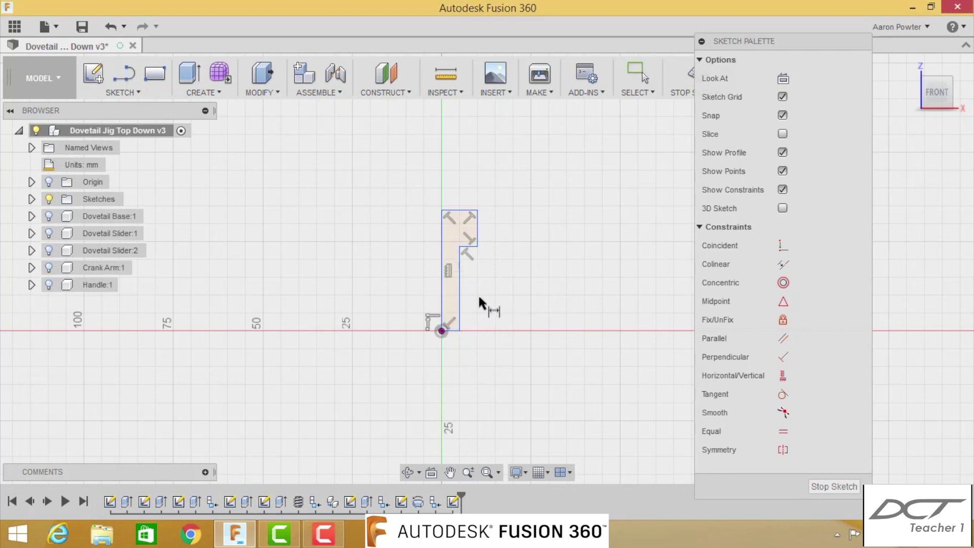
left_click(443, 297)
left_click(451, 331)
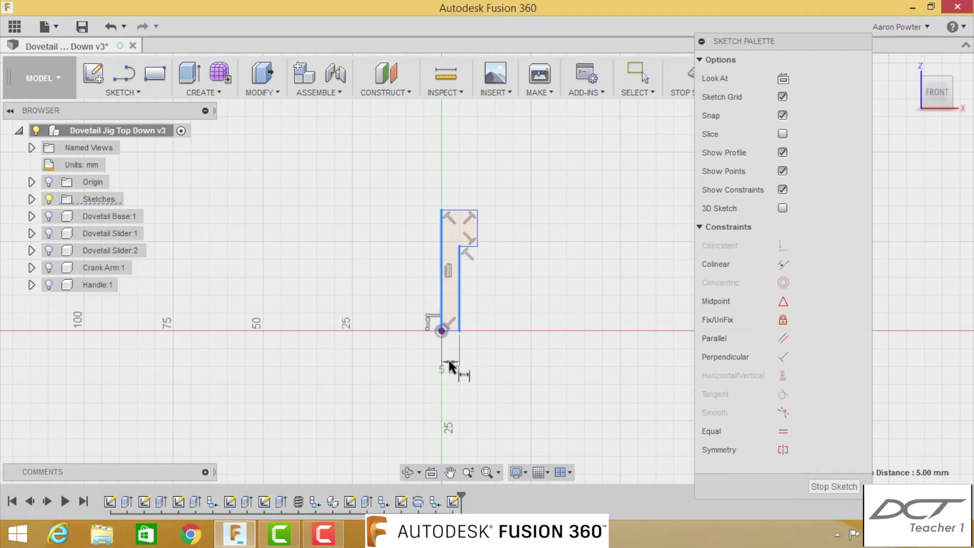
left_click(449, 358)
type("3")
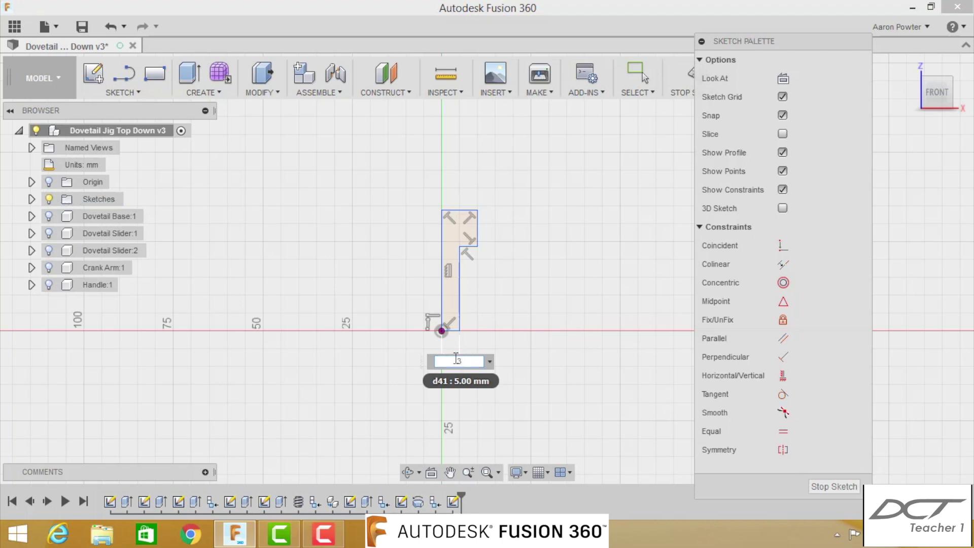
key("Return")
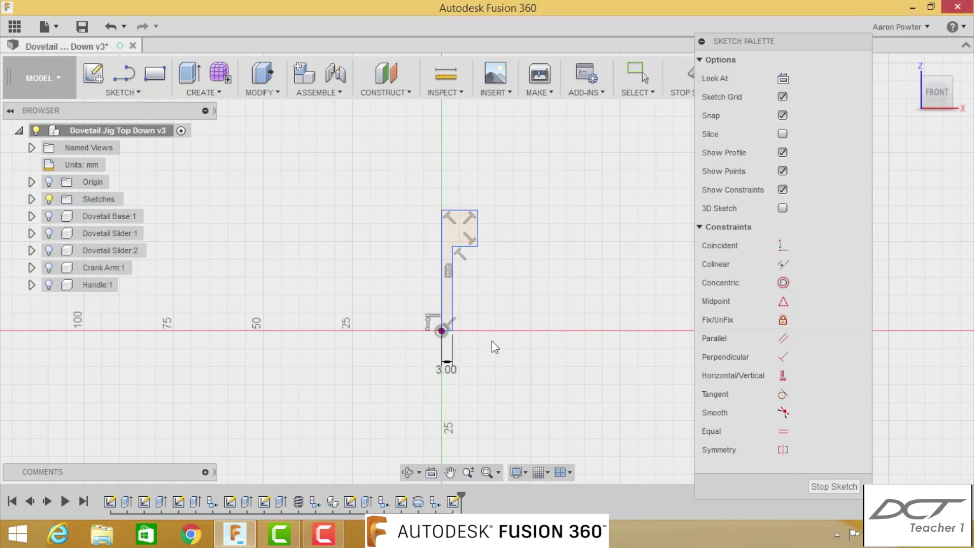
- Dimension the profile's overall height at 30 mm
scroll(476, 336, "up", 3)
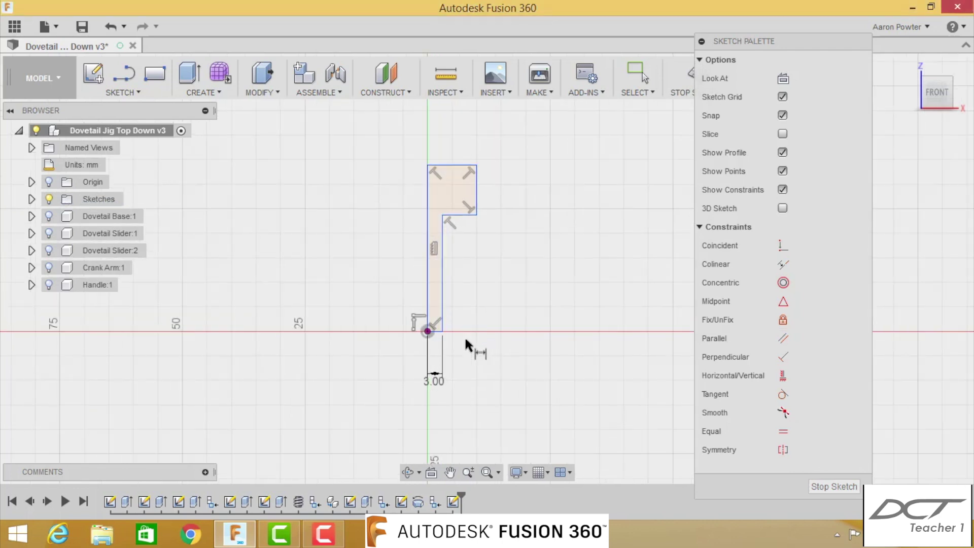
left_click(426, 329)
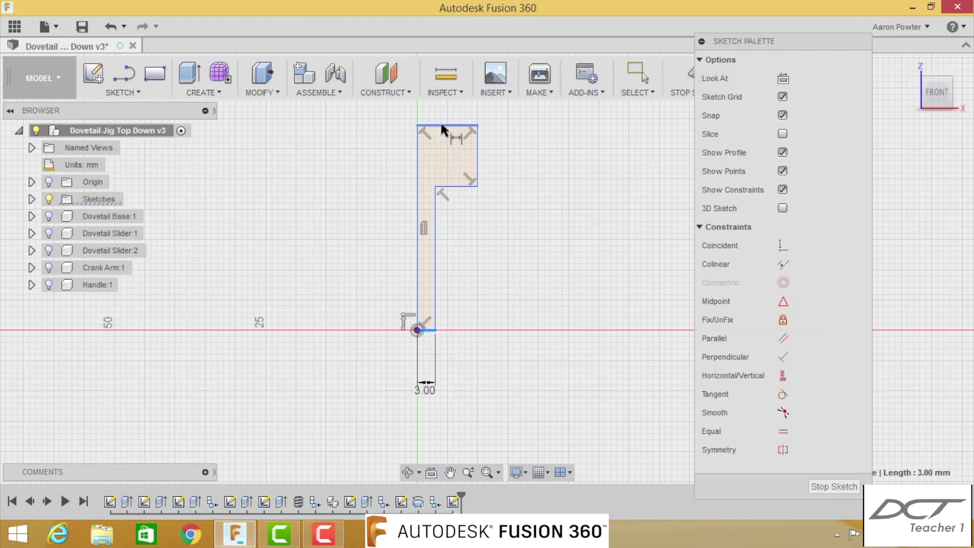
left_click(441, 125)
left_click(355, 201)
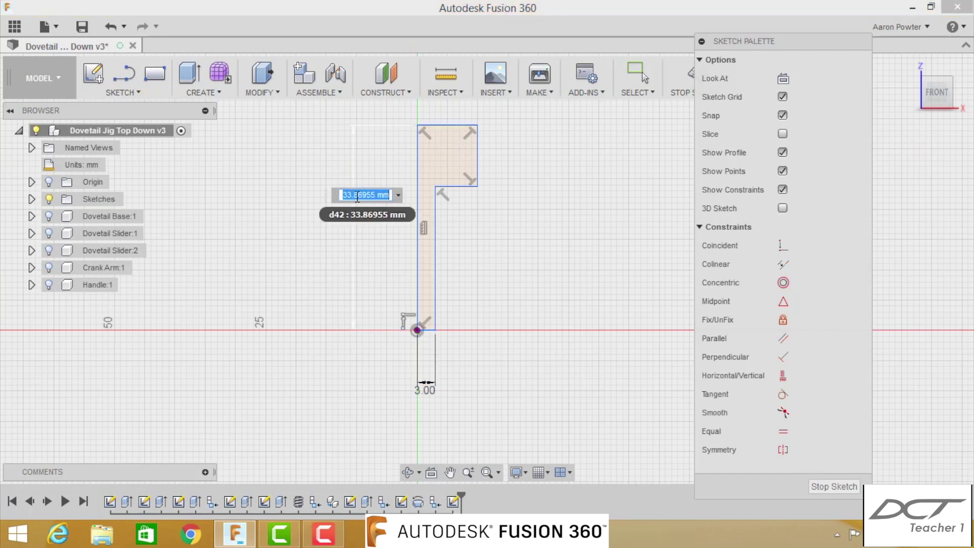
type("30")
key("Return")
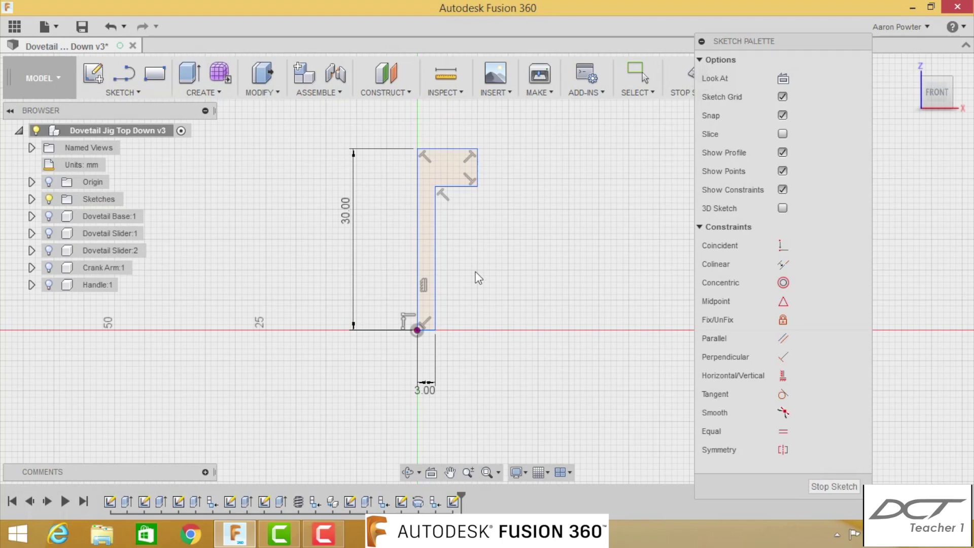
- Dimension the shank's length at 20 mm and move the 30 mm height dimension to the same side of the profile
left_click(429, 329)
left_click(463, 187)
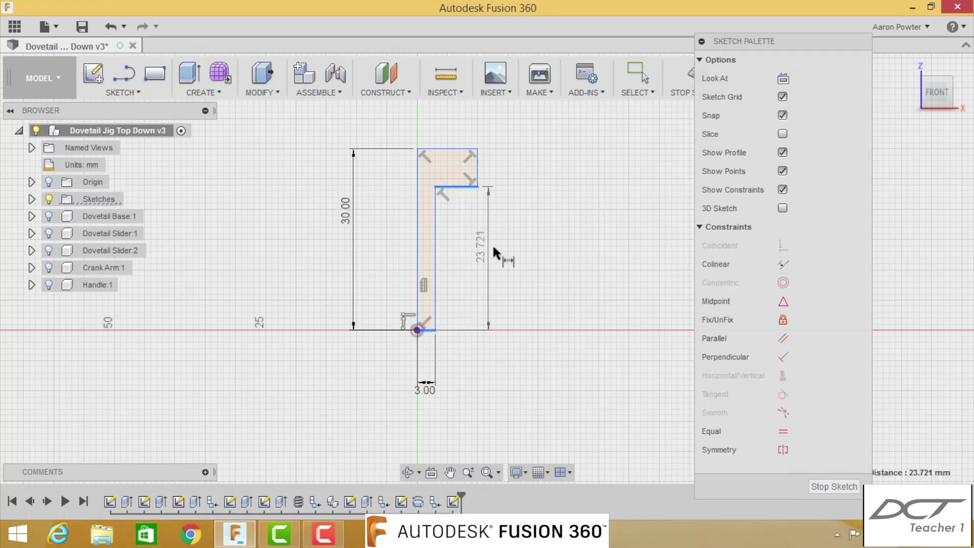
left_click(496, 247)
type("20")
key("Return")
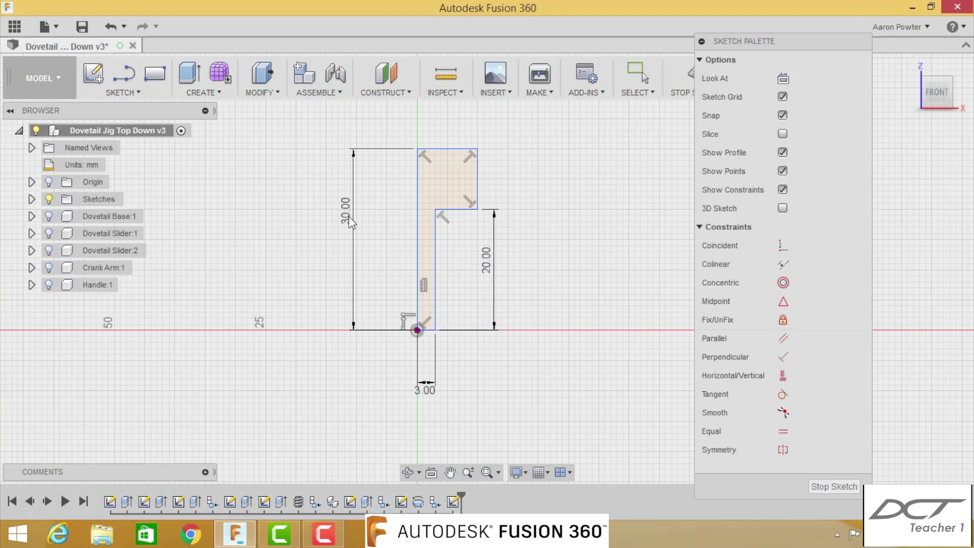
left_click_drag(351, 216, 532, 229)
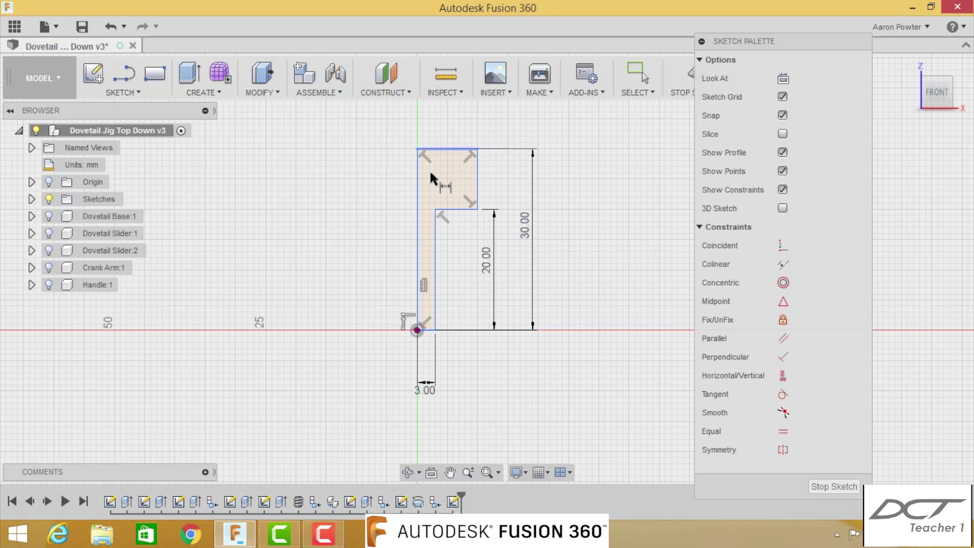
- Dimension the width of the profile's head at 4.5 mm
left_click(463, 148)
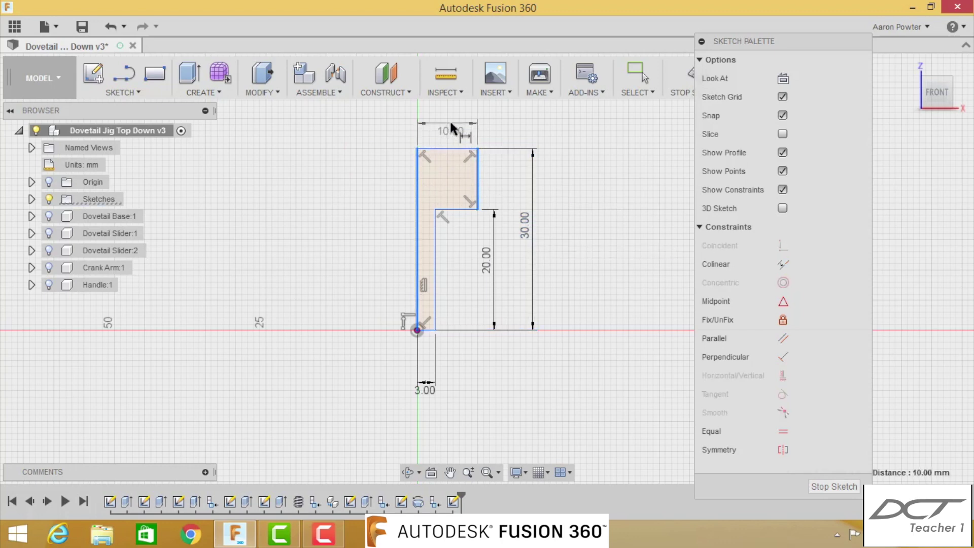
left_click(453, 127)
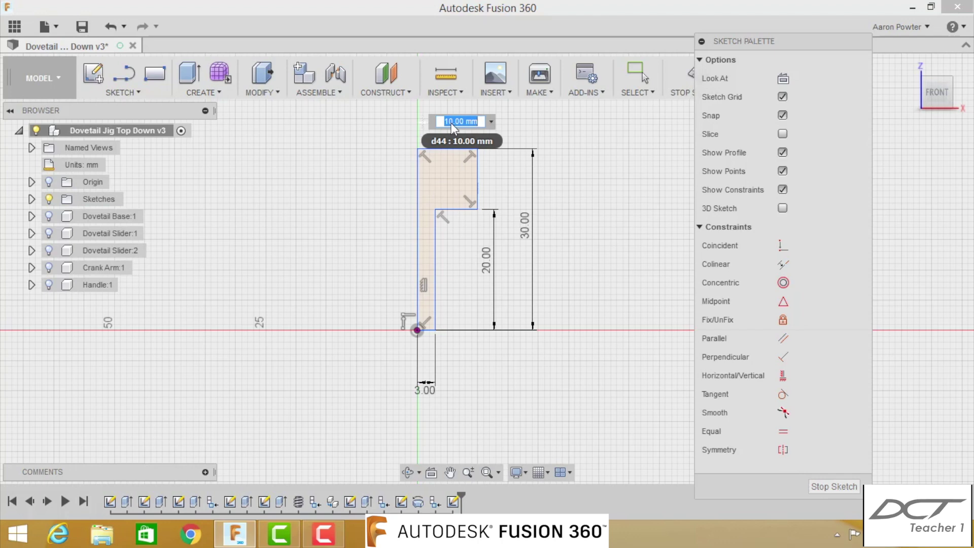
type("4.5")
key("Return")
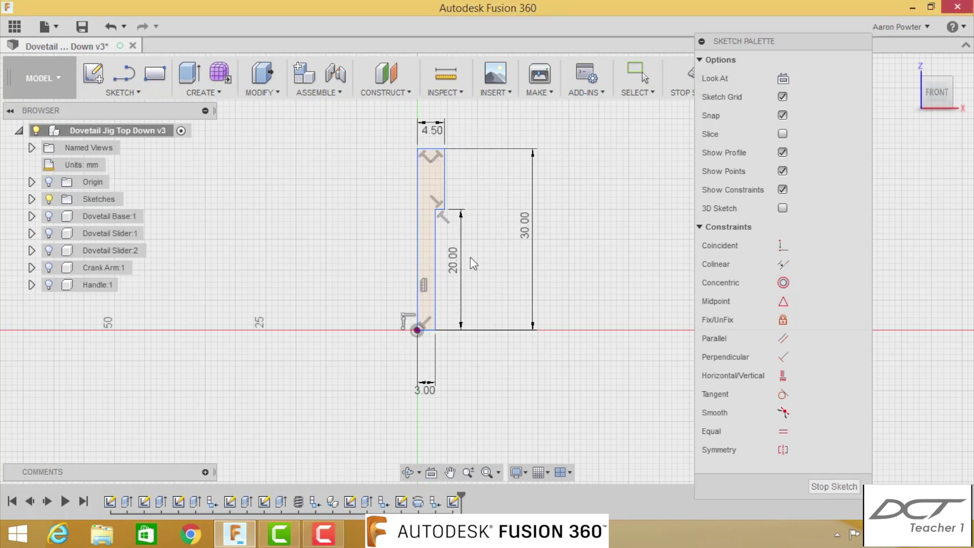
- Set the profile's overall height dimension to 26 mm
scroll(468, 267, "up", 1)
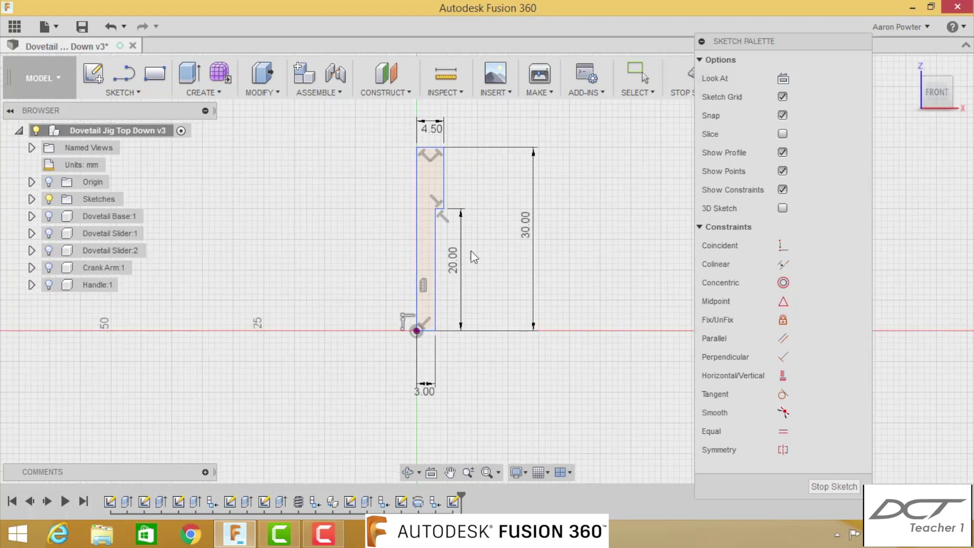
double_click(527, 233)
type("26")
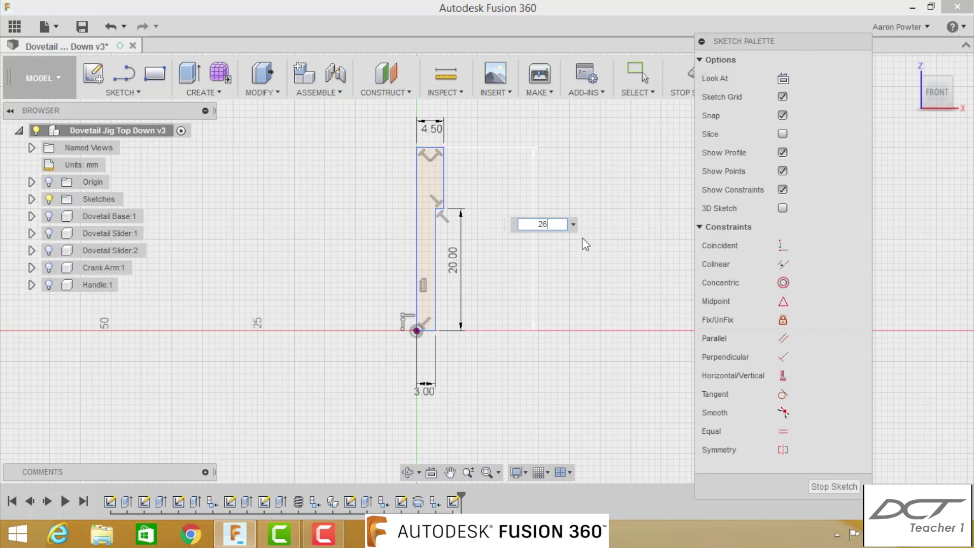
key("Return")
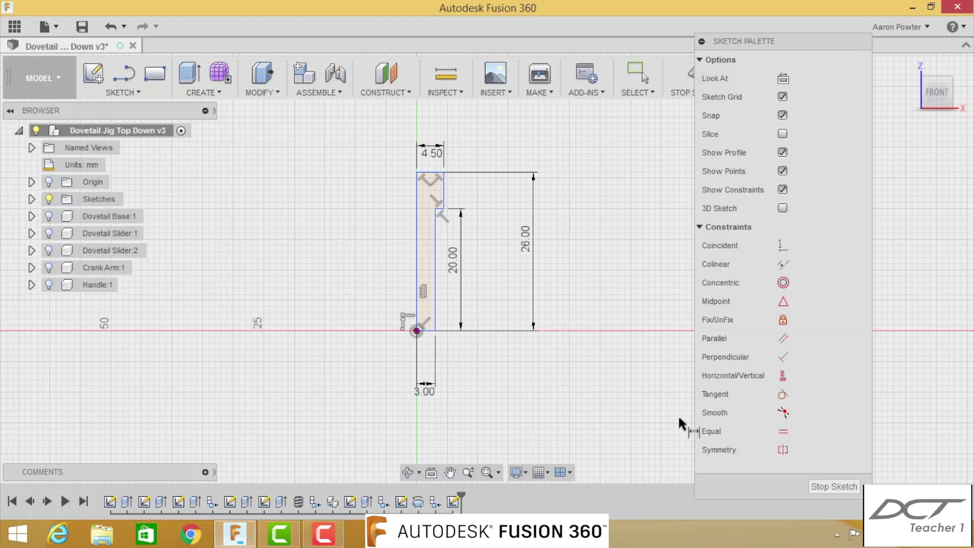
- Draw a diagonal line about 0.7 mm long across the lower outer corner of the shank profile
scroll(439, 341, "up", 5)
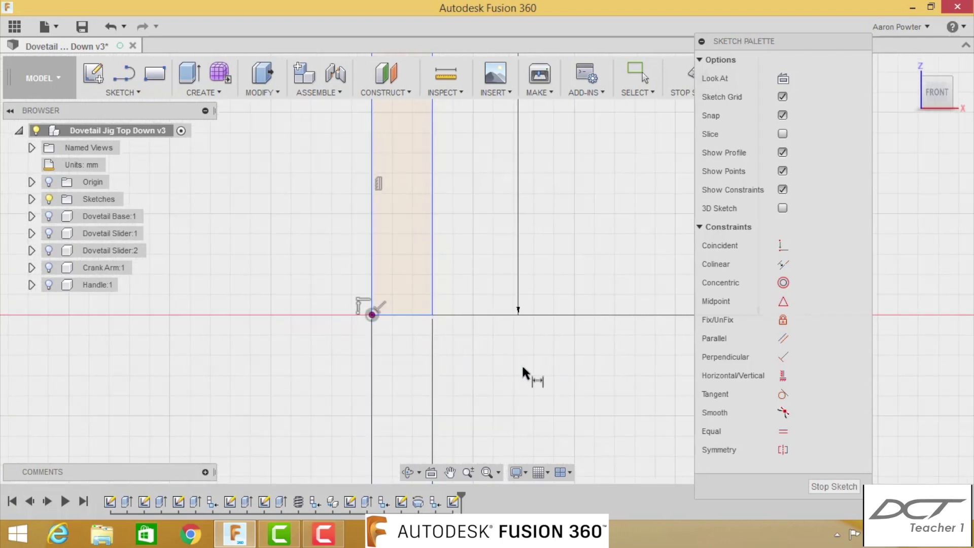
key("Escape")
key("l")
scroll(441, 305, "up", 1)
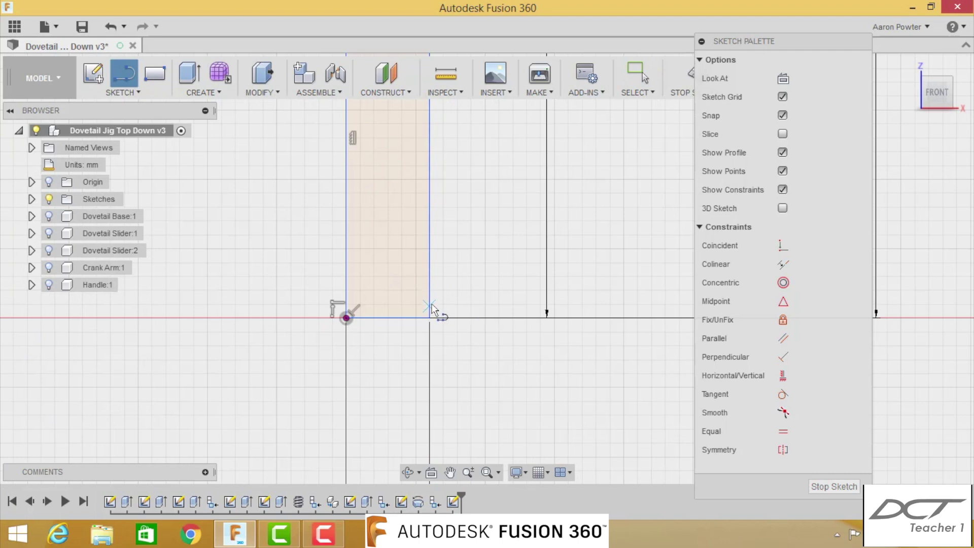
left_click(430, 307)
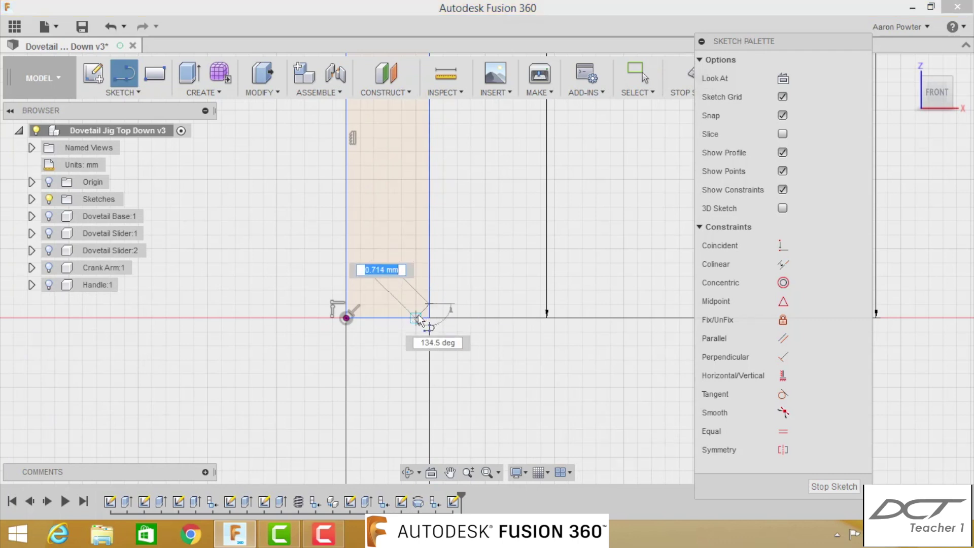
double_click(419, 317)
key("Escape")
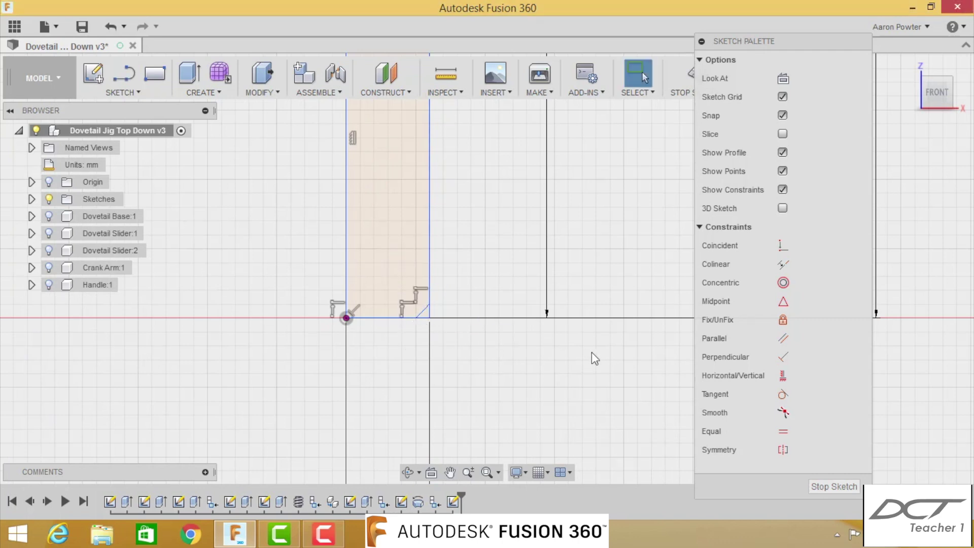
- Trim the two corner segments outside the diagonal line at the shank's lower end and finish the sketch
scroll(441, 351, "up", 4)
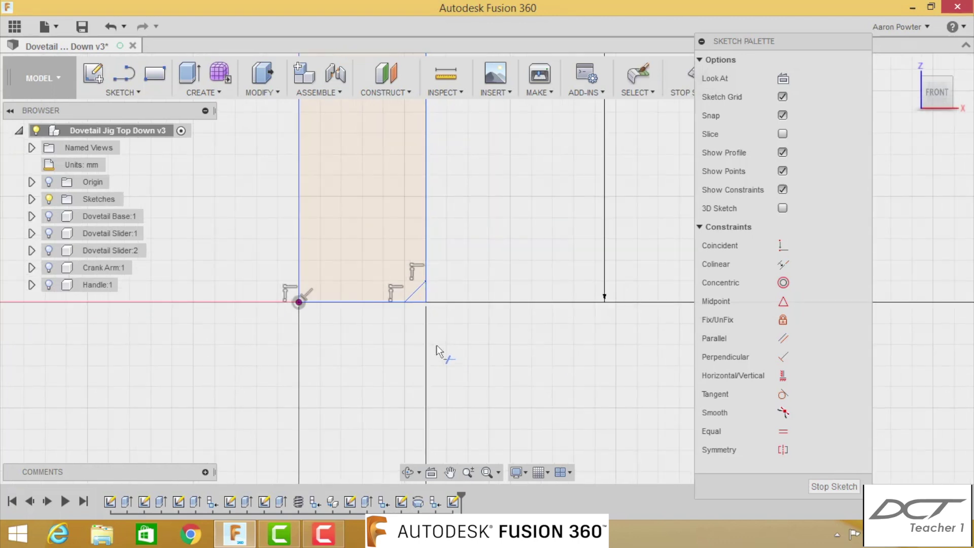
left_click(415, 298)
left_click(424, 289)
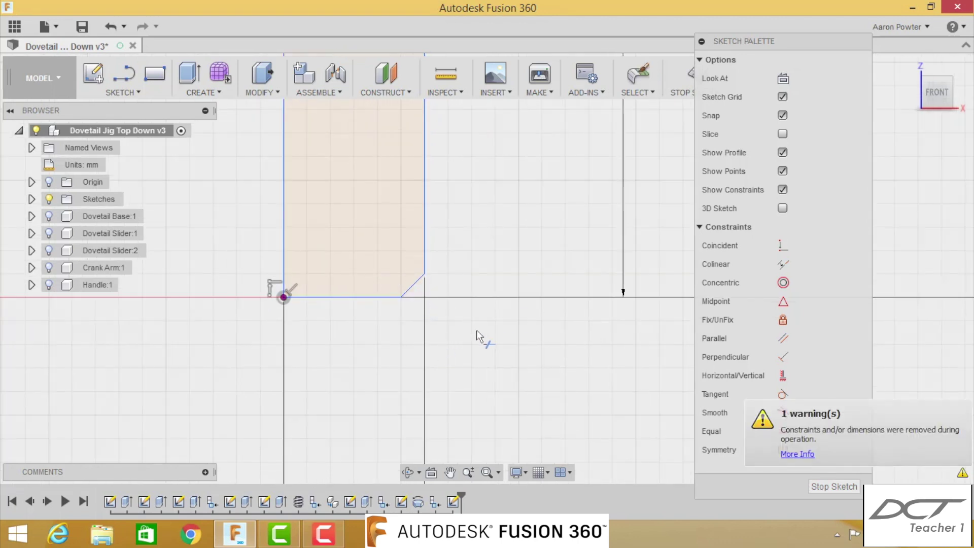
key("Escape")
scroll(651, 395, "down", 5)
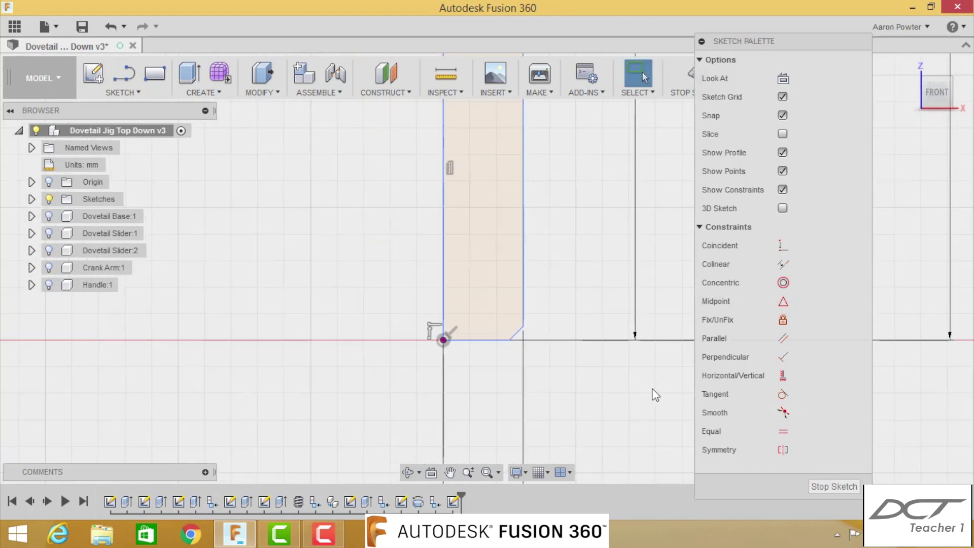
scroll(654, 381, "down", 3)
left_click(820, 486)
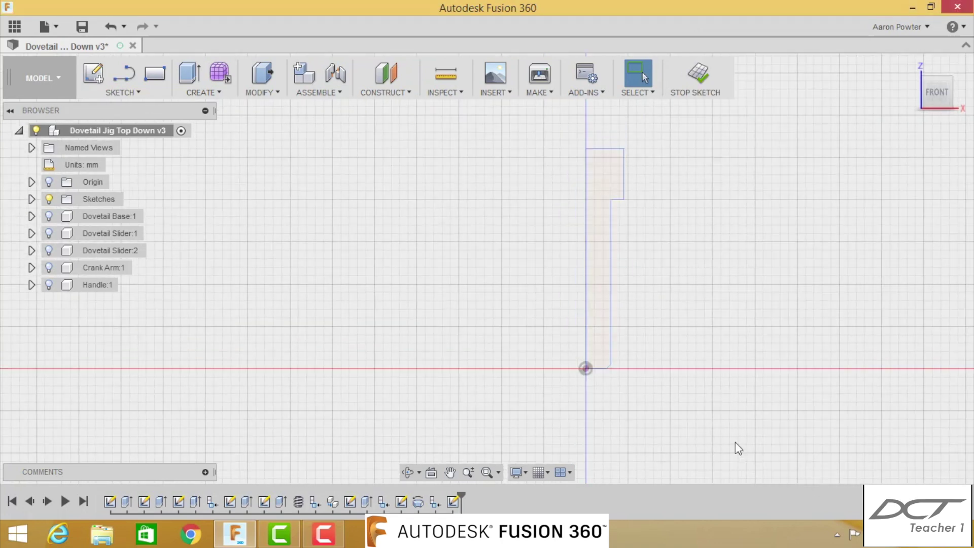
- Revolve the stepped profile 360 degrees about its long vertical edge as a new body
left_click(205, 92)
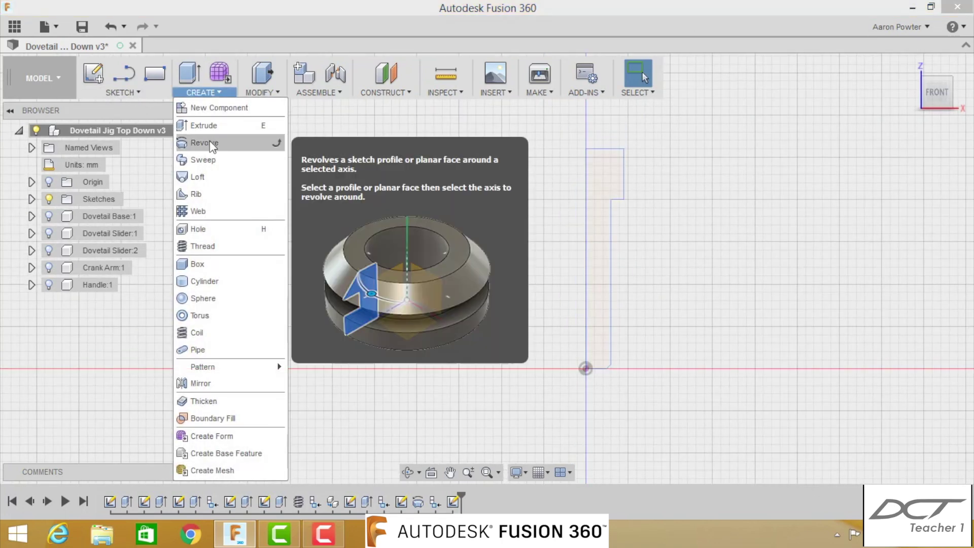
left_click(208, 142)
left_click(598, 195)
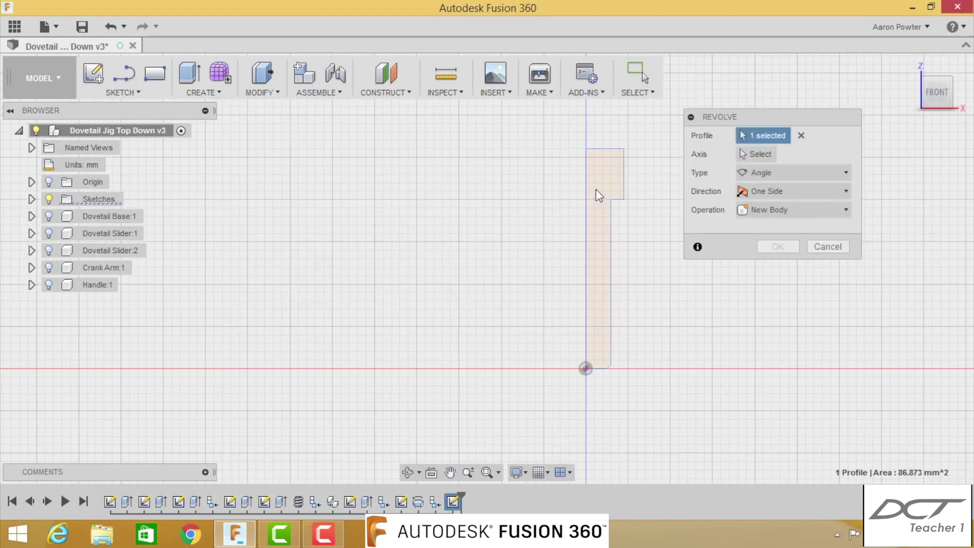
left_click(761, 154)
left_click(587, 237)
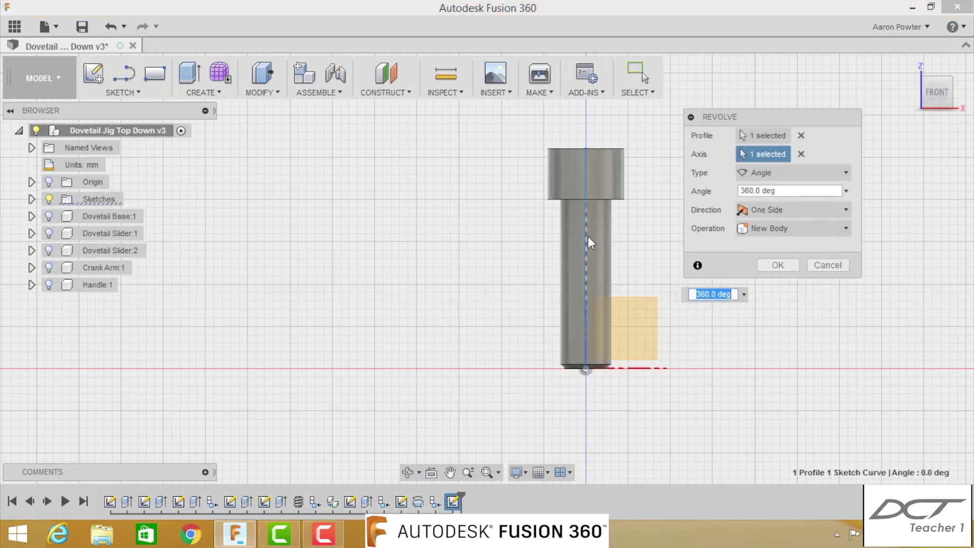
left_click(769, 262)
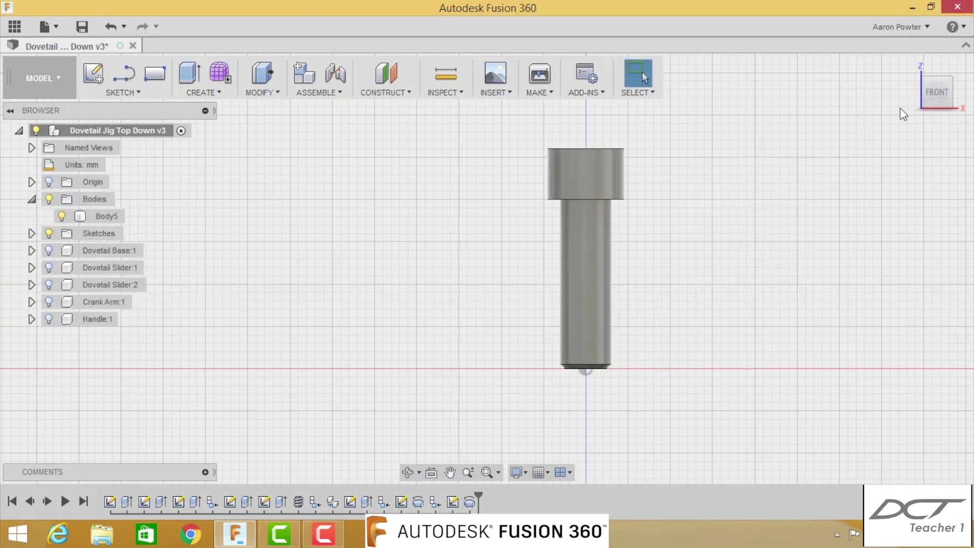
- Sketch a six-sided circumscribed polygon, about 6 mm across flats, centred on the top face of the screw head
left_click(907, 66)
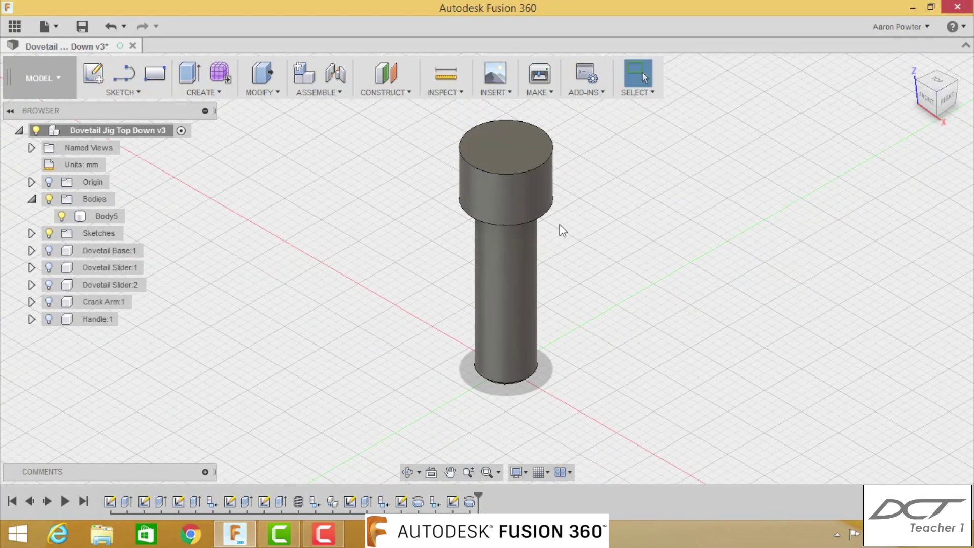
left_click(446, 209)
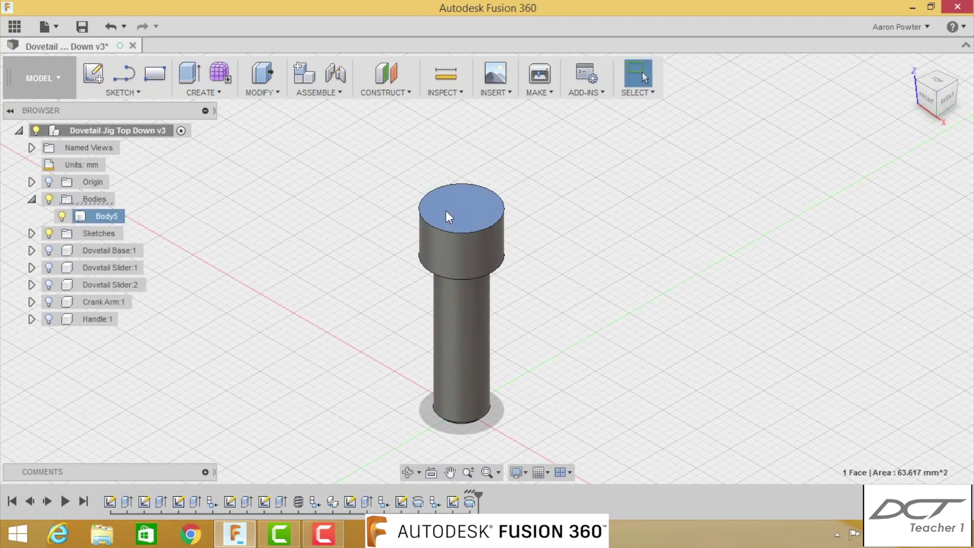
left_click(135, 94)
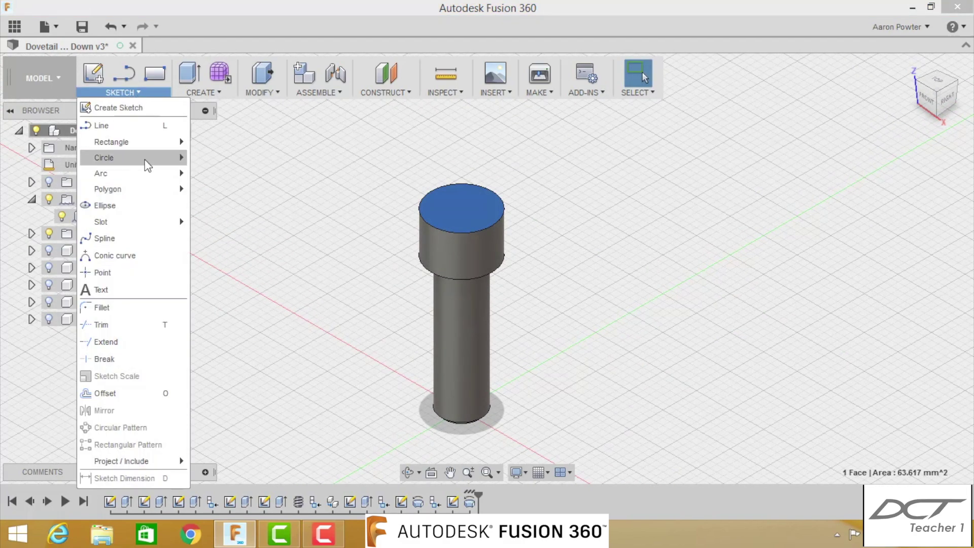
mouse_move(151, 160)
mouse_move(135, 190)
left_click(208, 191)
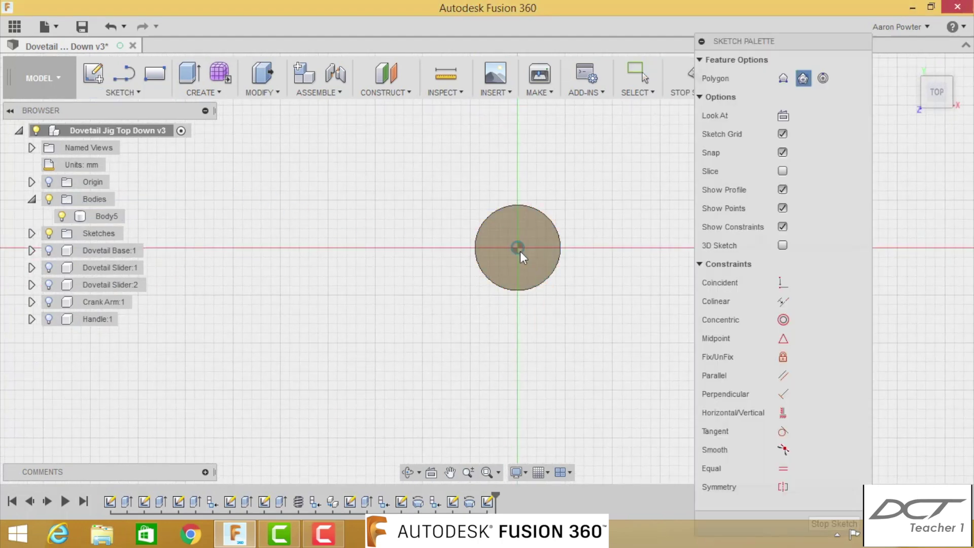
left_click(520, 244)
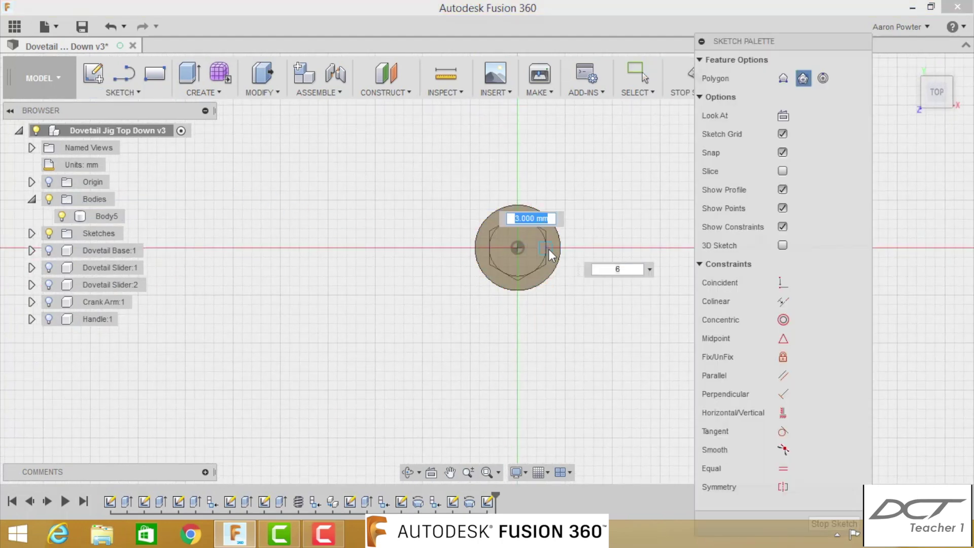
left_click(549, 249)
key("Escape")
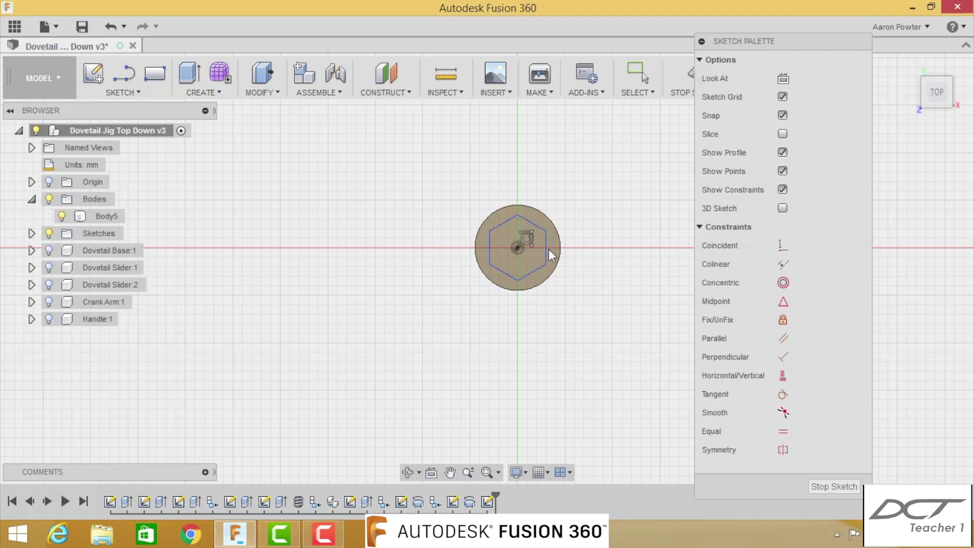
- Dimension the hexagon at 5 mm across two opposite flats
key("d")
left_click(506, 275)
left_click(533, 224)
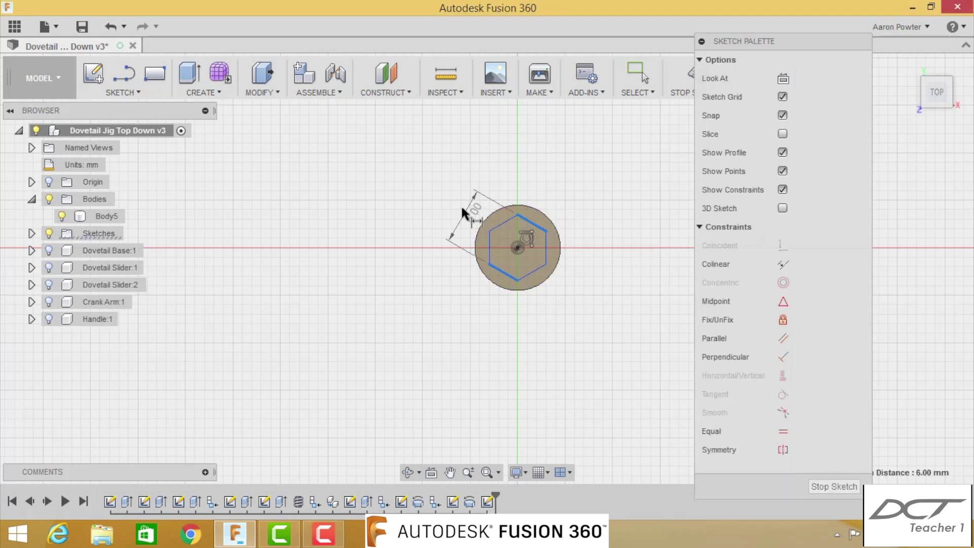
left_click(459, 210)
type("5")
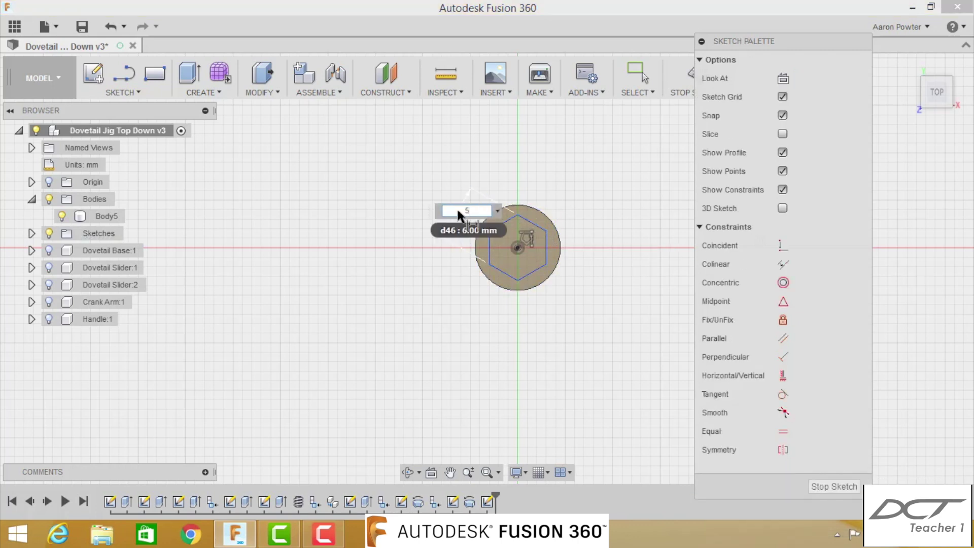
key("Return")
- Extrude the hexagon 4 mm down into the screw head as a cut
key("e")
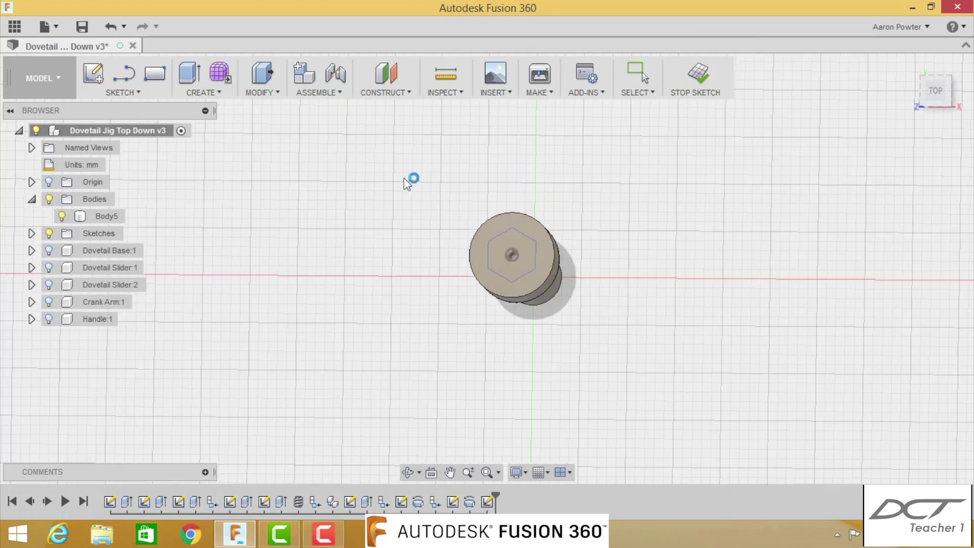
left_click(451, 202)
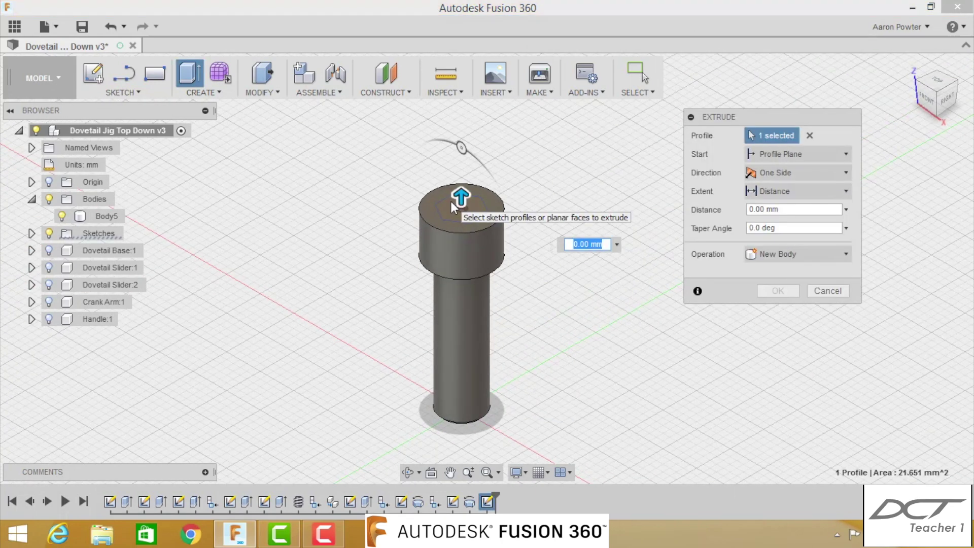
left_click_drag(461, 199, 462, 252)
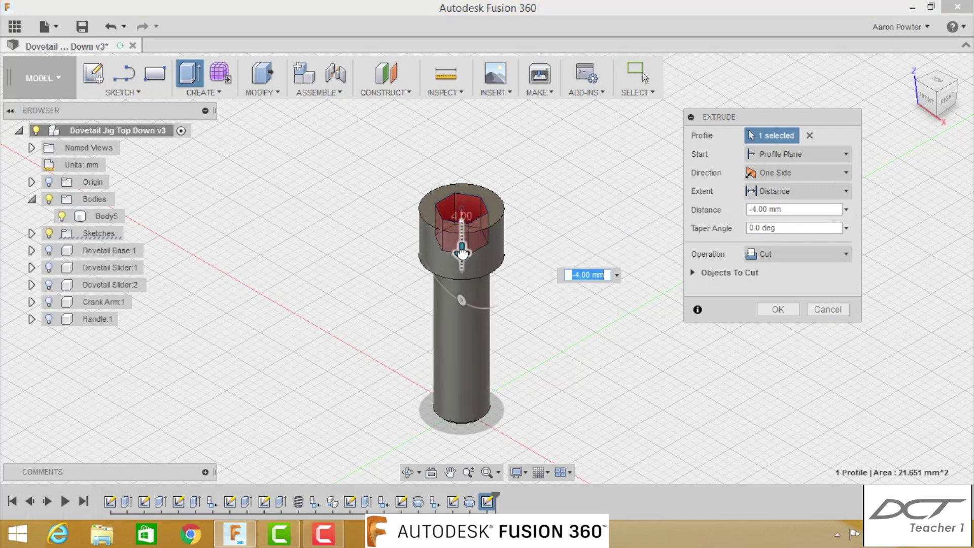
left_click(766, 307)
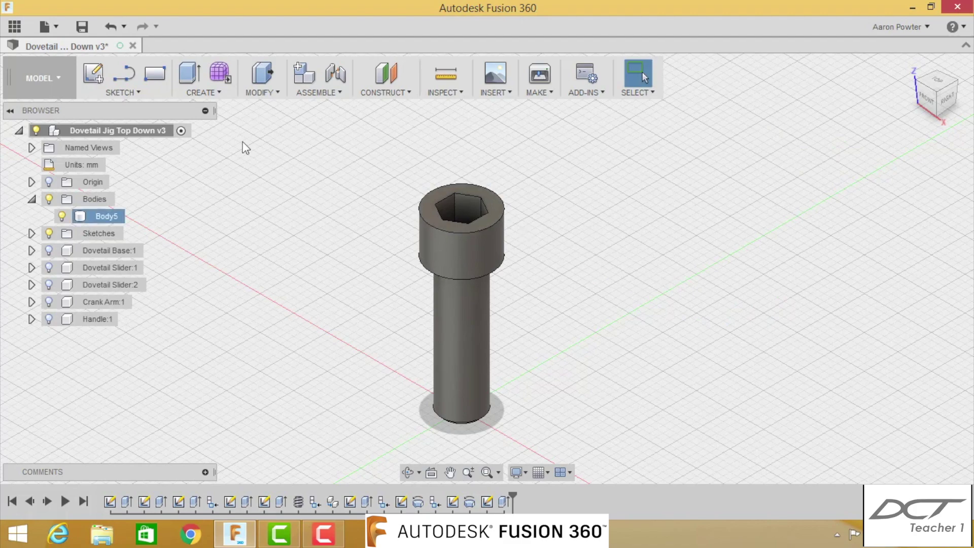
- Fillet the upper and lower outer edges of the screw head with a 0.5 mm radius
left_click(254, 91)
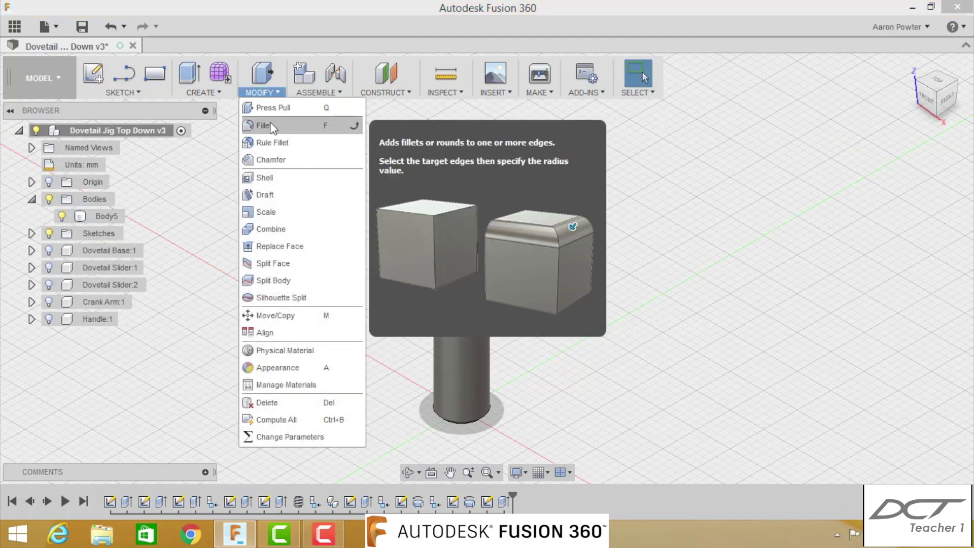
left_click(264, 124)
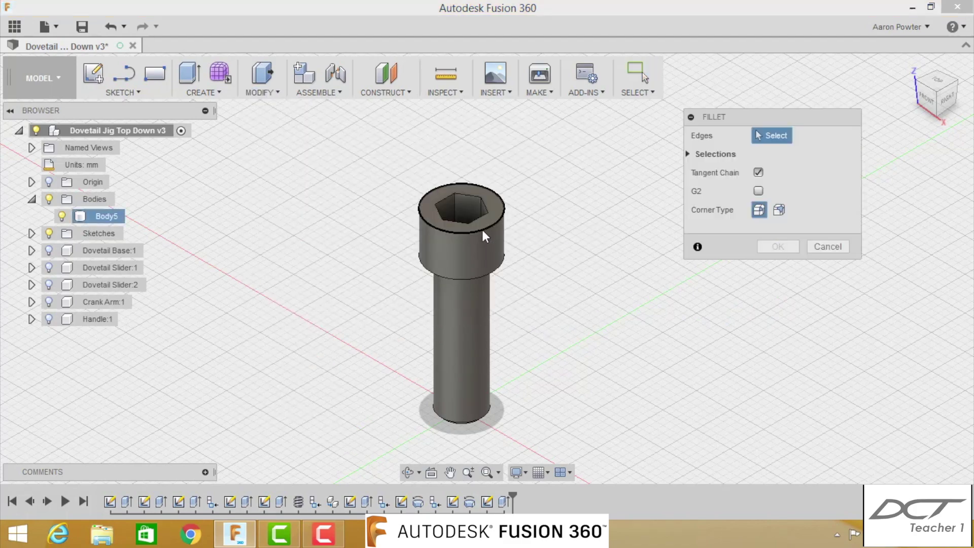
left_click(481, 227)
left_click(501, 278)
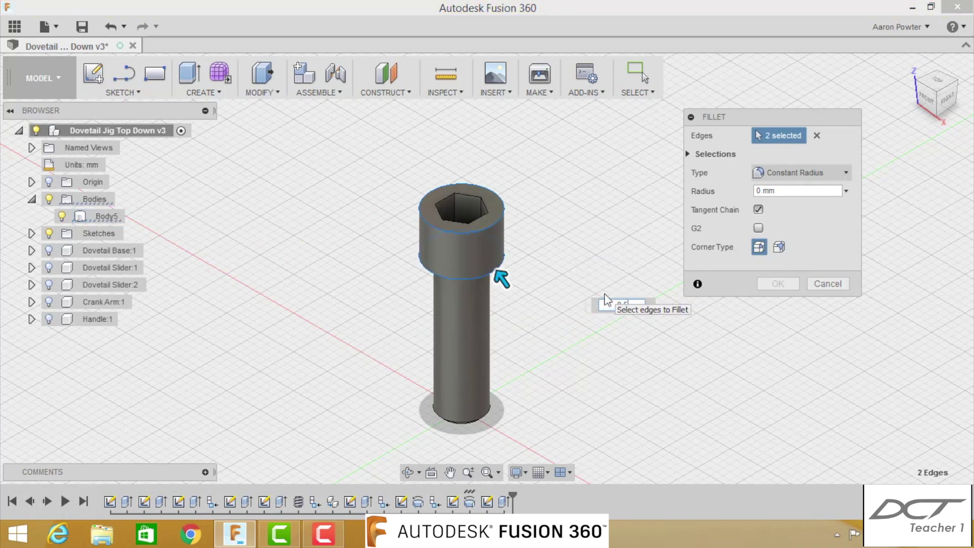
type("0.5")
key("Return")
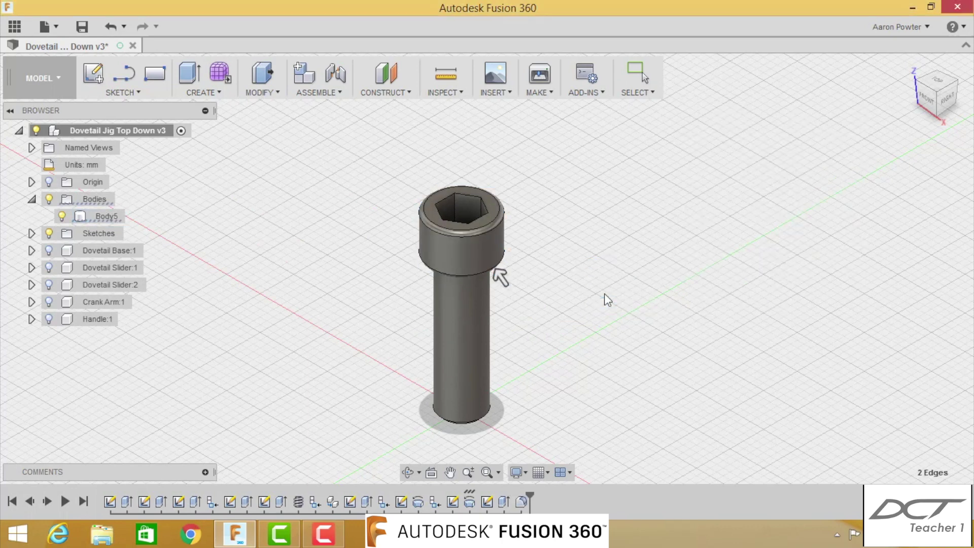
left_click(469, 314)
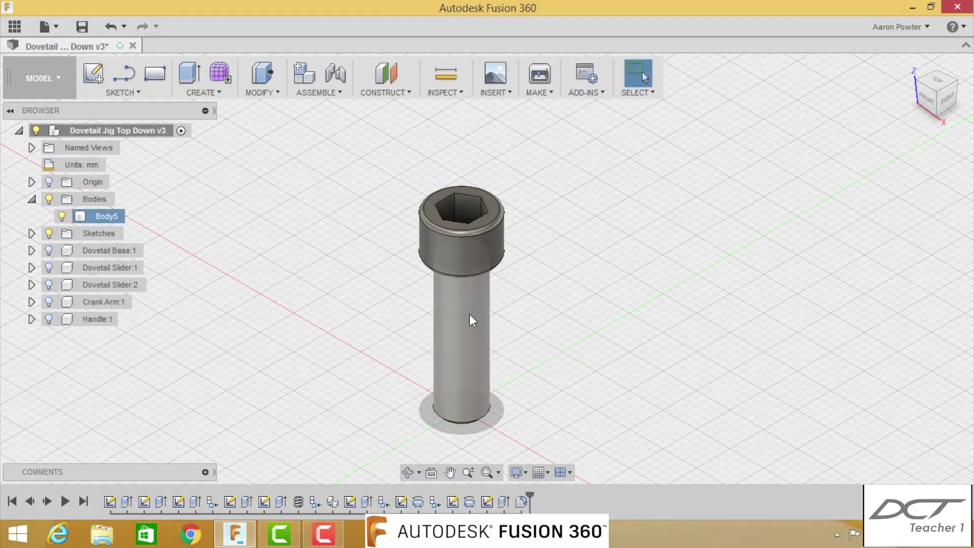
- Add a full-length right-hand ISO Metric M6x1 thread, 6.0 mm size and class 6g, to the screw's cylindrical shank
left_click(470, 315)
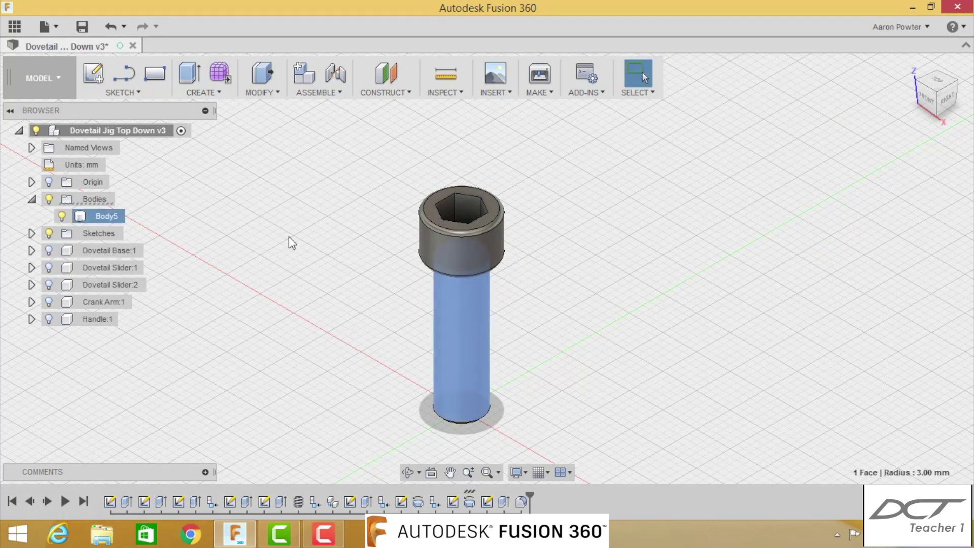
left_click(221, 95)
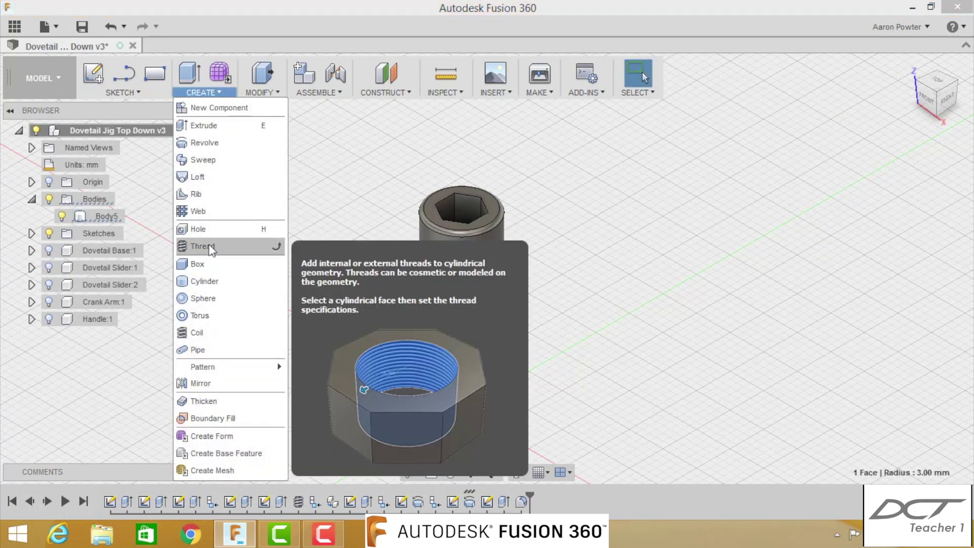
left_click(213, 246)
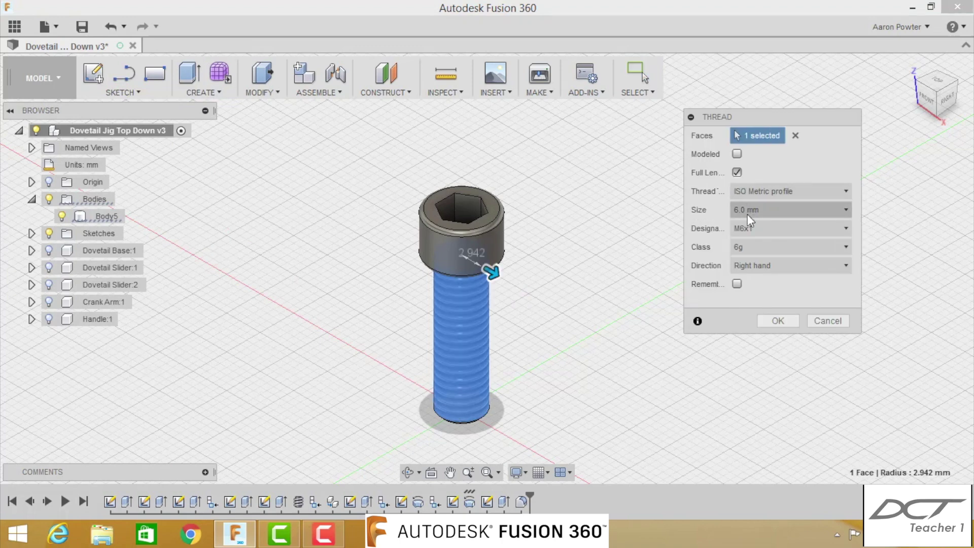
left_click(779, 321)
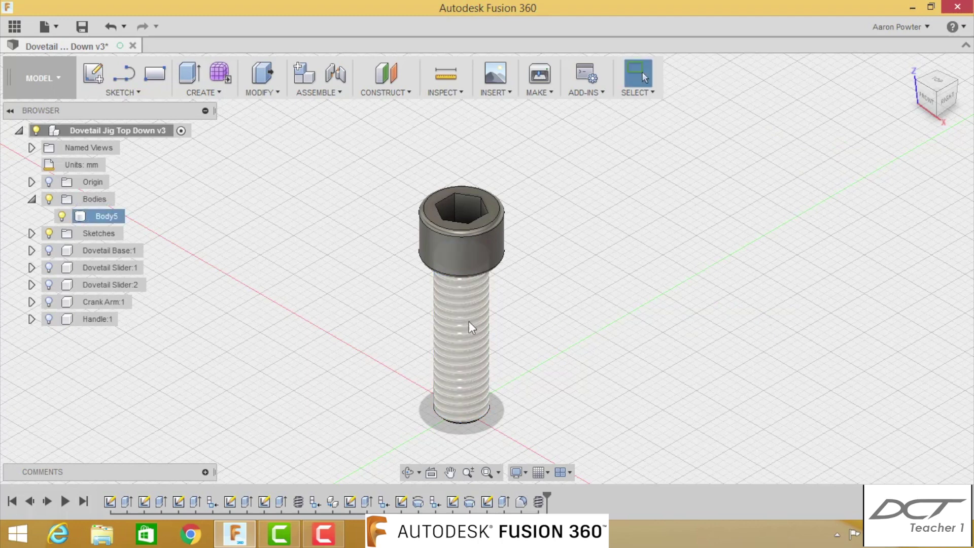
- Edit the shank's thread feature so that it is modeled as real geometry
right_click(538, 501)
left_click(573, 411)
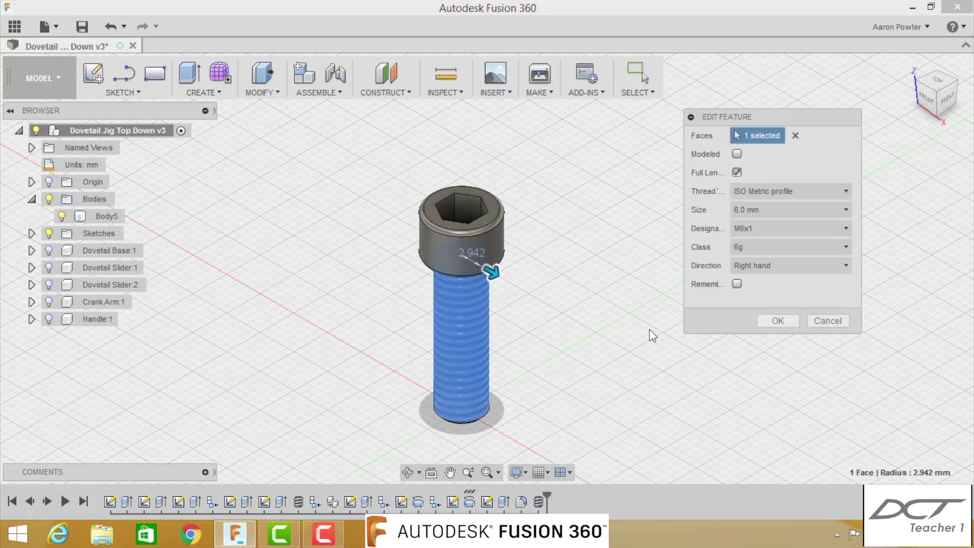
left_click(736, 154)
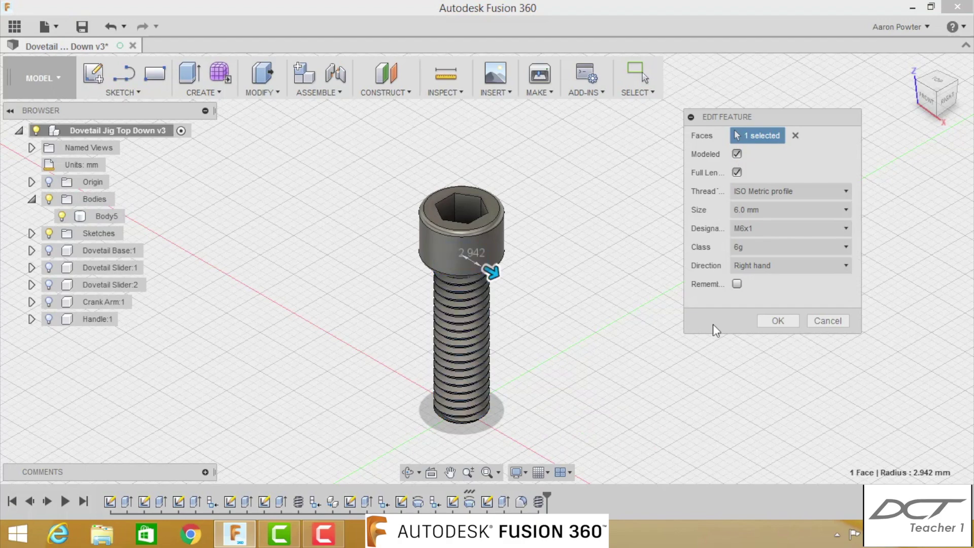
left_click(778, 320)
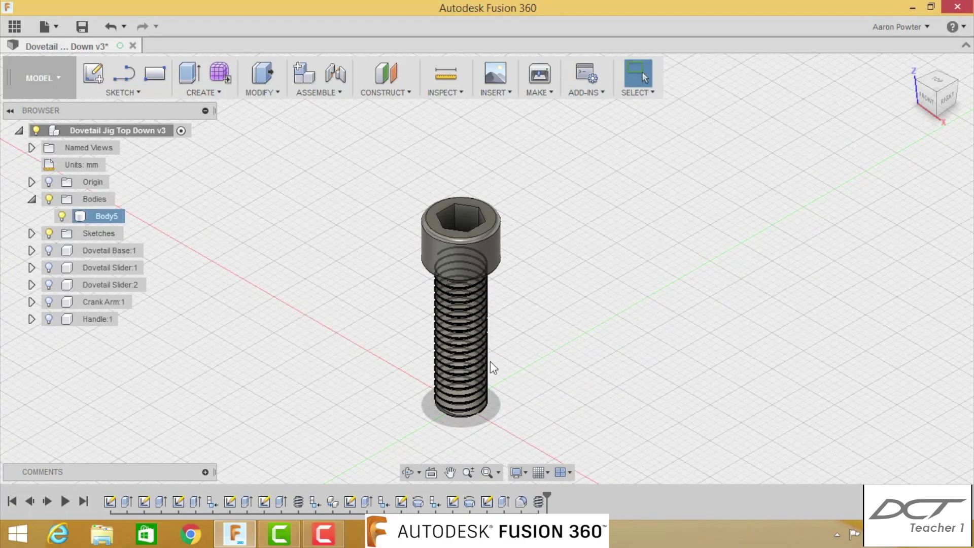
- Examine the modeled thread along the screw's shank up close and from a distance
scroll(491, 361, "up", 4)
scroll(491, 361, "down", 3)
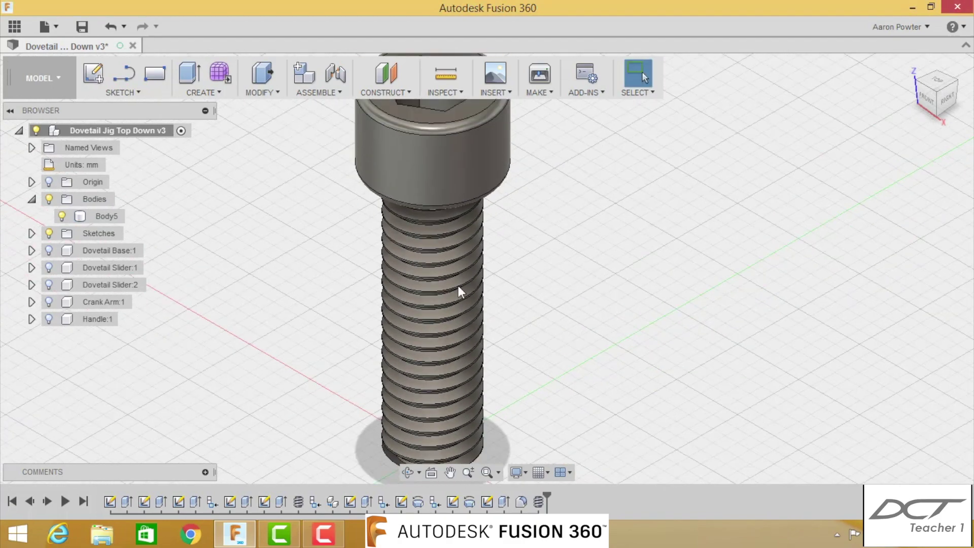
left_click(437, 409)
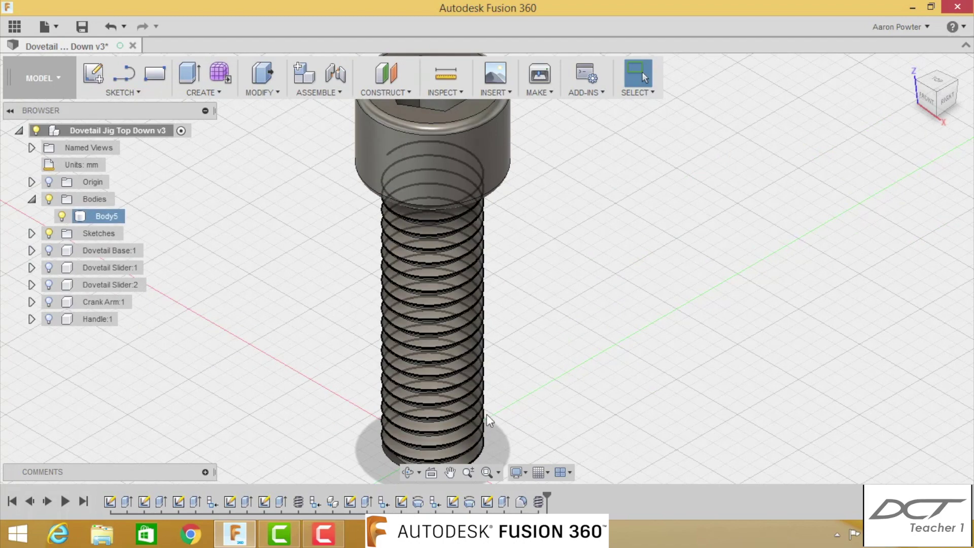
left_click(629, 224)
scroll(622, 231, "down", 2)
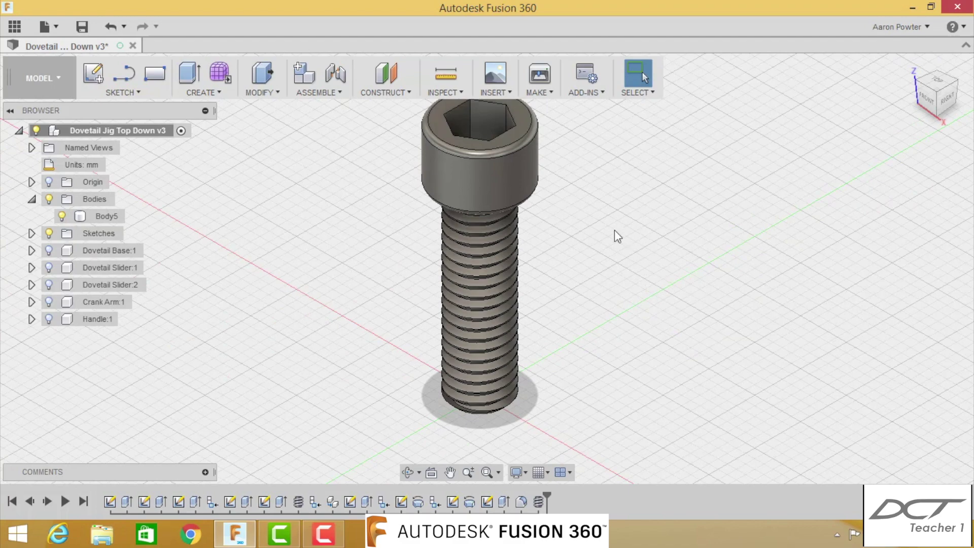
scroll(639, 233, "down", 1)
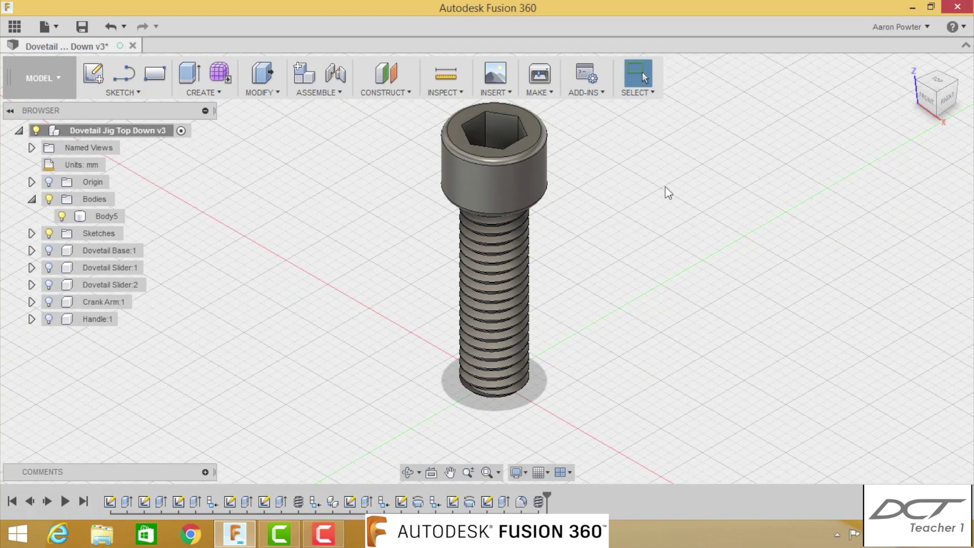
scroll(503, 234, "down", 1)
left_click(503, 234)
middle_click_drag(579, 225, 554, 234)
key("Escape")
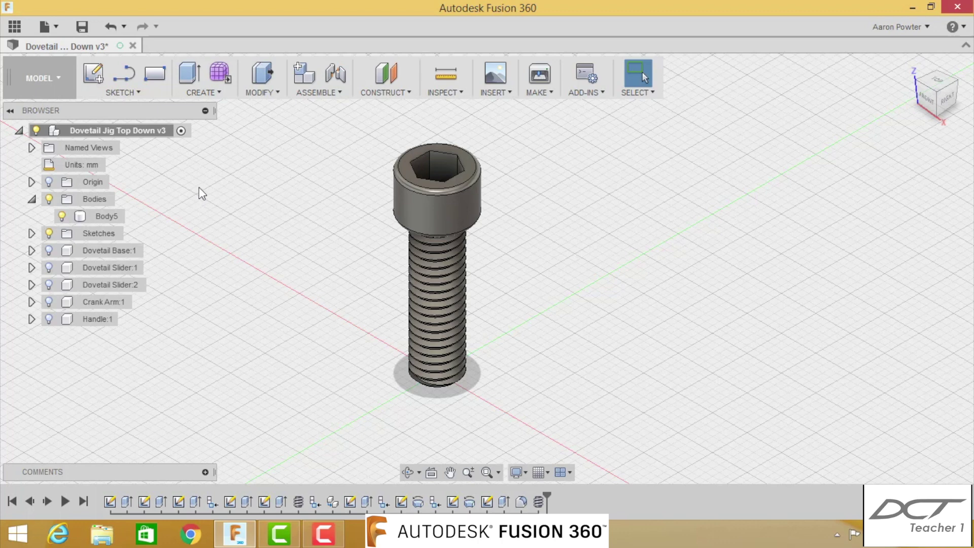
- Create a component from the finished screw body
left_click(106, 212)
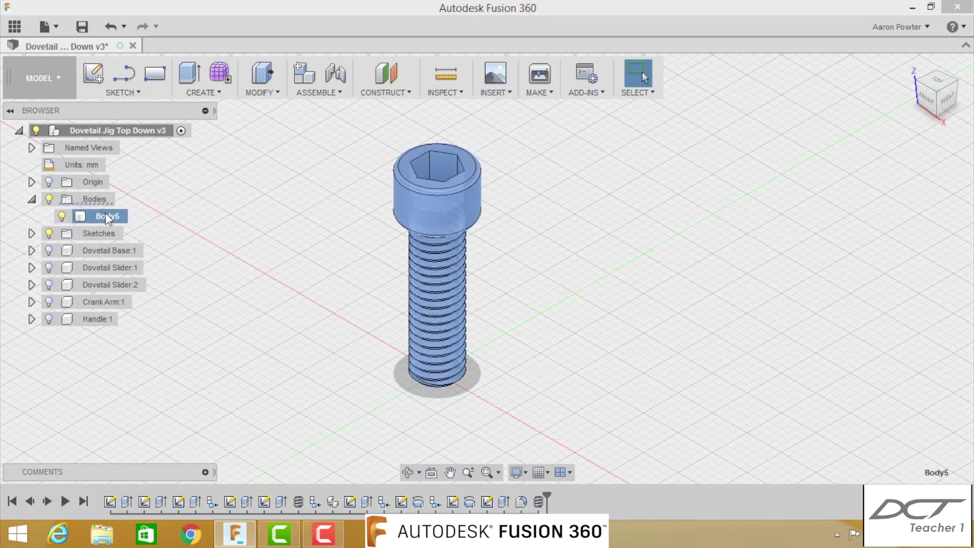
right_click(105, 212)
left_click(135, 234)
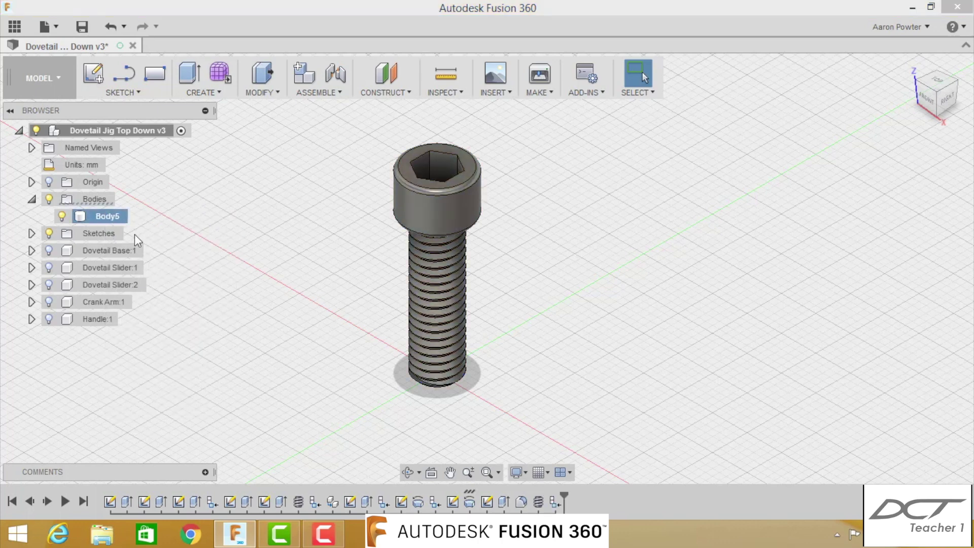
- Rename the new screw component as 6mm Caphead
left_click(102, 301)
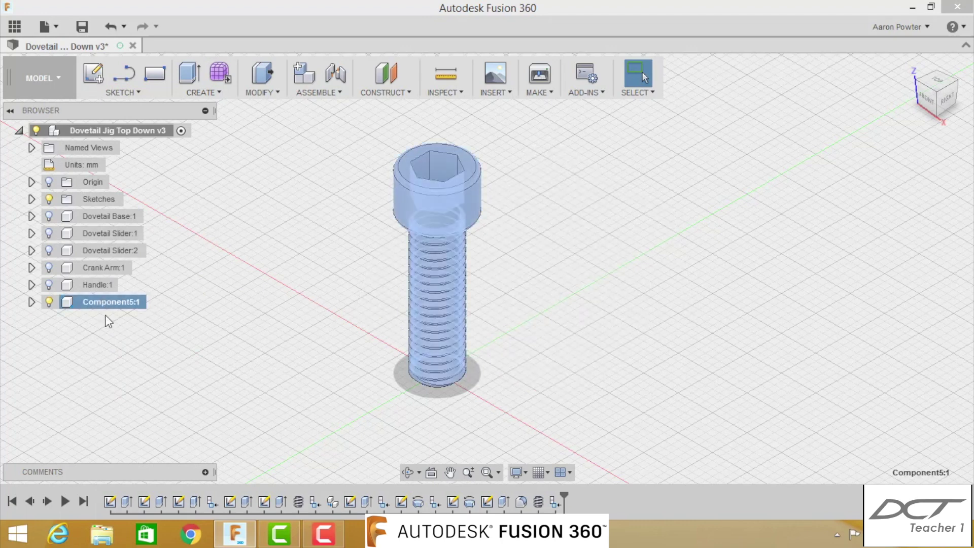
left_click(102, 301)
type("6mm Cap")
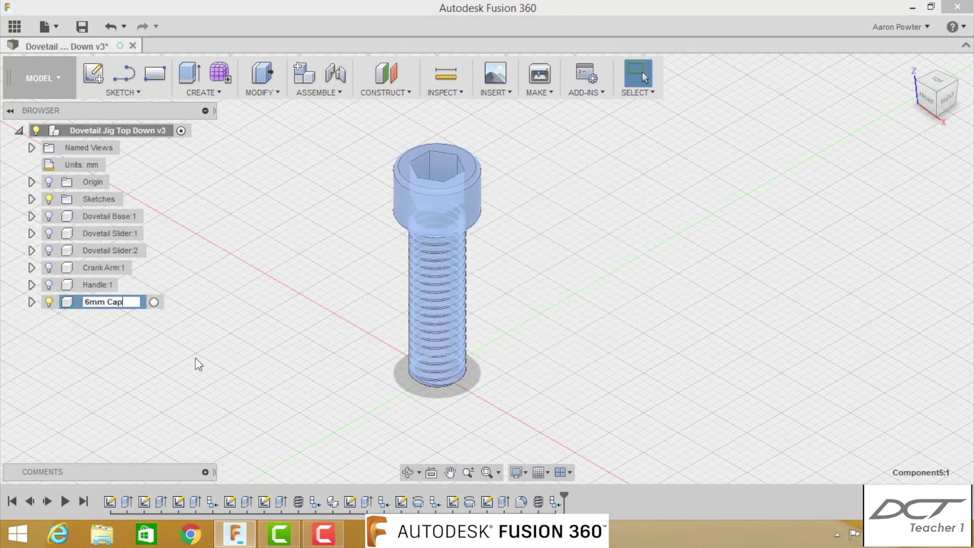
type("head")
key("Return")
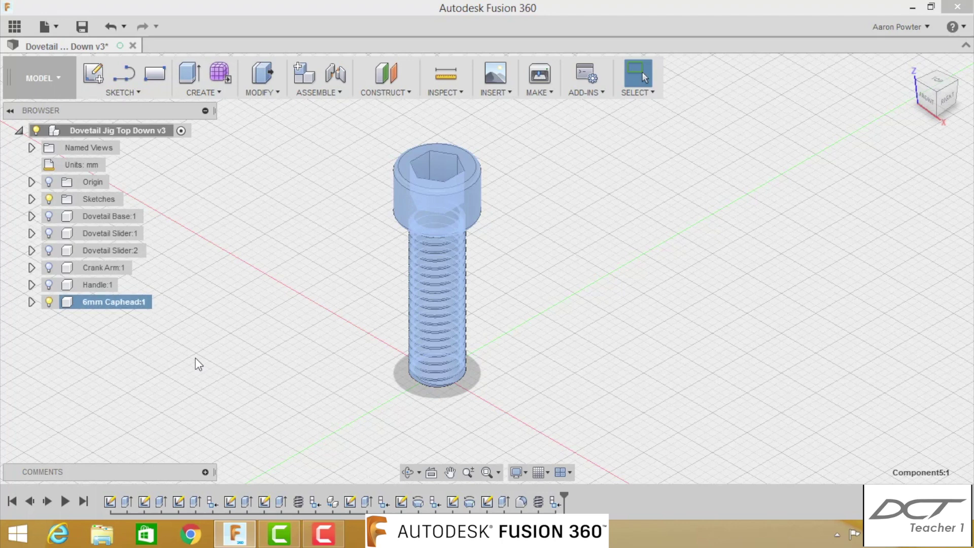
left_click(321, 308)
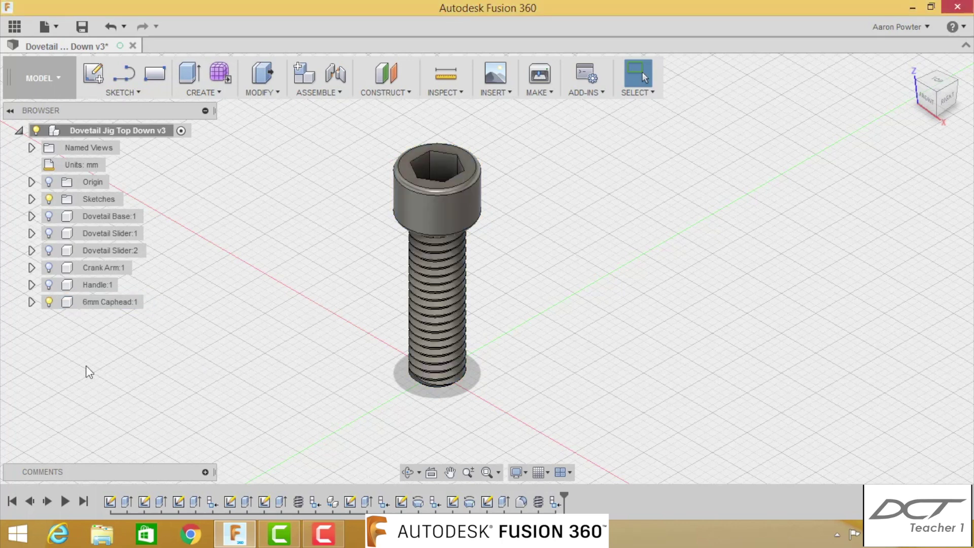
- Hide the 6mm Caphead and sketch two concentric circles, about 13.4 mm and 7.2 mm in diameter, at the origin on the horizontal plane
left_click(48, 302)
left_click(93, 74)
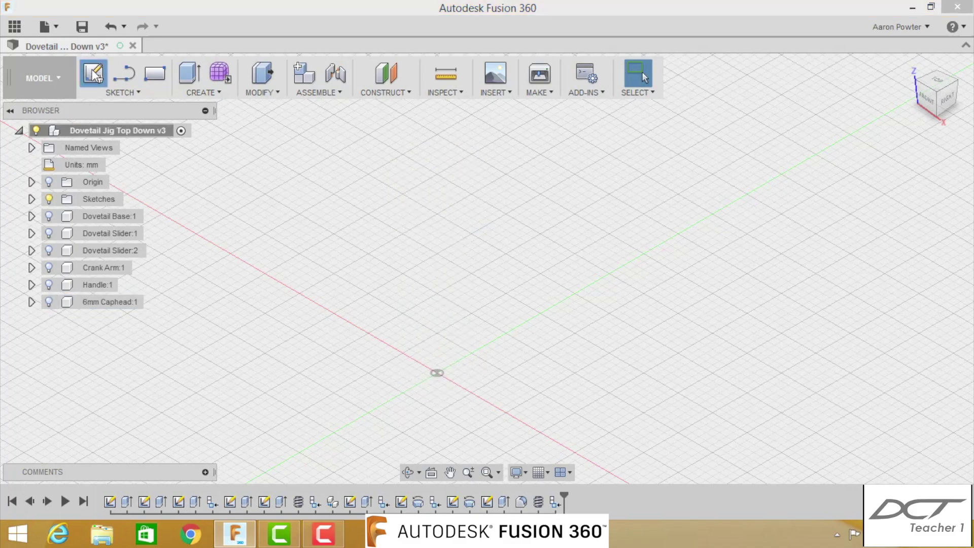
left_click(512, 369)
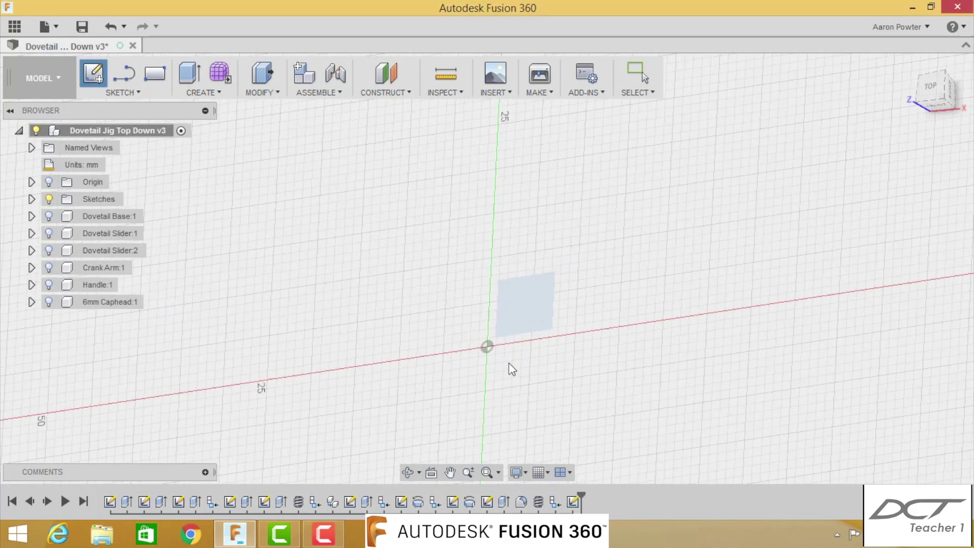
key("c")
left_click(450, 332)
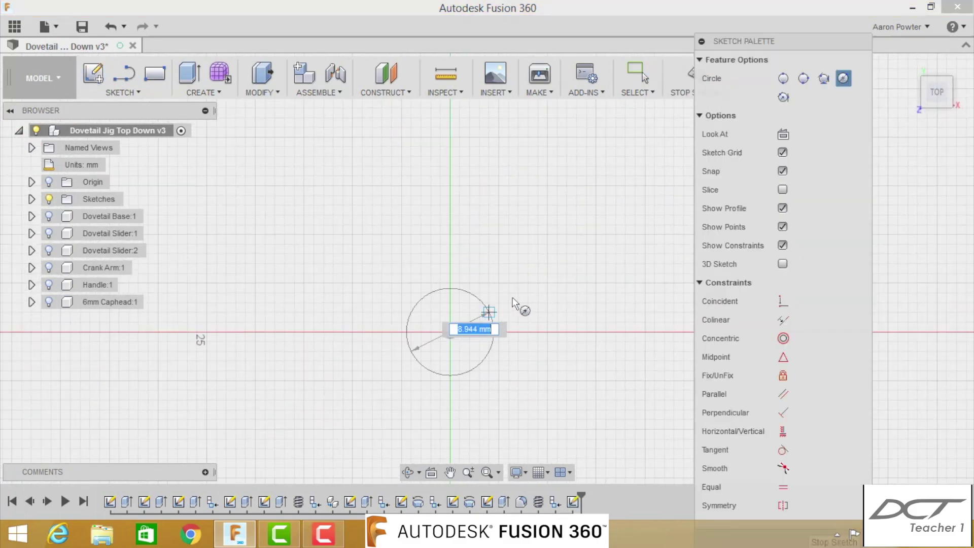
left_click(515, 304)
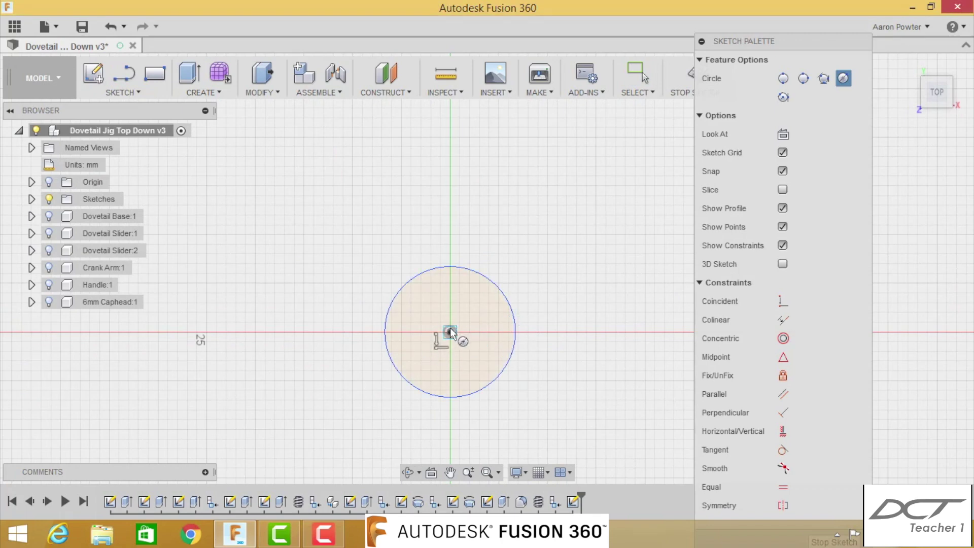
left_click(450, 332)
left_click(485, 333)
- Dimension the inner circle at 6 mm diameter and the outer circle at 11 mm diameter
key("d")
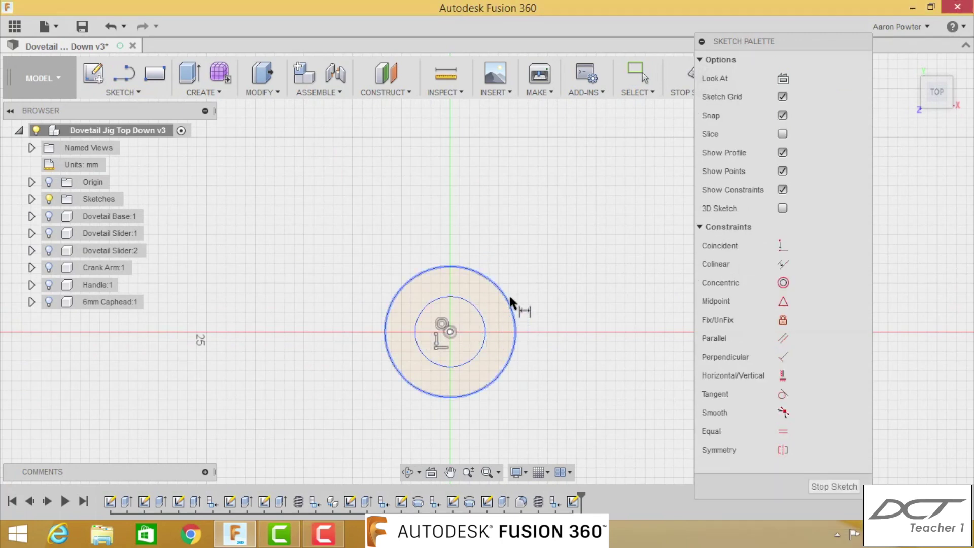
left_click(483, 313)
left_click(555, 283)
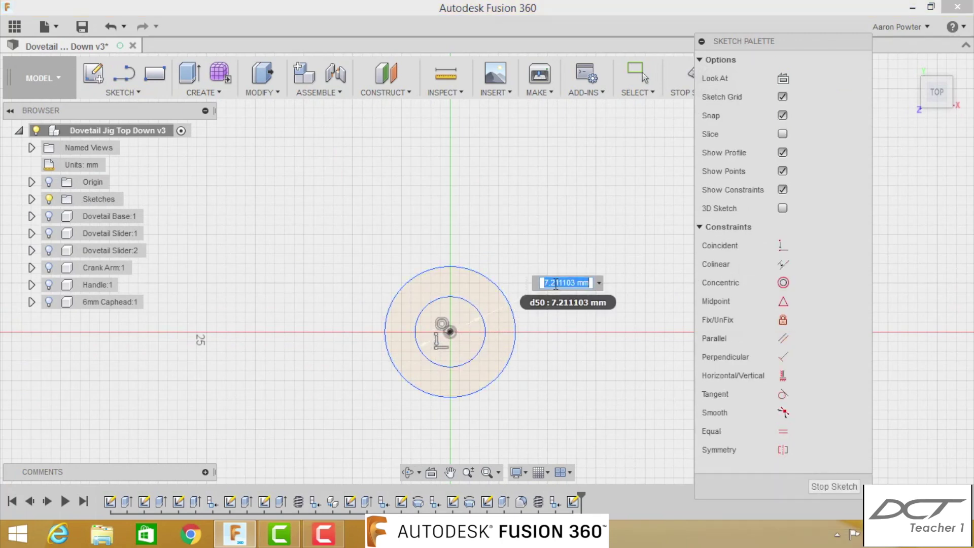
type("6")
key("Return")
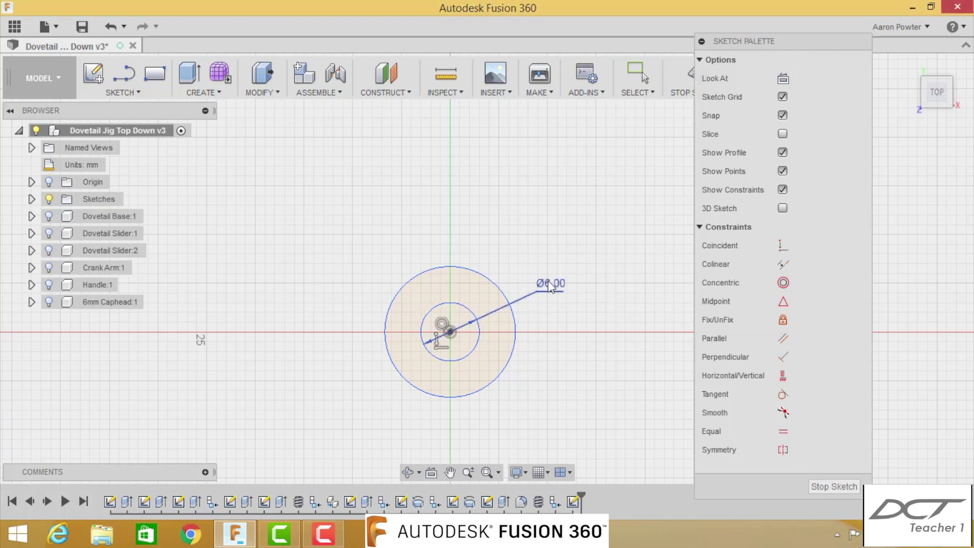
left_click(493, 265)
left_click(569, 232)
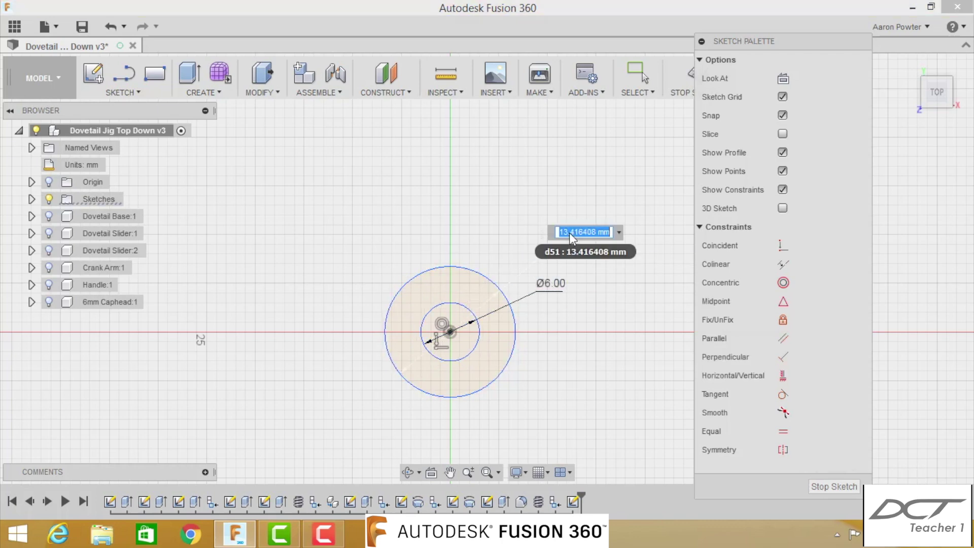
type("11")
key("Return")
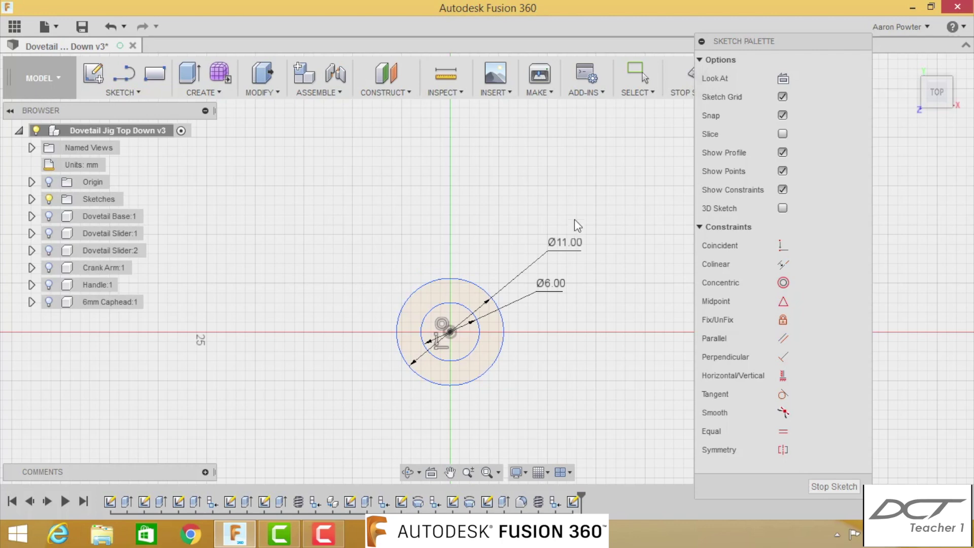
- Extrude the ring between the two circles 1.5 mm upward as a new body
key("e")
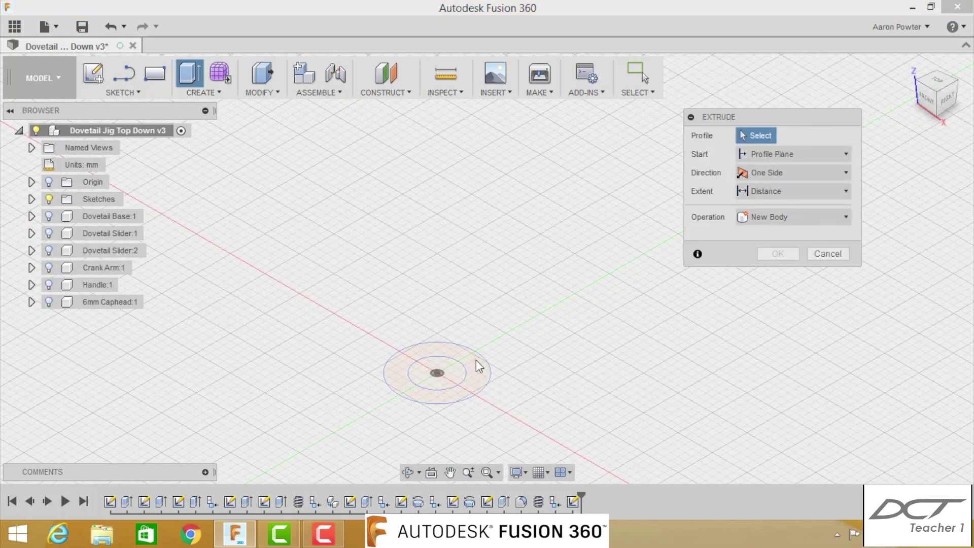
left_click(473, 374)
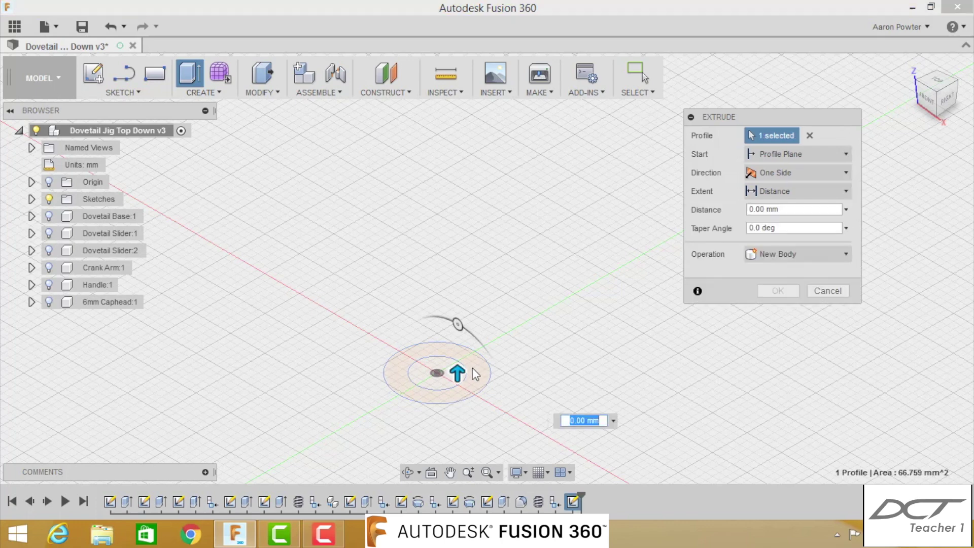
left_click_drag(457, 374, 459, 364)
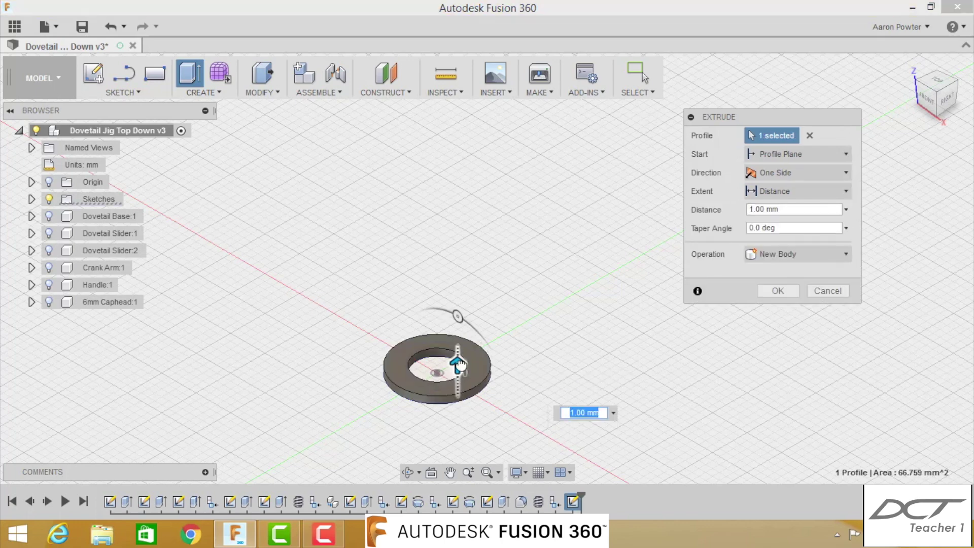
type("1.5")
key("Tab")
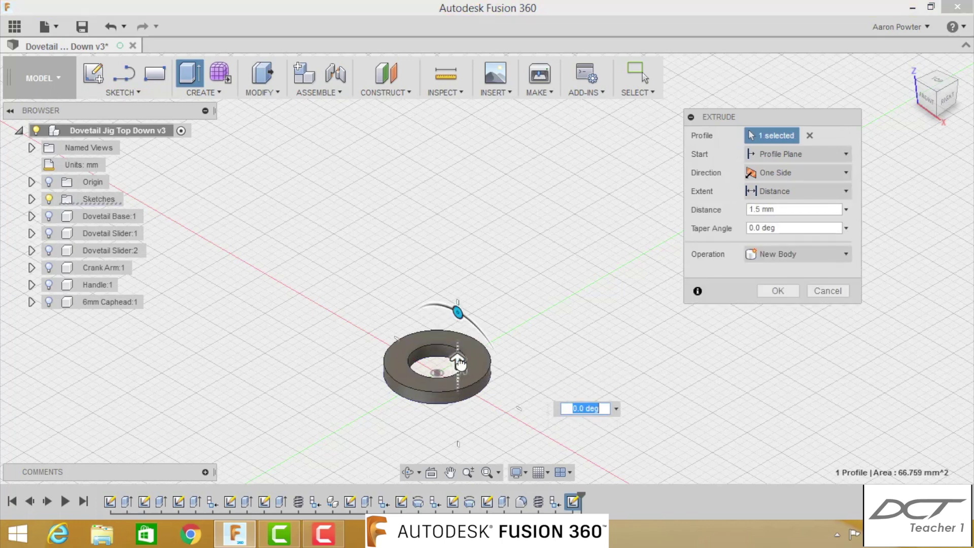
key("Return")
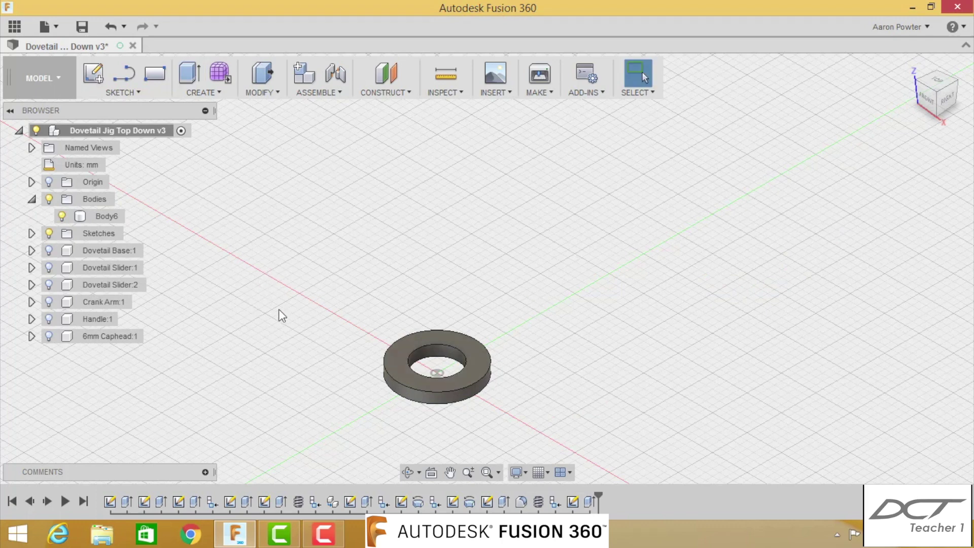
- Create a component from the washer body and rename it 6mm washer
right_click(102, 215)
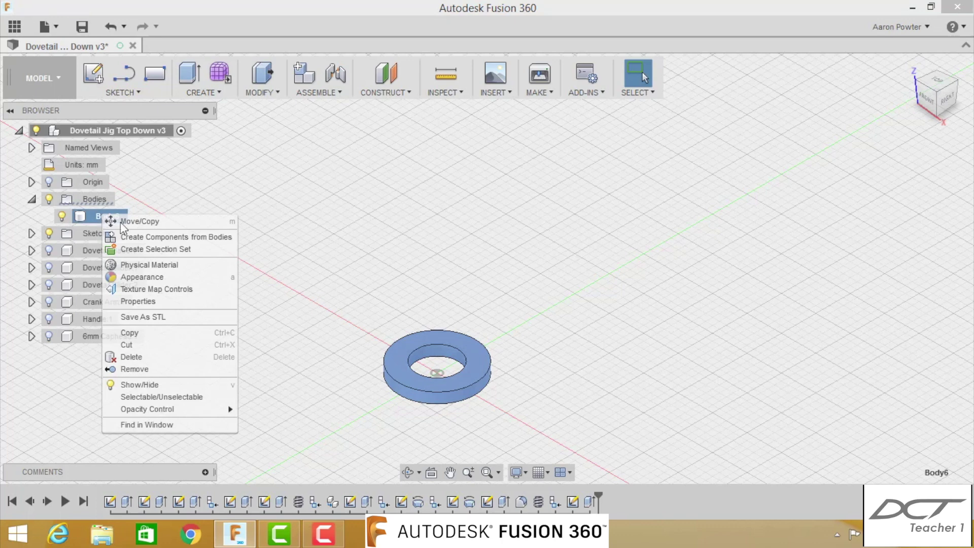
left_click(135, 237)
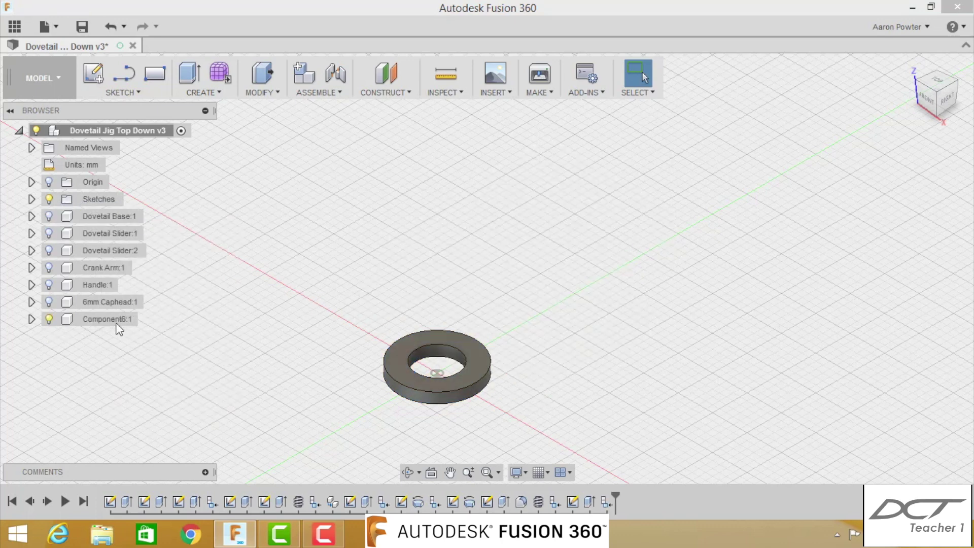
left_click(116, 324)
left_click(111, 322)
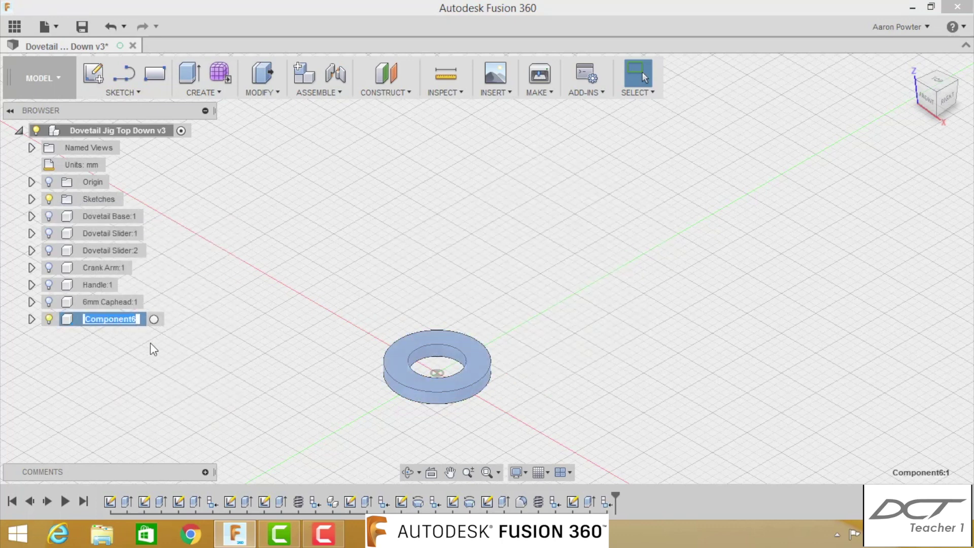
type("6mm washer")
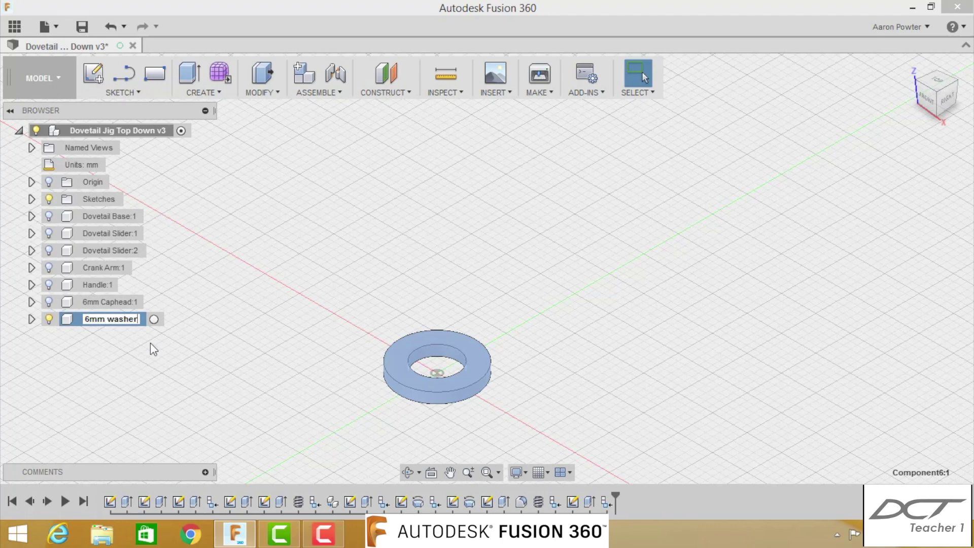
key("Return")
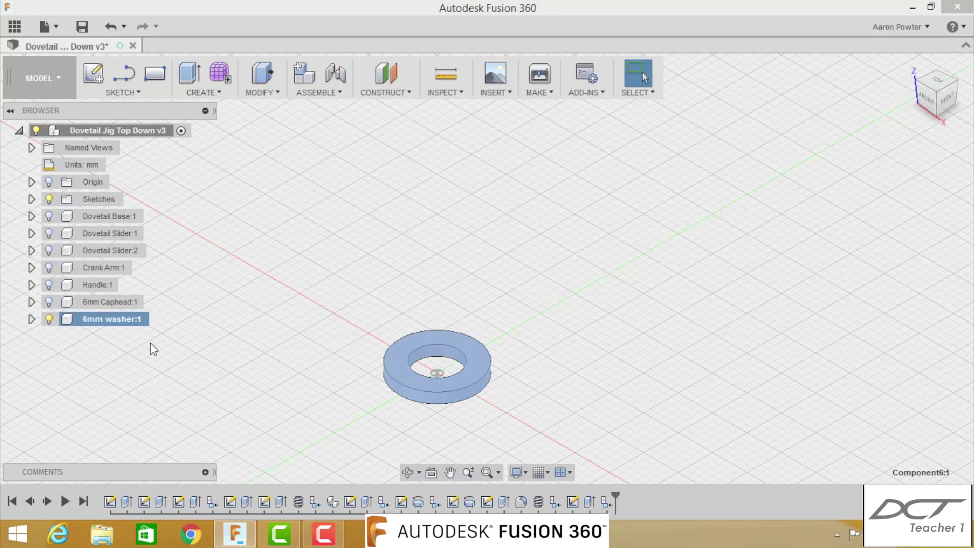
left_click(234, 363)
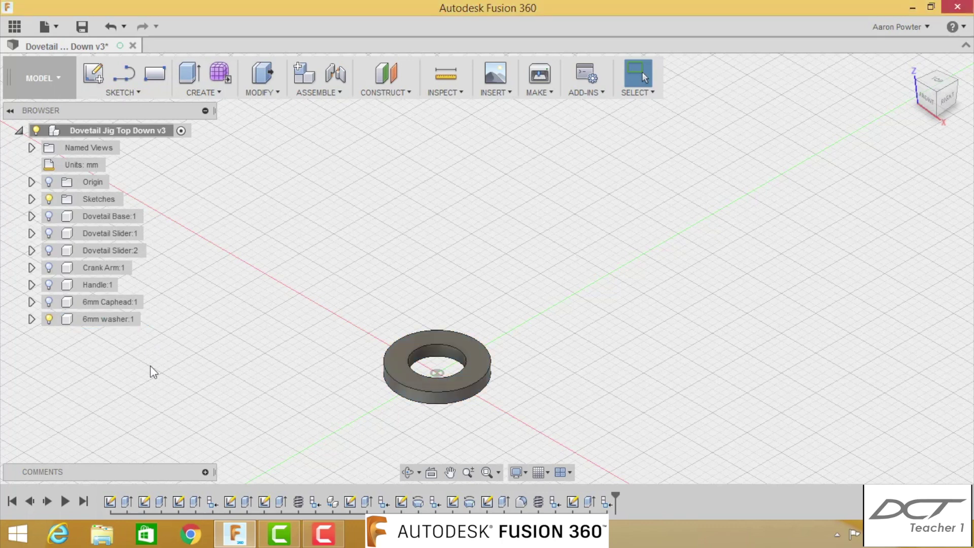
- Show the 6mm Caphead and paste a copy of it, moved about 69 mm in X and 20 mm in Z
left_click(49, 302)
right_click(108, 304)
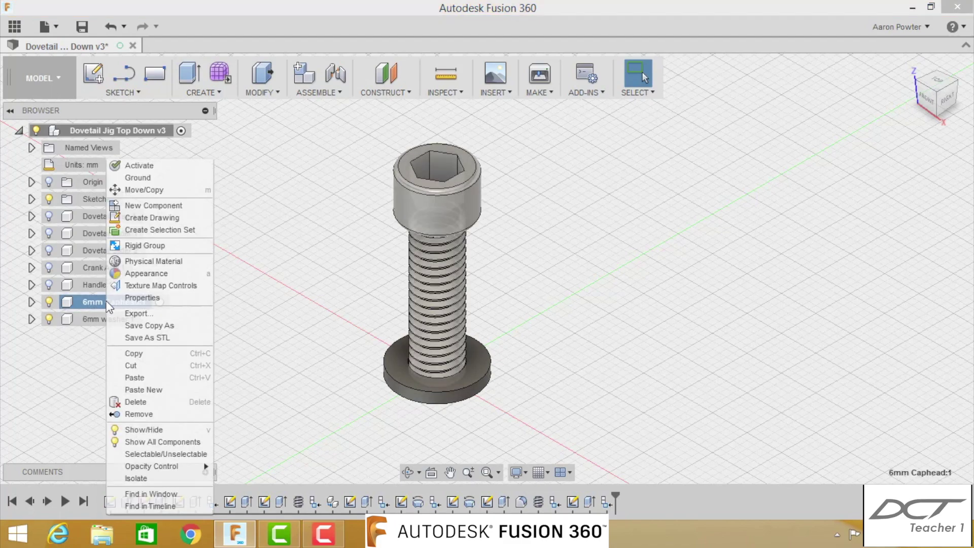
left_click(144, 354)
key("ctrl+v")
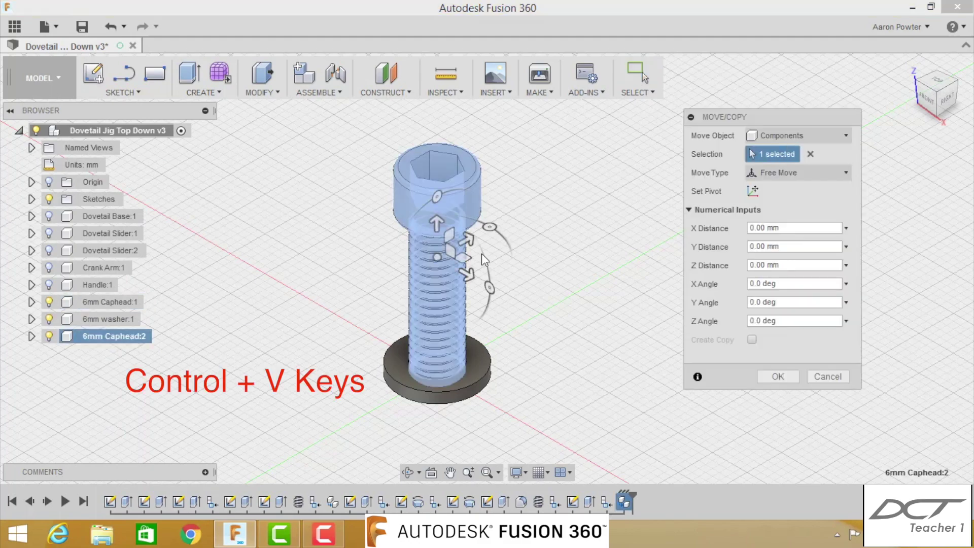
left_click_drag(453, 258, 924, 400)
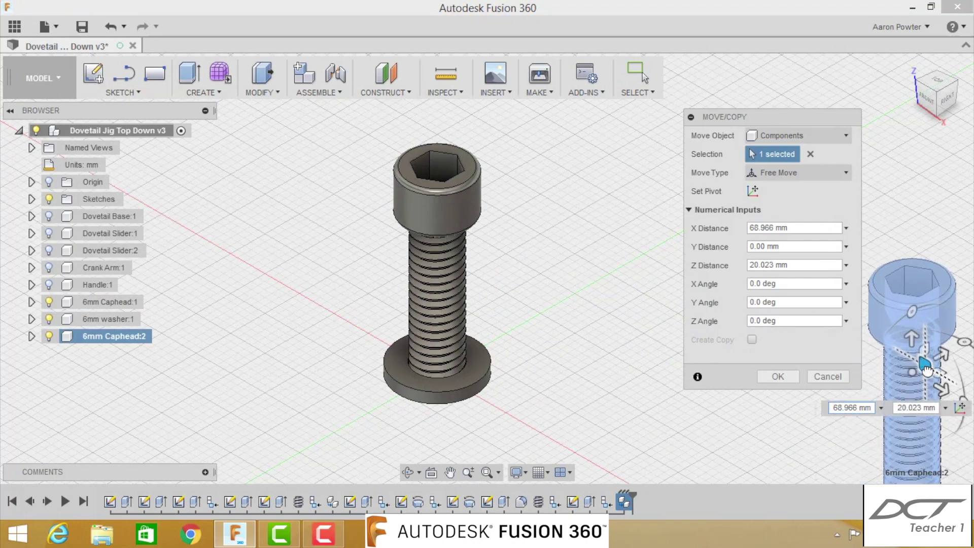
left_click(785, 375)
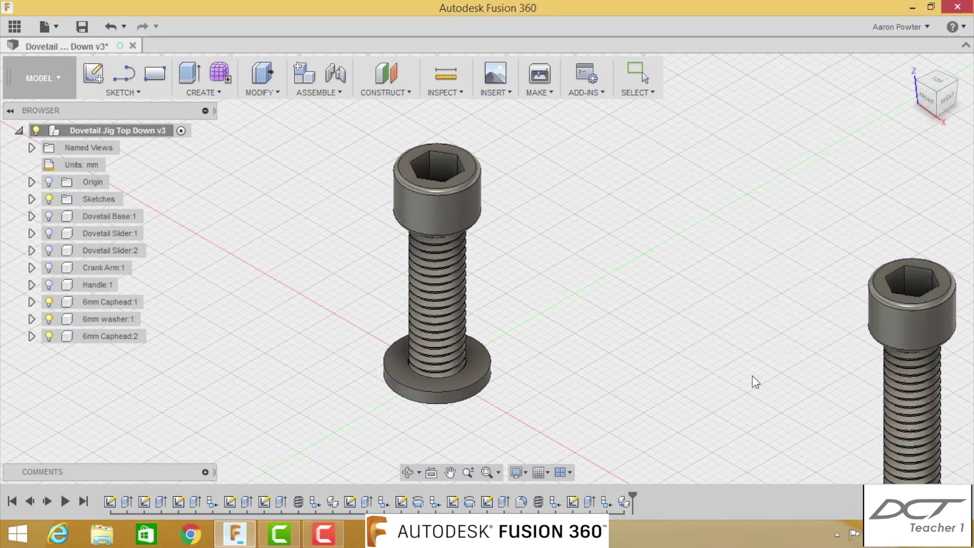
right_click(106, 335)
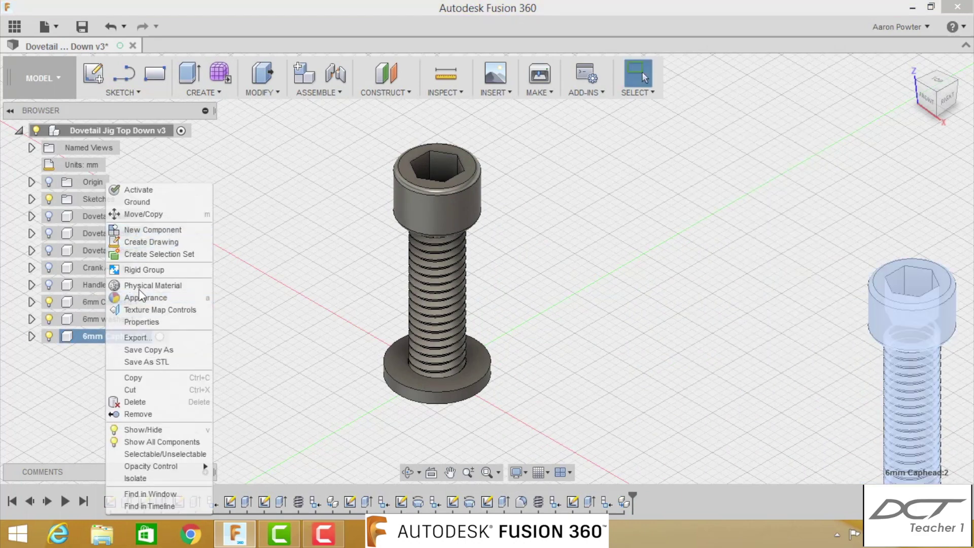
left_click(141, 374)
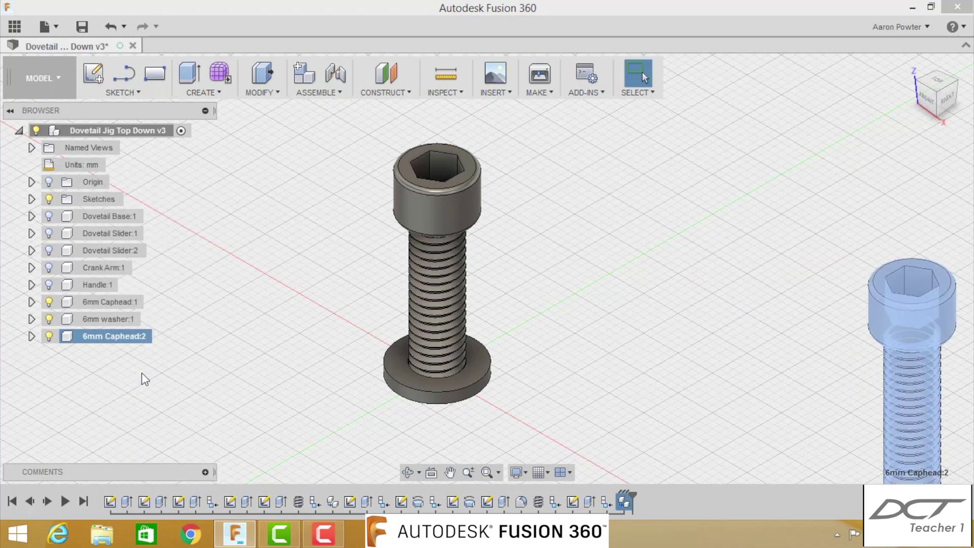
left_click(218, 351)
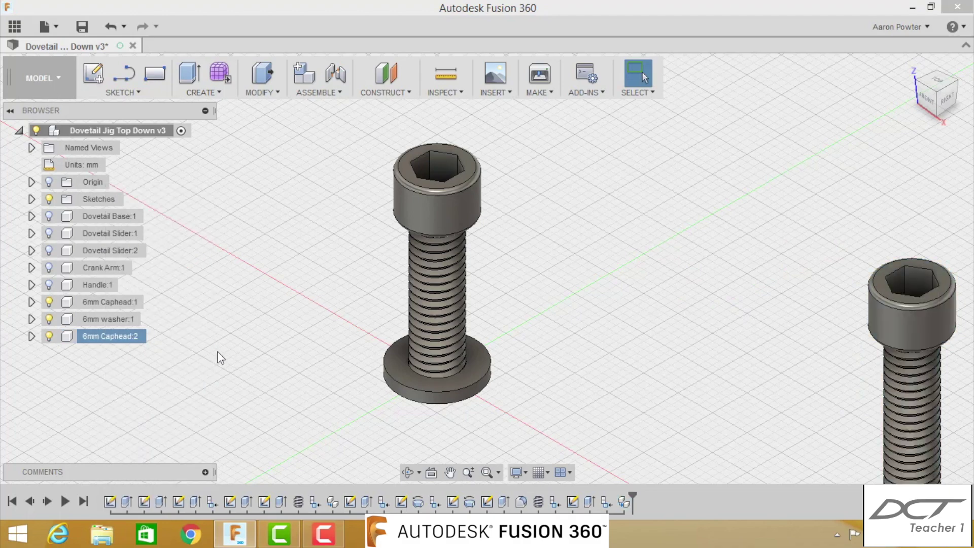
- Paste a copy of the 6mm washer and place it beside the second caphead screw
left_click(106, 320)
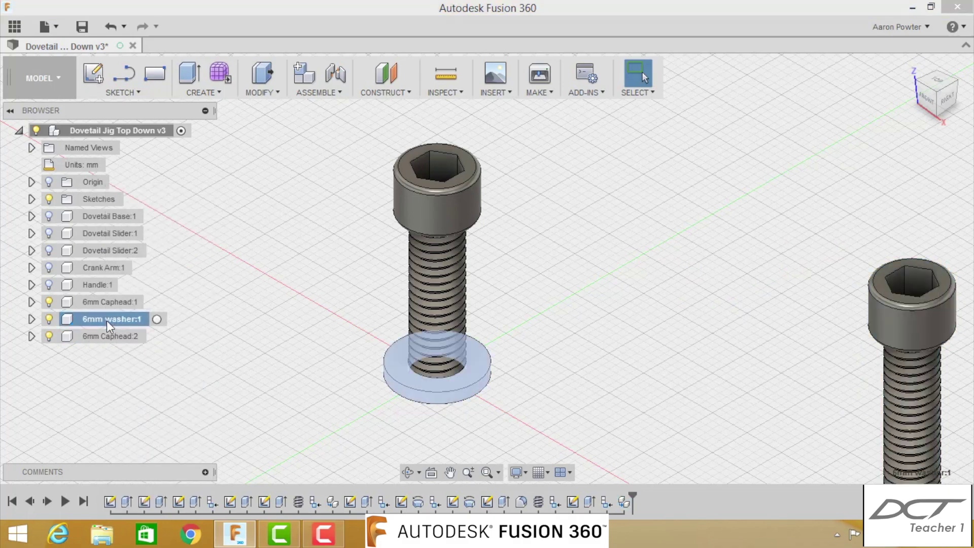
right_click(107, 321)
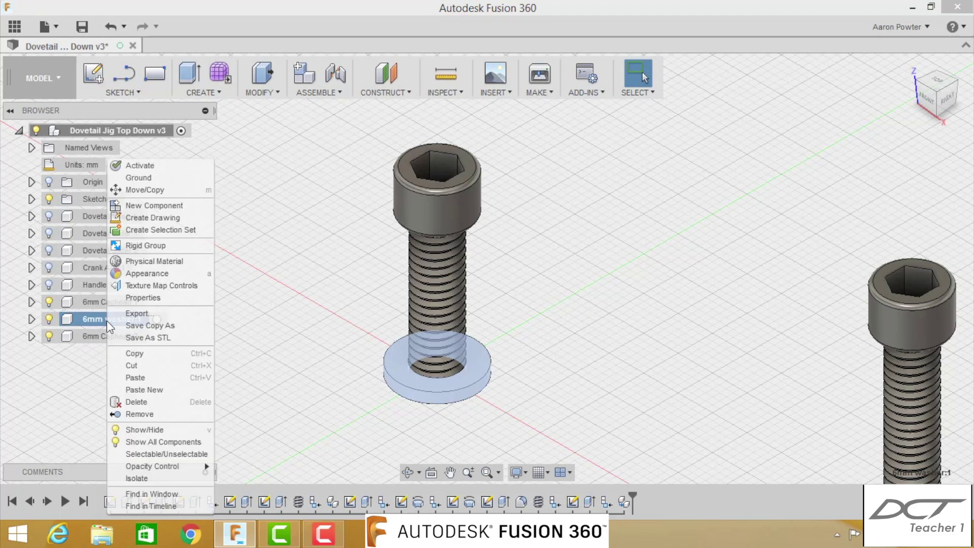
left_click(143, 354)
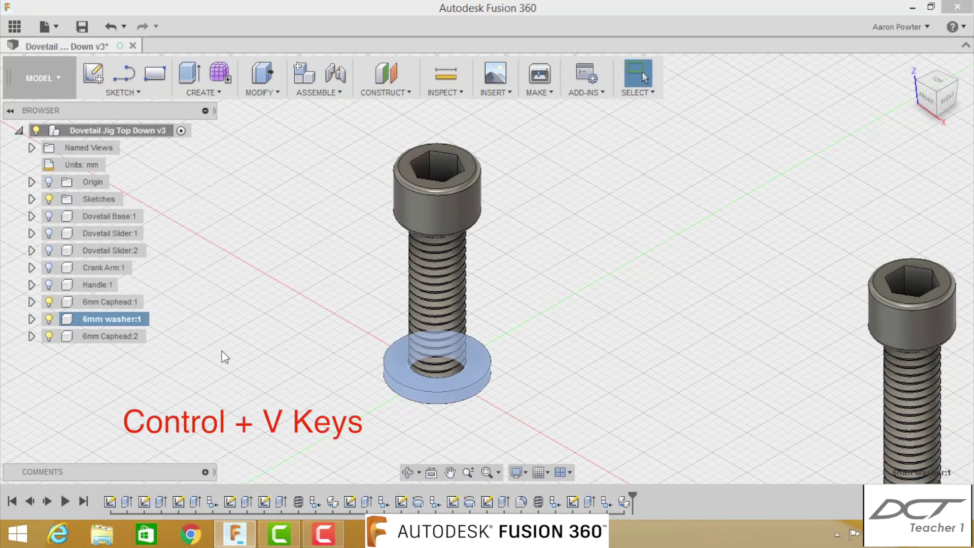
key("ctrl+v")
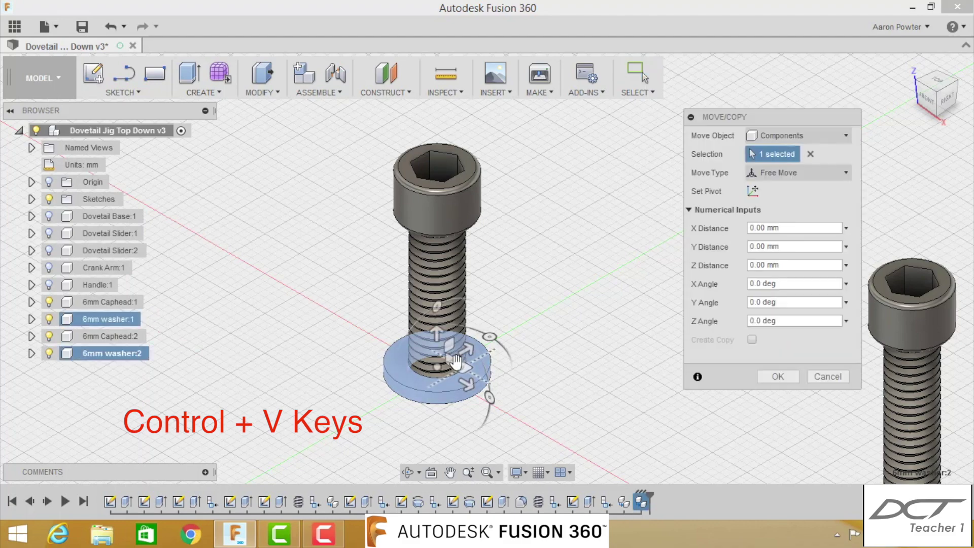
left_click_drag(448, 370, 845, 446)
left_click(777, 376)
- Hide both 6mm Capheads and both 6mm washers, and show the Dovetail Base
scroll(530, 351, "down", 5)
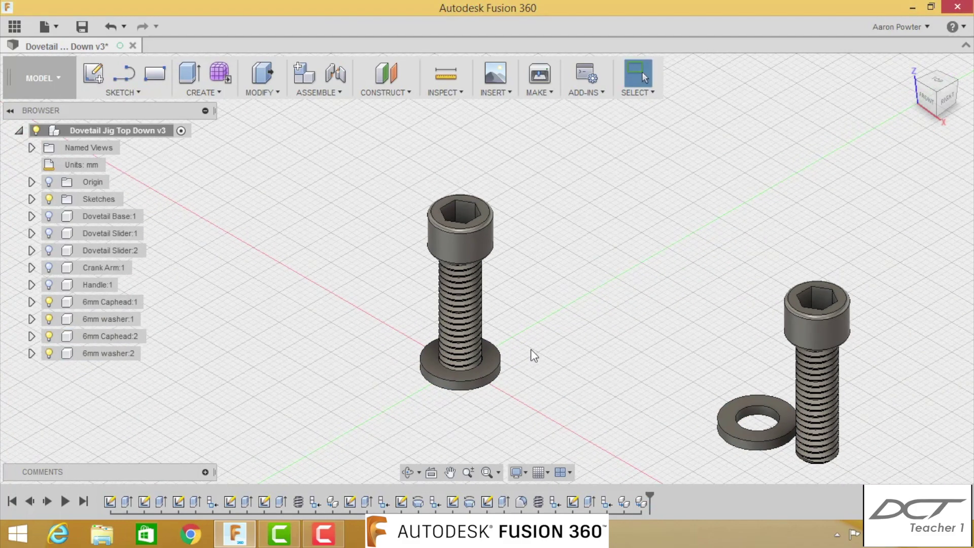
left_click(49, 353)
left_click(48, 336)
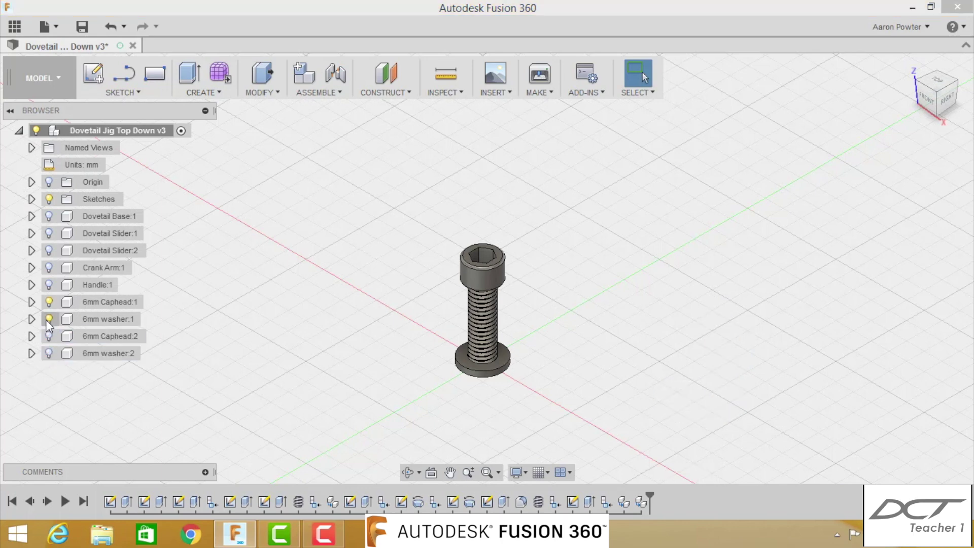
left_click(49, 318)
left_click(48, 302)
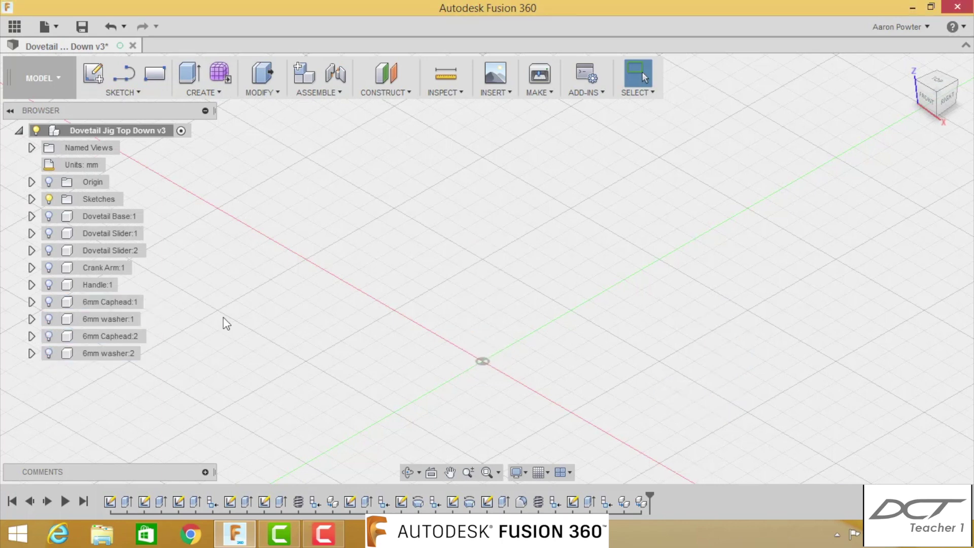
left_click(48, 216)
scroll(421, 275, "down", 5)
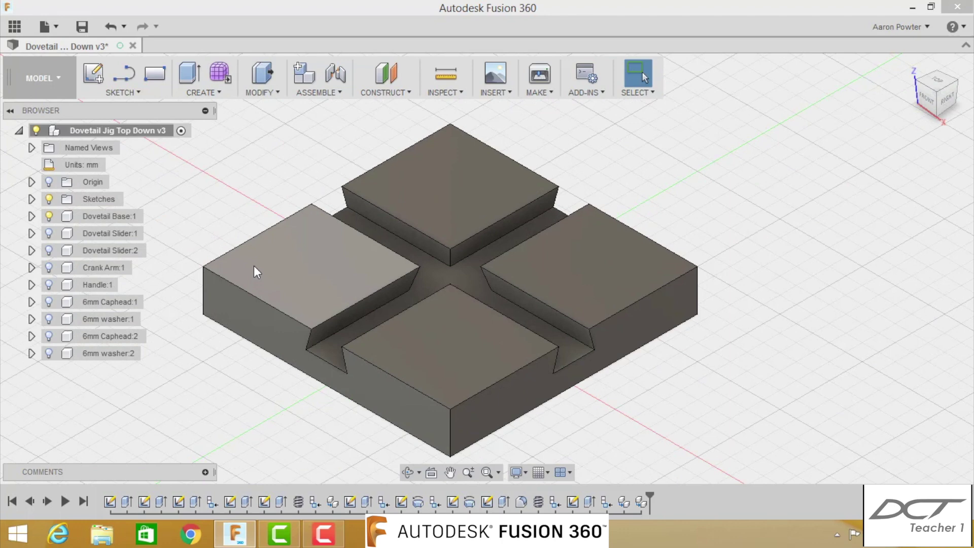
left_click(240, 171)
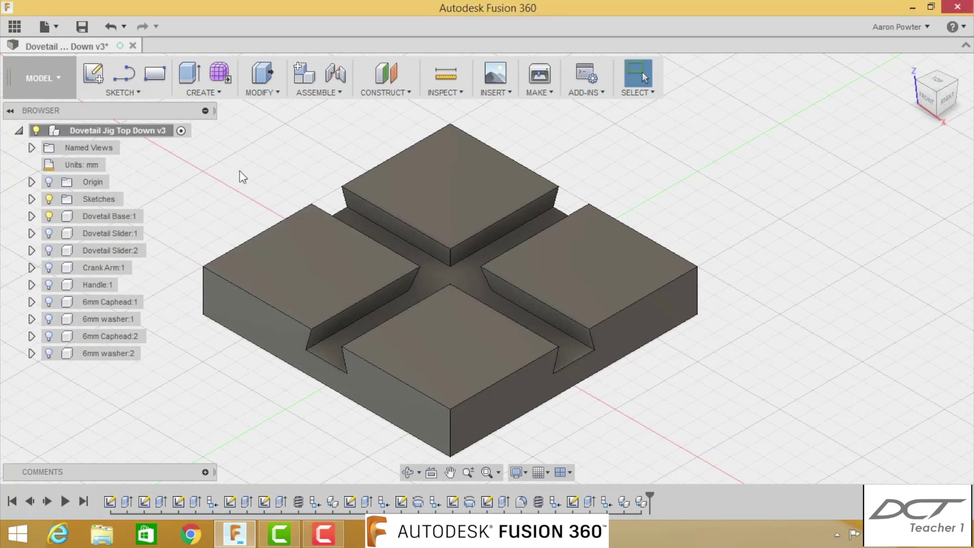
- Save the design as a new version and check it in the project's file list
left_click(82, 27)
left_click(479, 278)
left_click(15, 25)
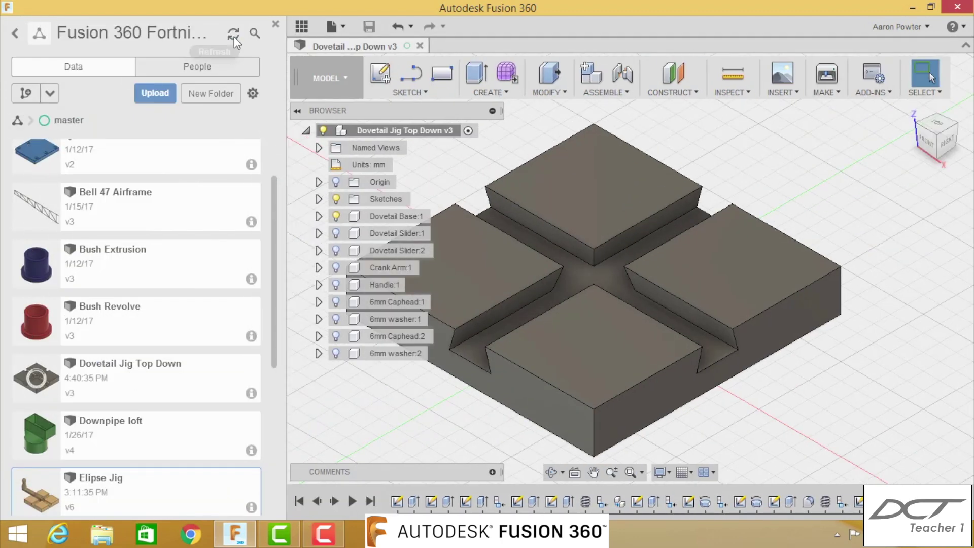
left_click(271, 26)
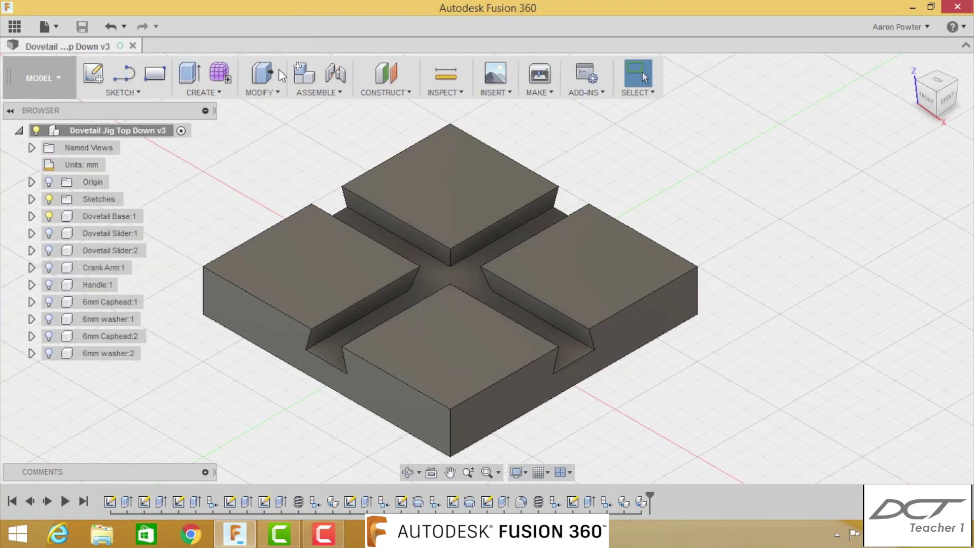
- Ground the Dovetail Base and show the second Dovetail Slider, leaving the first slider hidden
right_click(90, 215)
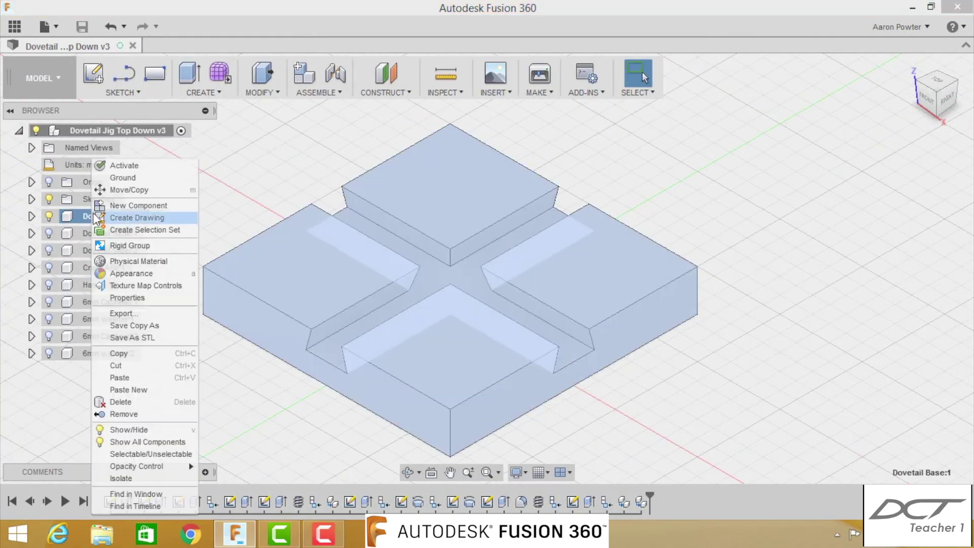
left_click(116, 176)
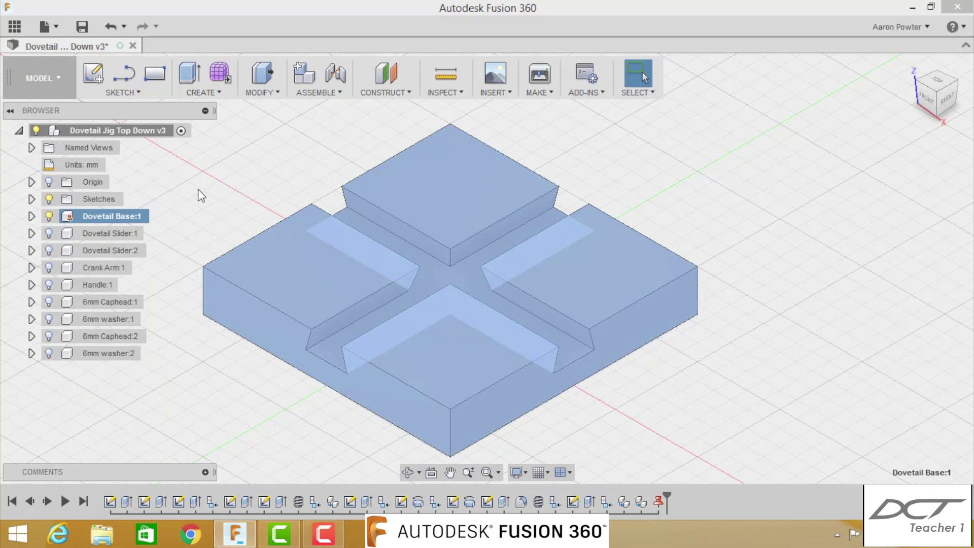
left_click(52, 233)
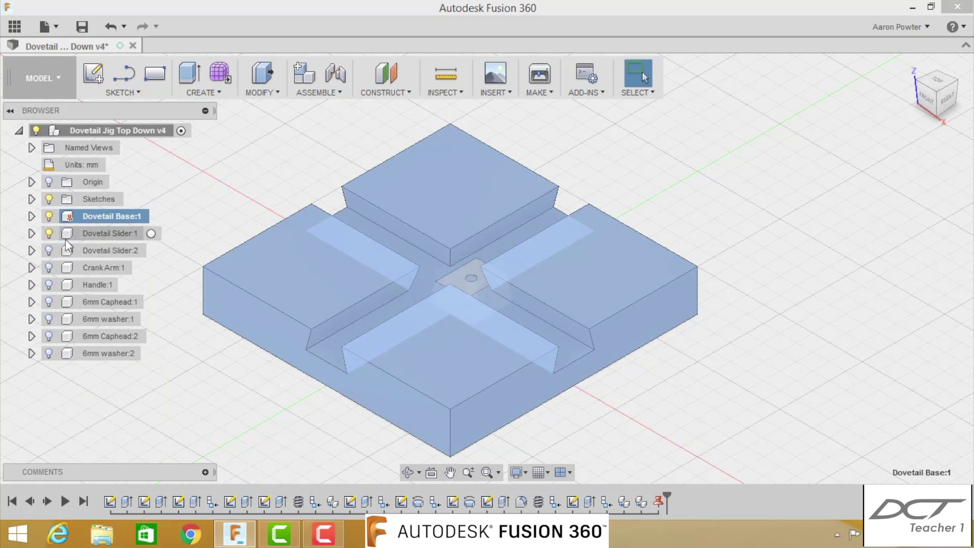
left_click(49, 234)
left_click(49, 250)
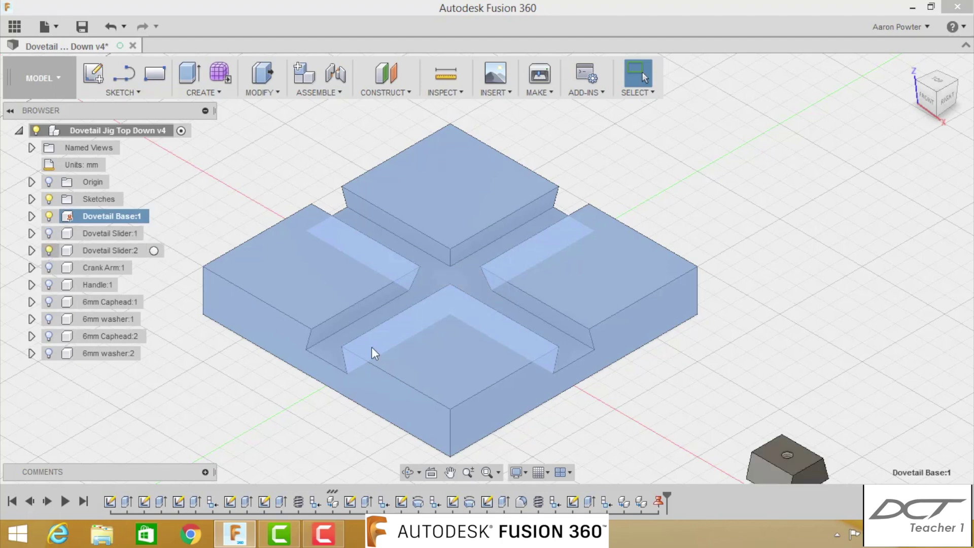
left_click(666, 391)
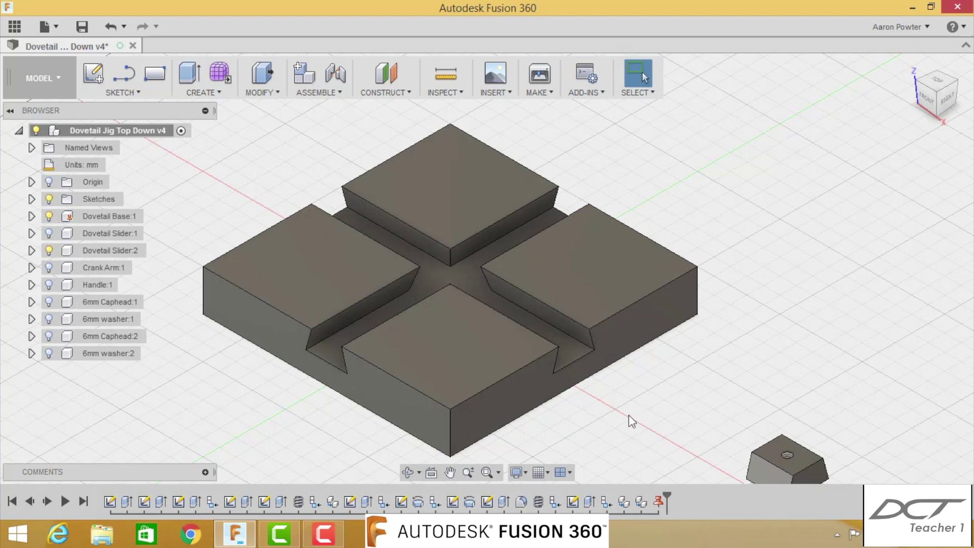
scroll(628, 415, "down", 2)
middle_click_drag(629, 415, 623, 338)
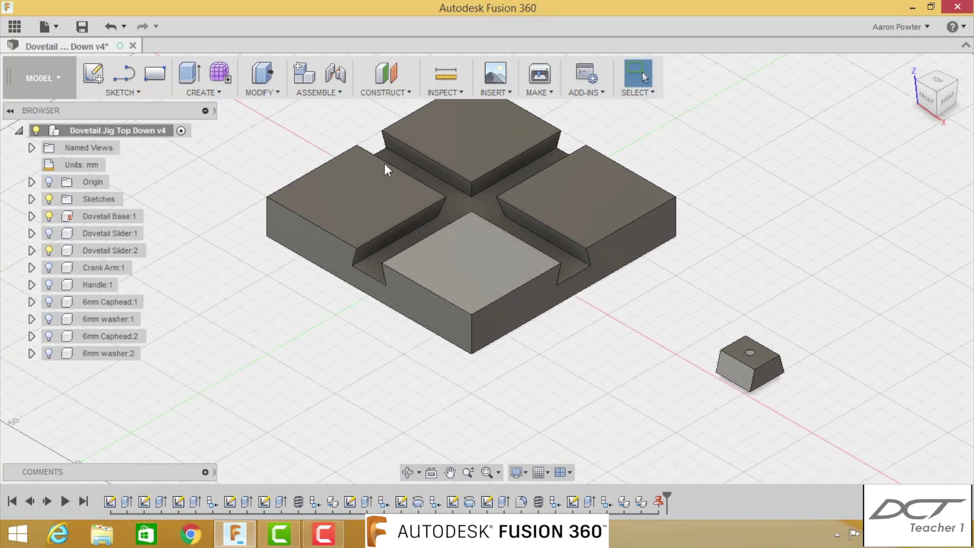
- Create a flipped rigid joint between the lower end-edge midpoint of the second Dovetail Slider and the floor-edge midpoint of the base's groove
left_click(336, 74)
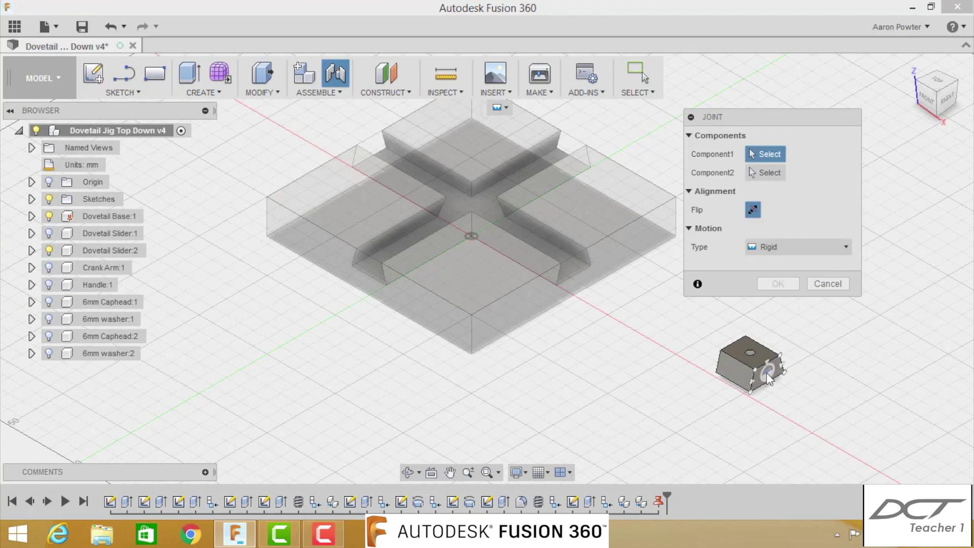
mouse_move(768, 374)
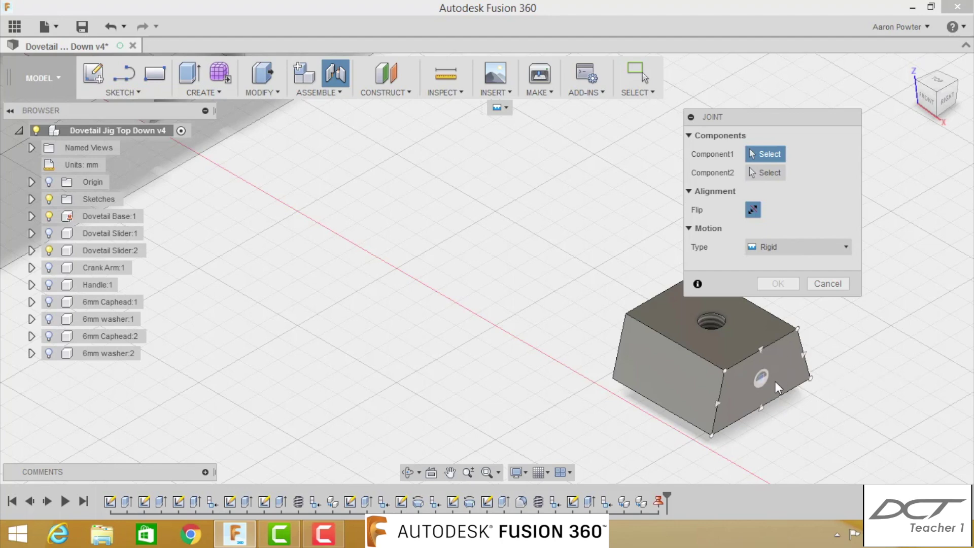
left_click(766, 404)
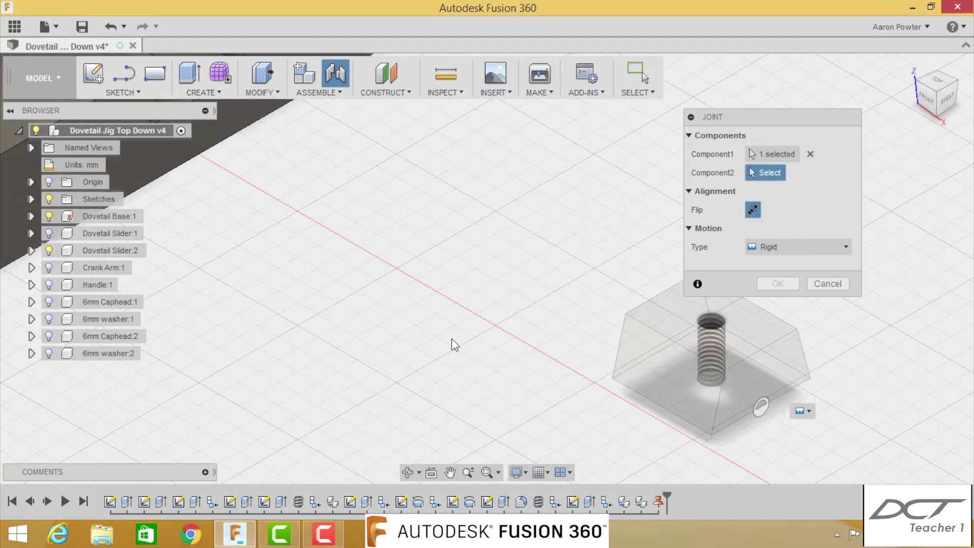
scroll(446, 335, "down", 3)
scroll(268, 232, "up", 3)
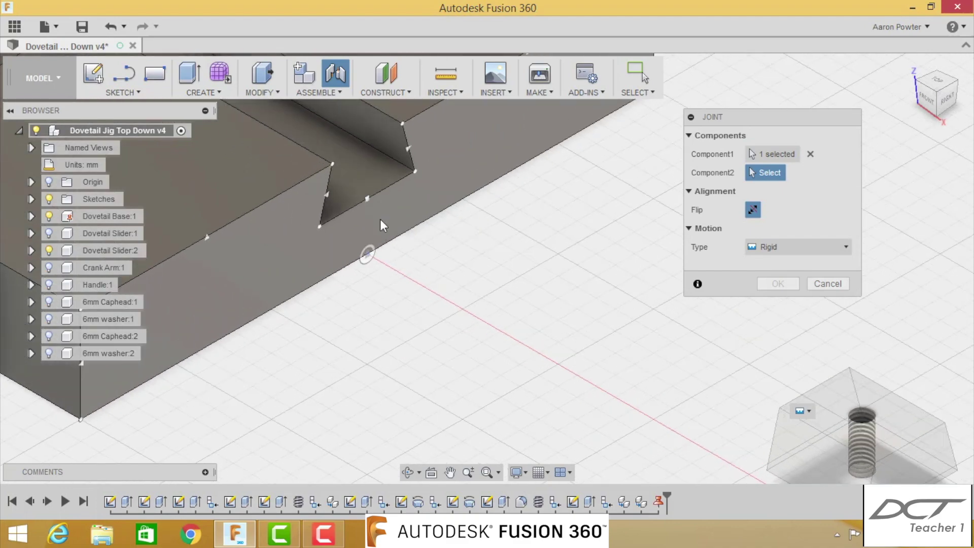
left_click(372, 202)
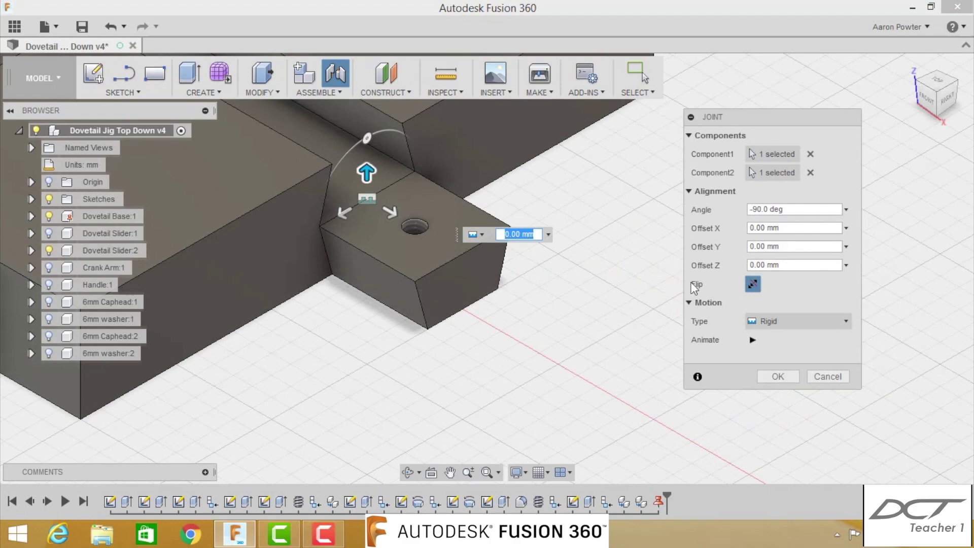
left_click(753, 284)
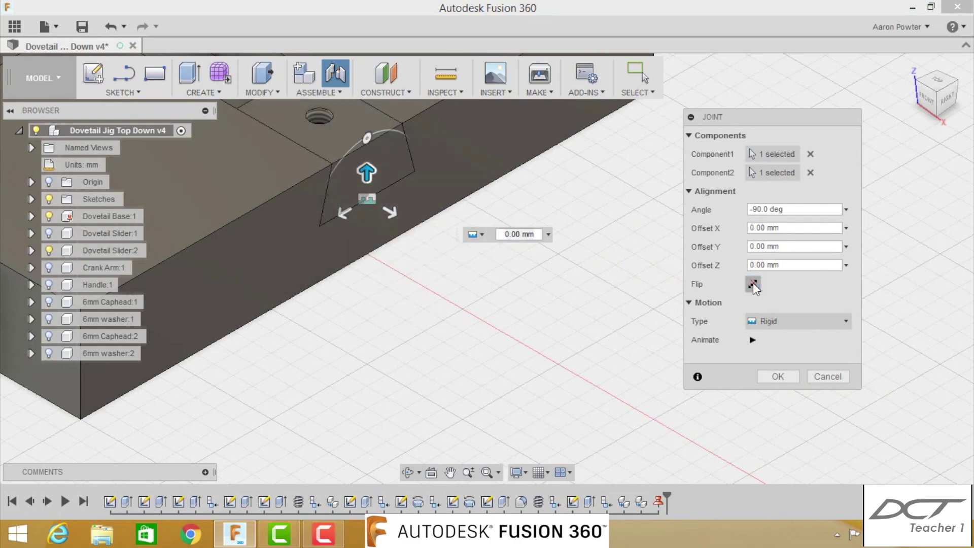
left_click(785, 375)
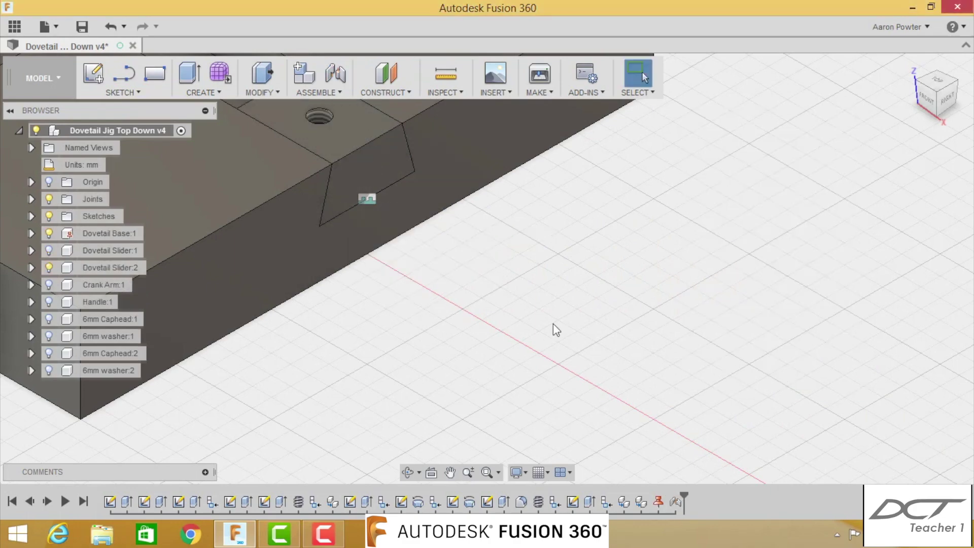
- Change the second Dovetail Slider's joint to Slider motion along the Z axis and preview its animation
scroll(497, 330, "down", 5)
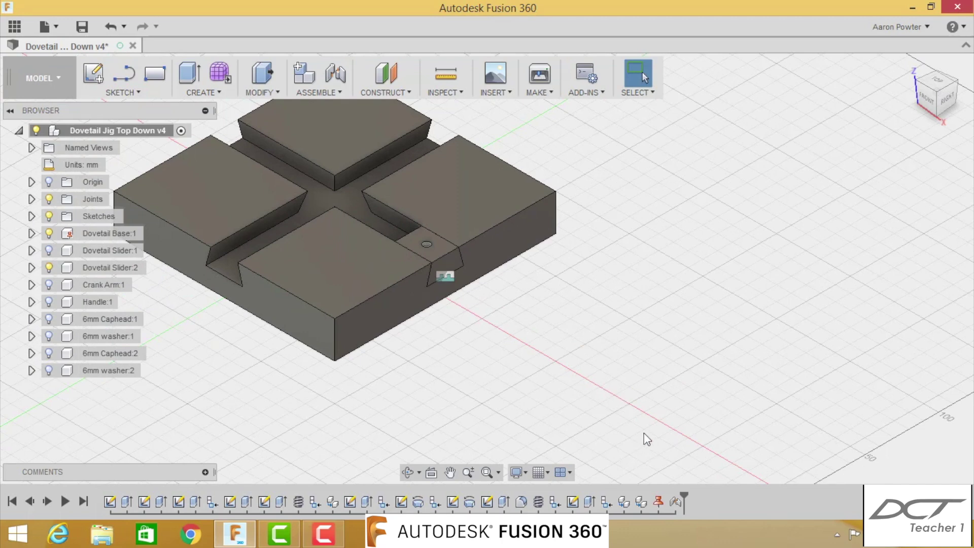
right_click(677, 501)
left_click(703, 435)
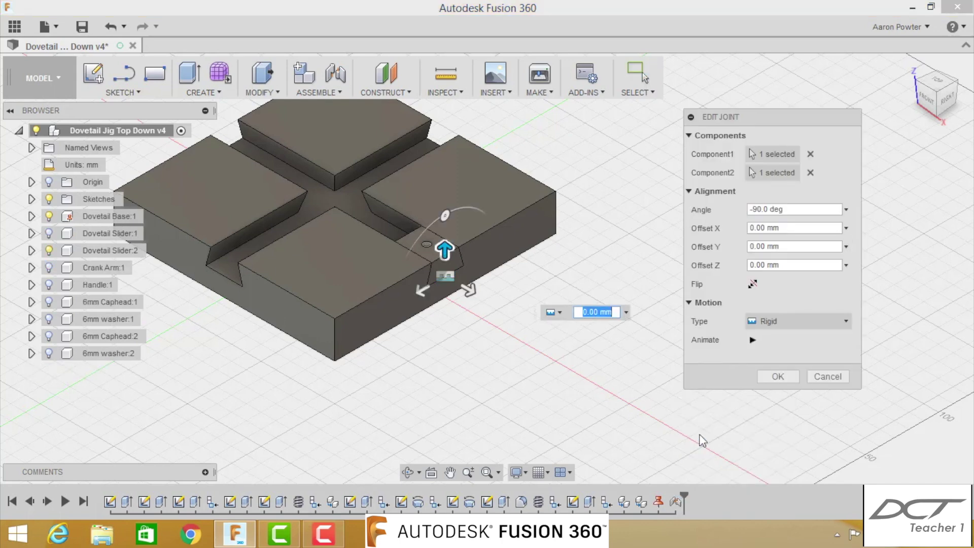
left_click(750, 342)
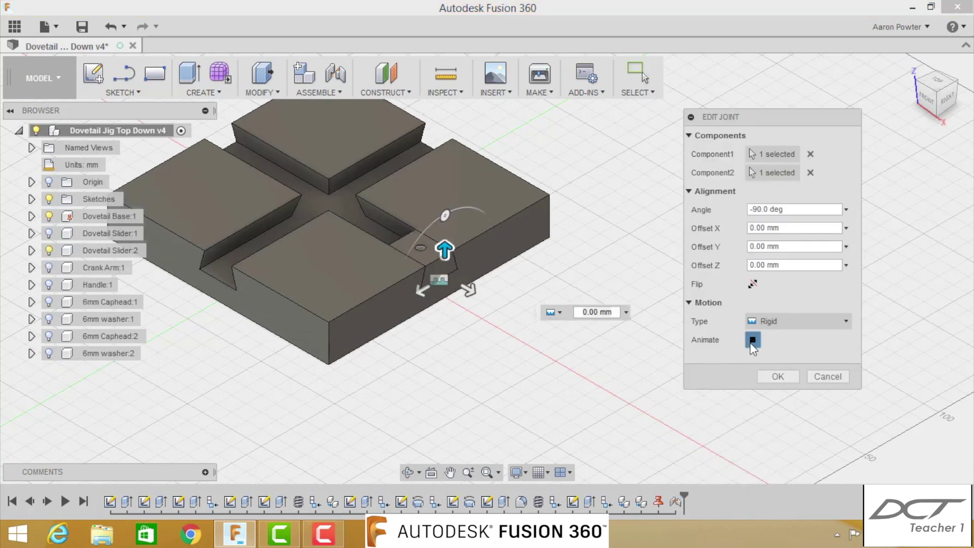
left_click(756, 321)
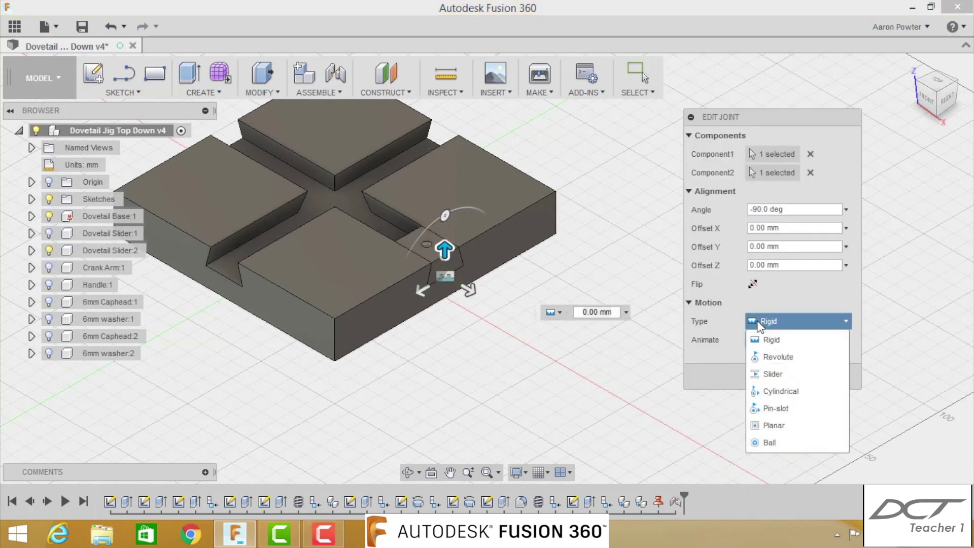
left_click(773, 373)
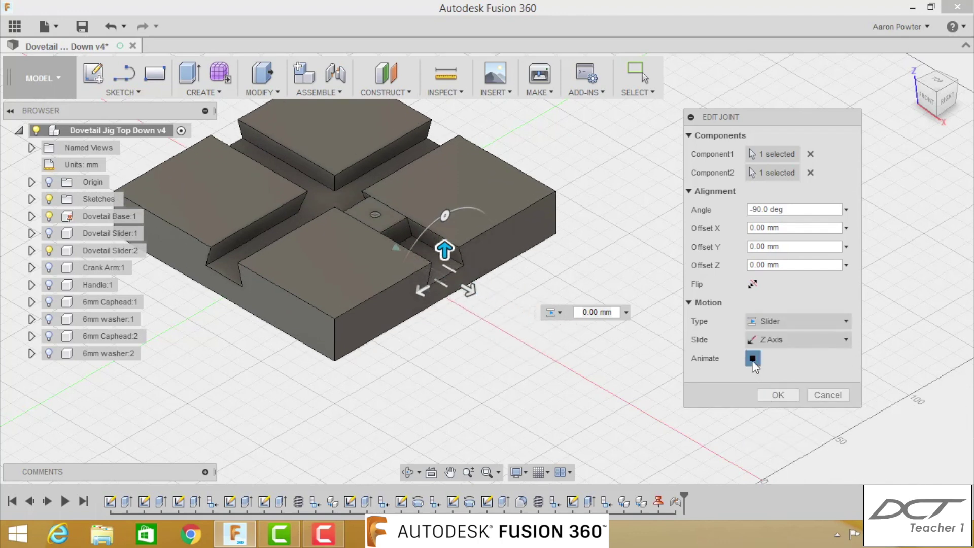
left_click(766, 391)
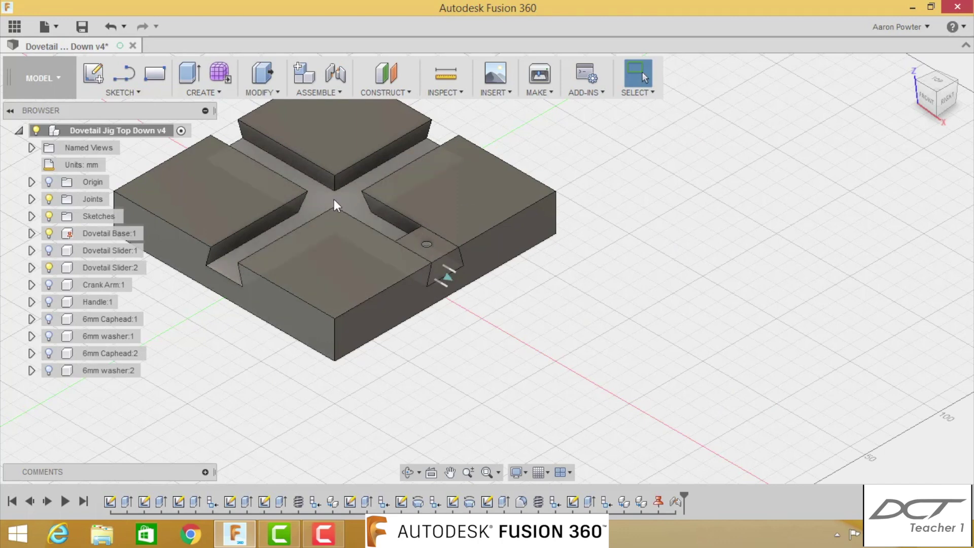
- Show the first Dovetail Slider, hide the base, and start a joint at the lower end-edge midpoint of the first slider
left_click(49, 250)
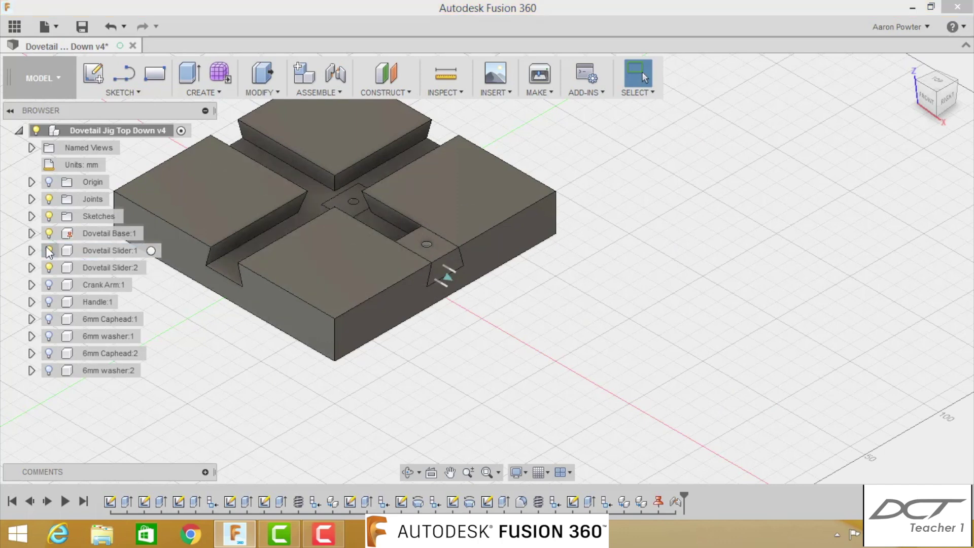
left_click(49, 234)
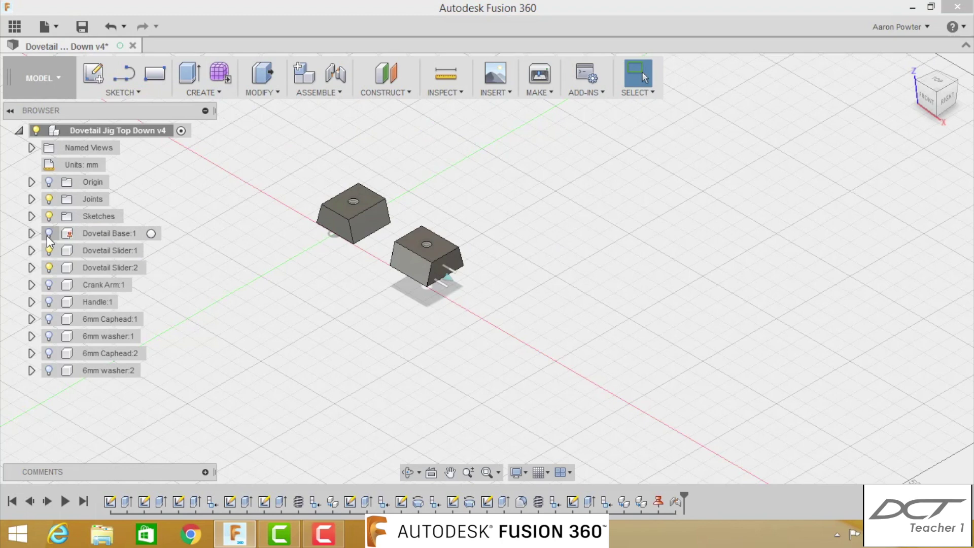
left_click(48, 235)
left_click(48, 235)
left_click(335, 74)
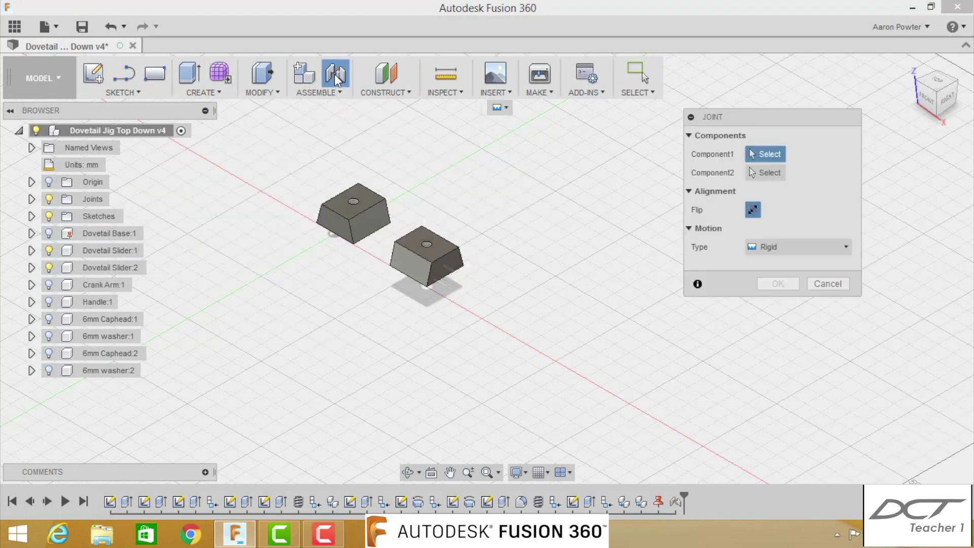
scroll(336, 223, "up", 5)
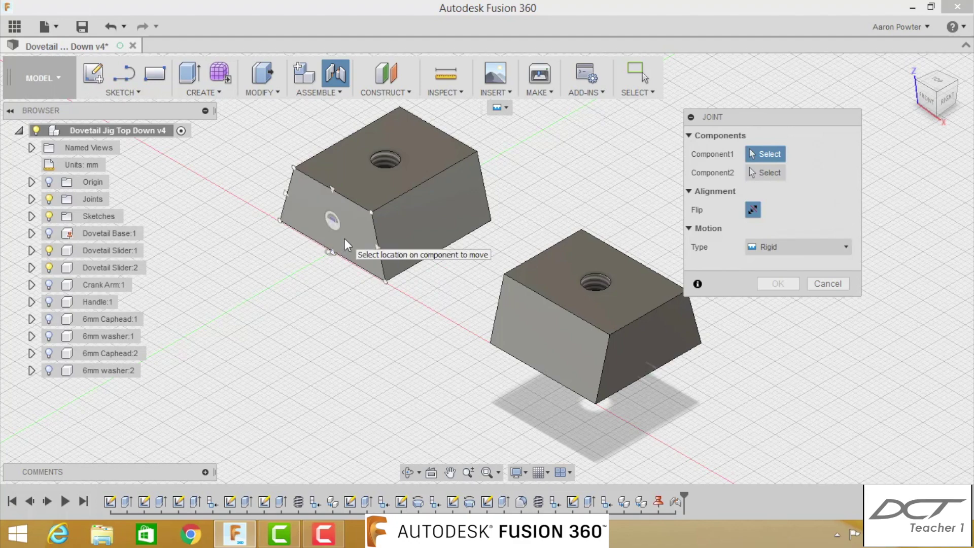
left_click(334, 256)
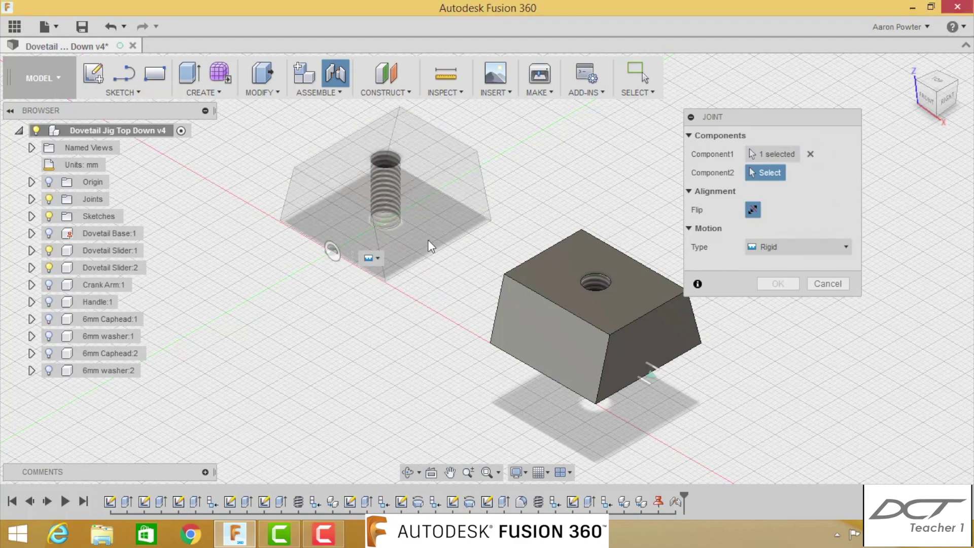
- Show the Dovetail Base and join the first slider to the other groove's floor-edge midpoint, flipped, with Slider motion along the Z axis
left_click(49, 234)
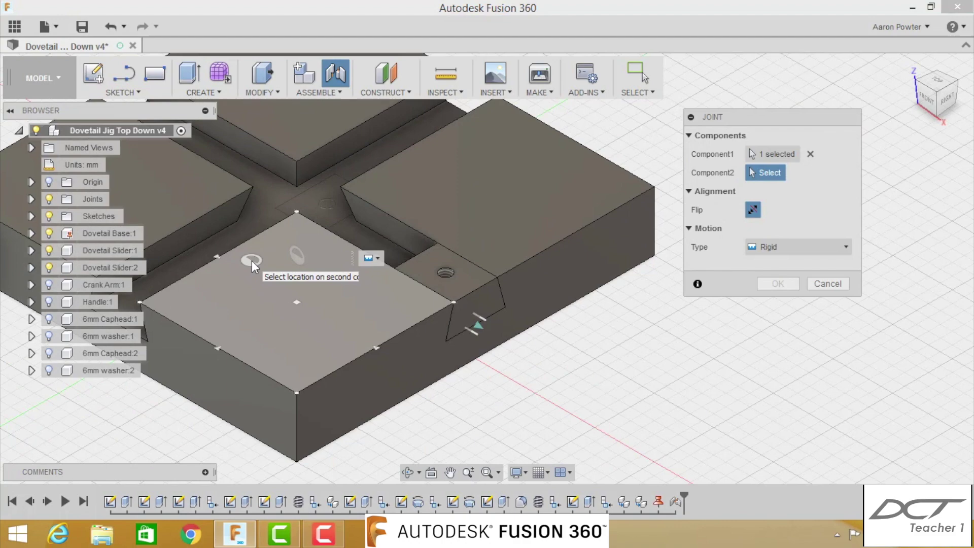
middle_click_drag(218, 312, 438, 318)
scroll(437, 322, "up", 4)
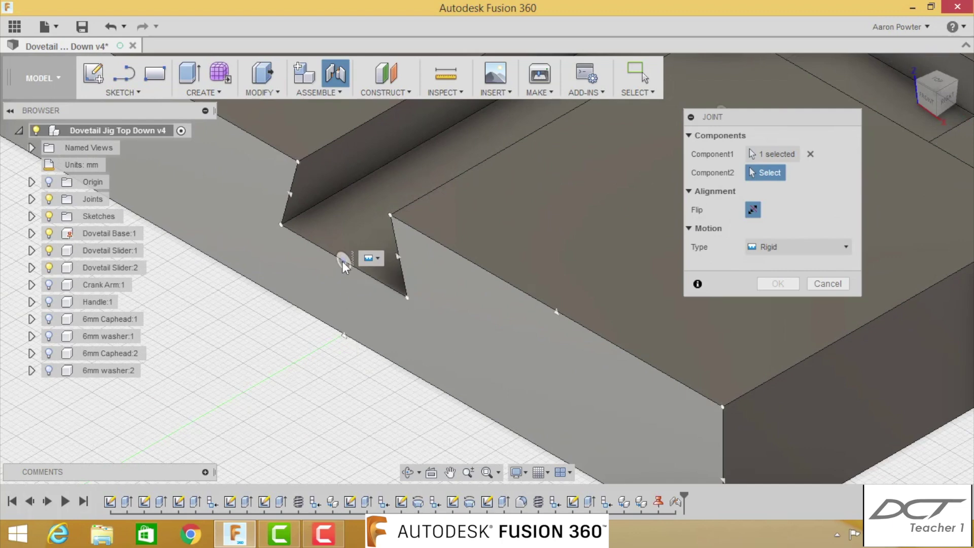
left_click(343, 261)
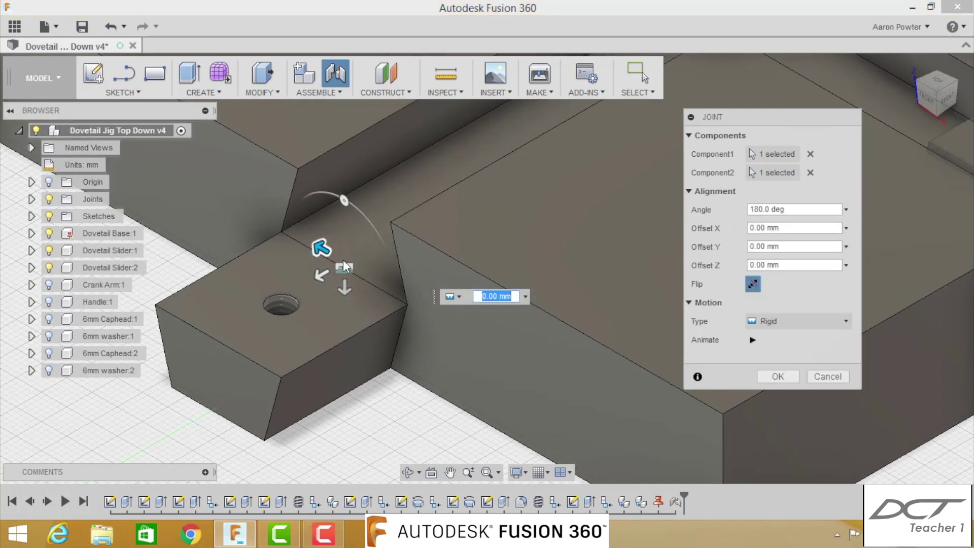
left_click(753, 285)
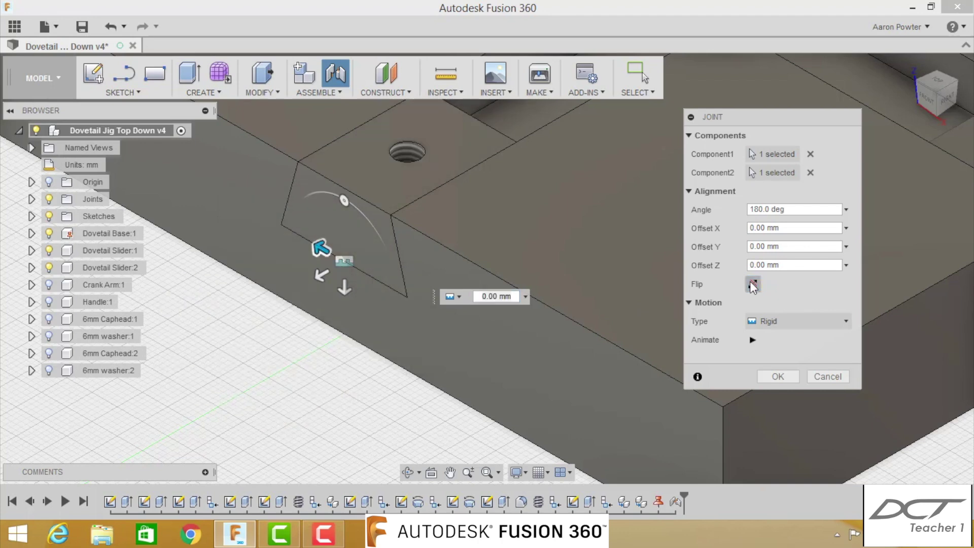
left_click(771, 321)
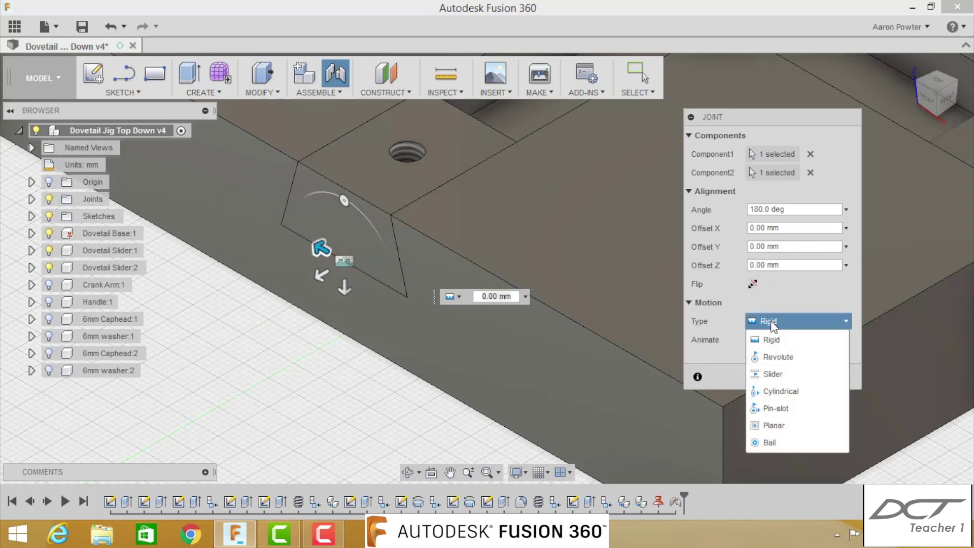
left_click(781, 376)
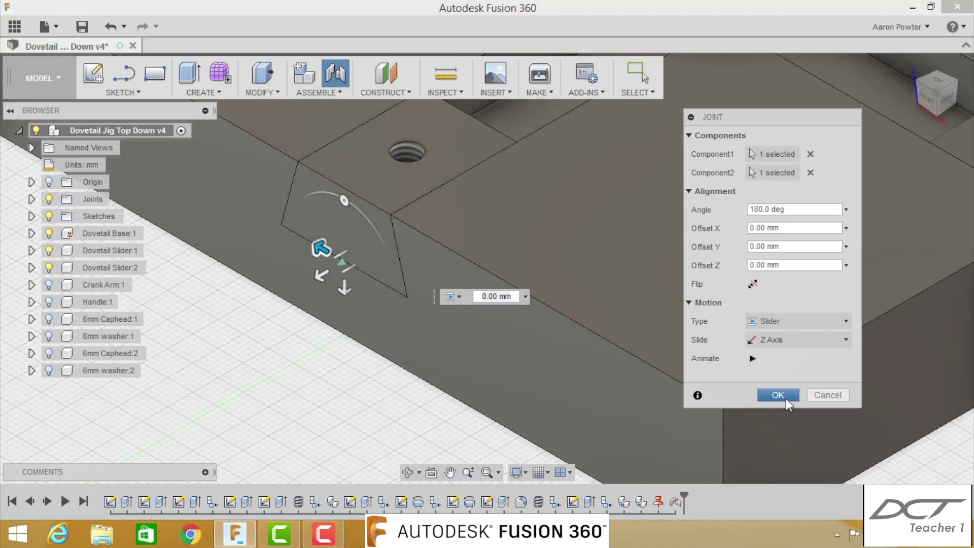
left_click(786, 398)
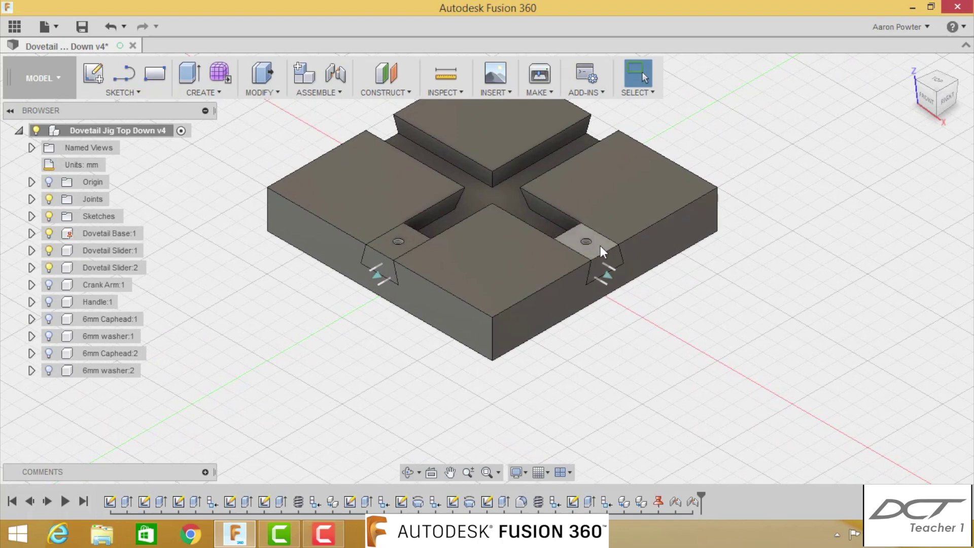
- Limit the second Dovetail Slider's joint to a minimum of -125 mm and a maximum of 0 mm, and preview the motion
left_click_drag(601, 245, 590, 262)
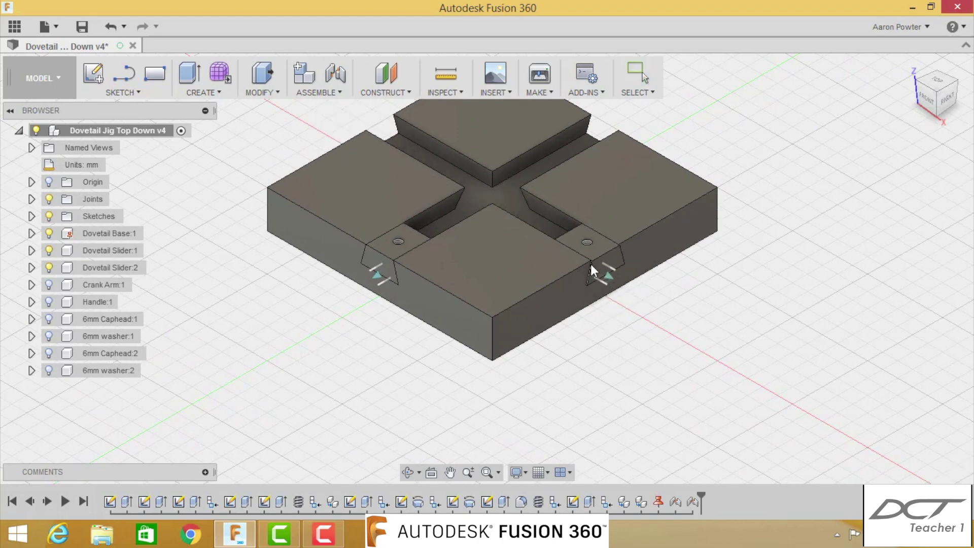
right_click(675, 502)
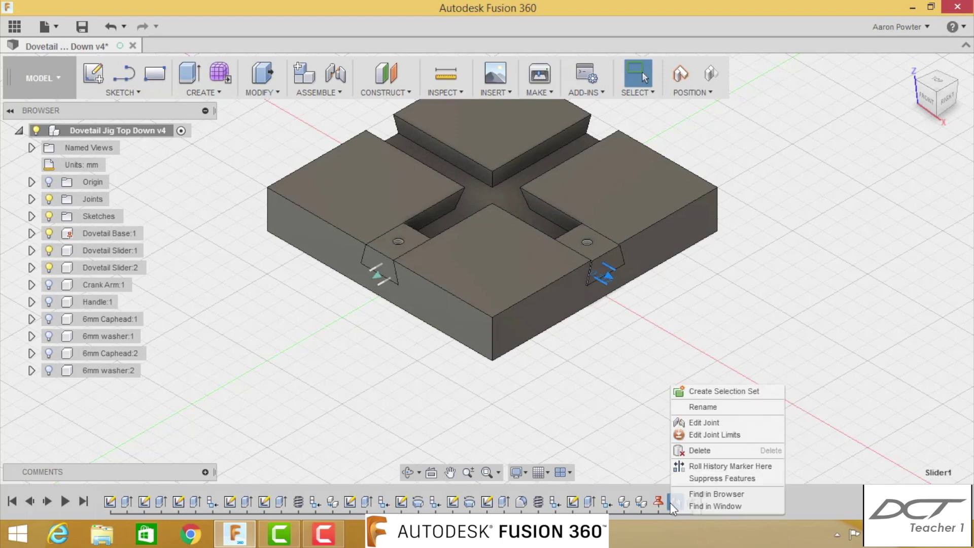
left_click(693, 434)
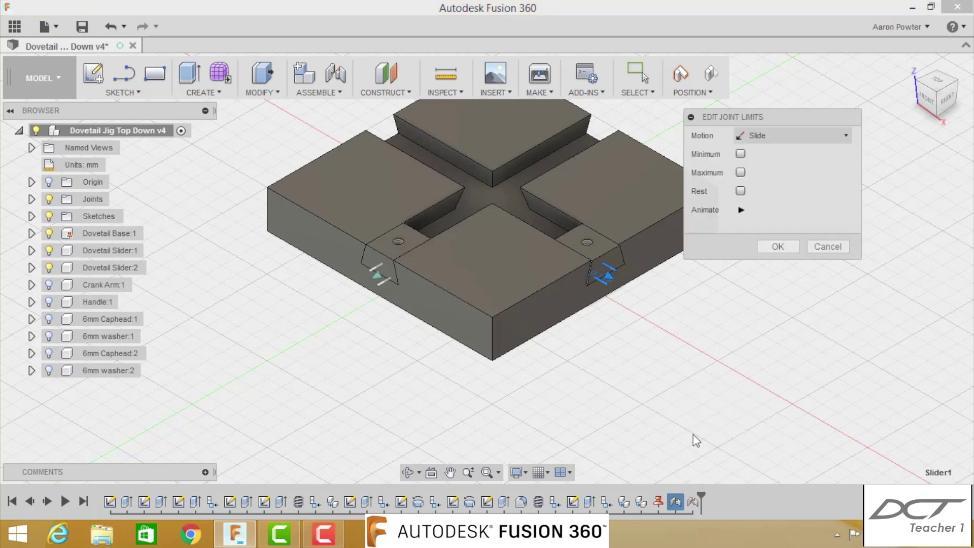
left_click(740, 154)
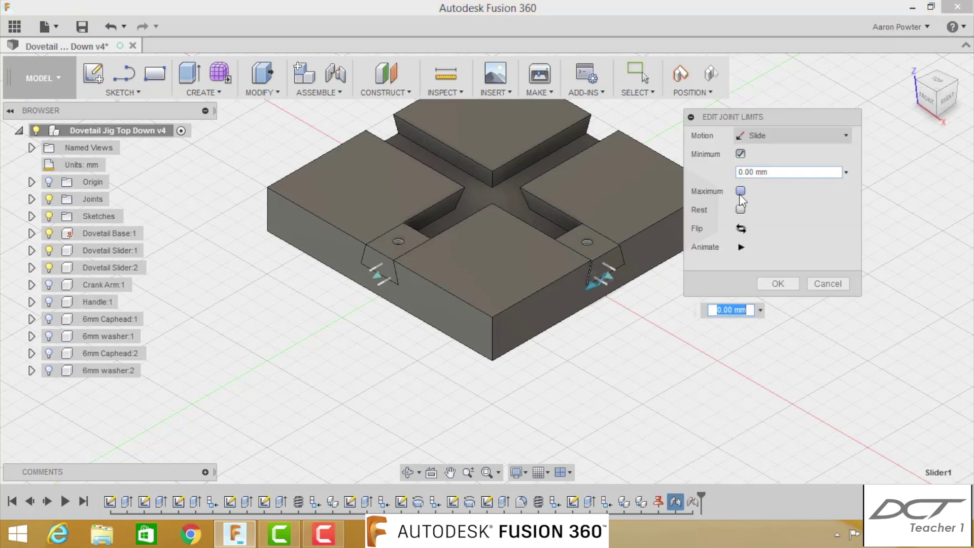
left_click(741, 191)
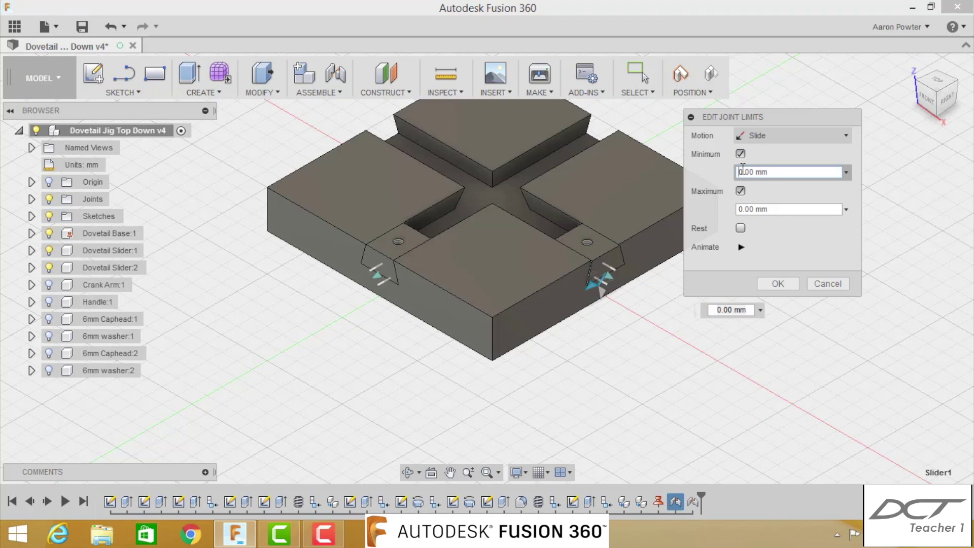
left_click(740, 171)
type("-125")
key("Delete")
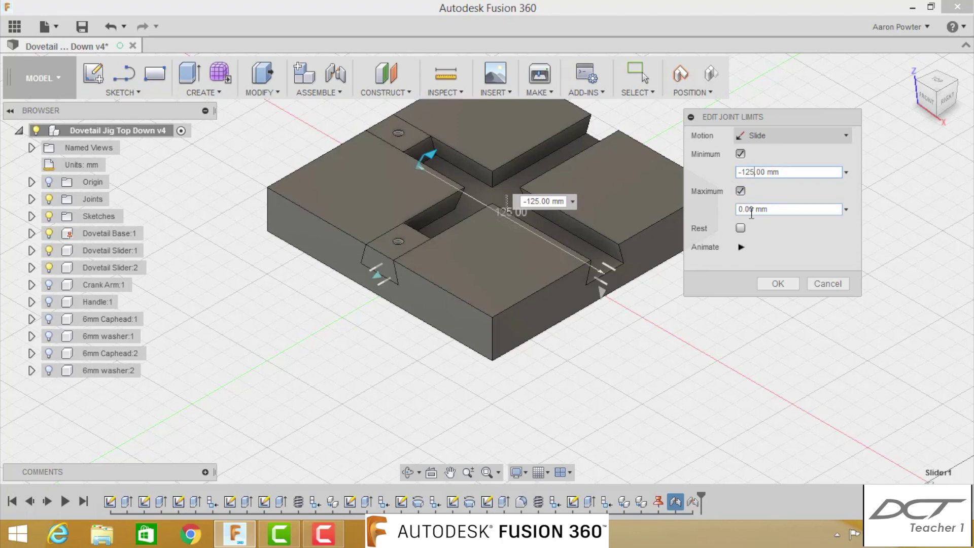
left_click(740, 248)
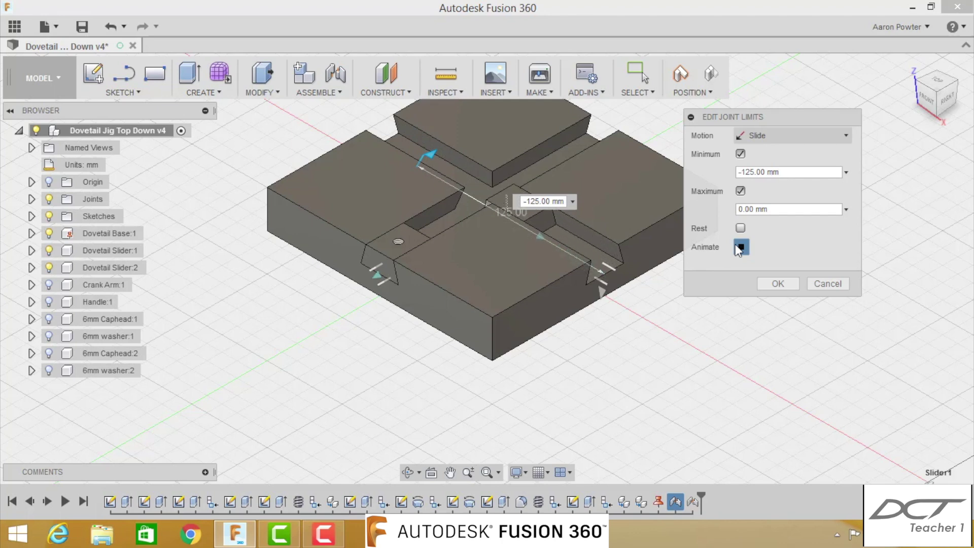
left_click(773, 282)
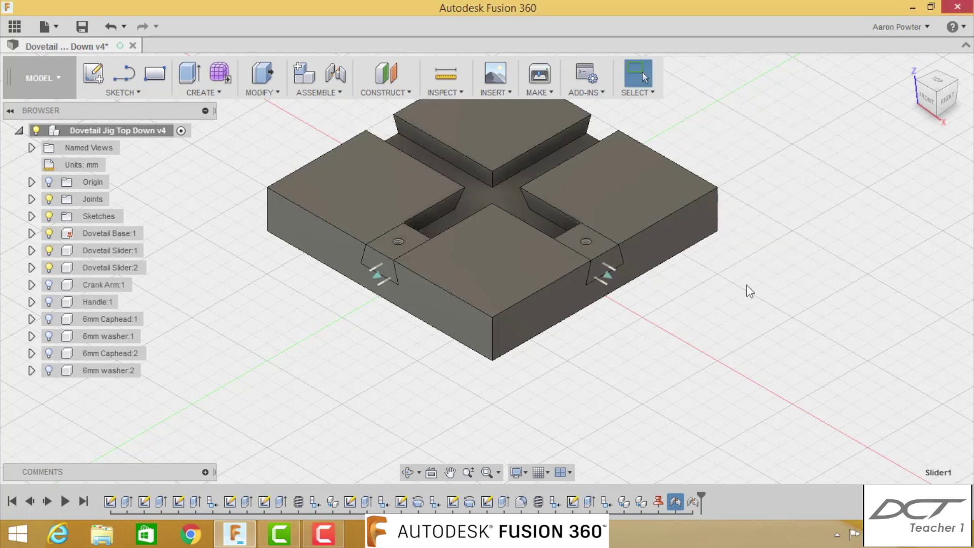
- Limit the first Dovetail Slider's joint to a minimum of -125 mm and a maximum of 0 mm, and preview the motion
left_click(693, 500)
right_click(693, 500)
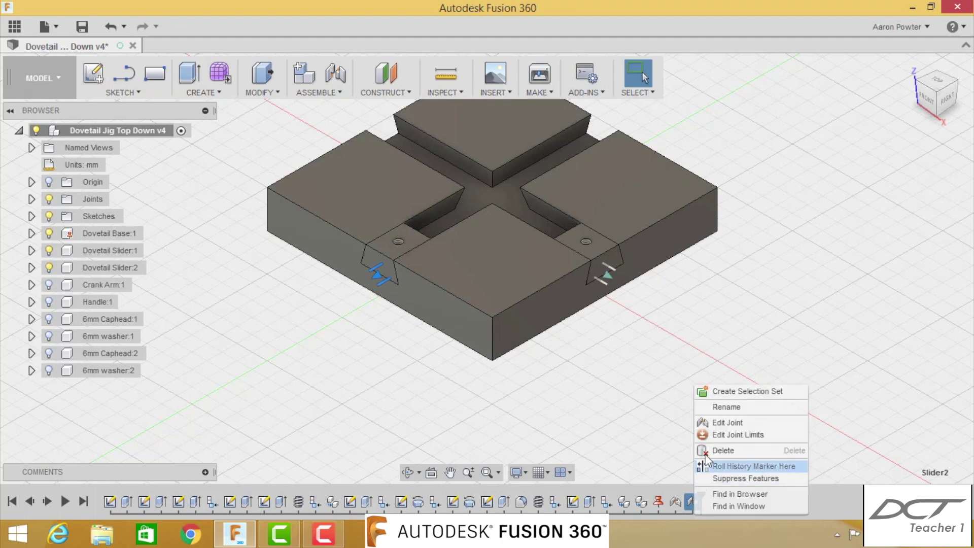
left_click(723, 435)
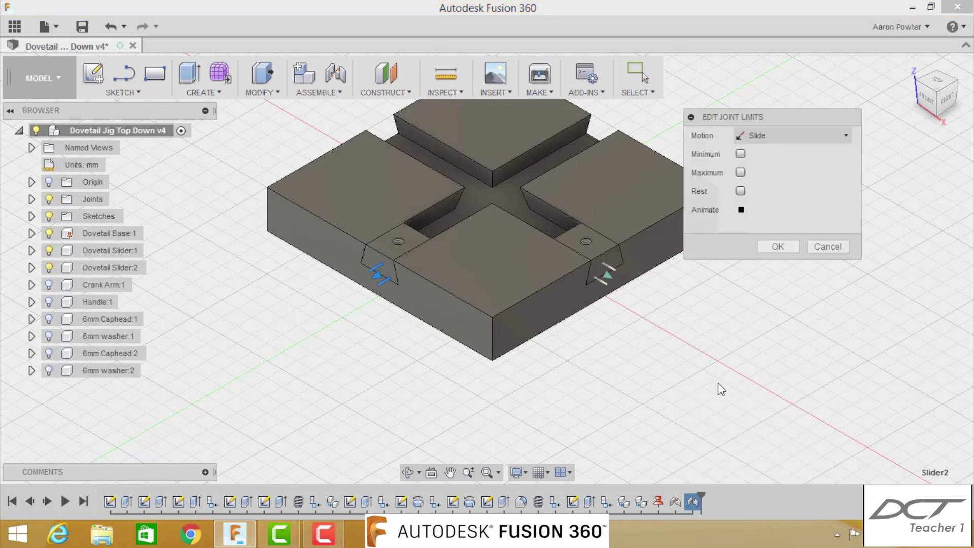
left_click(741, 154)
left_click(740, 190)
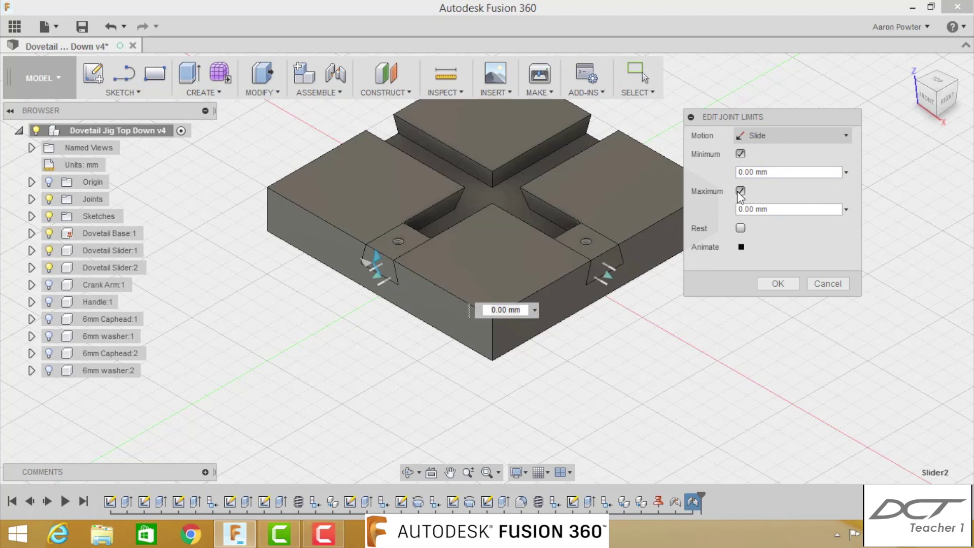
left_click(738, 171)
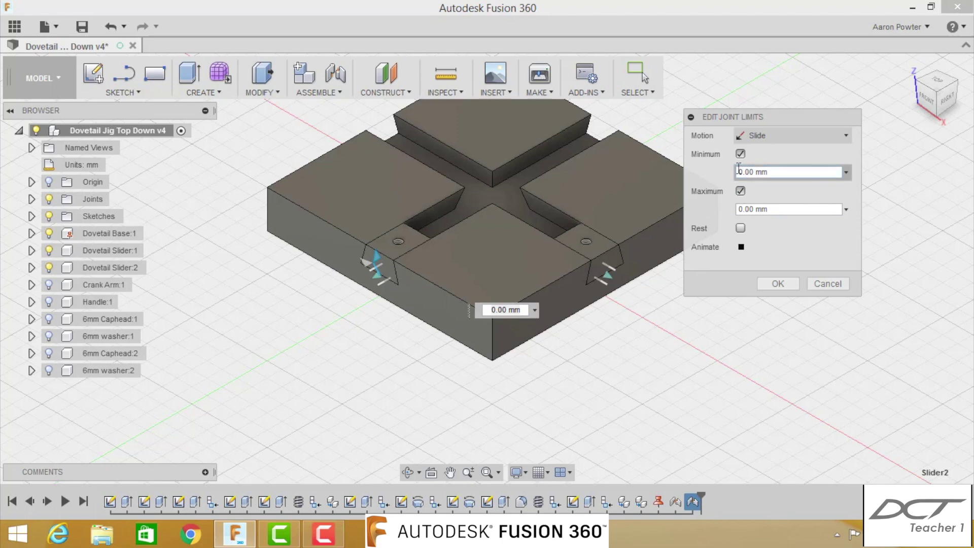
type("-125")
key("Delete")
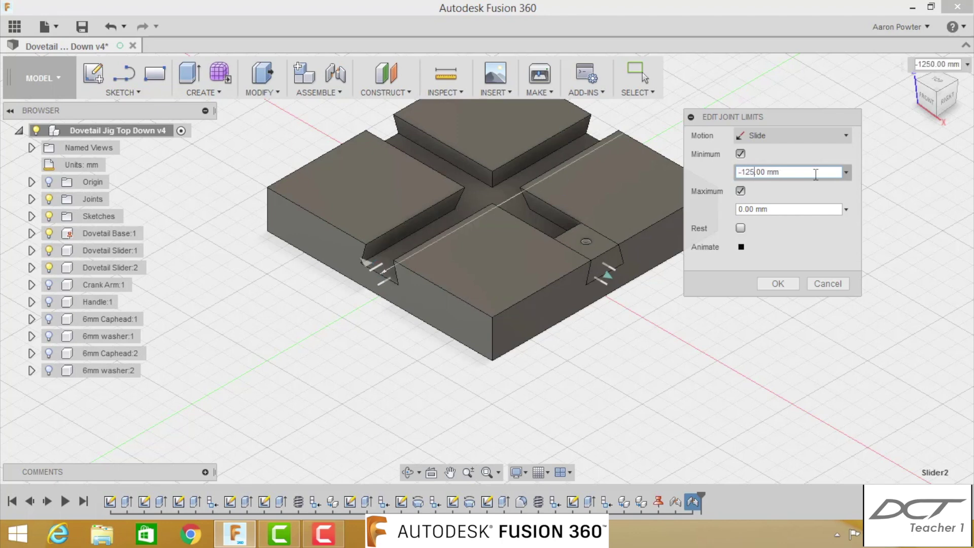
left_click(740, 247)
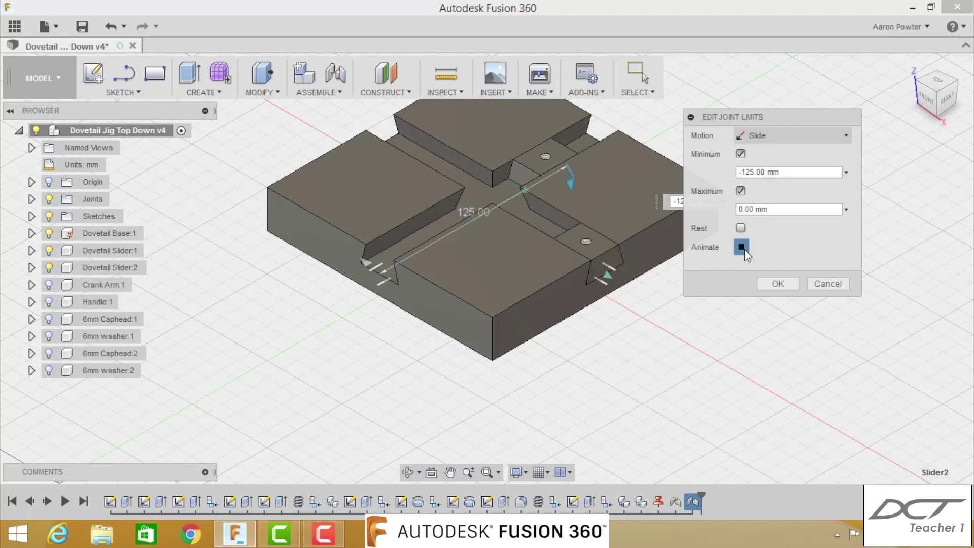
left_click(778, 282)
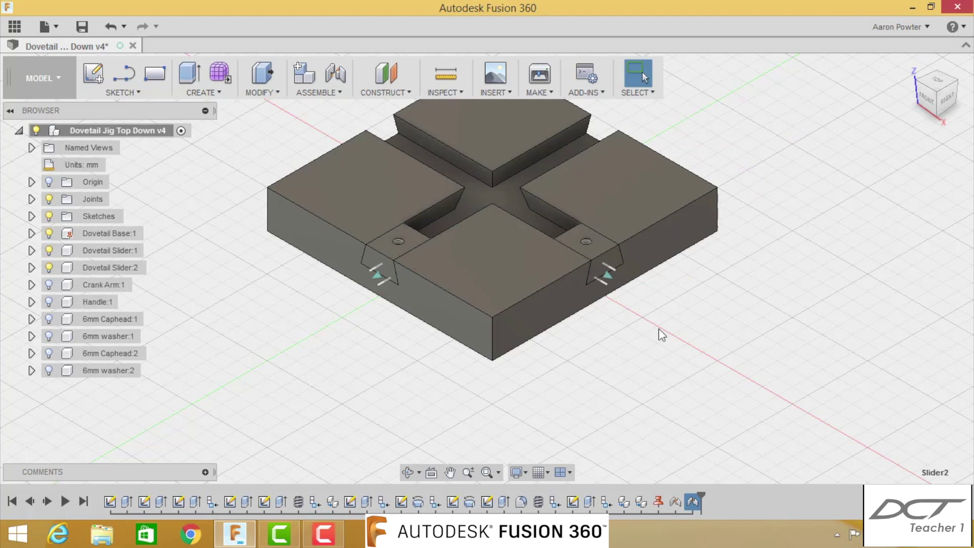
- Show the Crank Arm and hide the Dovetail Base
middle_click_drag(464, 378, 446, 376, "shift")
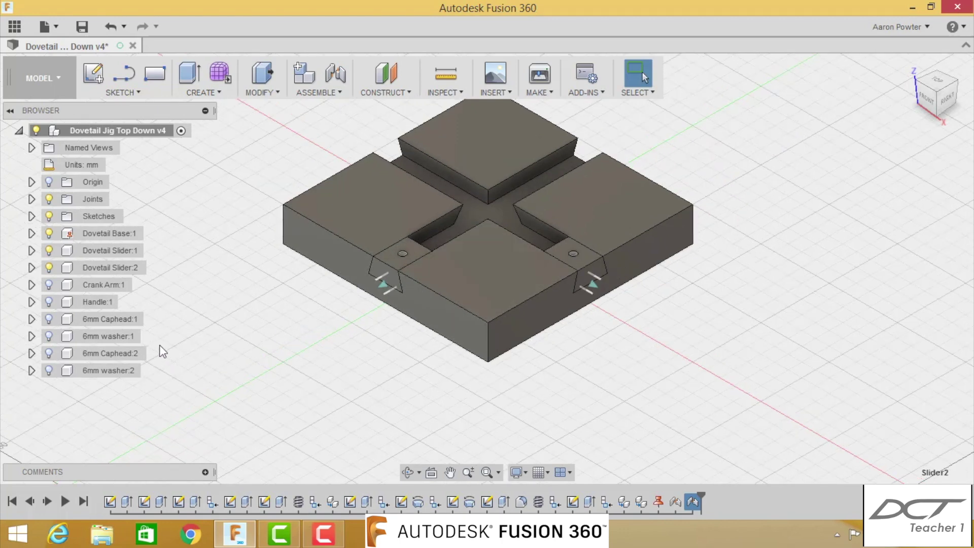
left_click(49, 286)
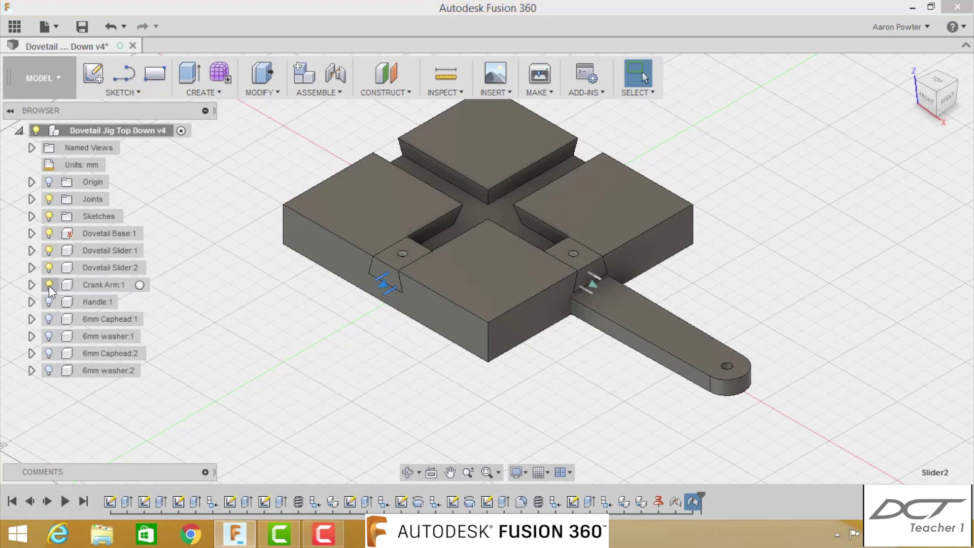
left_click(49, 286)
left_click(49, 285)
left_click(49, 234)
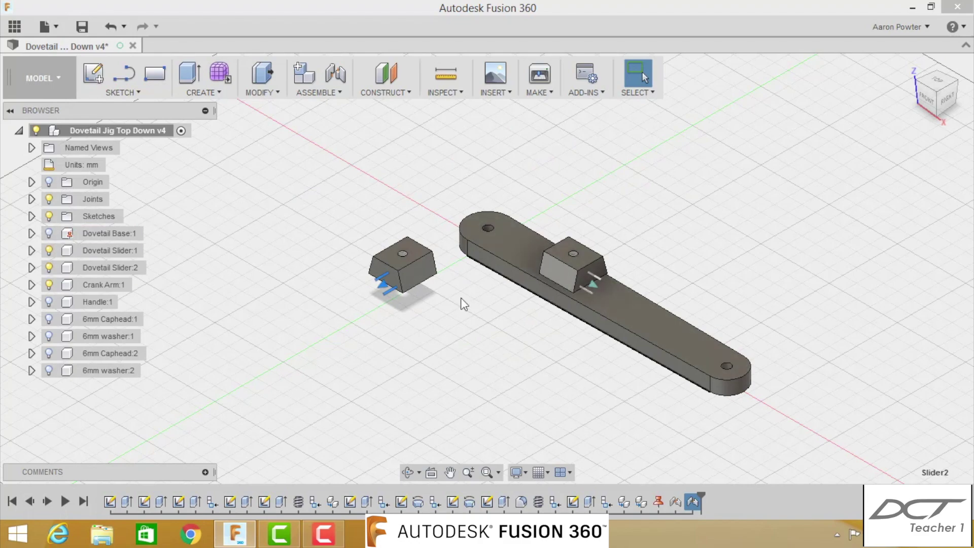
- Start a joint at the centre of the crank arm's end hole on its underside
left_click(335, 73)
left_click(408, 471)
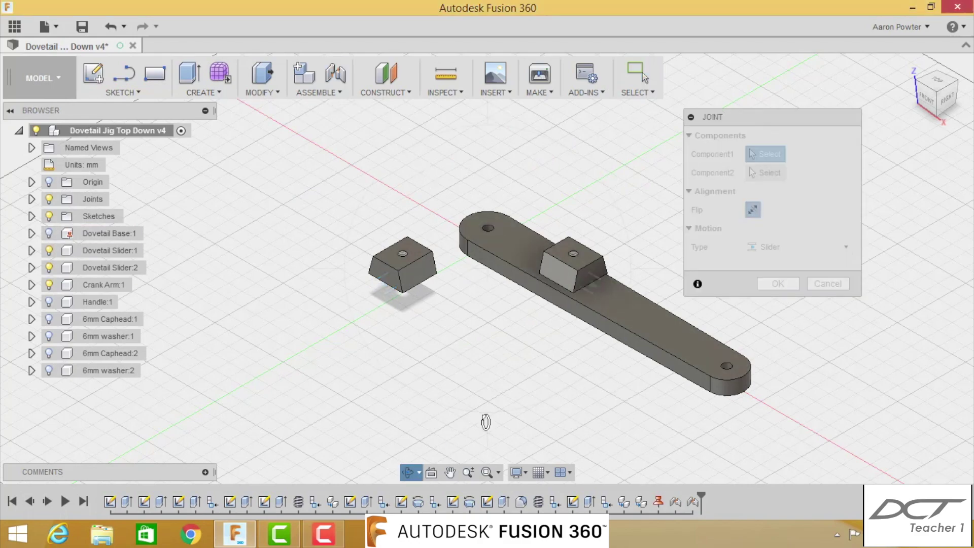
left_click_drag(485, 419, 499, 333)
scroll(498, 299, "up", 5)
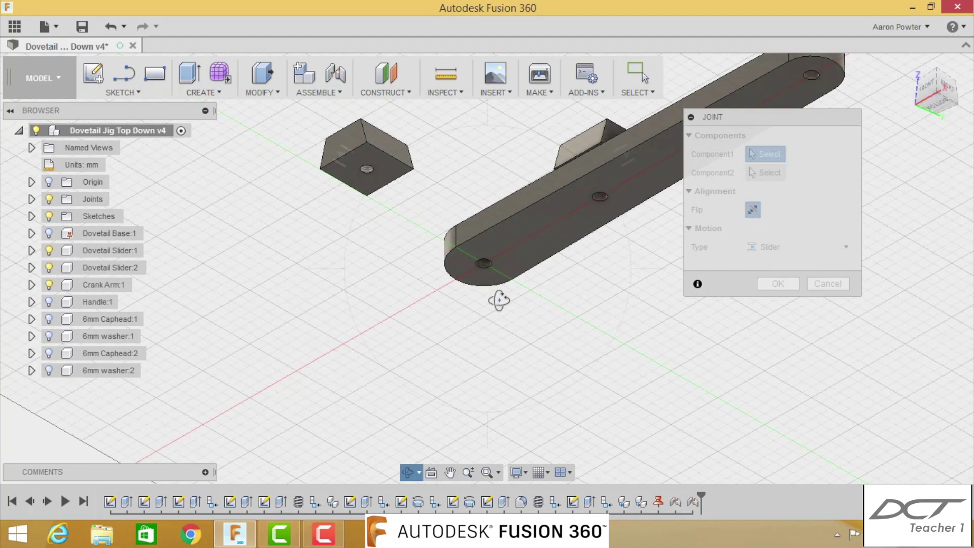
key("Escape")
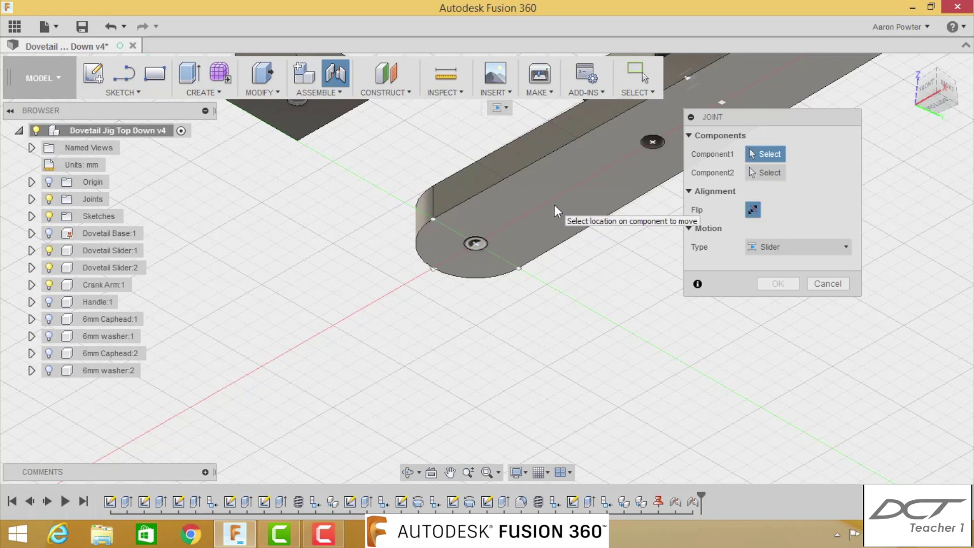
left_click(508, 209)
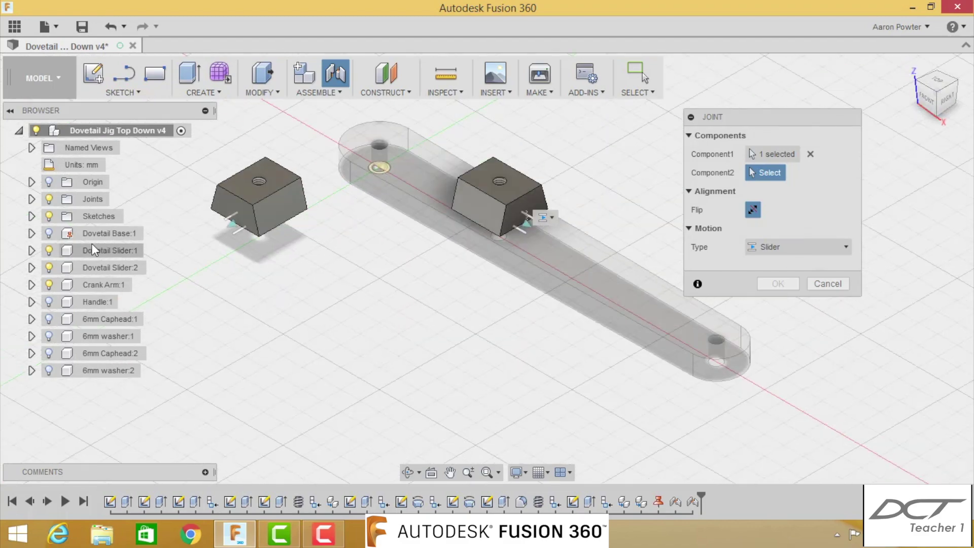
- Show the Dovetail Base and join the crank arm to the first slider's top hole centre with Revolute motion about the Z axis
left_click(49, 233)
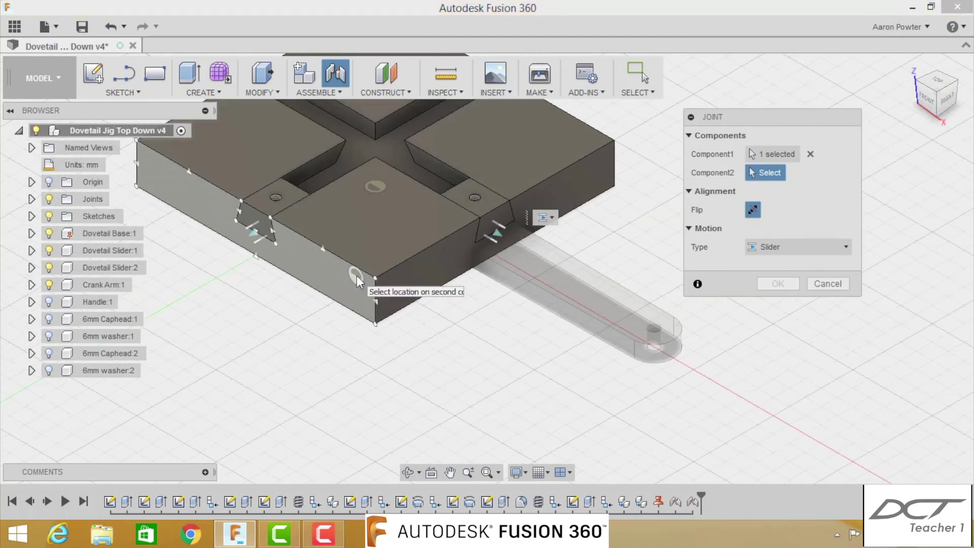
scroll(297, 190, "up", 5)
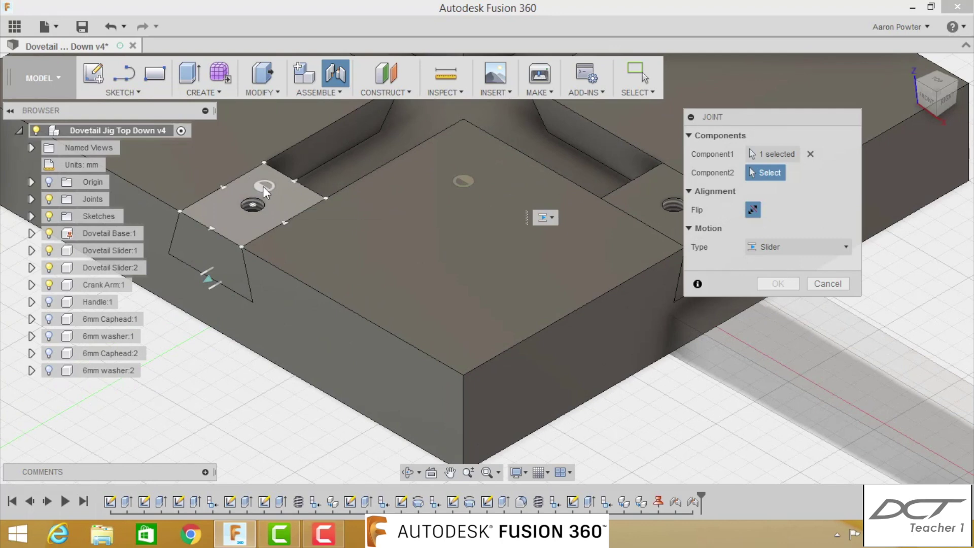
left_click(246, 227)
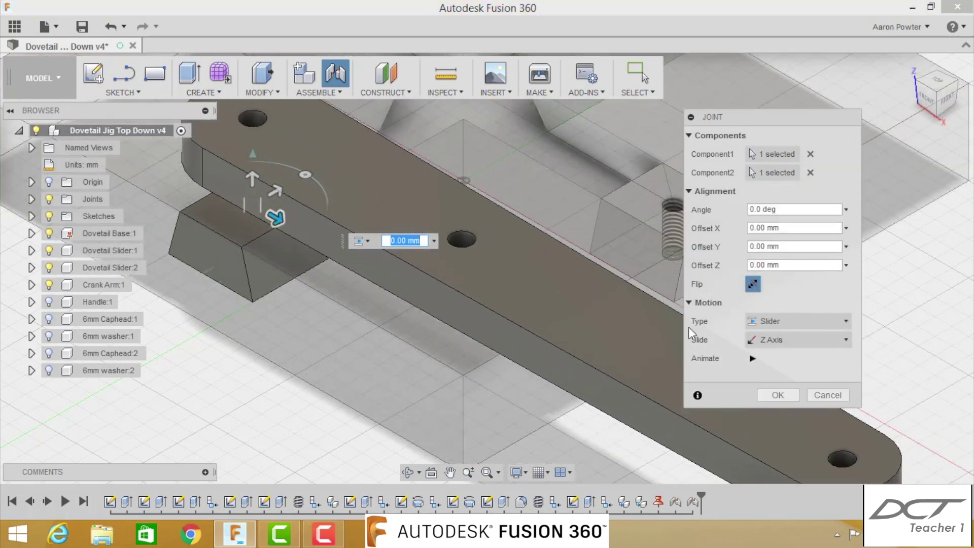
left_click(775, 322)
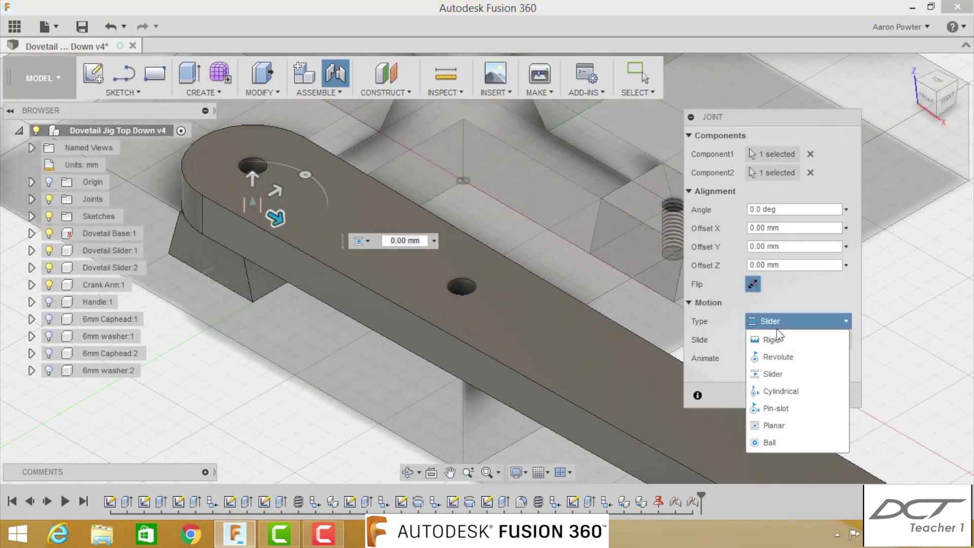
left_click(778, 357)
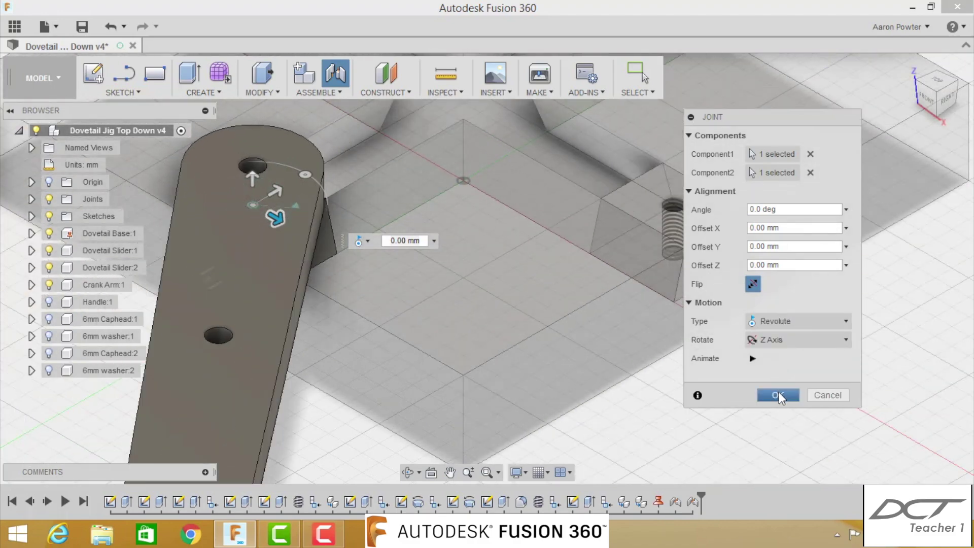
left_click(778, 393)
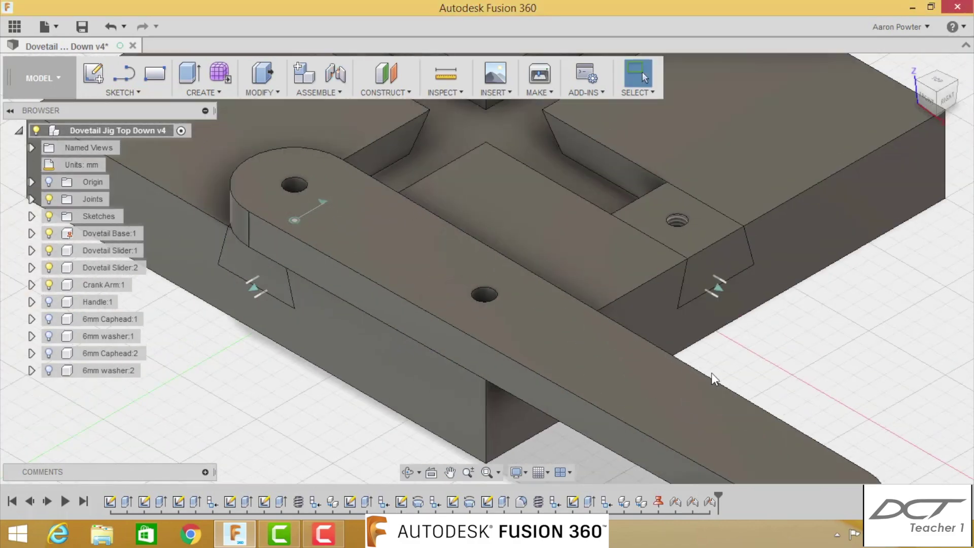
- Hide the Dovetail Base and start another joint at the centre of the crank arm's middle hole on its underside
scroll(711, 380, "down", 4)
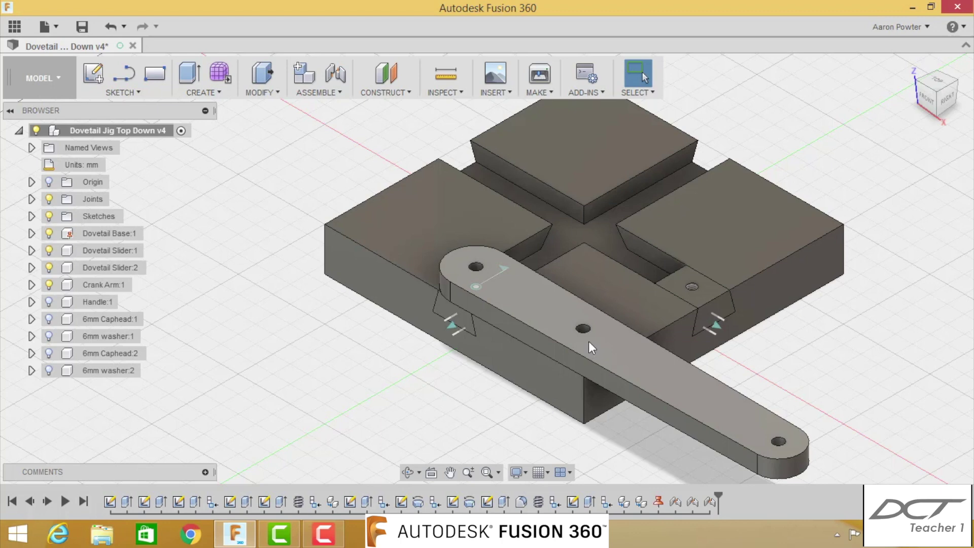
left_click(102, 234)
left_click(50, 234)
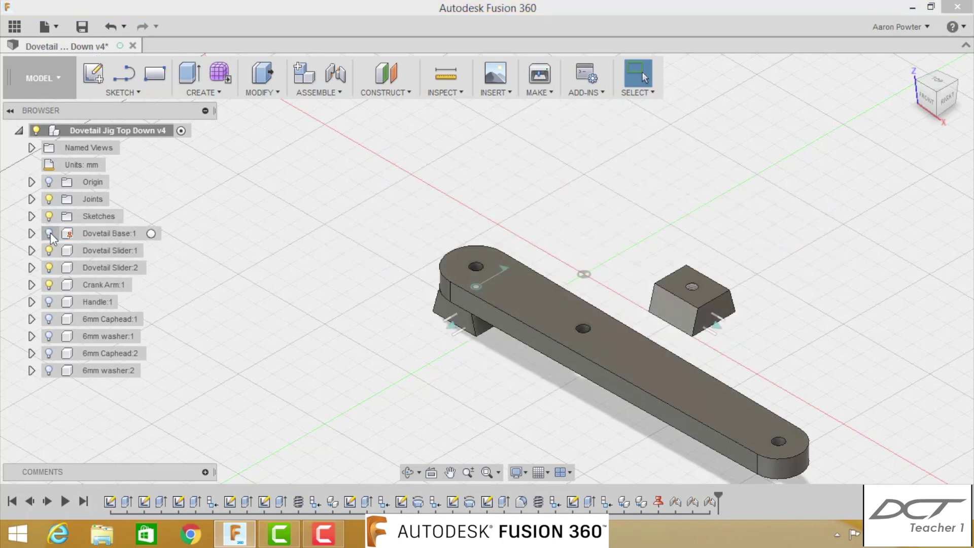
left_click(334, 76)
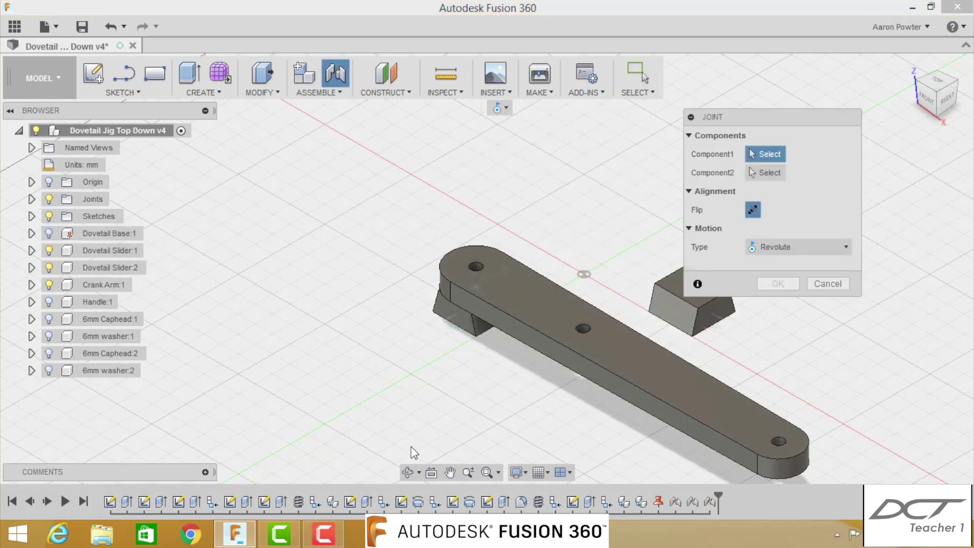
left_click(407, 473)
left_click_drag(489, 396, 482, 325)
key("Escape")
scroll(565, 335, "up", 5)
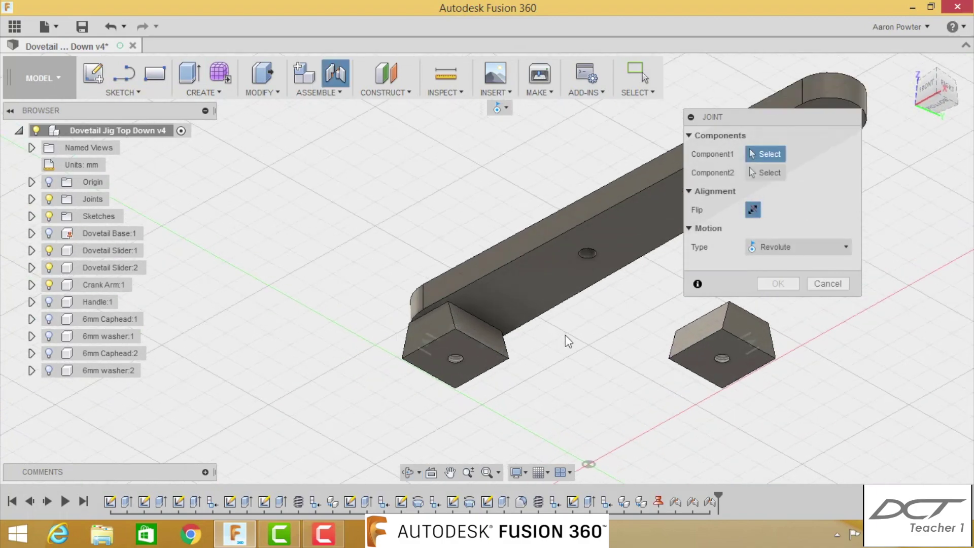
left_click(574, 235)
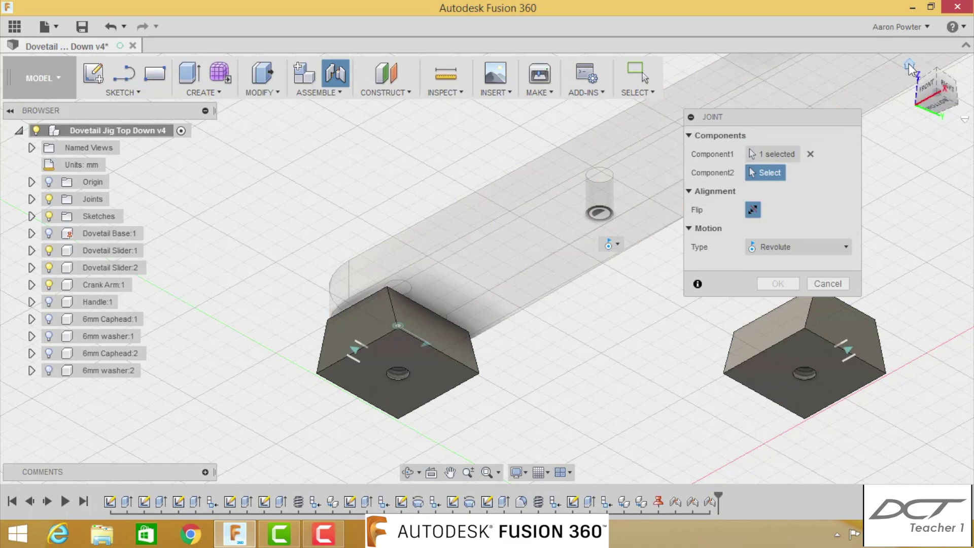
- Show the Dovetail Base and join the arm's middle hole to the second slider's top hole centre with Revolute motion about the Z axis
left_click(910, 65)
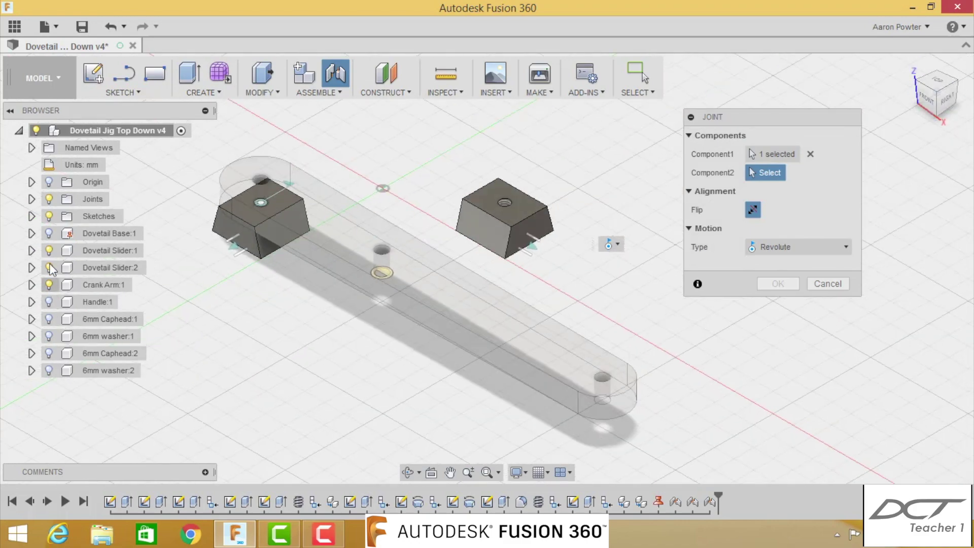
left_click(50, 233)
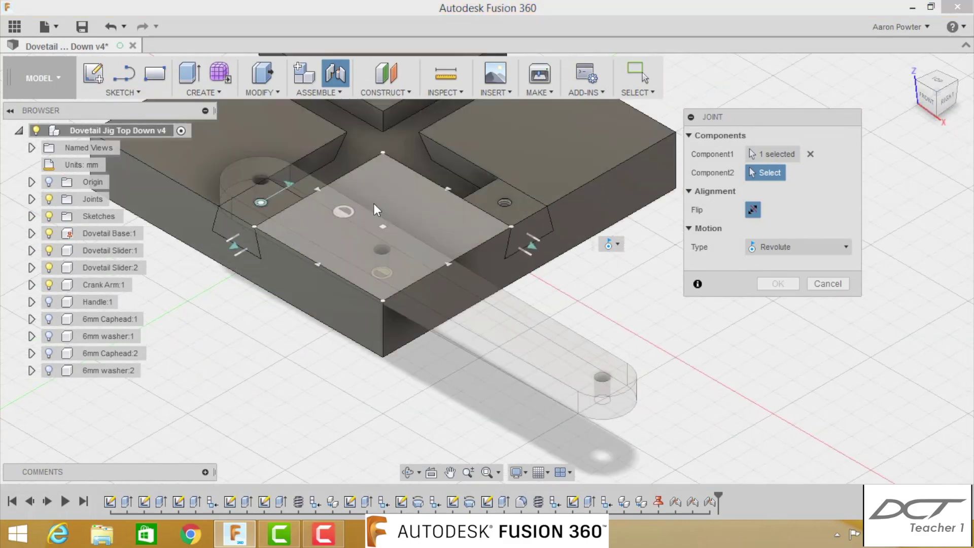
scroll(517, 212, "up", 5)
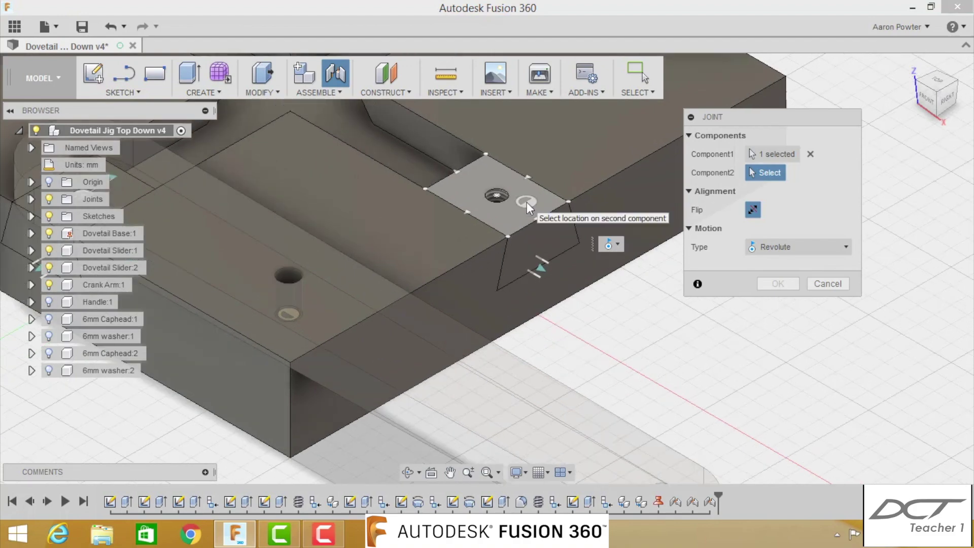
left_click(526, 202)
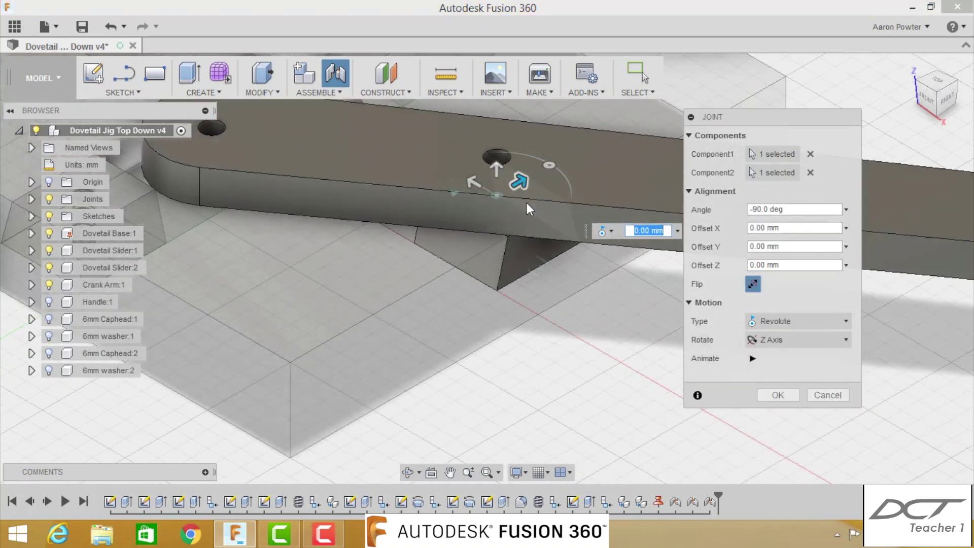
left_click(781, 395)
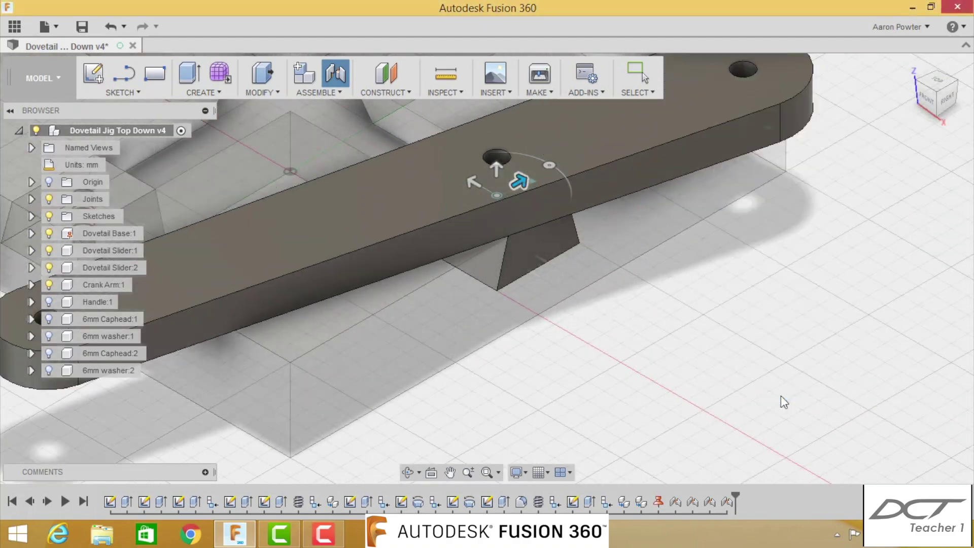
- Swing the crank arm around by its free end to test the sliders' linked motion, and restore the home view
scroll(744, 378, "down", 8)
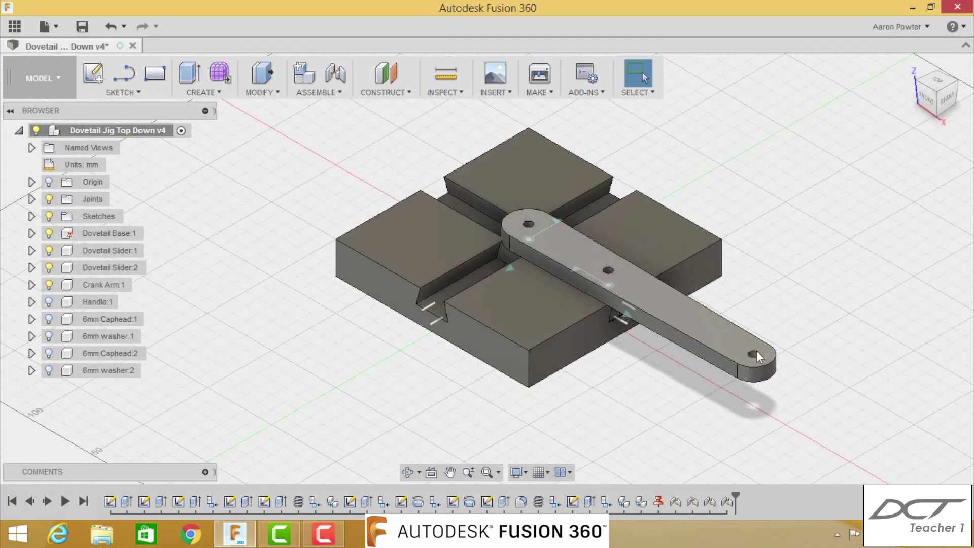
left_click_drag(756, 355, 325, 339)
left_click(908, 64)
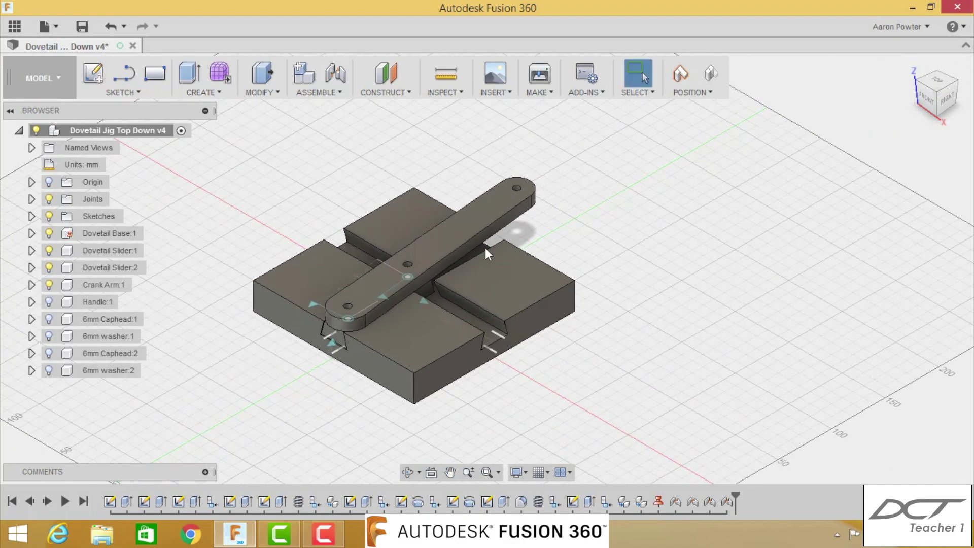
- Show the handle, hide the Dovetail Base, and start a joint at the handle's underside hole centre, continuing with the components' previous positions
left_click(49, 302)
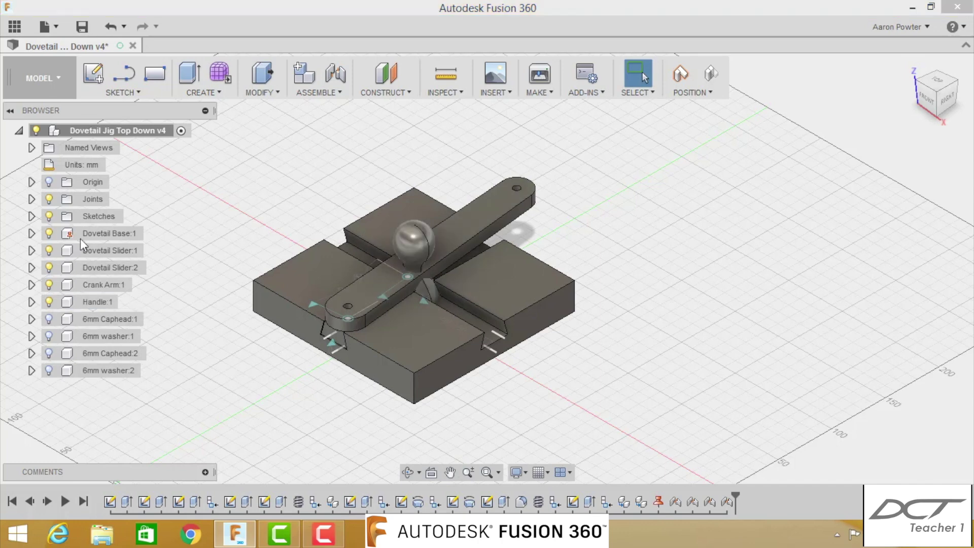
left_click(49, 233)
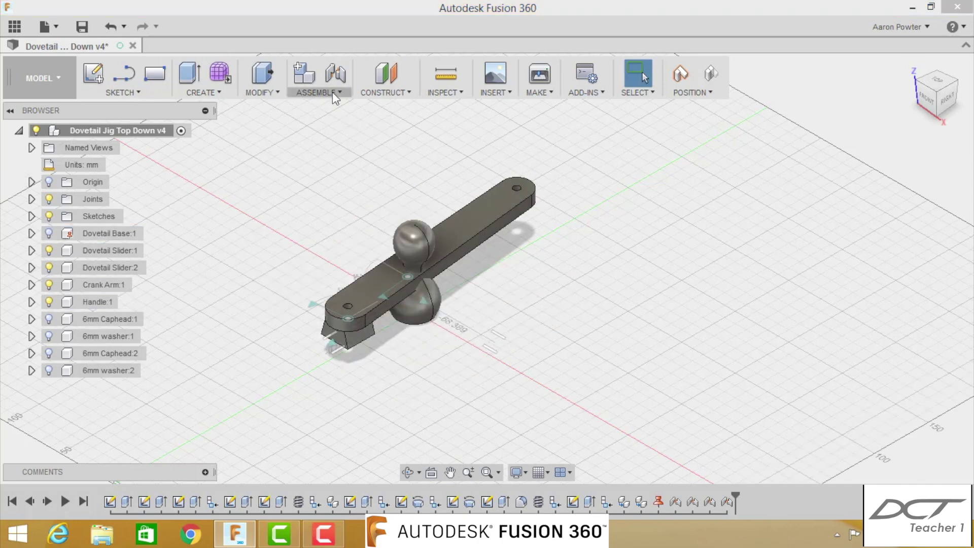
left_click(415, 500)
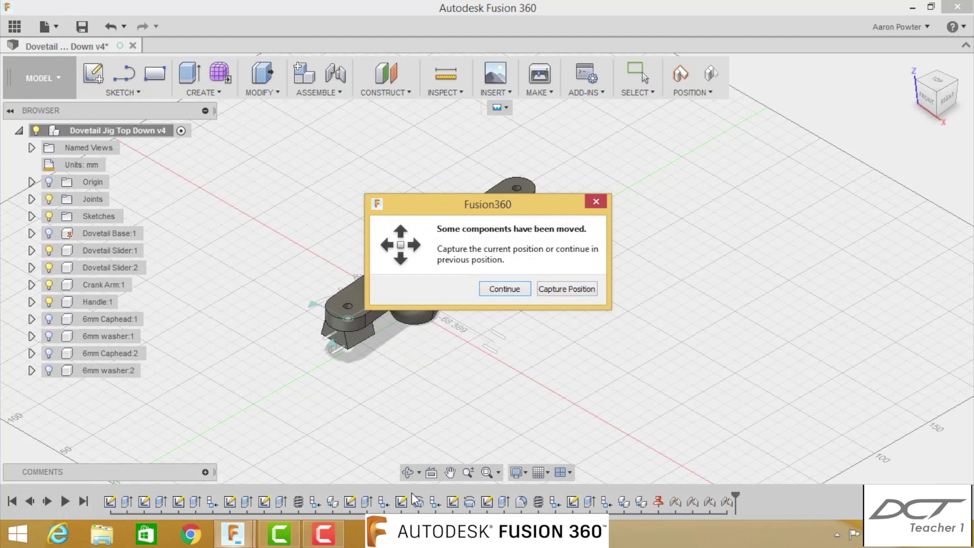
left_click(505, 289)
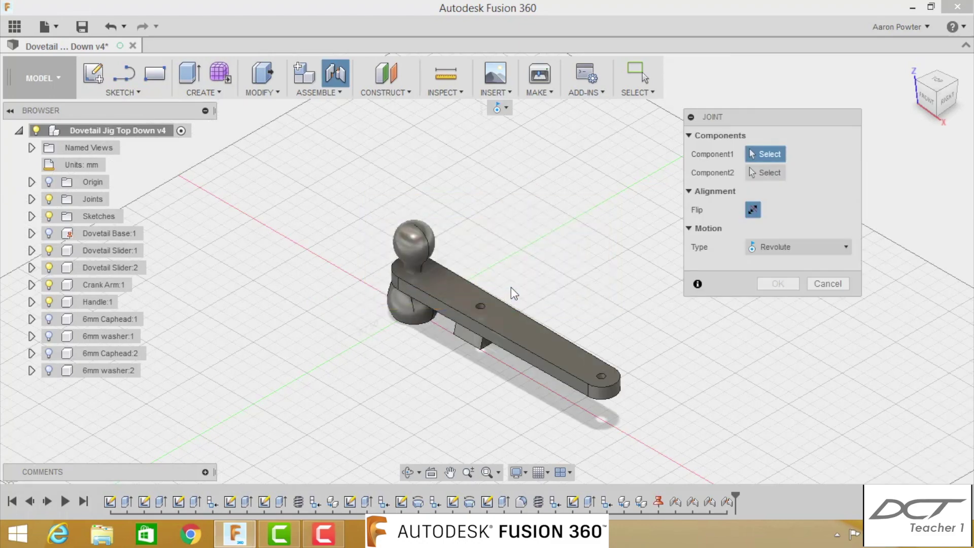
left_click(407, 472)
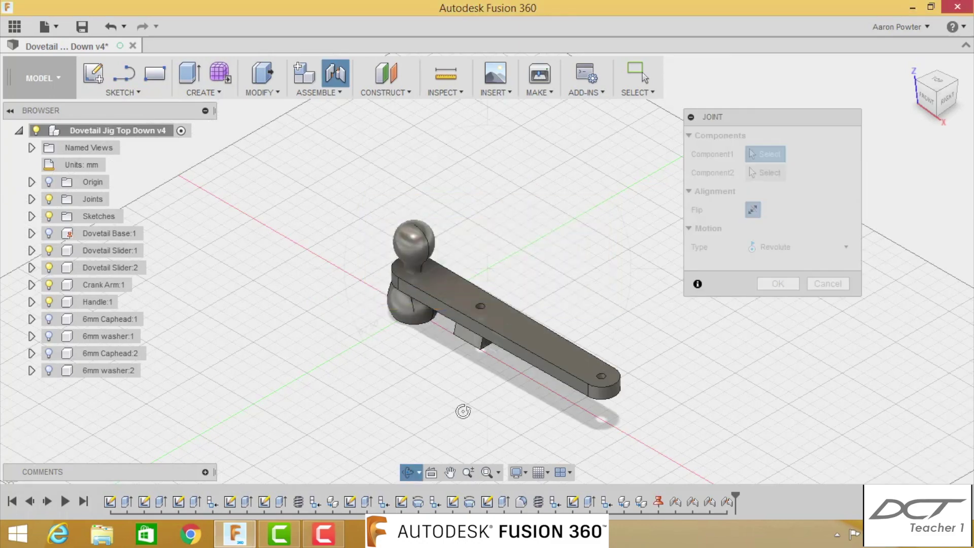
left_click_drag(491, 419, 449, 346)
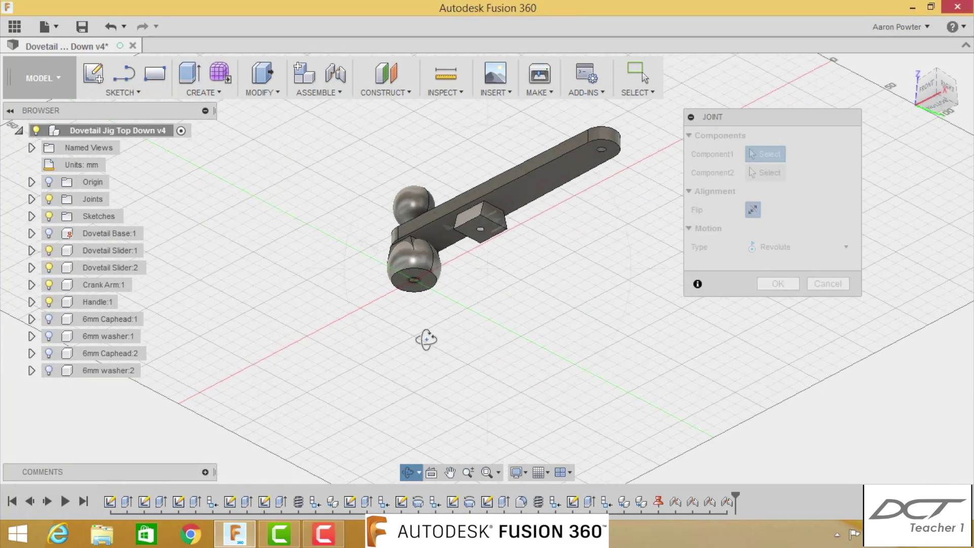
key("Escape")
scroll(428, 327, "up", 5)
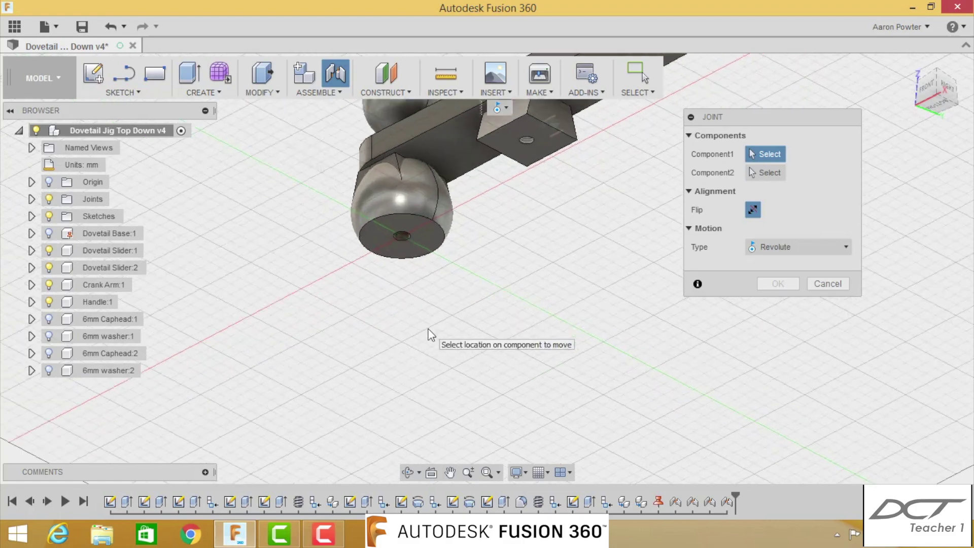
left_click(429, 221)
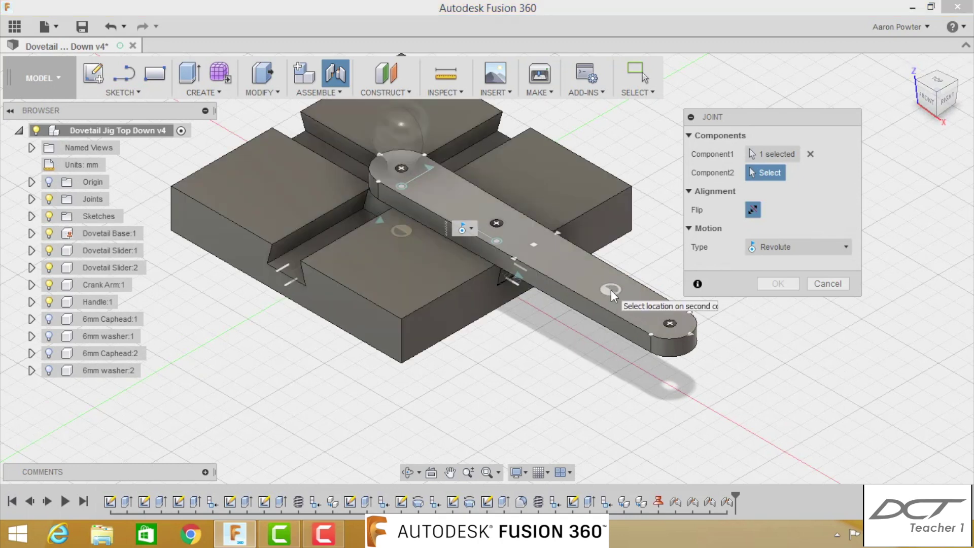
- Join the handle to the top centre of the hole at the crank arm's free end with Rigid motion
left_click(670, 323)
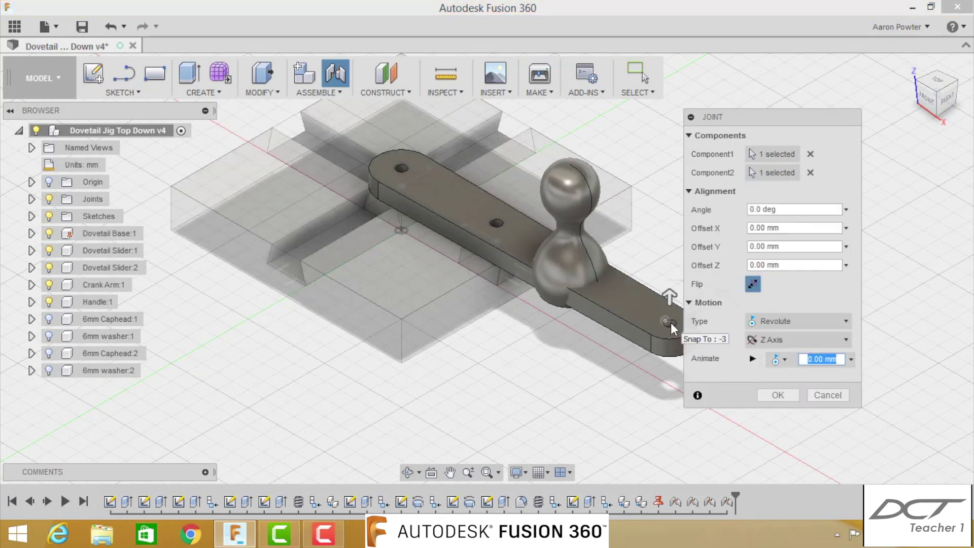
left_click(781, 320)
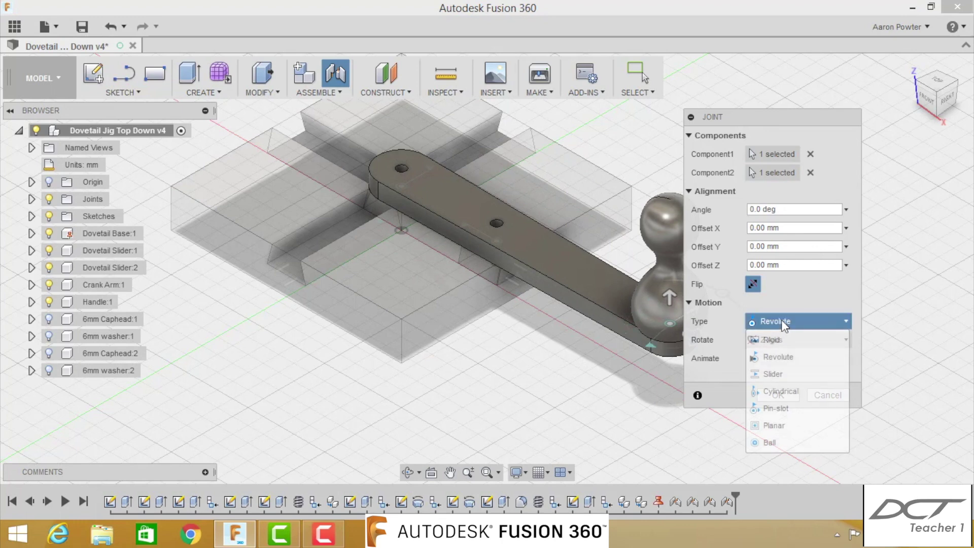
left_click(779, 340)
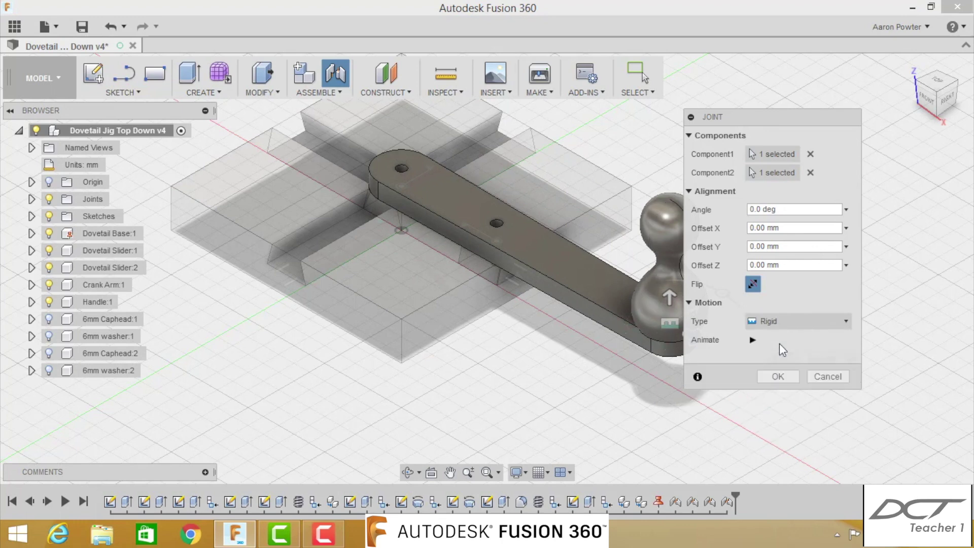
left_click(783, 382)
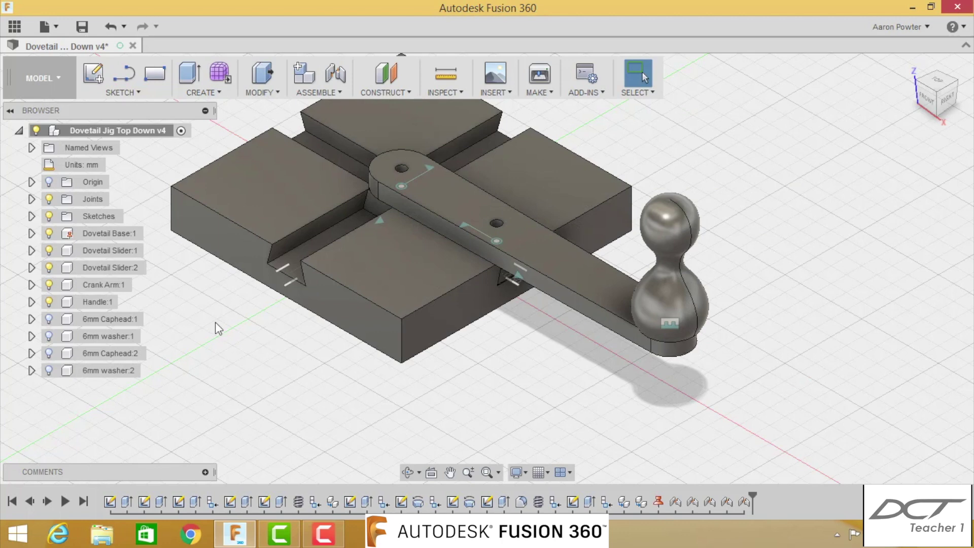
- Hide the Dovetail Base and show both 6mm capheads and both 6mm washers
left_click(49, 233)
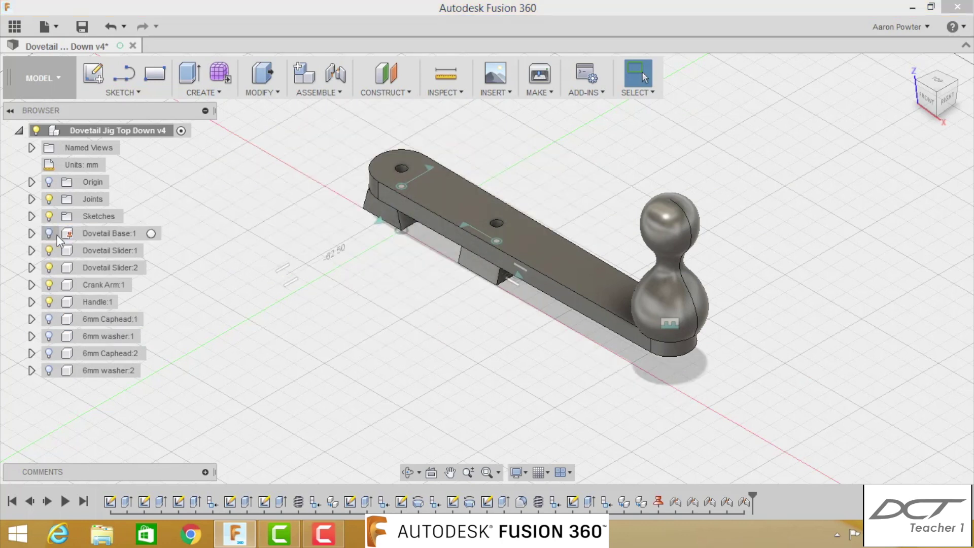
left_click(49, 320)
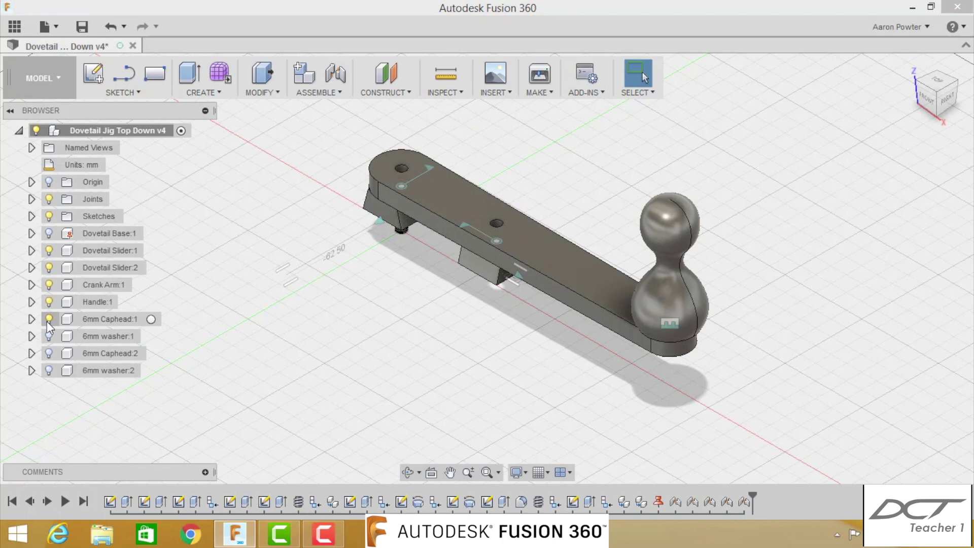
left_click(49, 336)
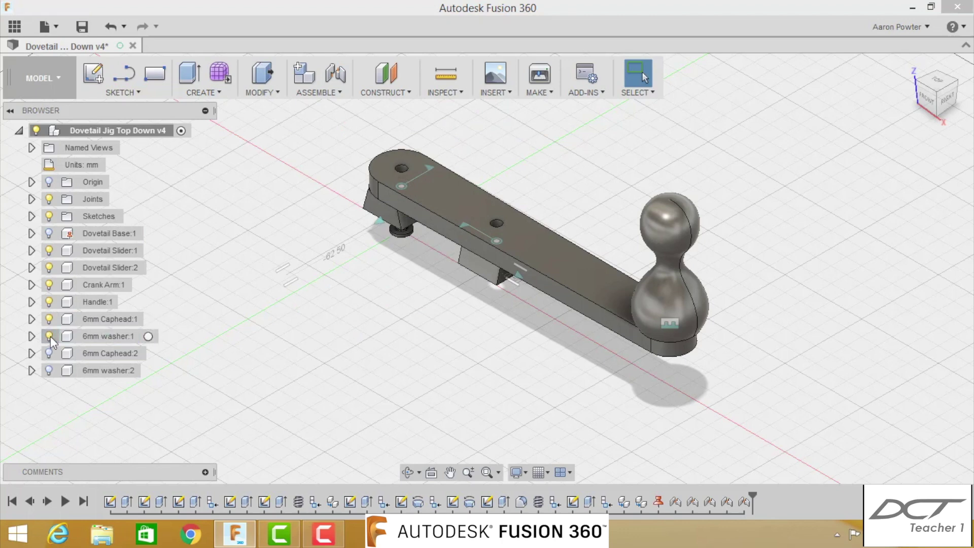
left_click(49, 353)
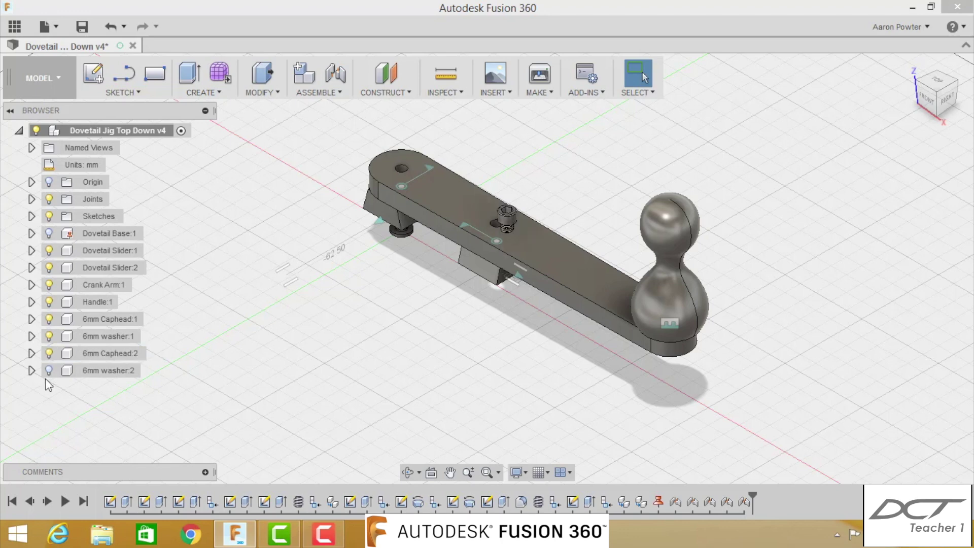
left_click(49, 370)
- Hide the second washer, both capheads, the handle, the crank arm and both sliders, leaving only the first 6mm washer shown
left_click(57, 358)
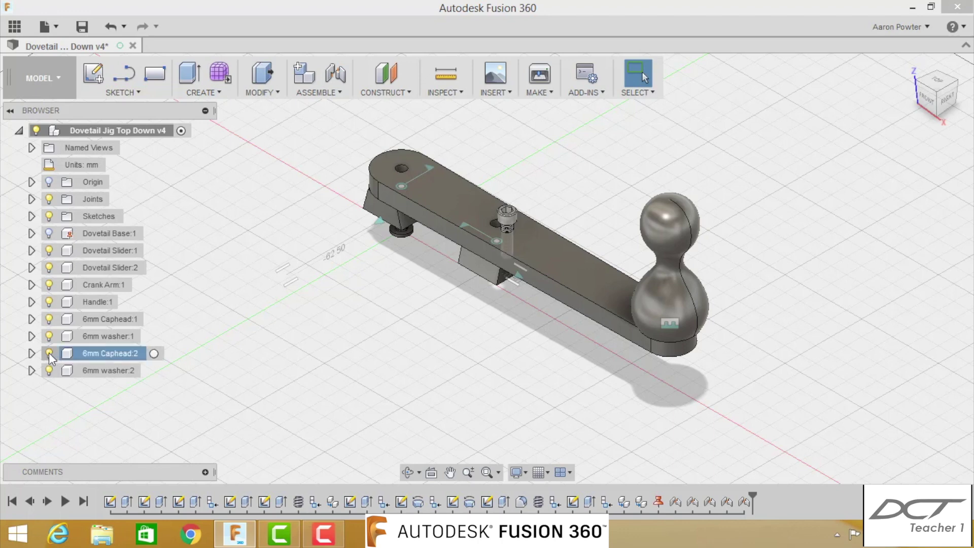
left_click(49, 353)
left_click(49, 370)
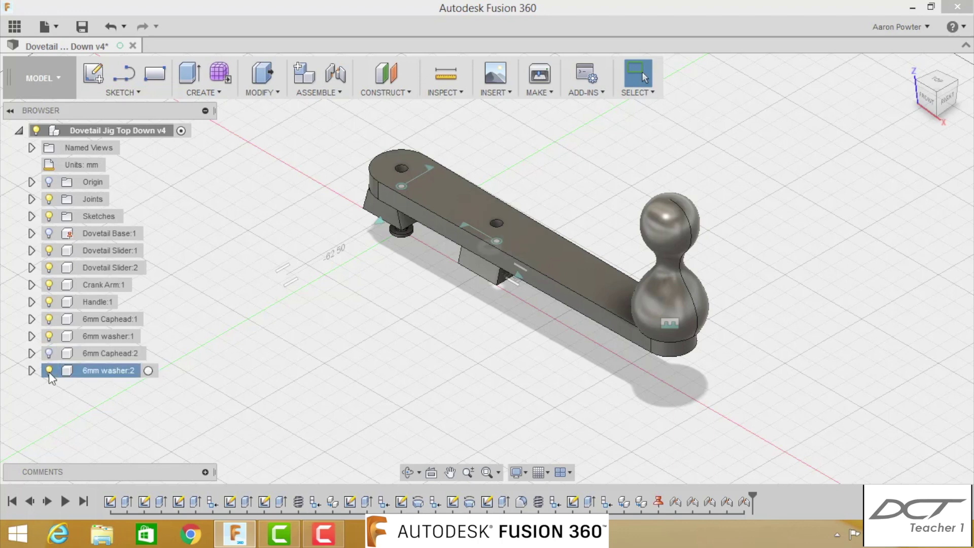
left_click(49, 319)
left_click(50, 301)
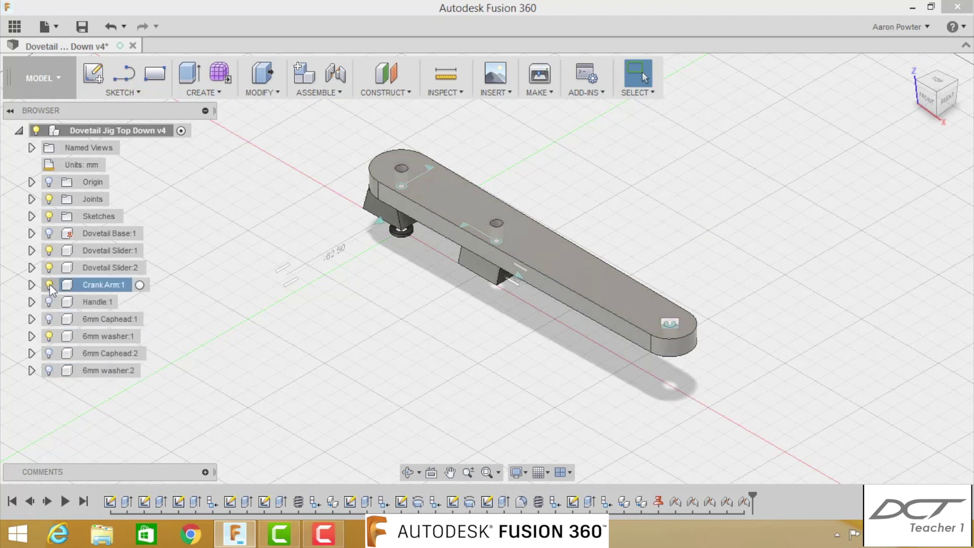
left_click(50, 285)
left_click(49, 267)
left_click(49, 251)
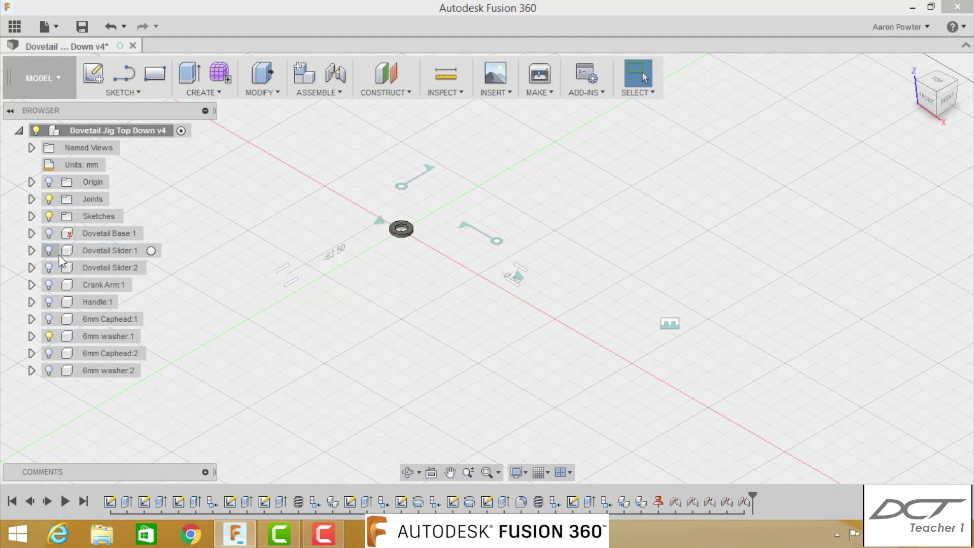
- Show the crank arm and join the first washer's top face centre to the arm's end hole opposite the handle with Rigid motion
left_click(335, 74)
scroll(401, 230, "up", 3)
scroll(400, 229, "up", 2)
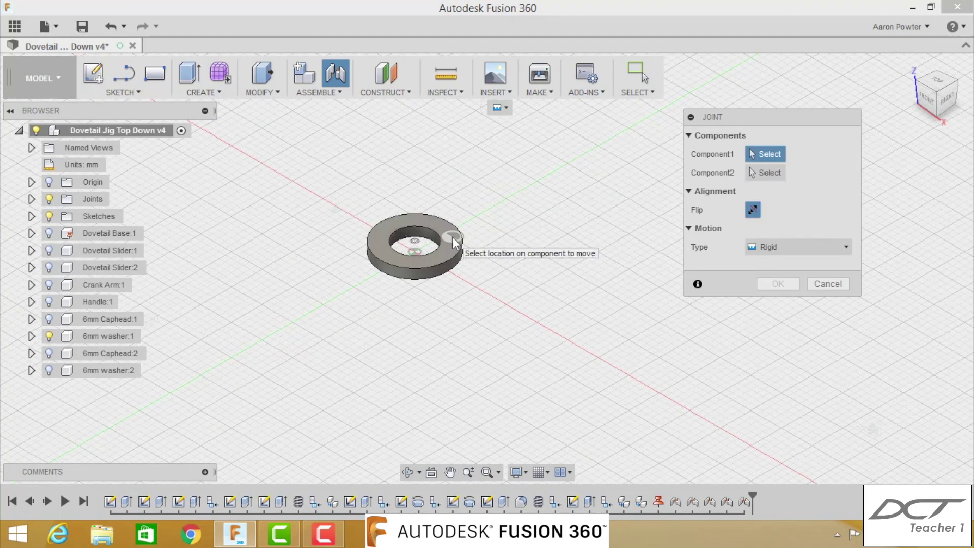
left_click(452, 236)
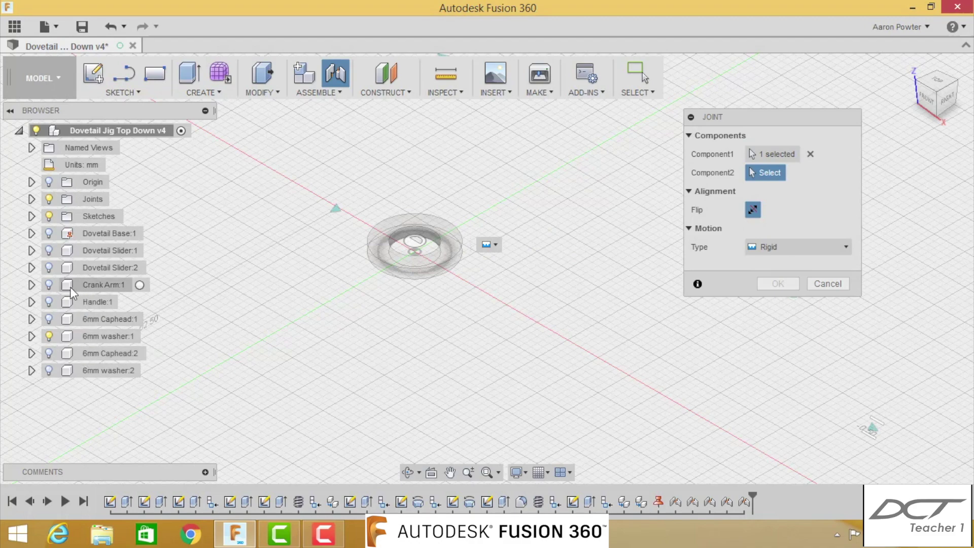
left_click(49, 284)
scroll(548, 293, "down", 5)
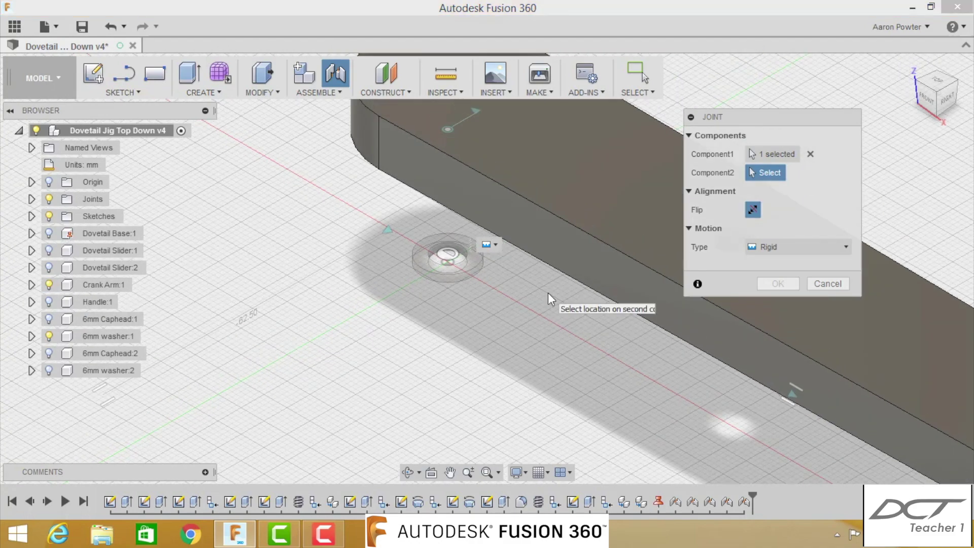
scroll(538, 204, "up", 3)
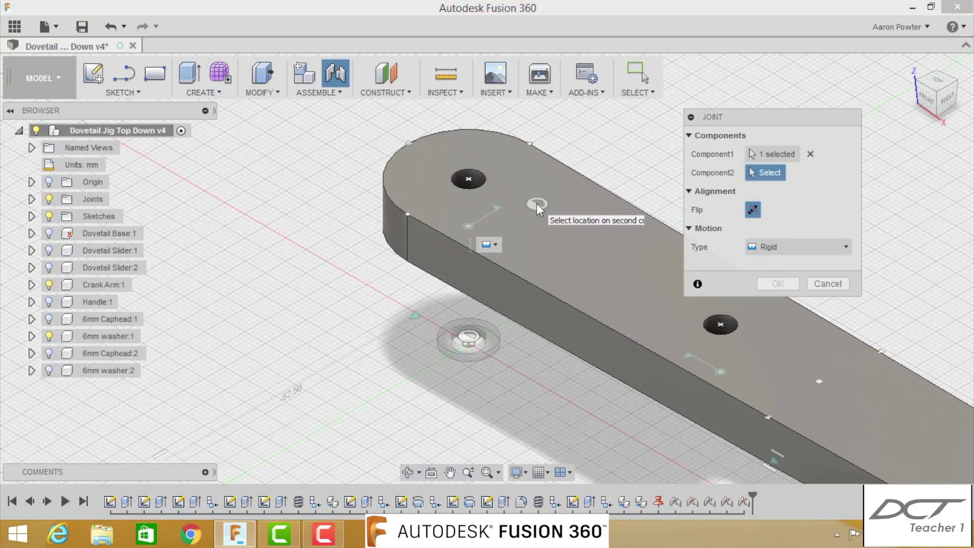
left_click(516, 180)
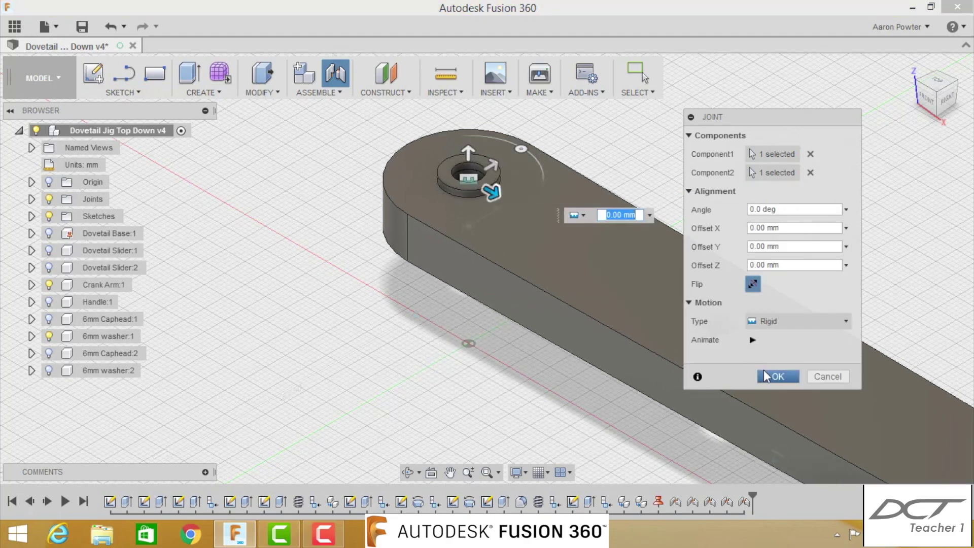
left_click(772, 375)
- Show the second 6mm washer and hide the crank arm to expose it
left_click(49, 371)
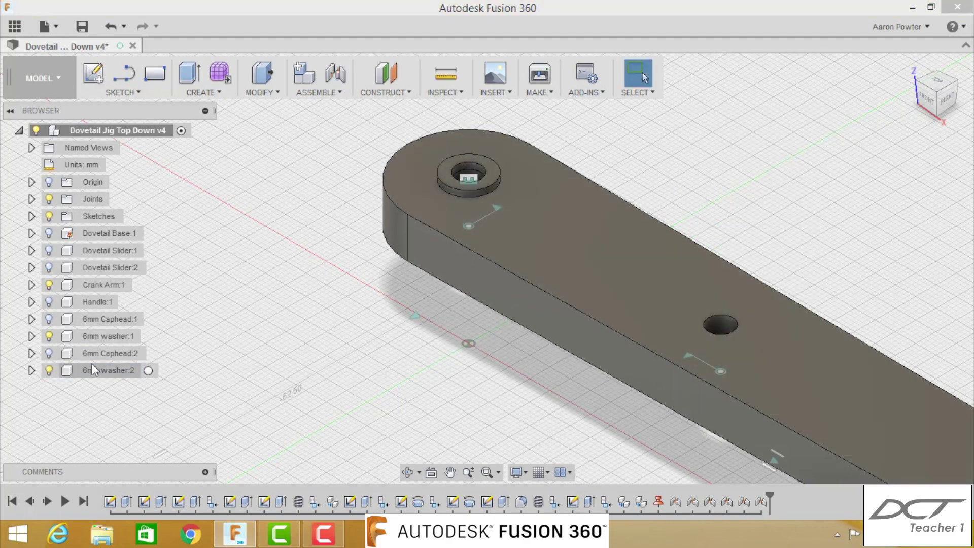
scroll(471, 367, "down", 4)
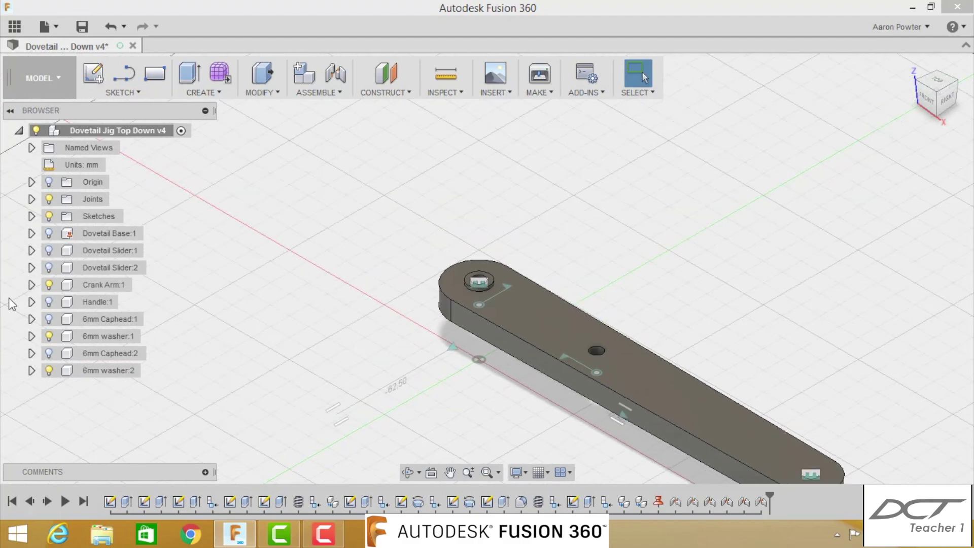
left_click(49, 285)
scroll(567, 391, "up", 2)
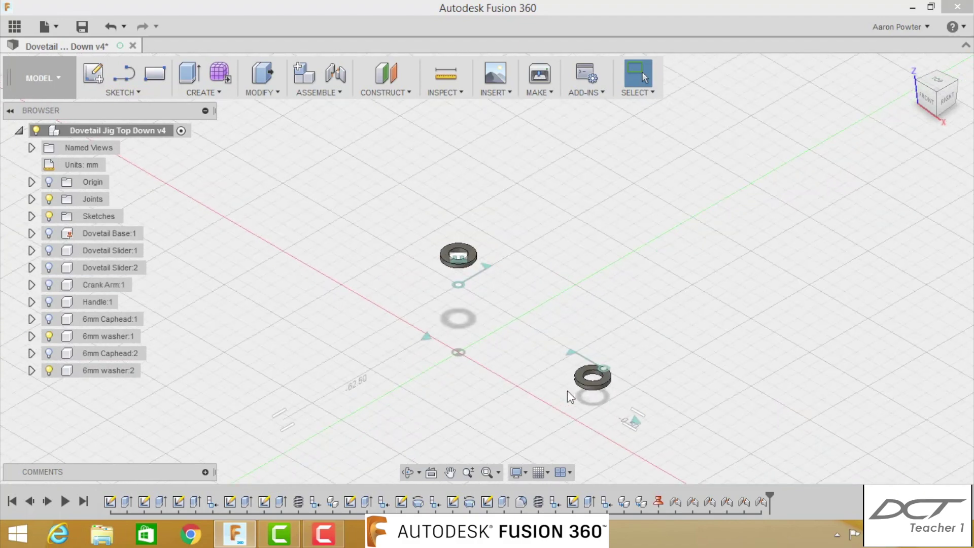
- Join the second washer's top face centre to the crank arm's middle hole with Rigid motion, showing the arm again for the selection
left_click(335, 73)
scroll(594, 368, "up", 3)
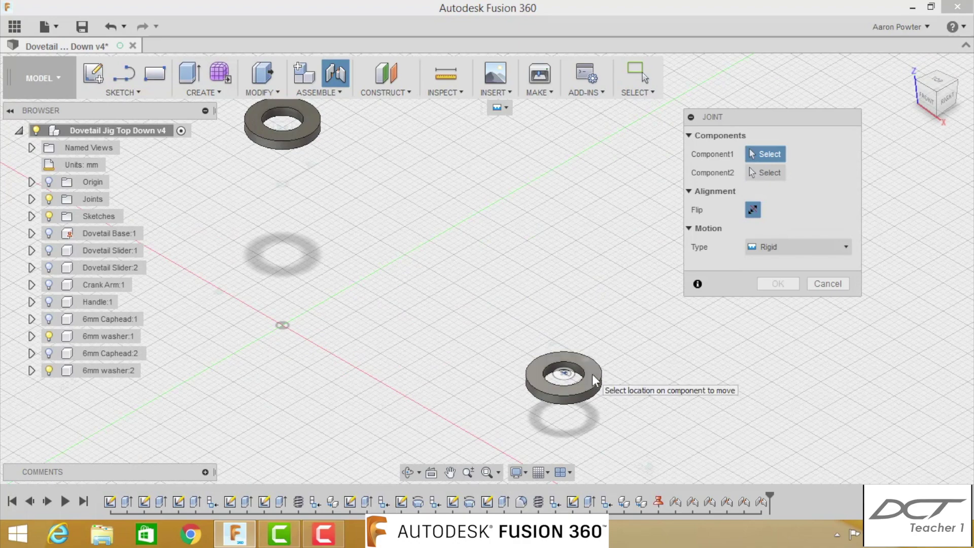
left_click(594, 374)
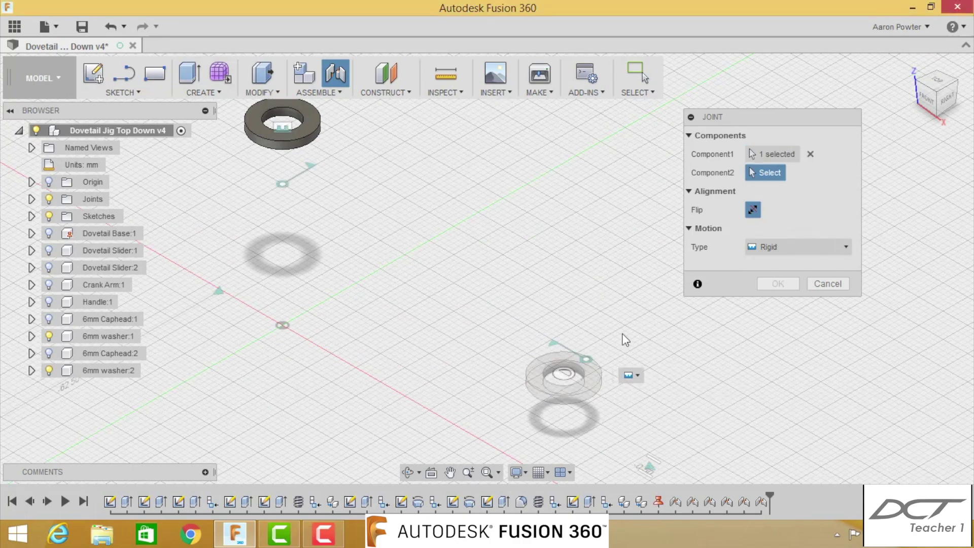
left_click(49, 286)
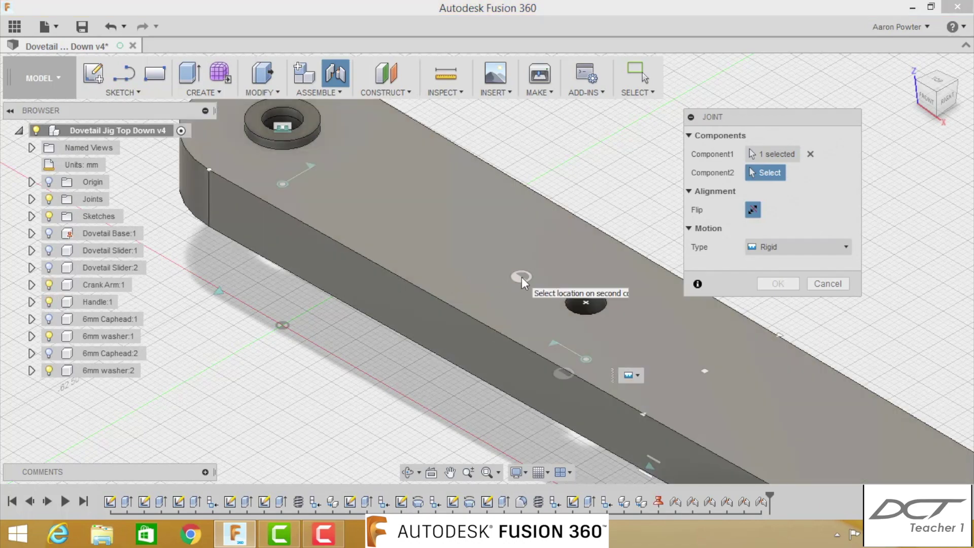
left_click(528, 258)
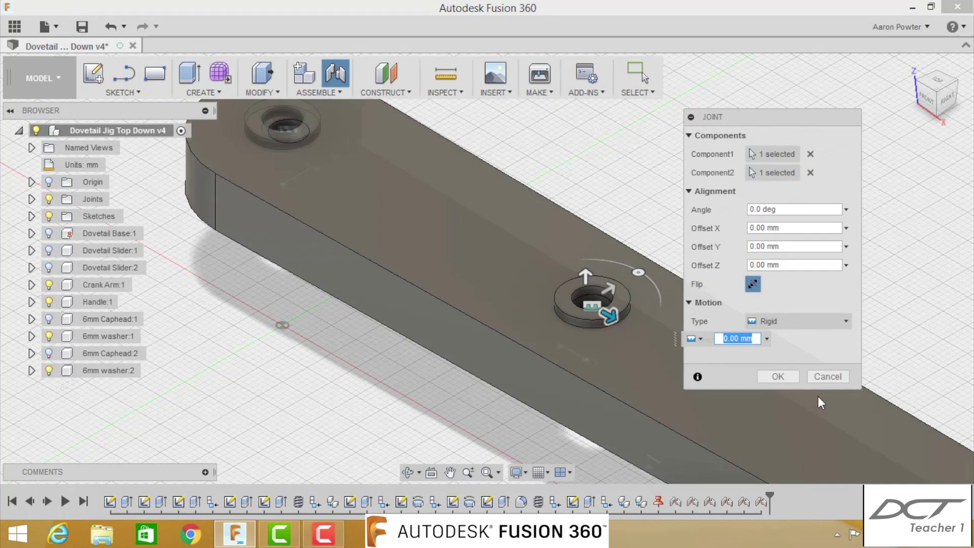
left_click(778, 376)
- Show the first 6mm caphead and hide the crank arm so the whole screw is accessible
scroll(357, 370, "down", 3)
scroll(357, 375, "down", 2)
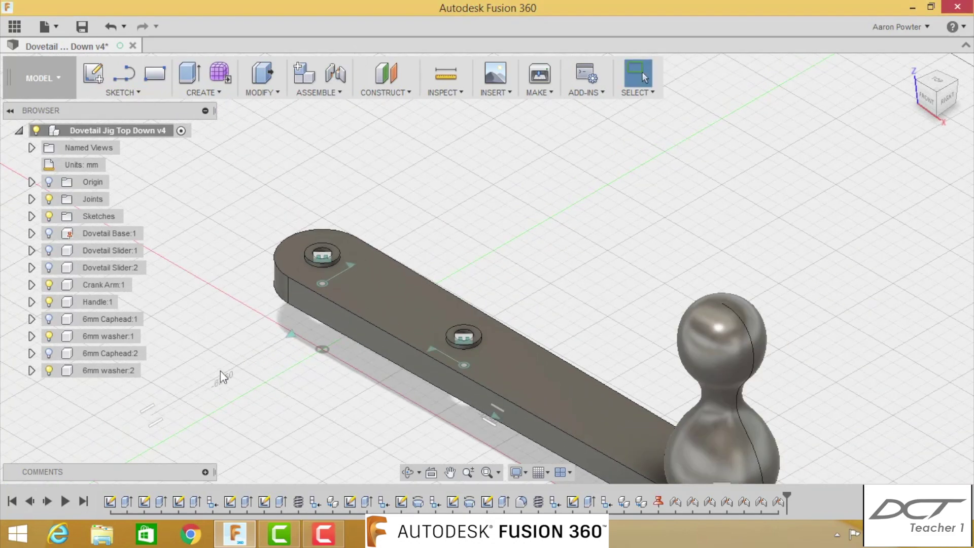
left_click(49, 318)
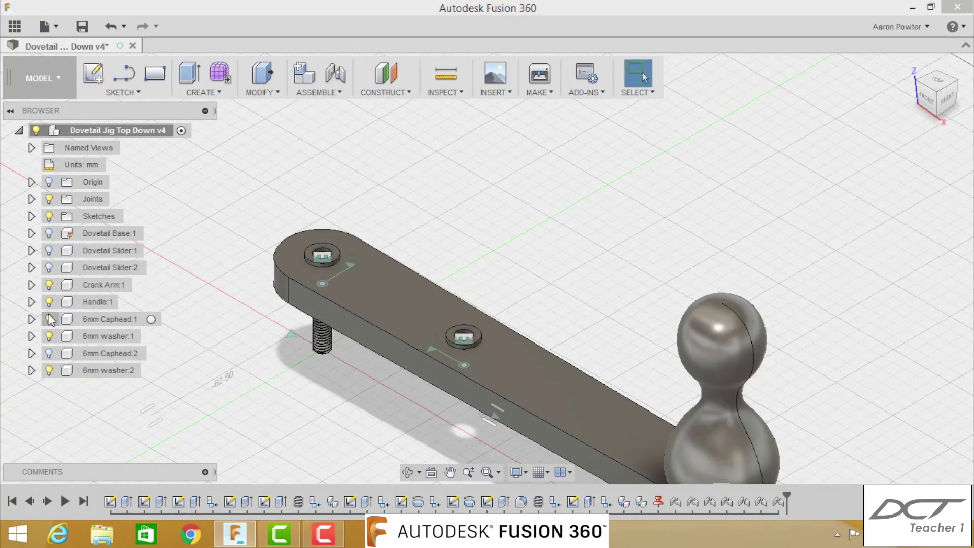
left_click(49, 285)
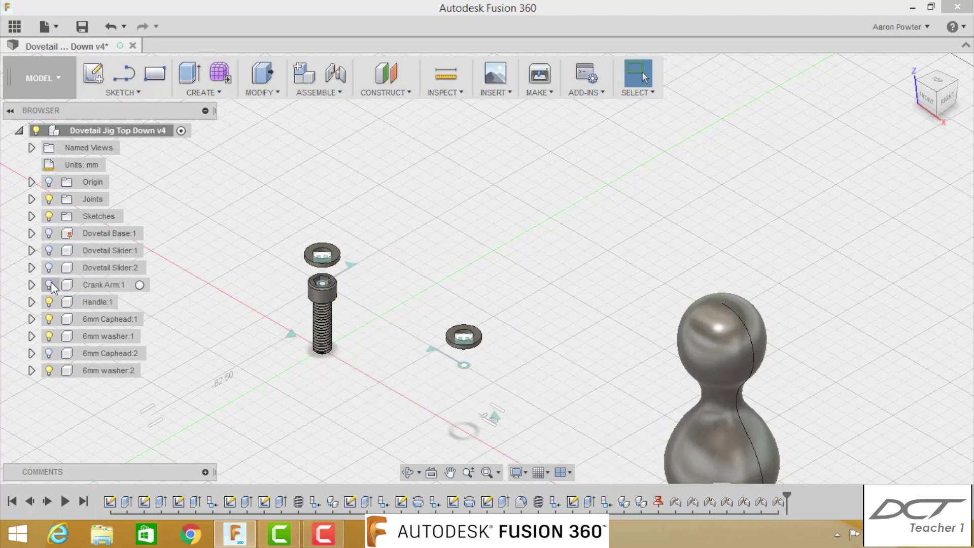
- Join the underside centre of the first 6mm caphead's head to the first washer's top face centre with Rigid motion
left_click(331, 81)
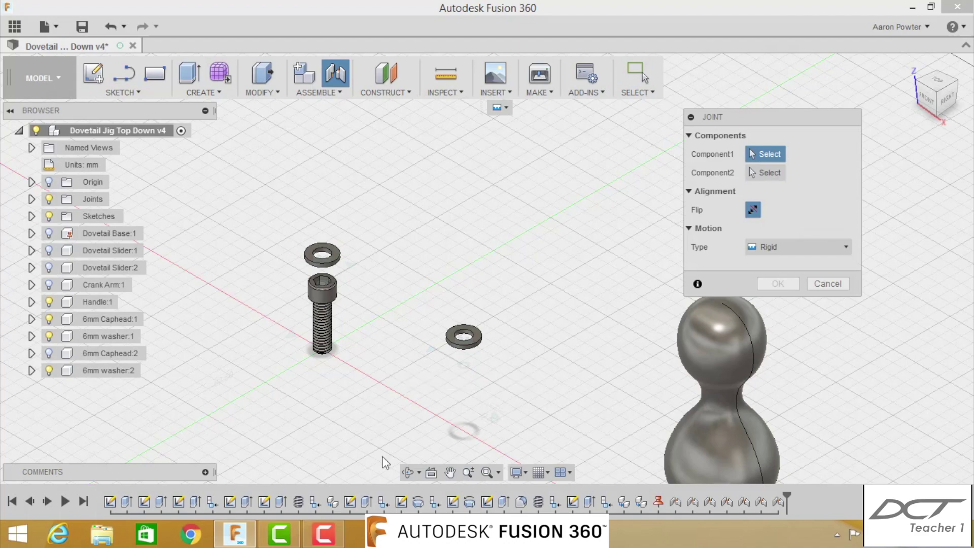
left_click(408, 474)
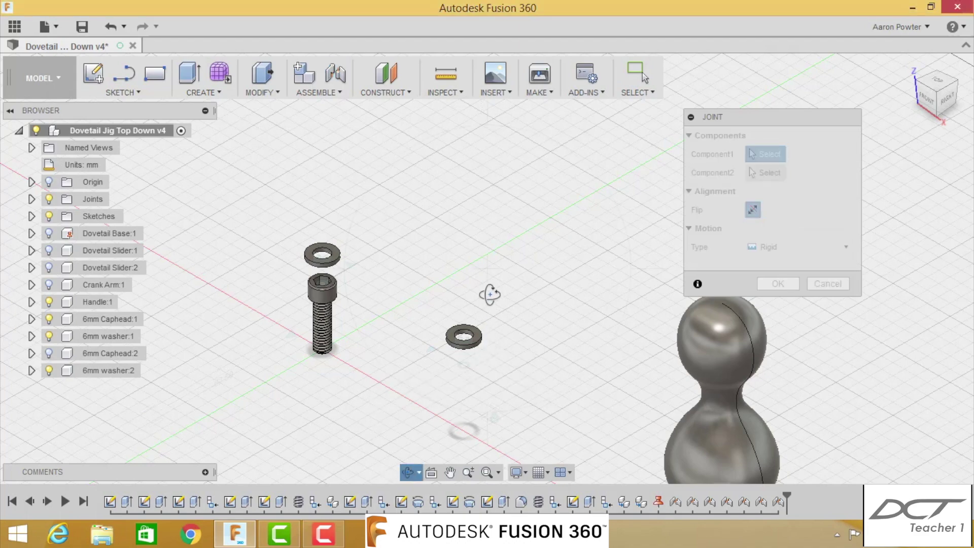
left_click_drag(491, 372, 413, 405)
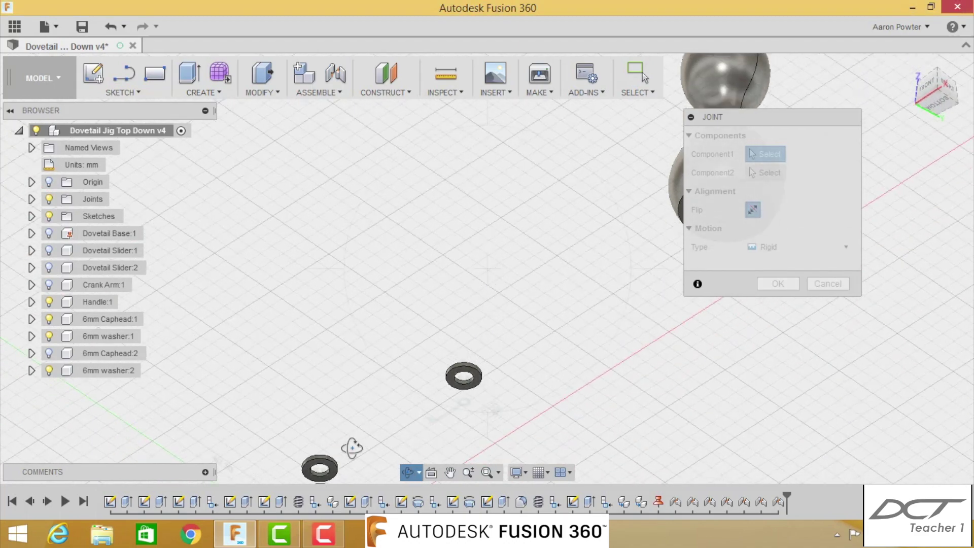
key("Escape")
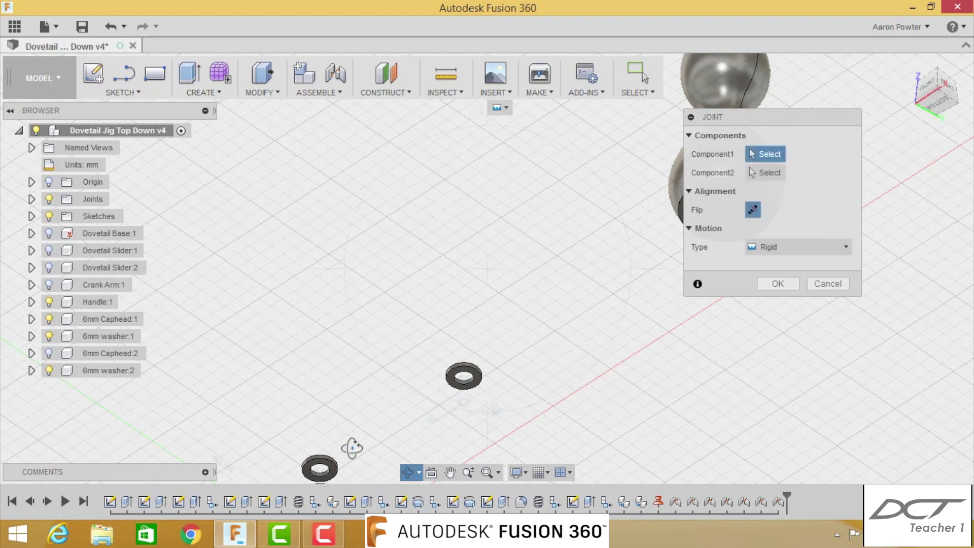
middle_click_drag(350, 448, 420, 376)
scroll(373, 364, "up", 3)
scroll(373, 365, "up", 5)
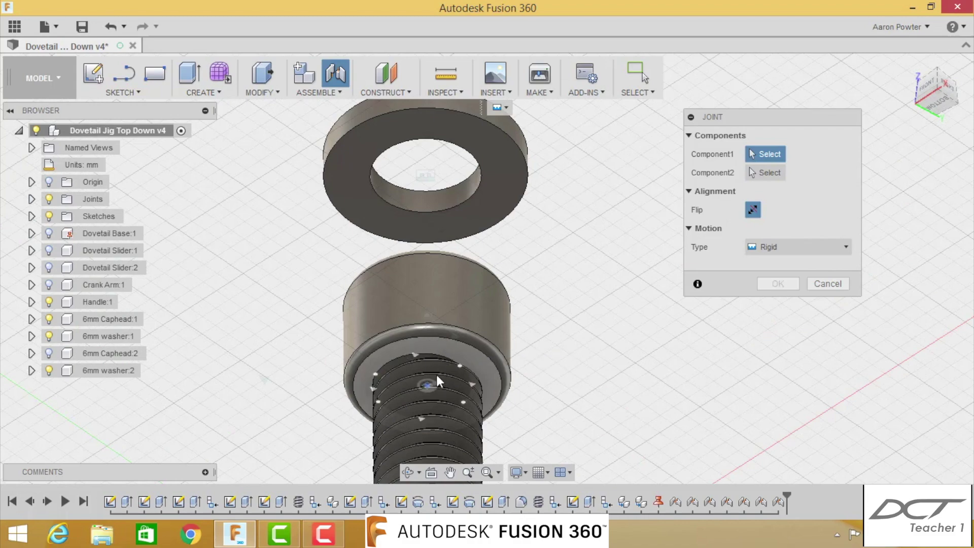
left_click(427, 386)
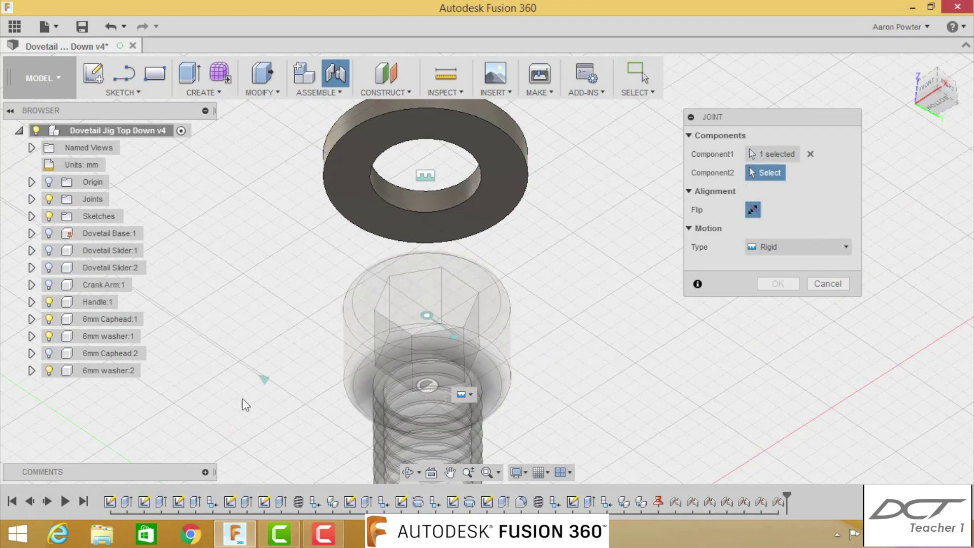
left_click(909, 65)
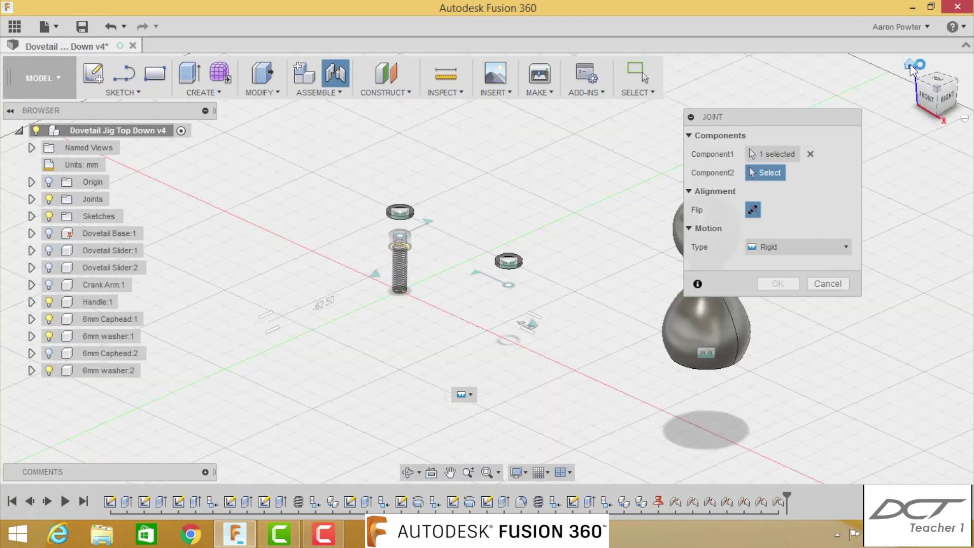
scroll(367, 203, "up", 4)
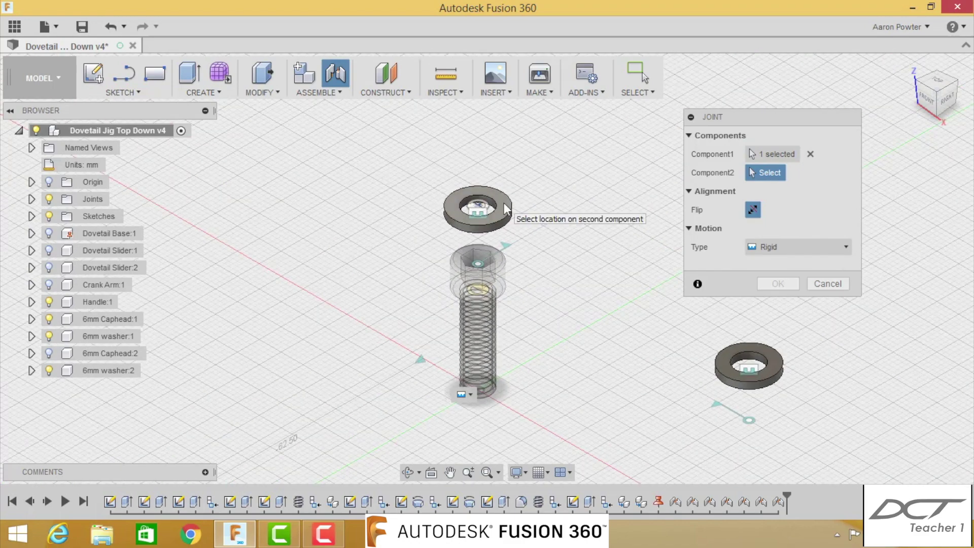
scroll(506, 212, "up", 4)
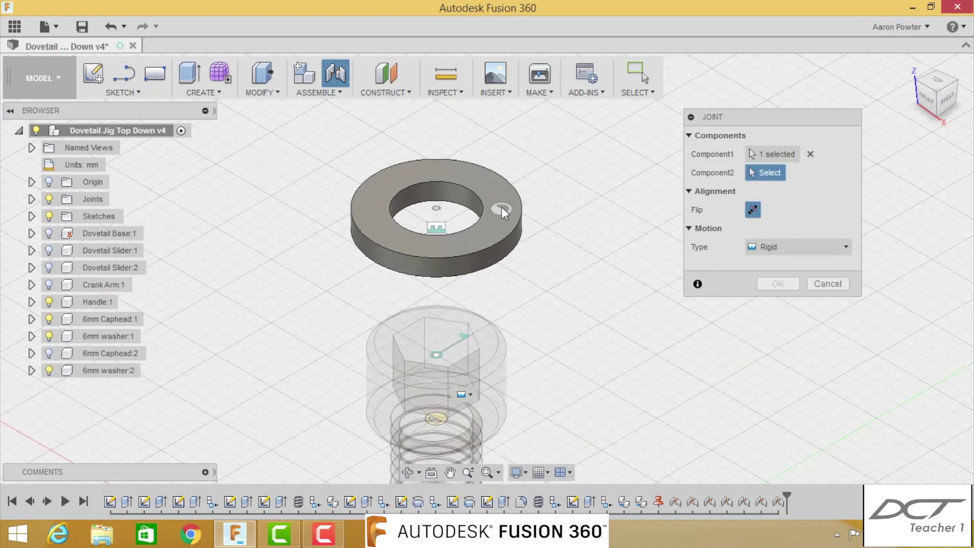
left_click(501, 206)
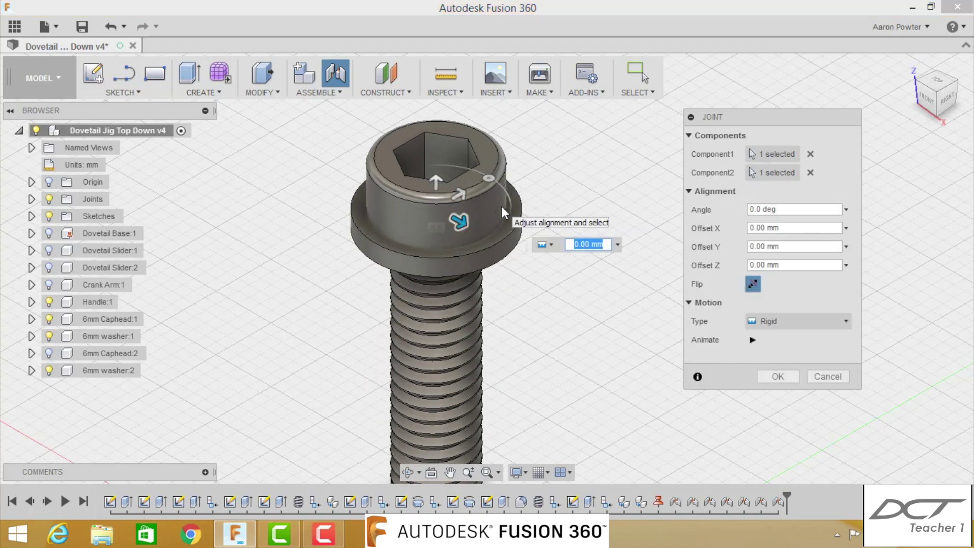
left_click(778, 376)
scroll(483, 353, "down", 5)
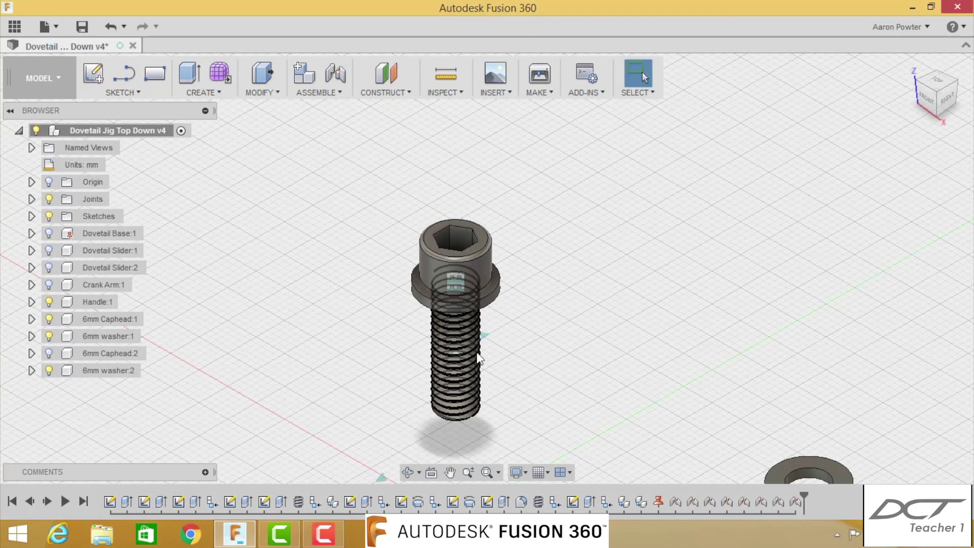
- Show the second 6mm caphead and expose the underside of its head
left_click(50, 353)
scroll(707, 417, "down", 2)
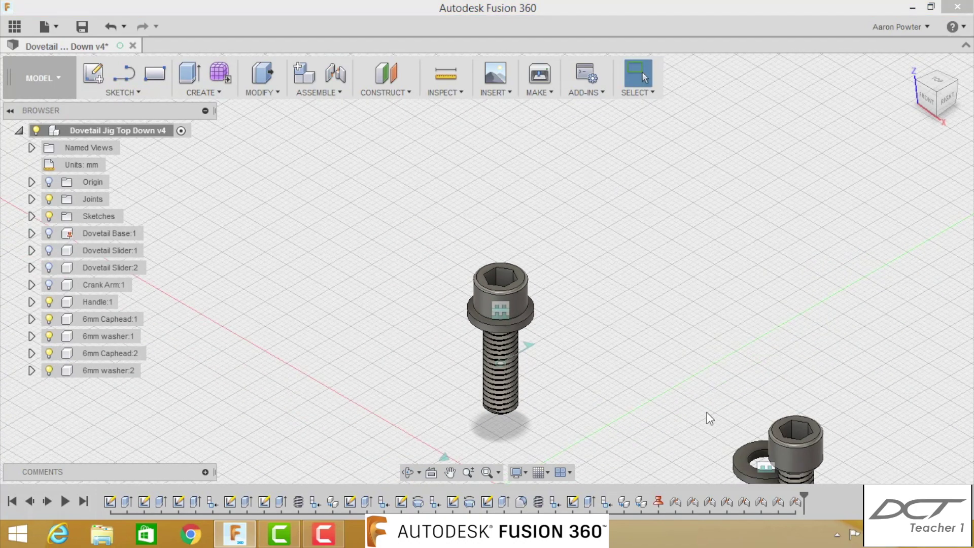
middle_click_drag(707, 418, 533, 288)
left_click(405, 474)
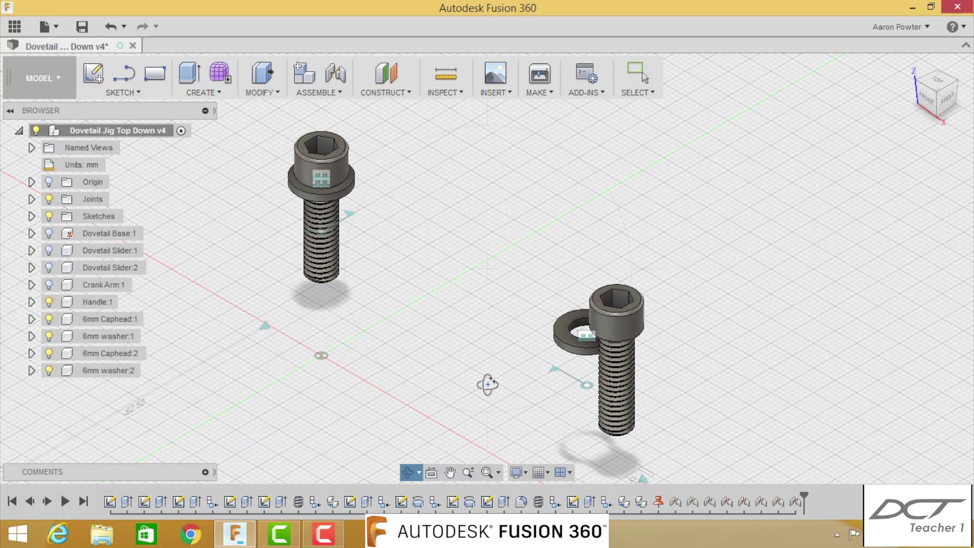
left_click_drag(487, 384, 521, 401)
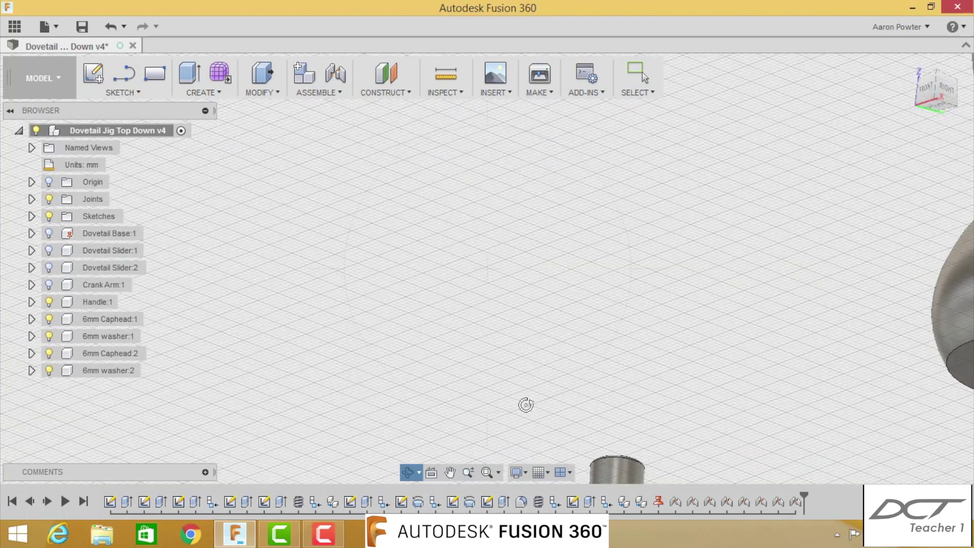
key("Escape")
middle_click_drag(495, 330, 555, 272, "shift")
scroll(614, 337, "up", 4)
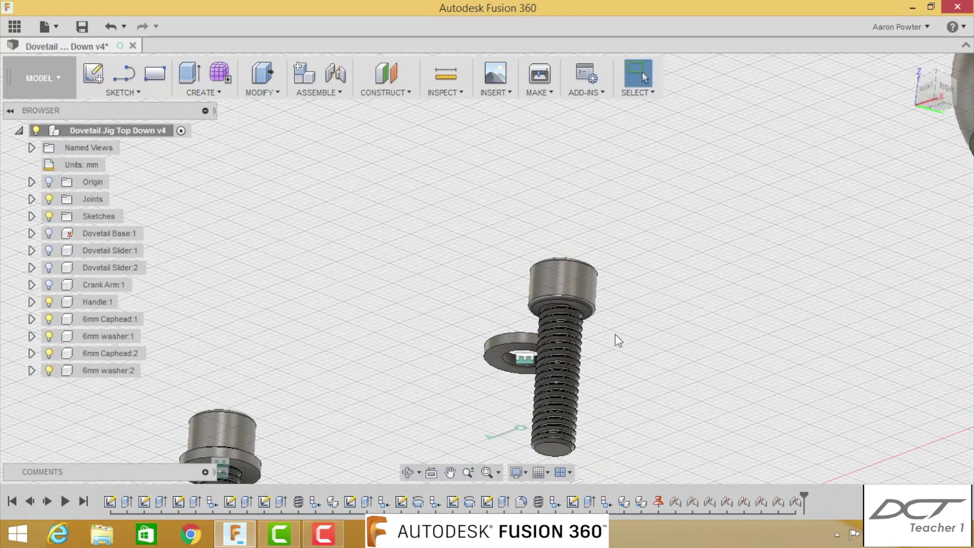
left_click(407, 472)
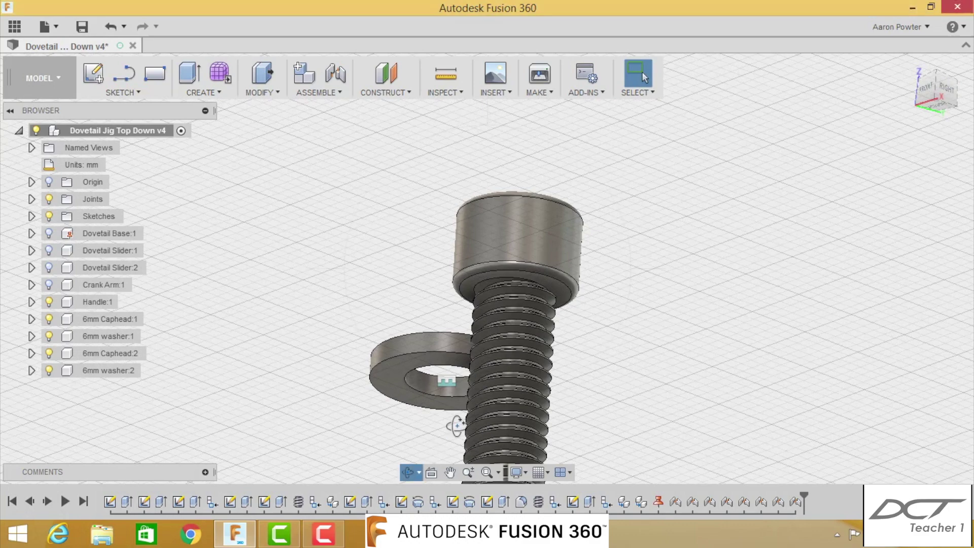
left_click_drag(483, 409, 479, 388)
key("Escape")
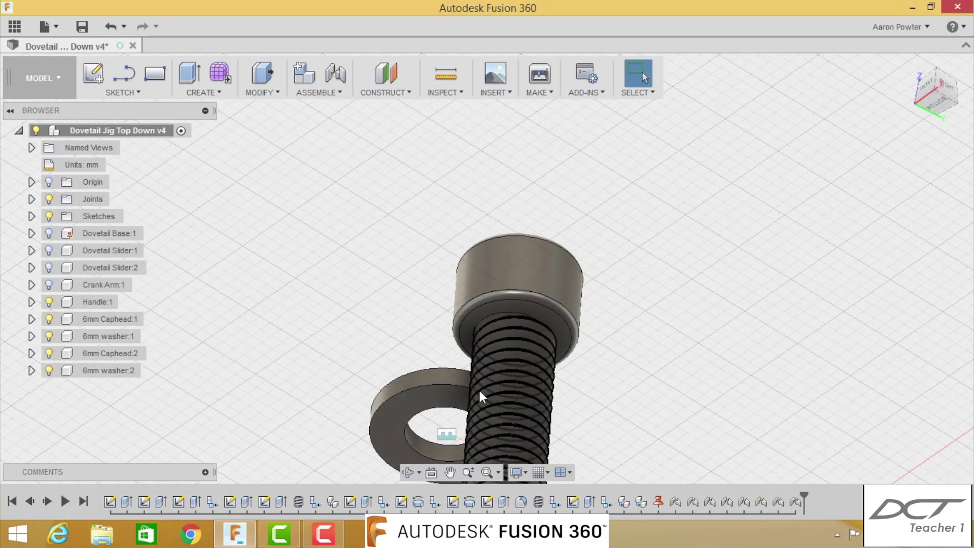
- Join the underside centre of the second caphead's head to the second washer's top face centre with Rigid motion
left_click(335, 73)
scroll(521, 277, "up", 4)
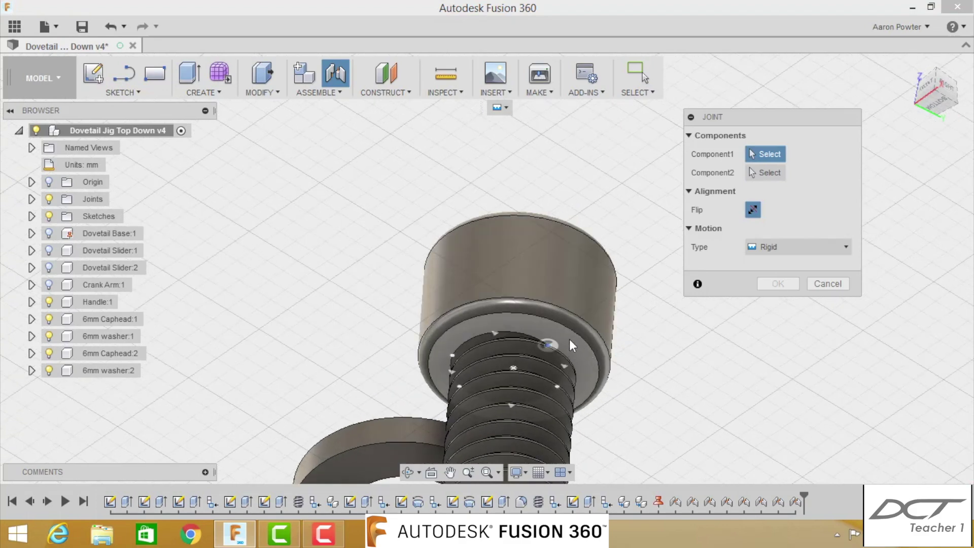
left_click(514, 366)
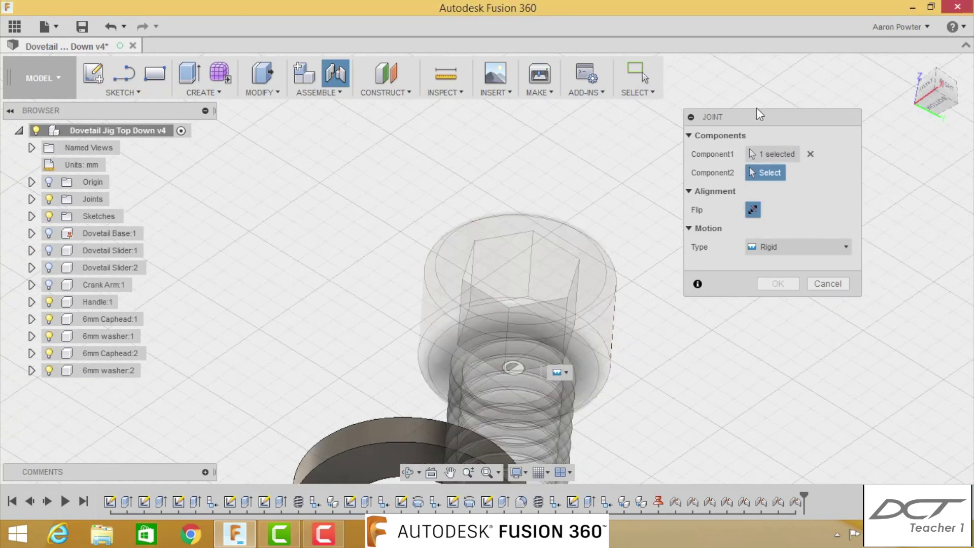
left_click(910, 70)
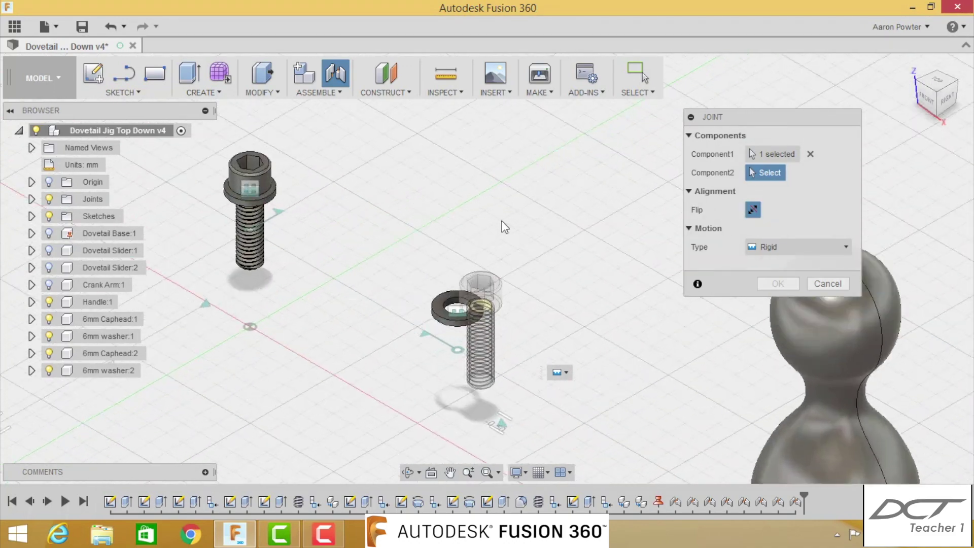
scroll(505, 227, "up", 3)
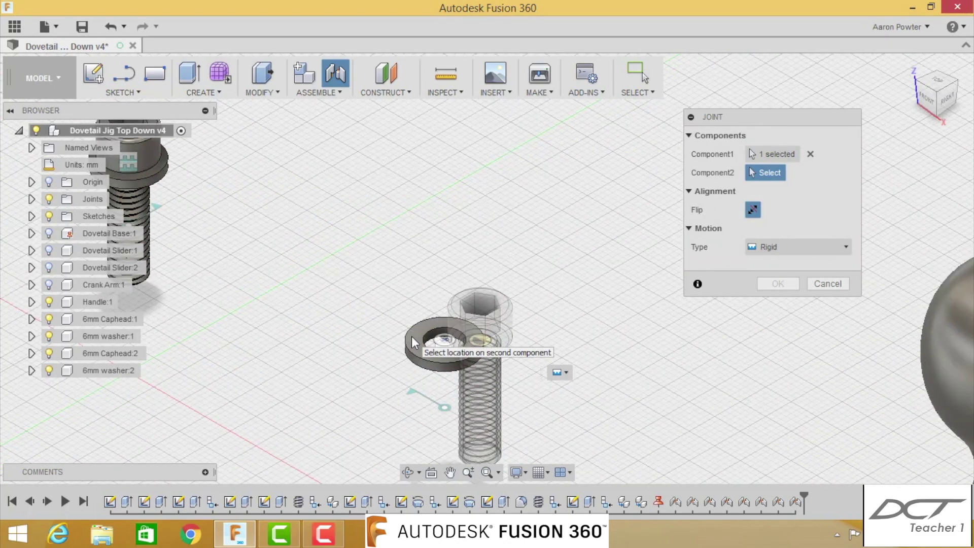
left_click(412, 337)
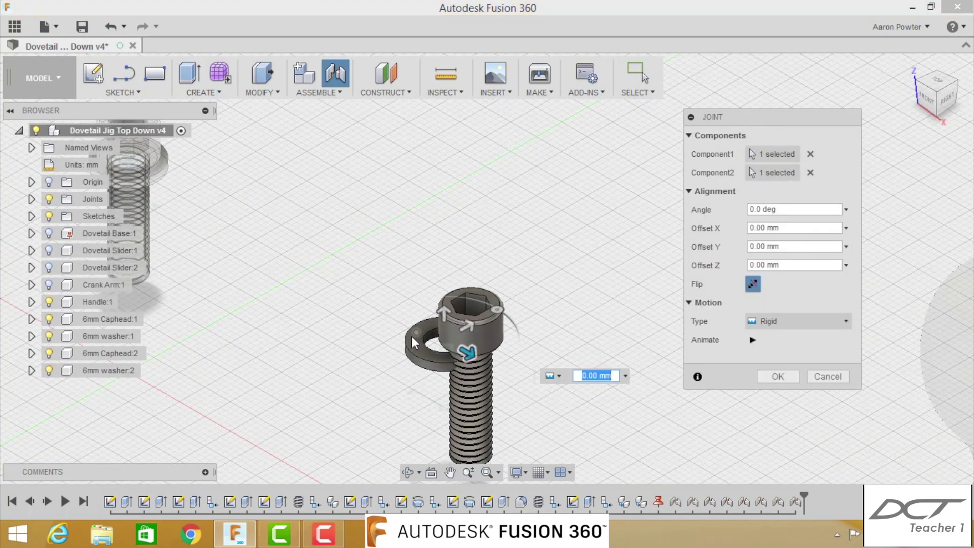
left_click(772, 376)
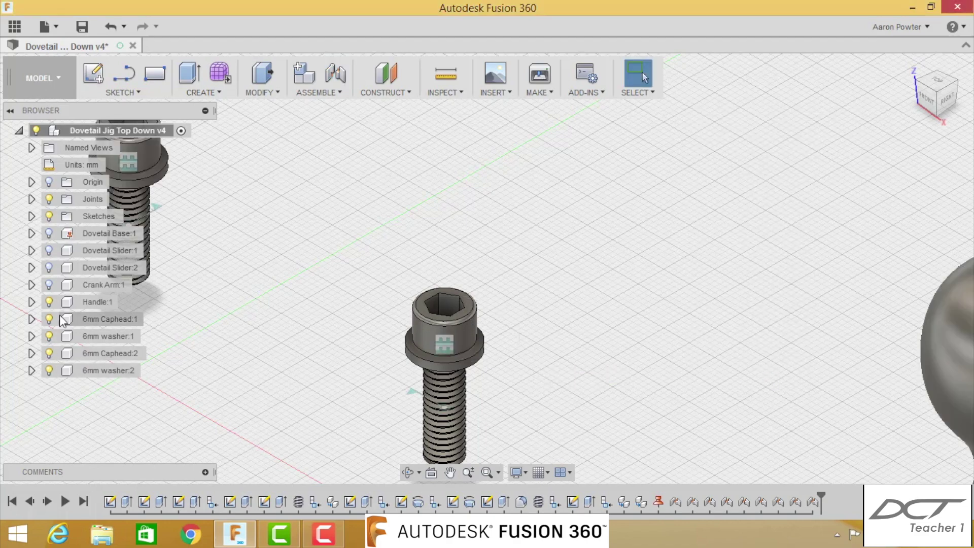
- Show the crank arm, both dovetail sliders and the base again, and hide the joints and sketches
left_click(48, 284)
left_click(49, 267)
left_click(49, 250)
left_click(49, 233)
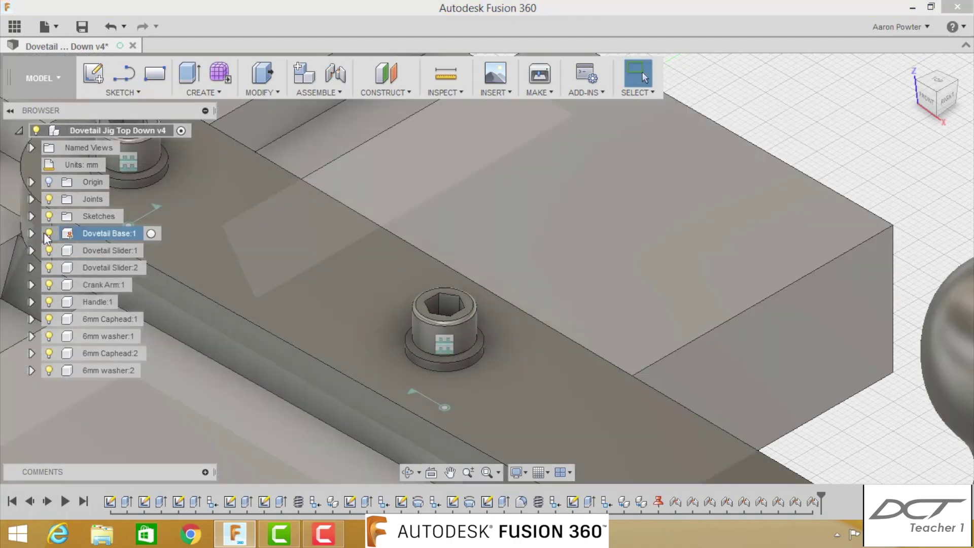
left_click(910, 64)
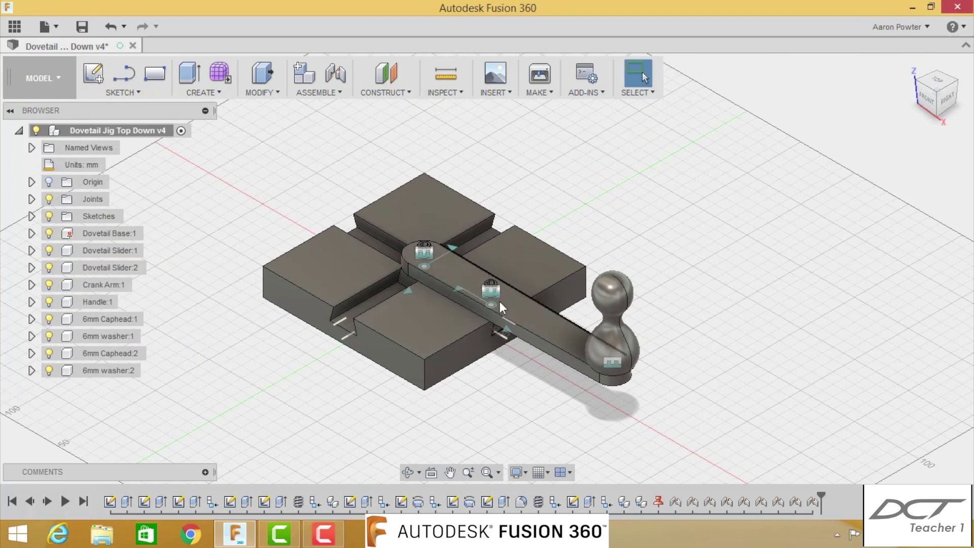
left_click(49, 200)
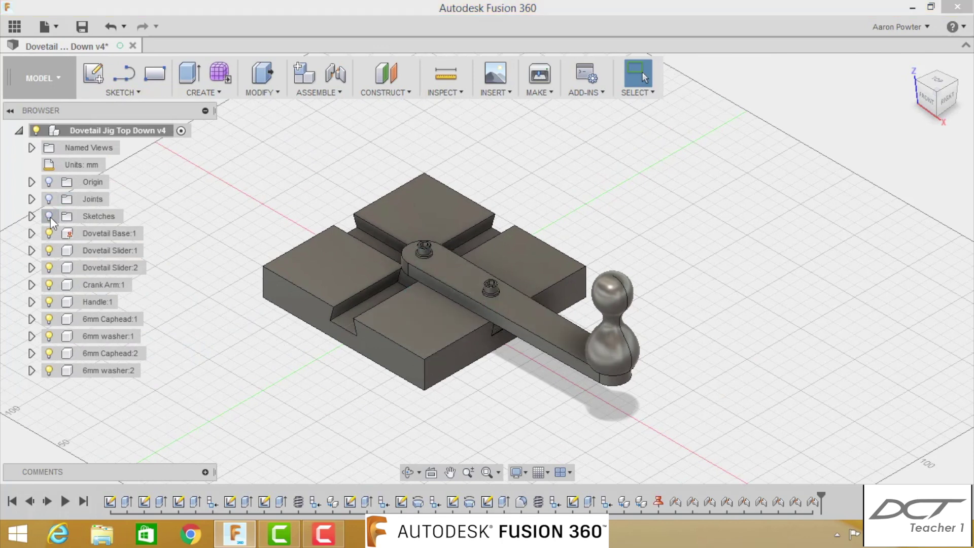
- Swing the crank arm around the base by its handle and inspect the mechanism's motion from above
left_click_drag(623, 346, 386, 244)
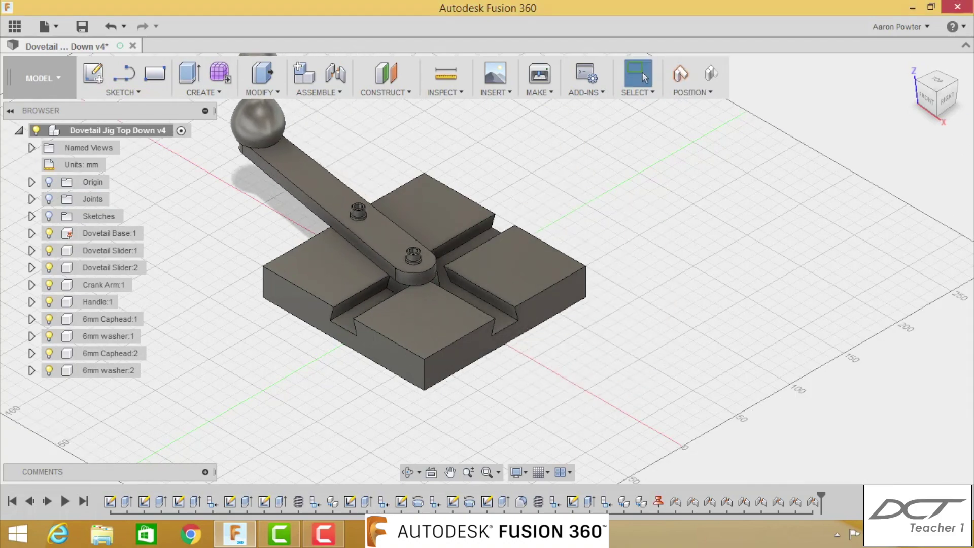
left_click(934, 84)
middle_click_drag(785, 230, 574, 391)
scroll(588, 361, "down", 3)
middle_click_drag(591, 330, 616, 367)
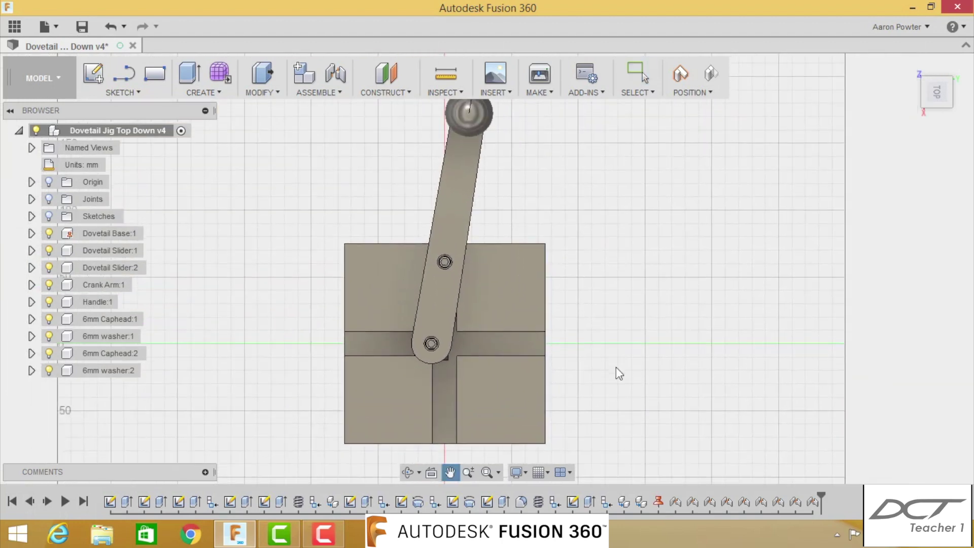
scroll(616, 367, "down", 2)
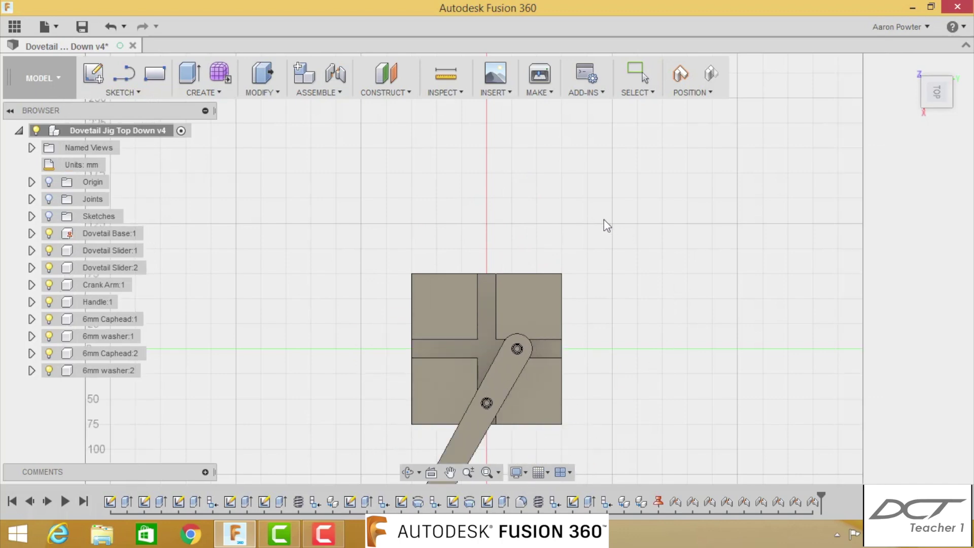
scroll(493, 325, "up", 5)
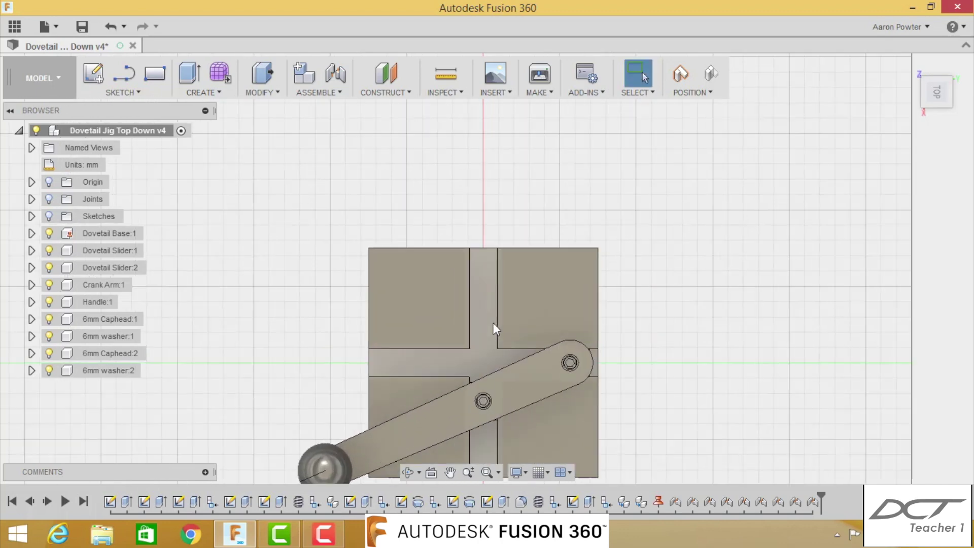
left_click_drag(506, 216, 505, 179)
key("Escape")
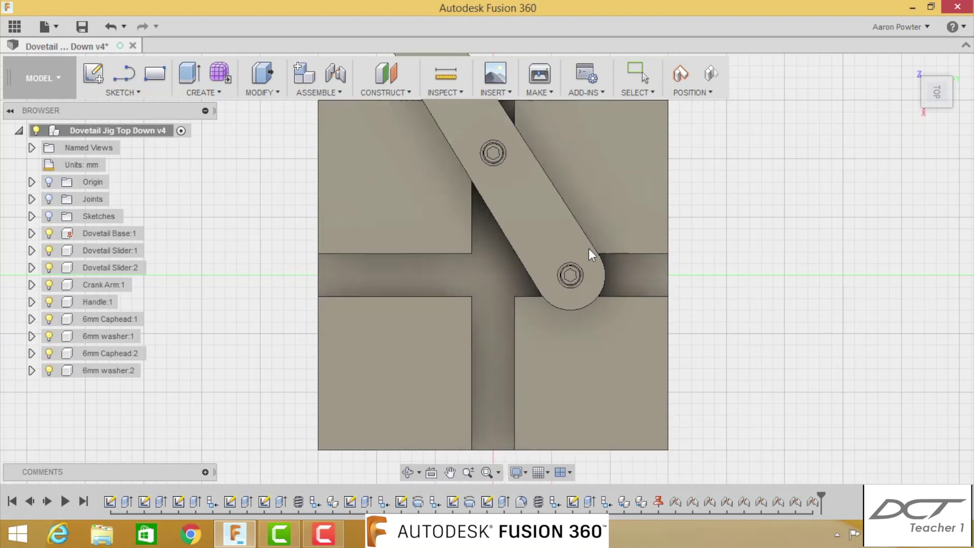
- Return to the home view and save a new version of the design with the description "User Saved"
left_click(909, 65)
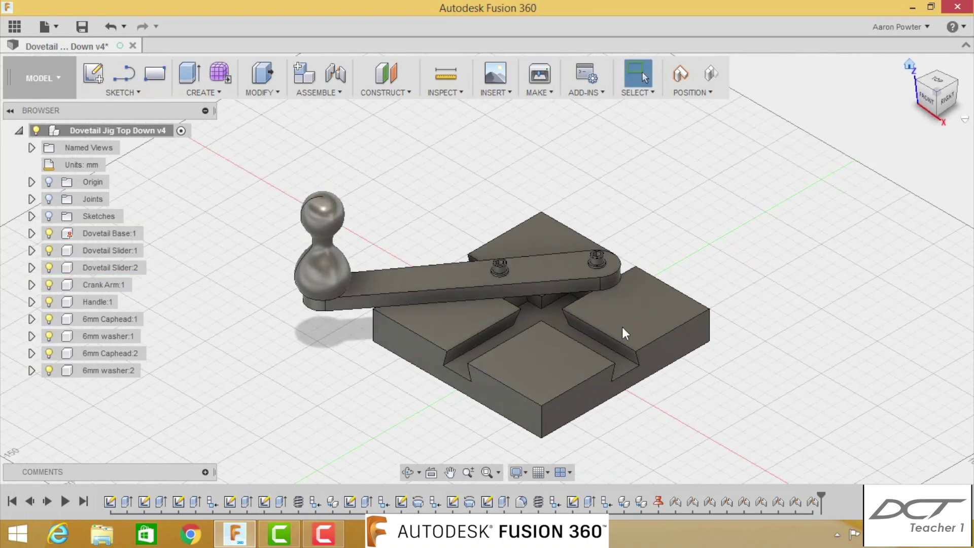
left_click(82, 28)
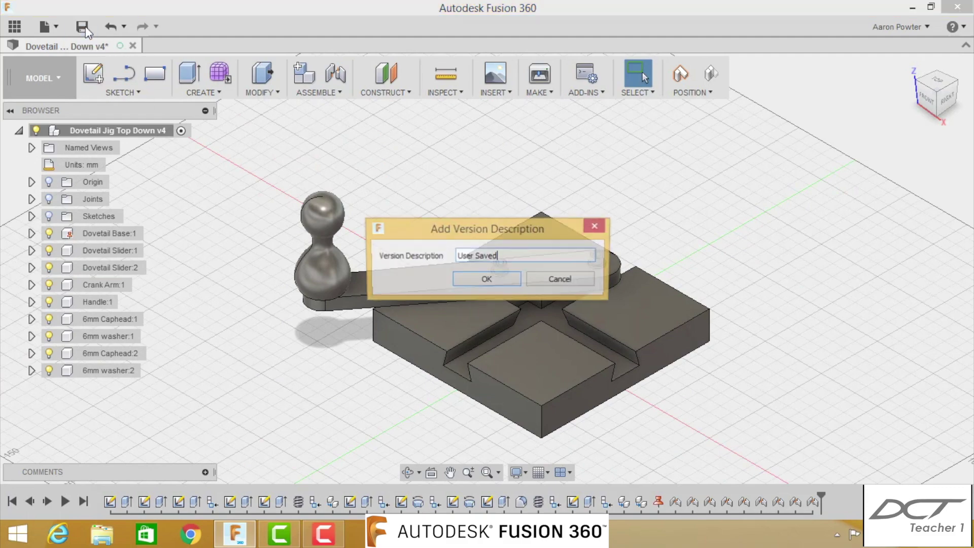
left_click(477, 280)
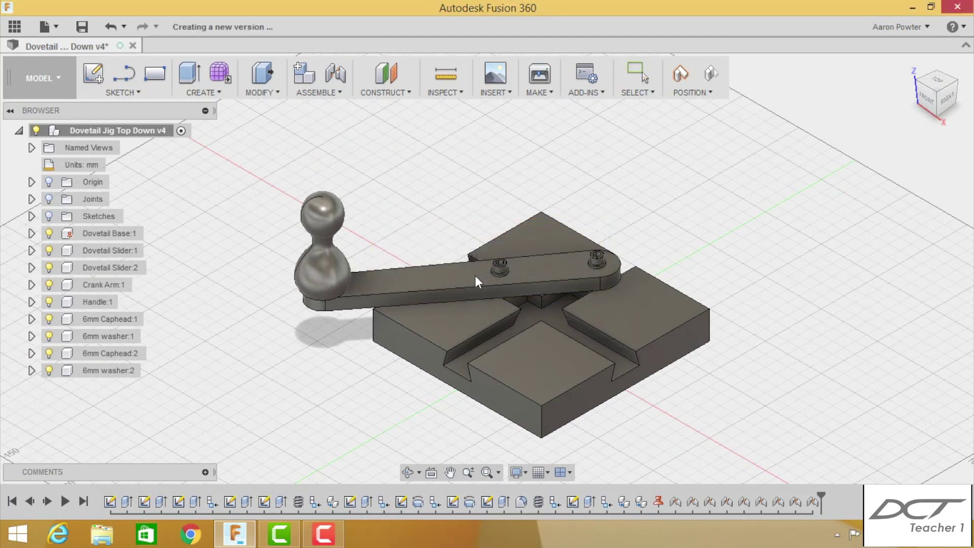